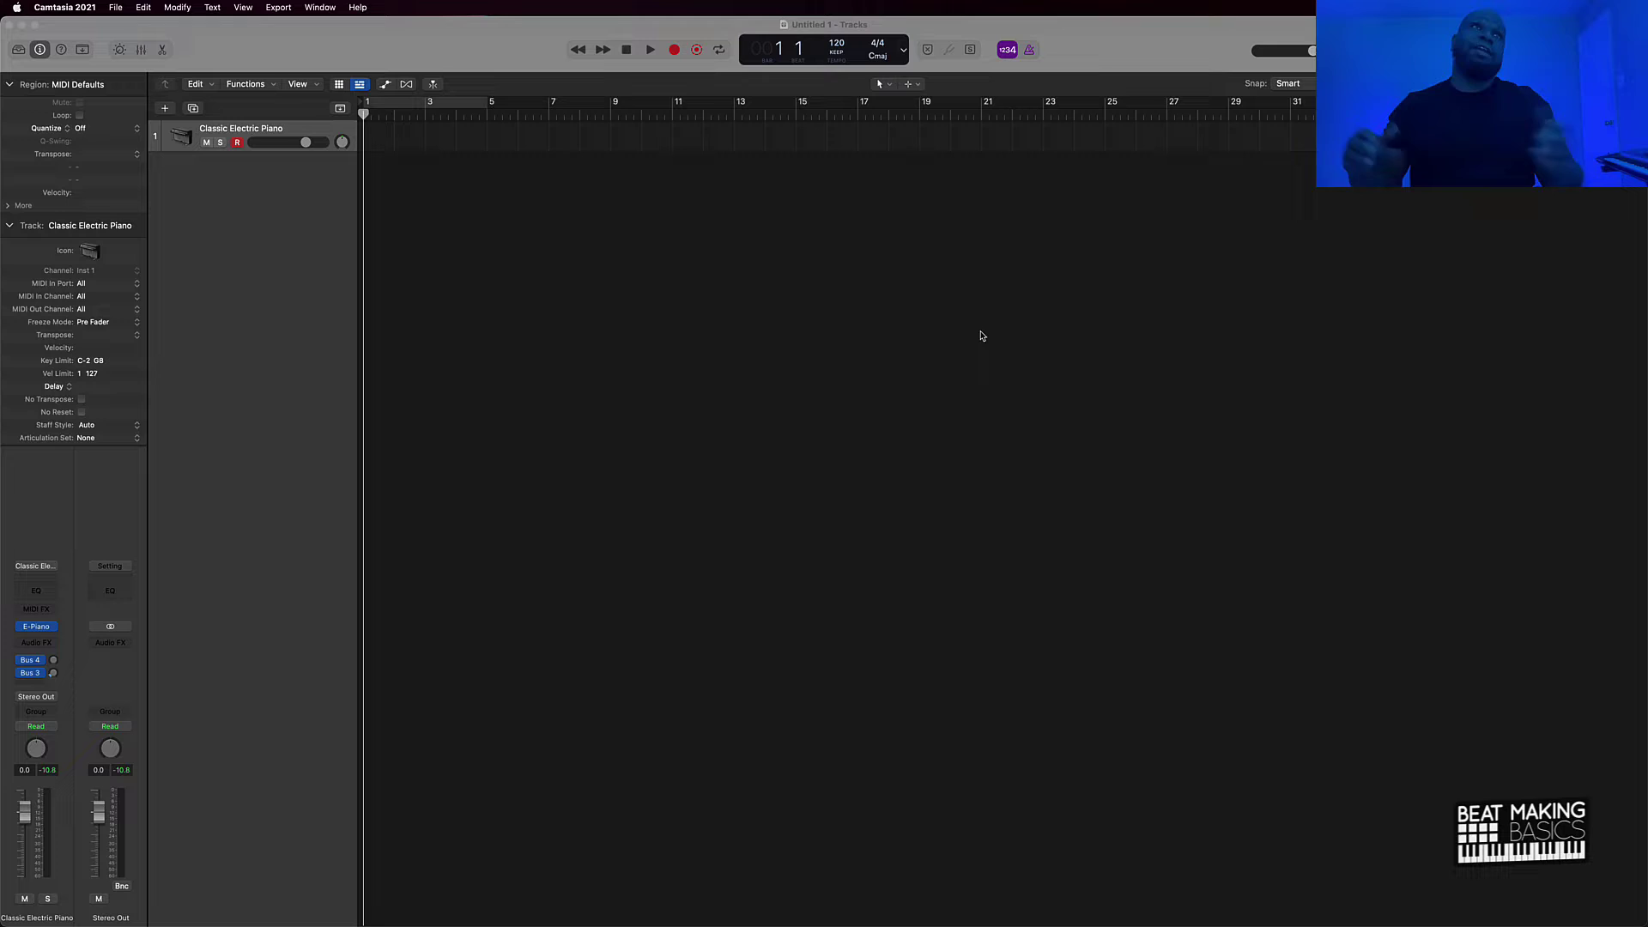
- Dismiss the New Track dialog, then show a widened Musical Typing piano keyboard for Classic Electric Piano
{"action": "left_click", "coordinate": [167, 108]}
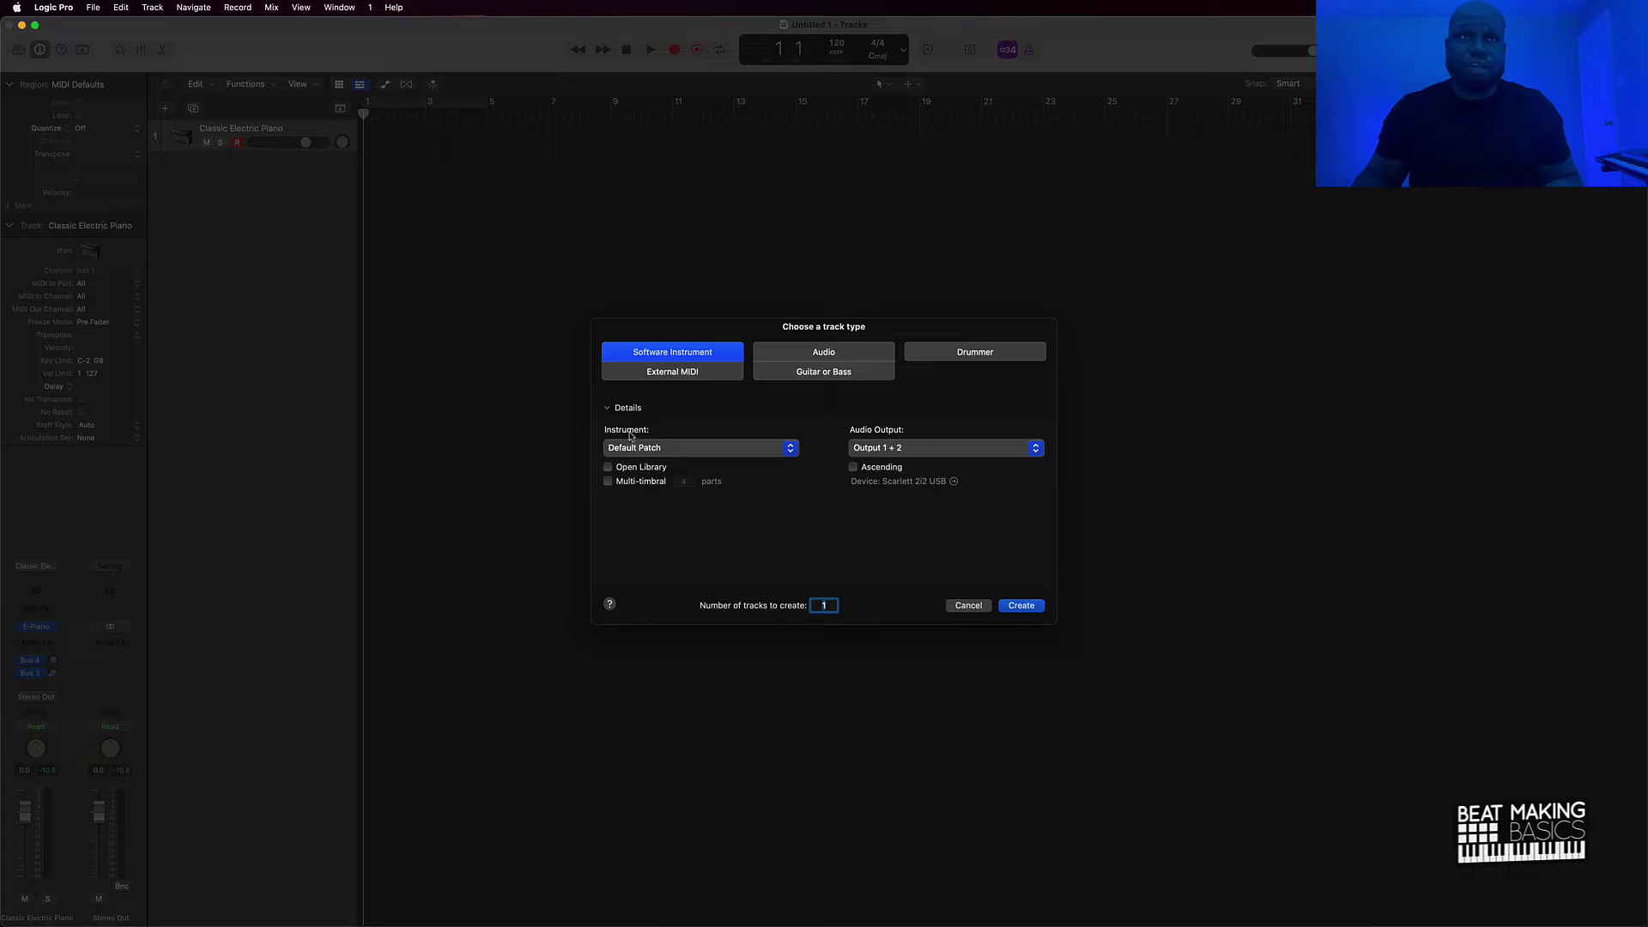
{"action": "left_click", "coordinate": [966, 607]}
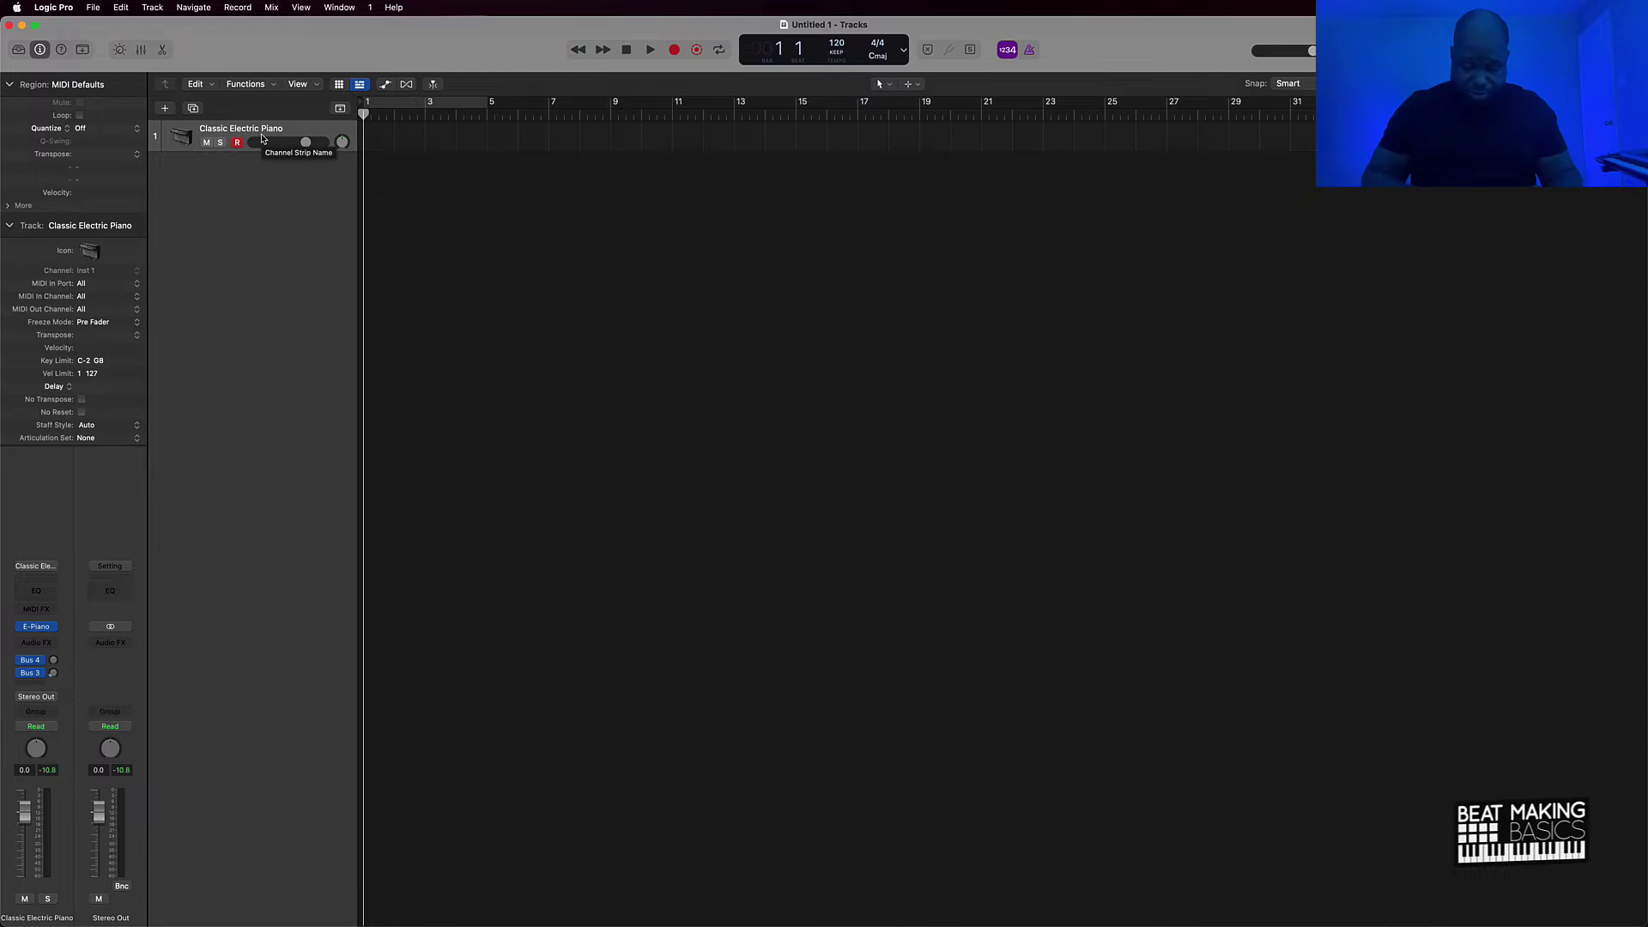
{"action": "key", "text": "super+k"}
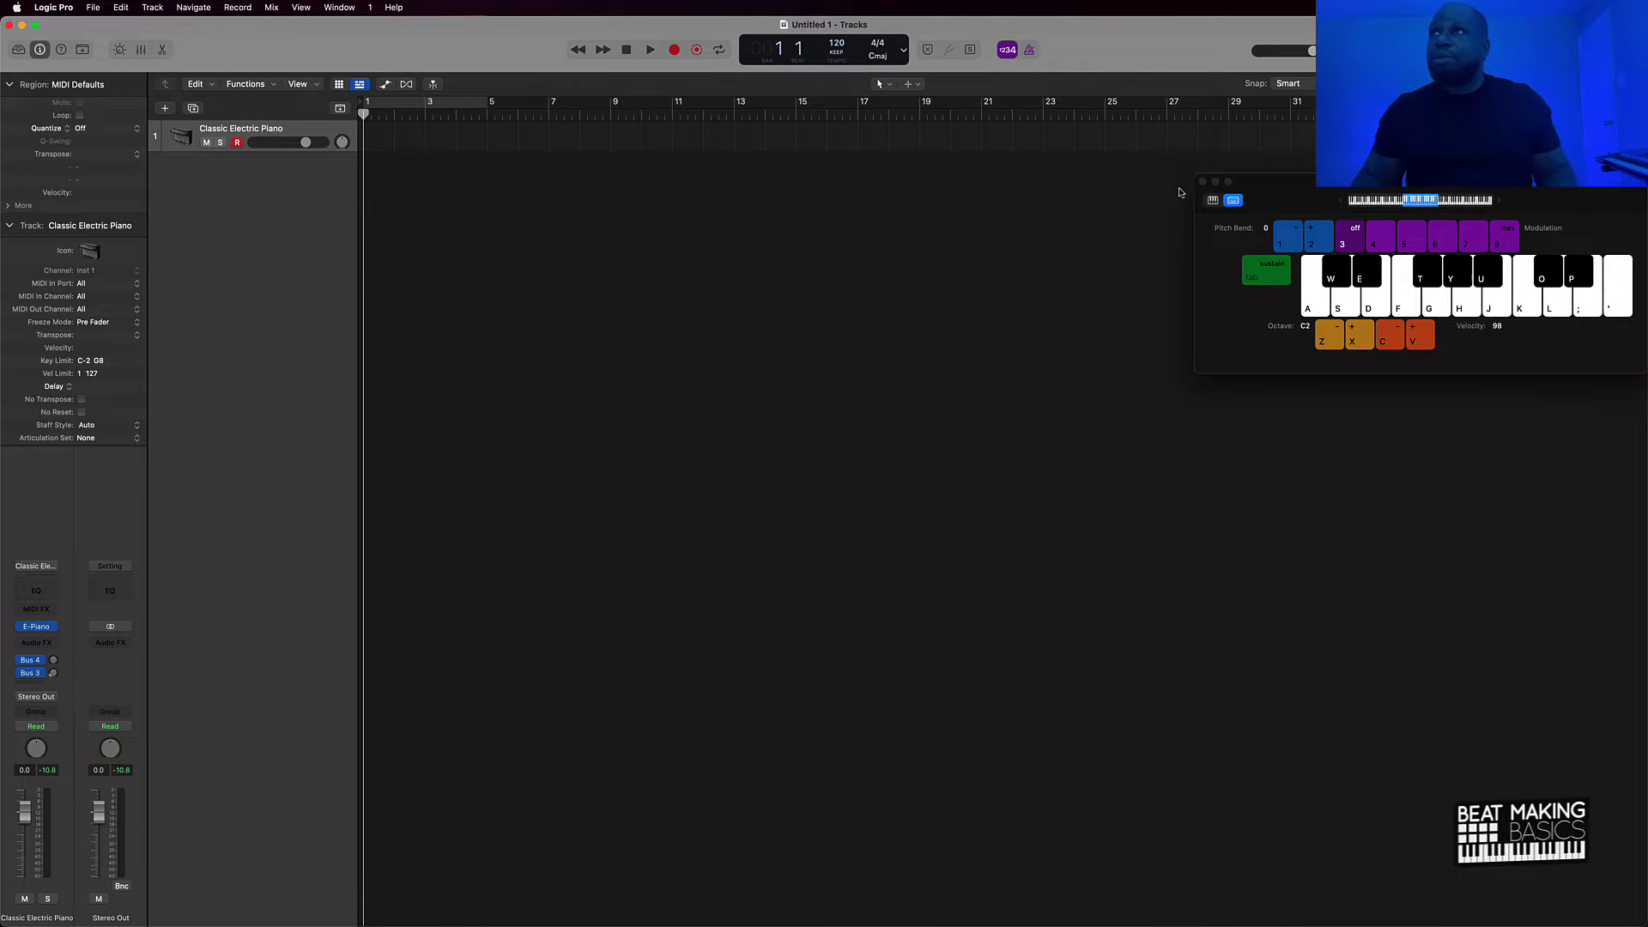
{"action": "left_click_drag", "start_coordinate": [1284, 190], "coordinate": [1123, 187]}
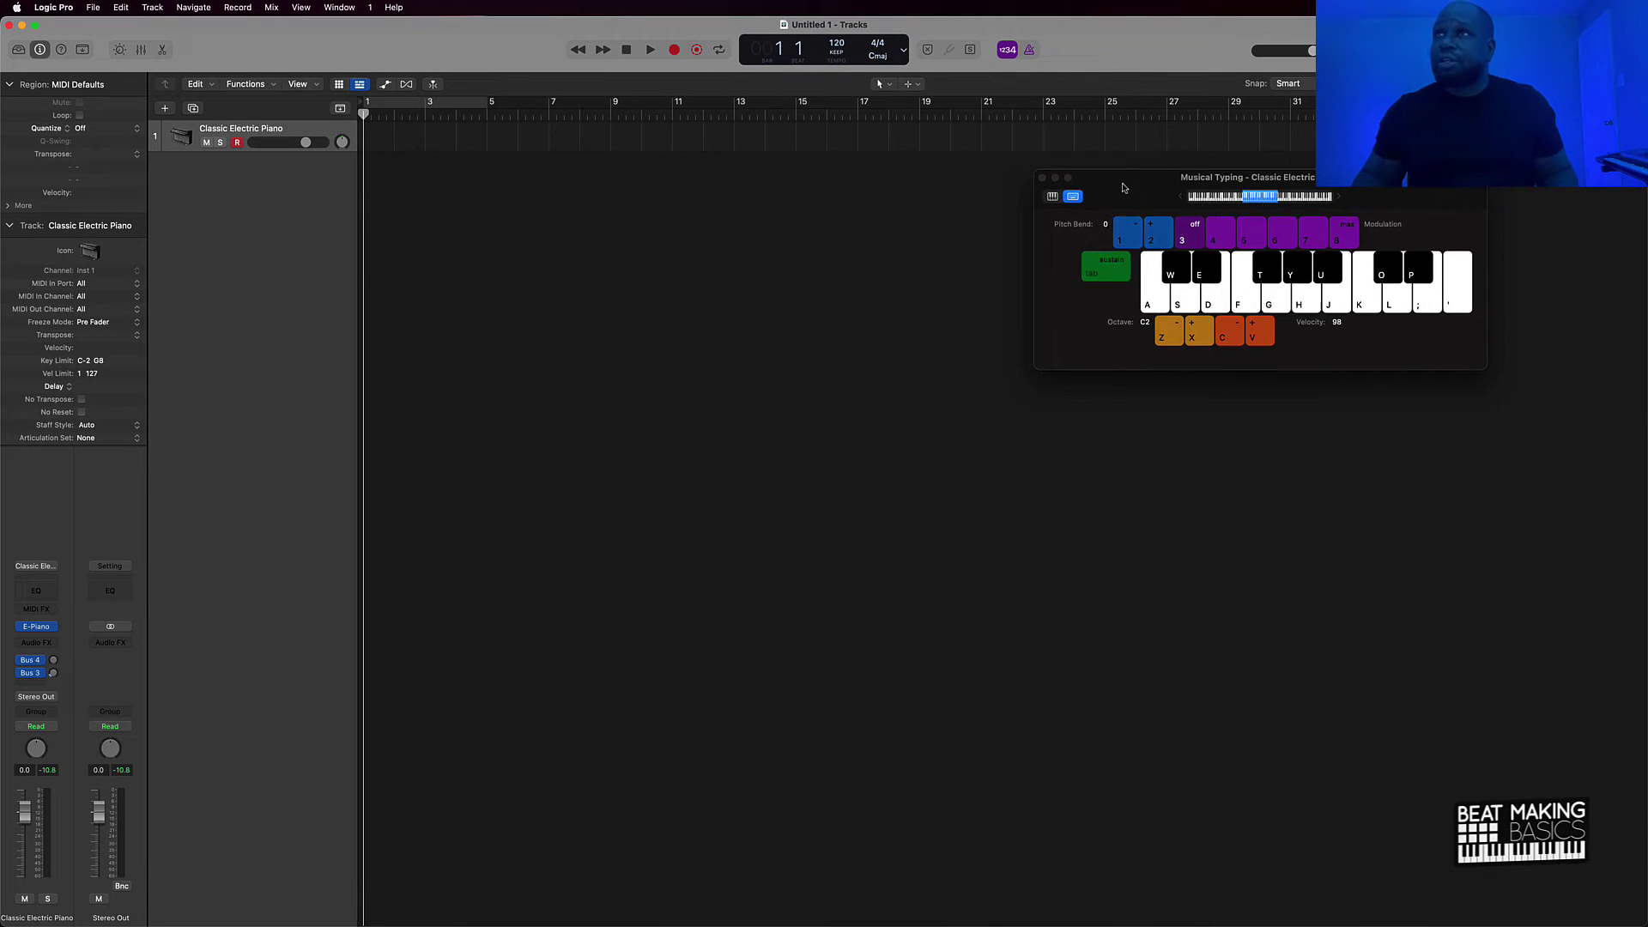
{"action": "left_click", "coordinate": [1052, 196]}
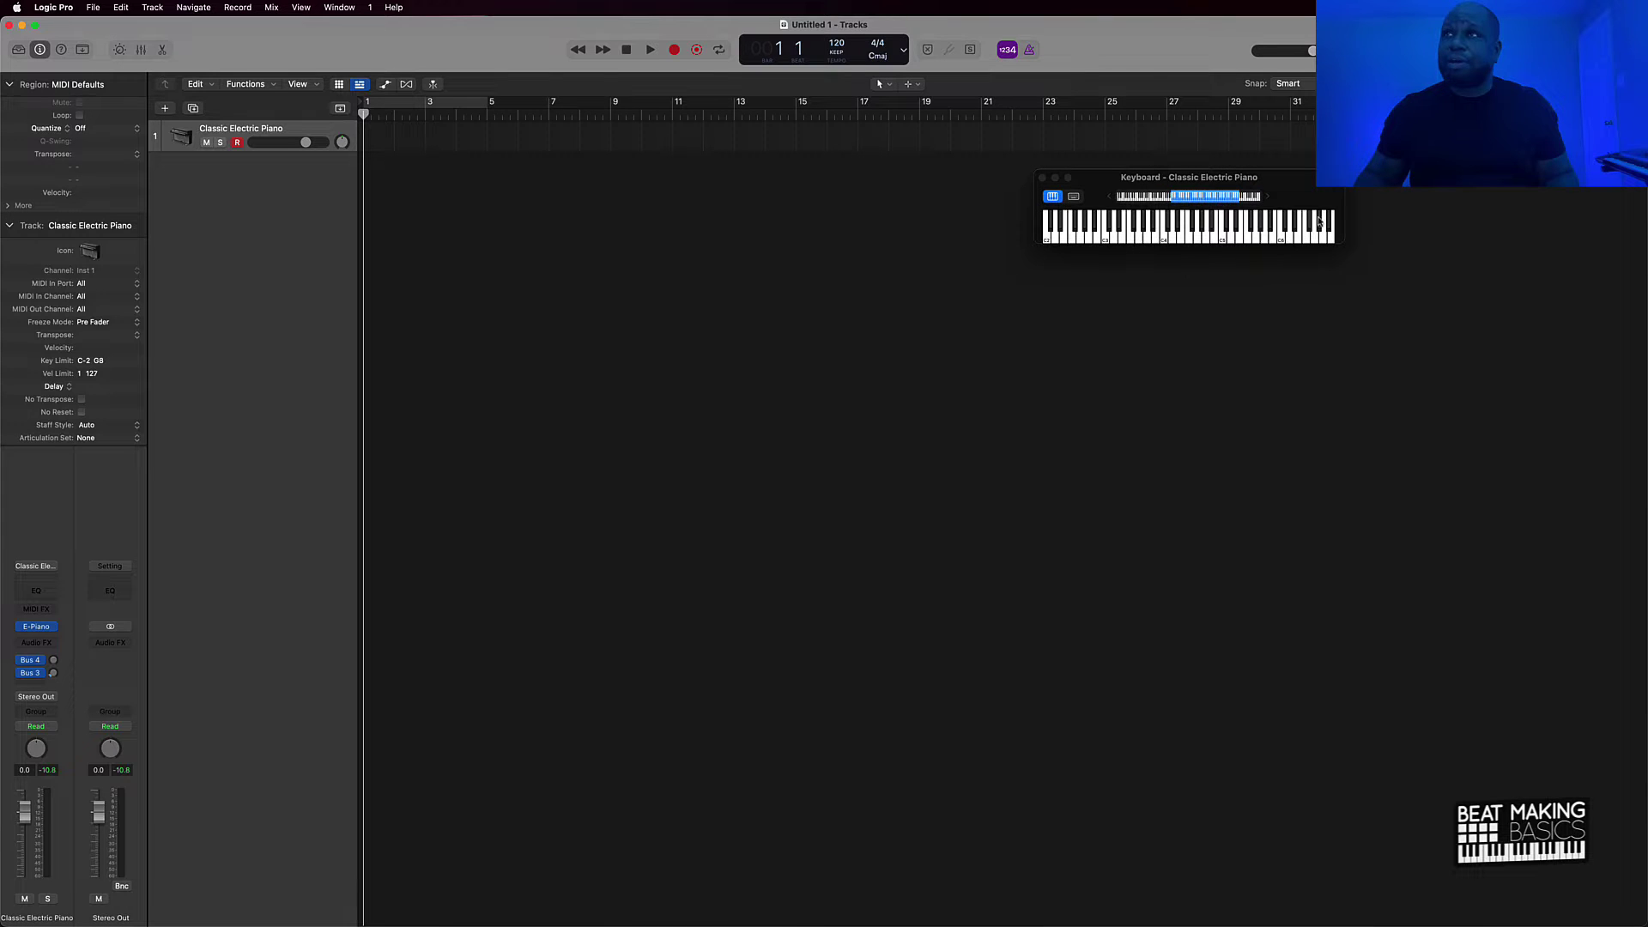
{"action": "left_click_drag", "start_coordinate": [1347, 210], "coordinate": [1486, 211]}
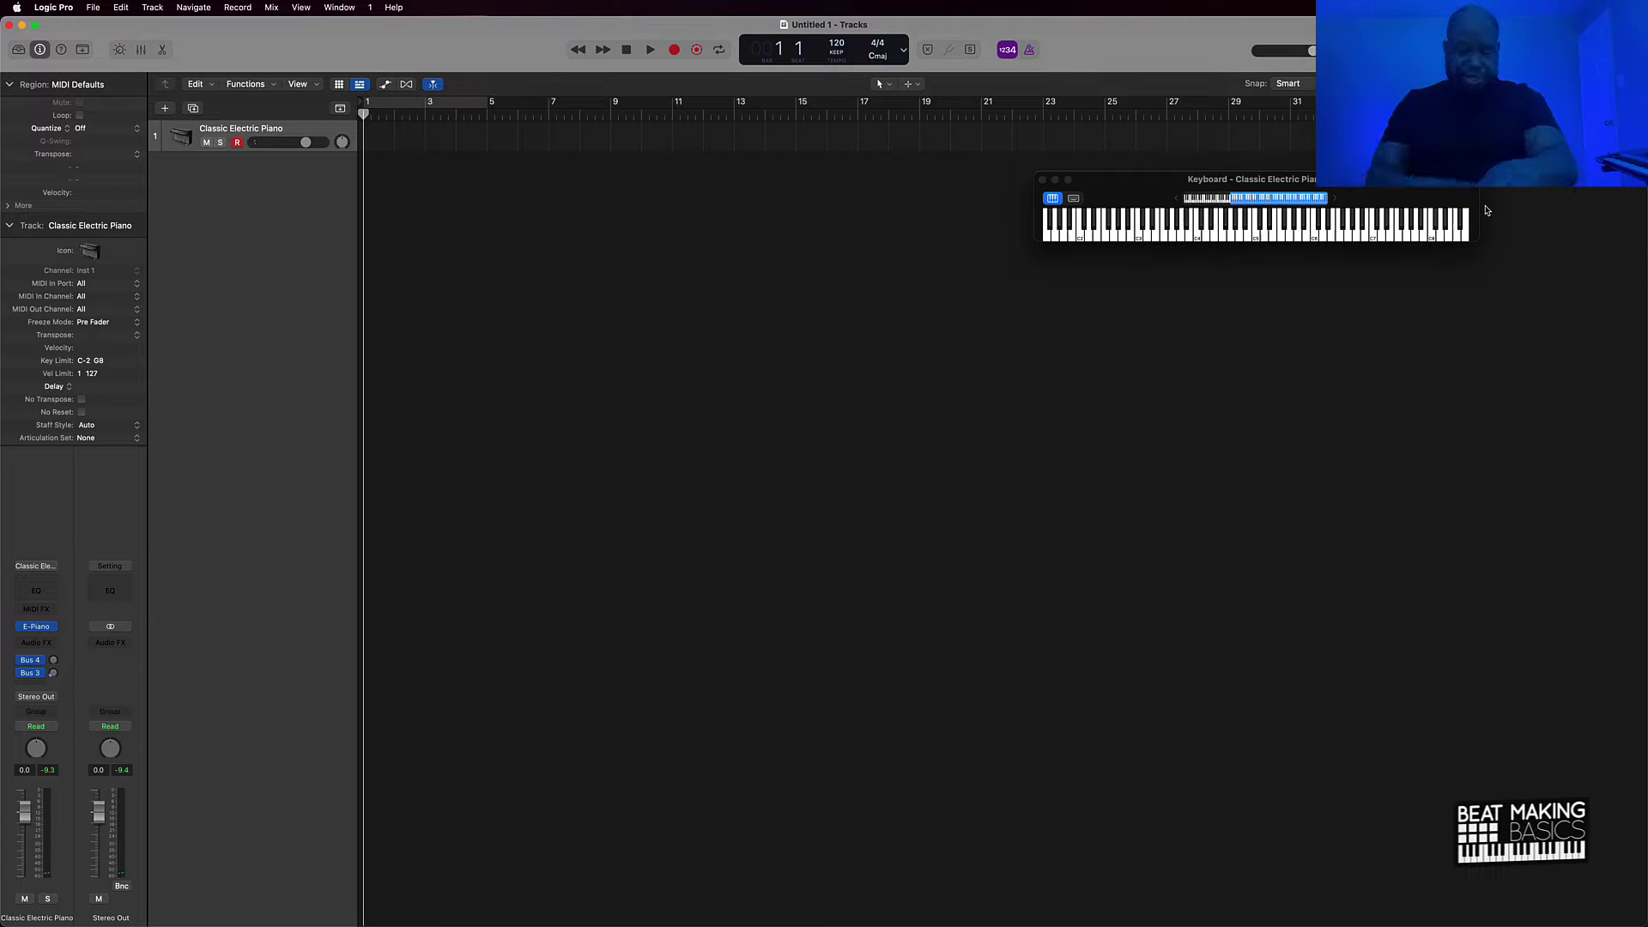
- Record a chord performance on Classic Electric Piano from bar 1, stopping at bar 9
{"action": "key", "text": "r"}
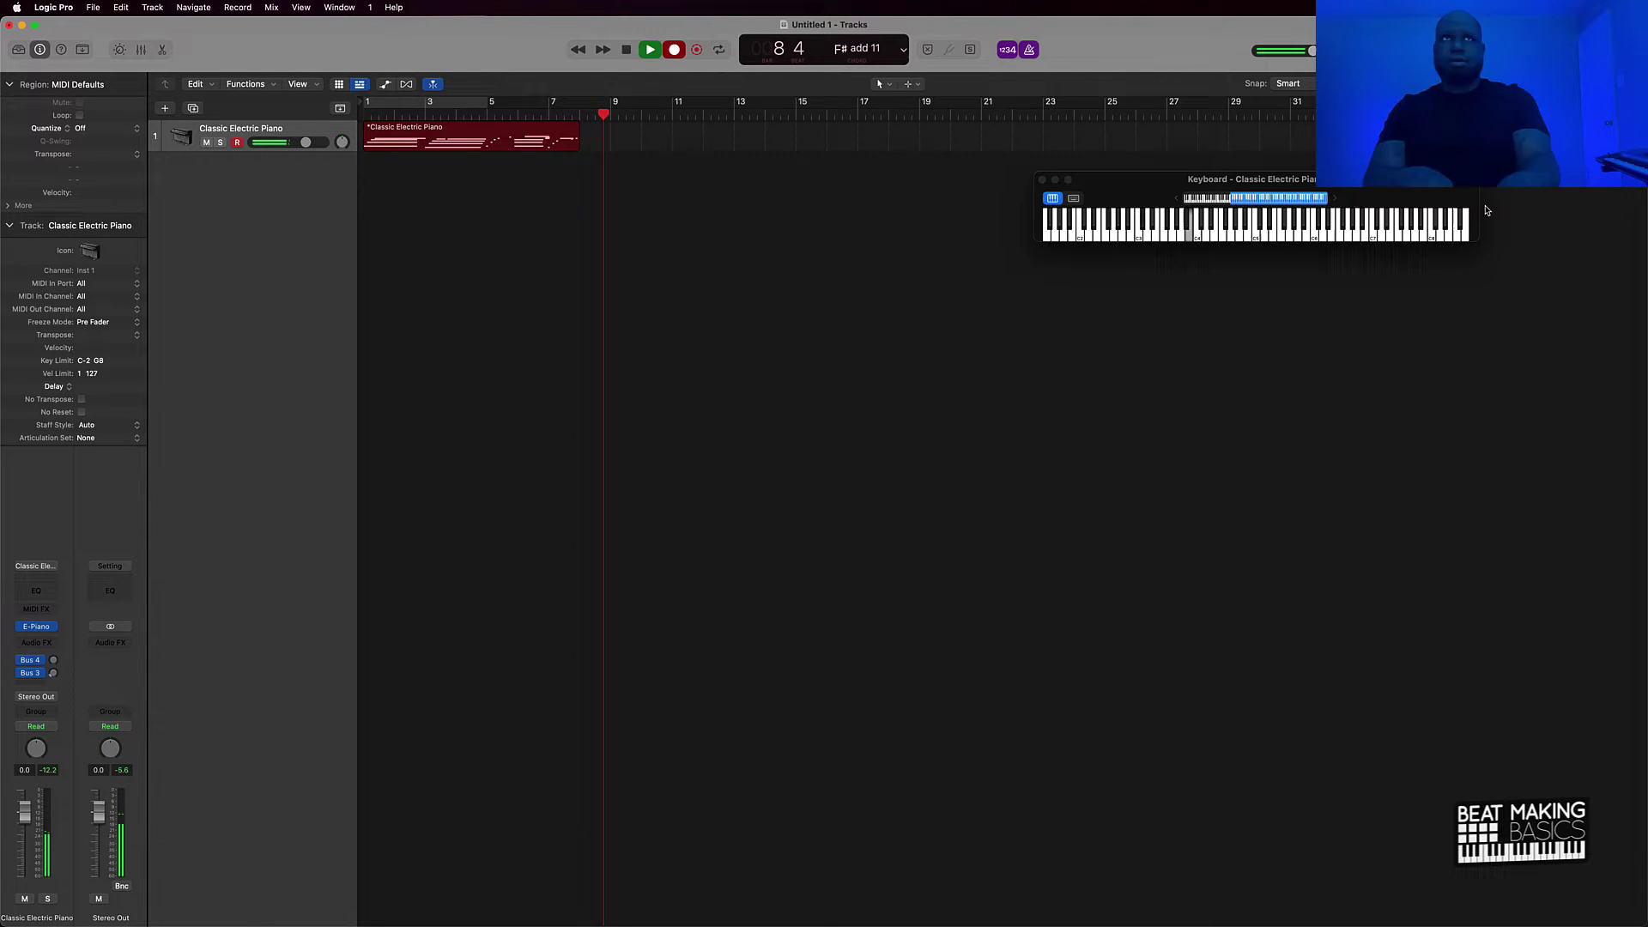
{"action": "key", "text": "space"}
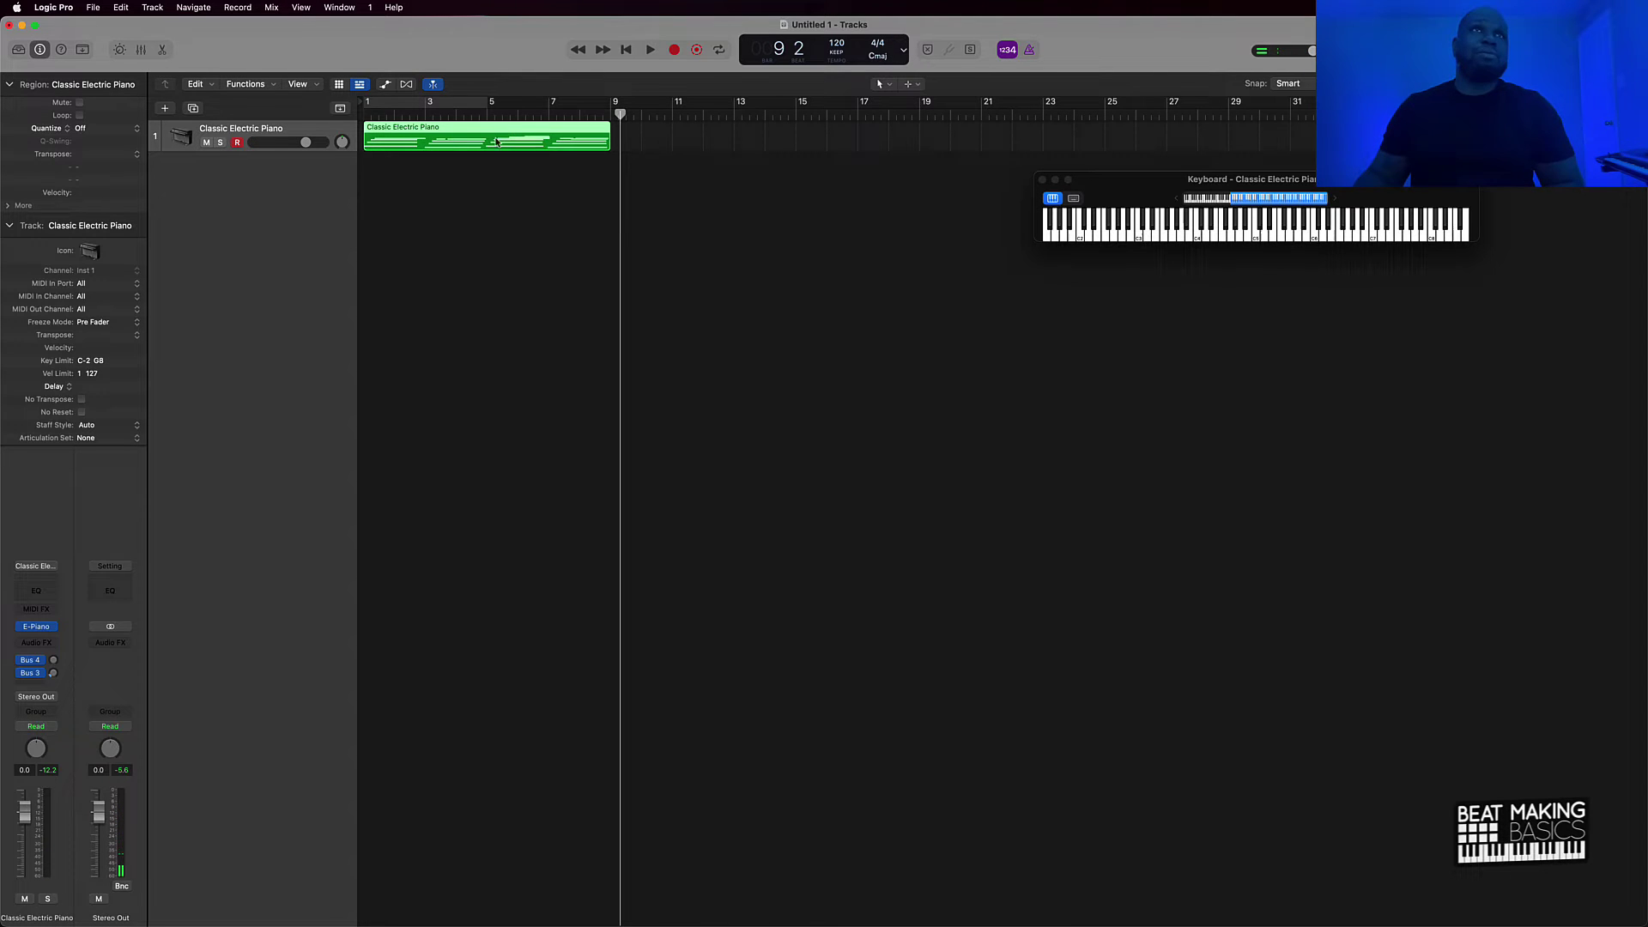
- Open the recorded region in the Piano Roll and audition a single short note
{"action": "double_click", "coordinate": [560, 143]}
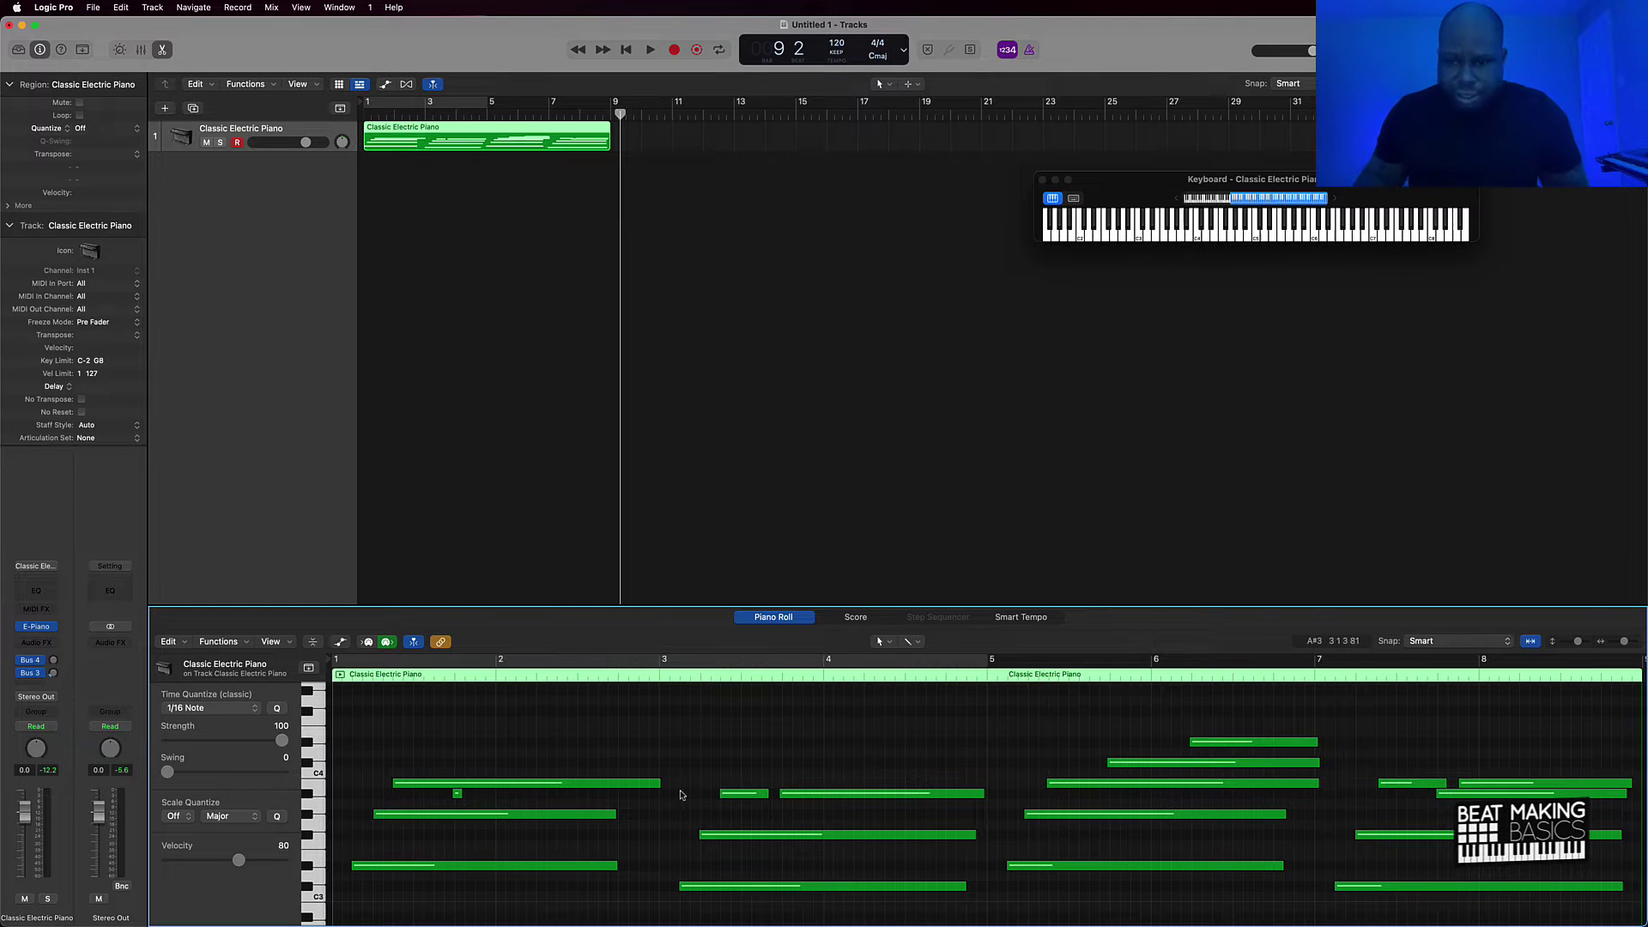
{"action": "scroll", "coordinate": [768, 784], "scroll_direction": "right", "scroll_amount": 5}
{"action": "scroll", "coordinate": [686, 791], "scroll_direction": "left", "scroll_amount": 5}
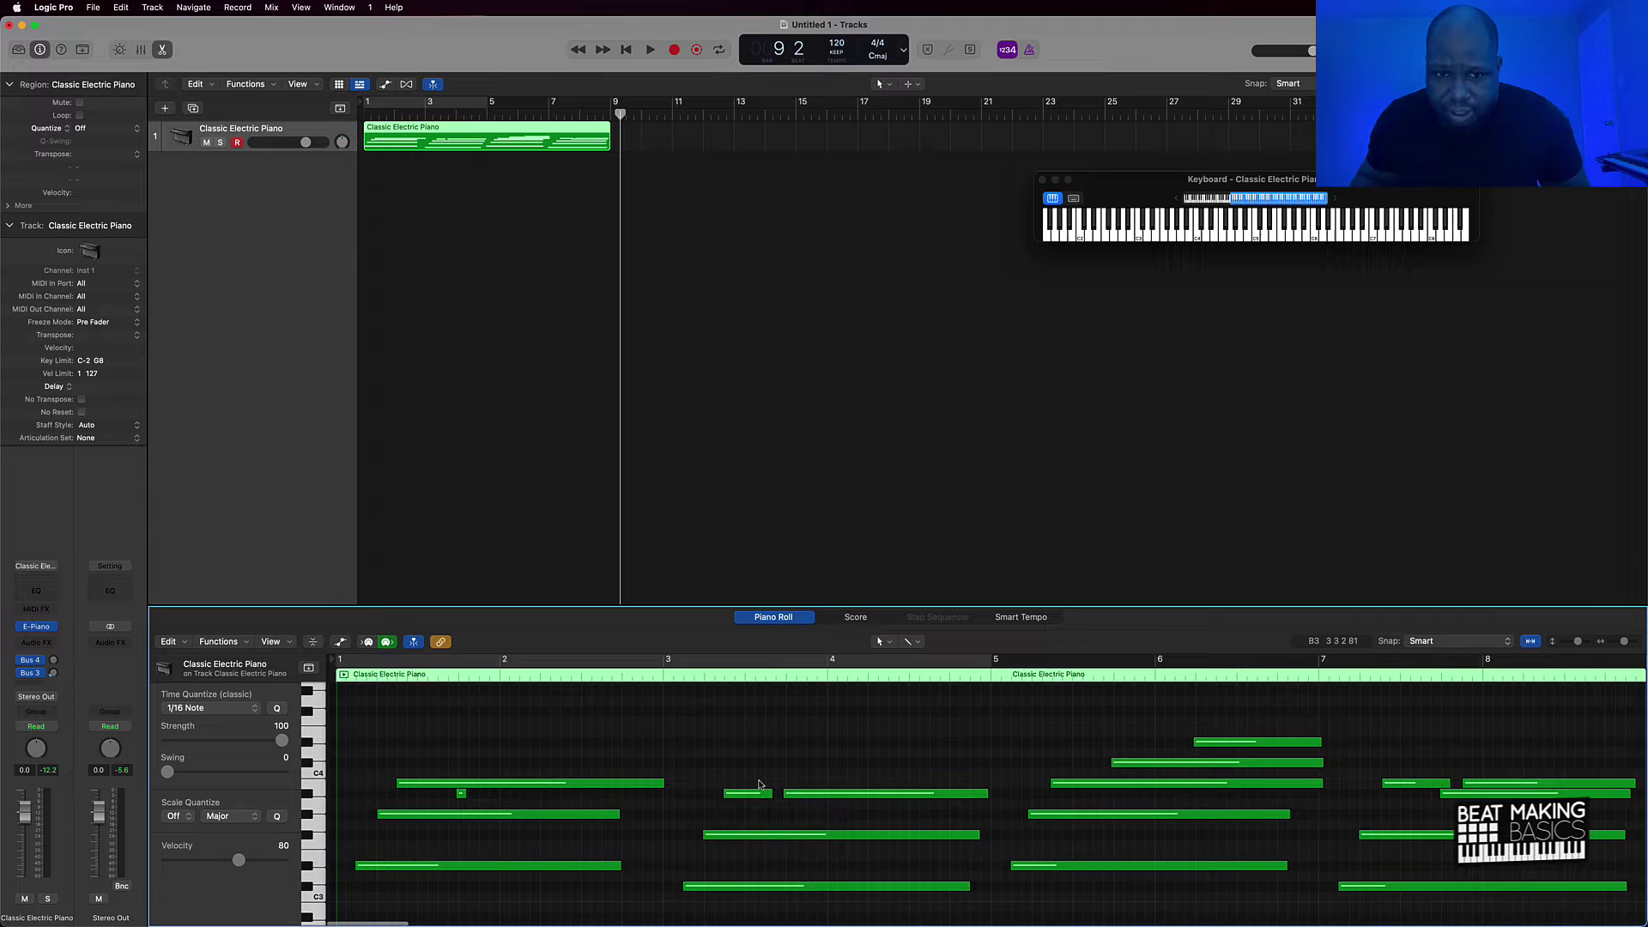
{"action": "left_click", "coordinate": [454, 794]}
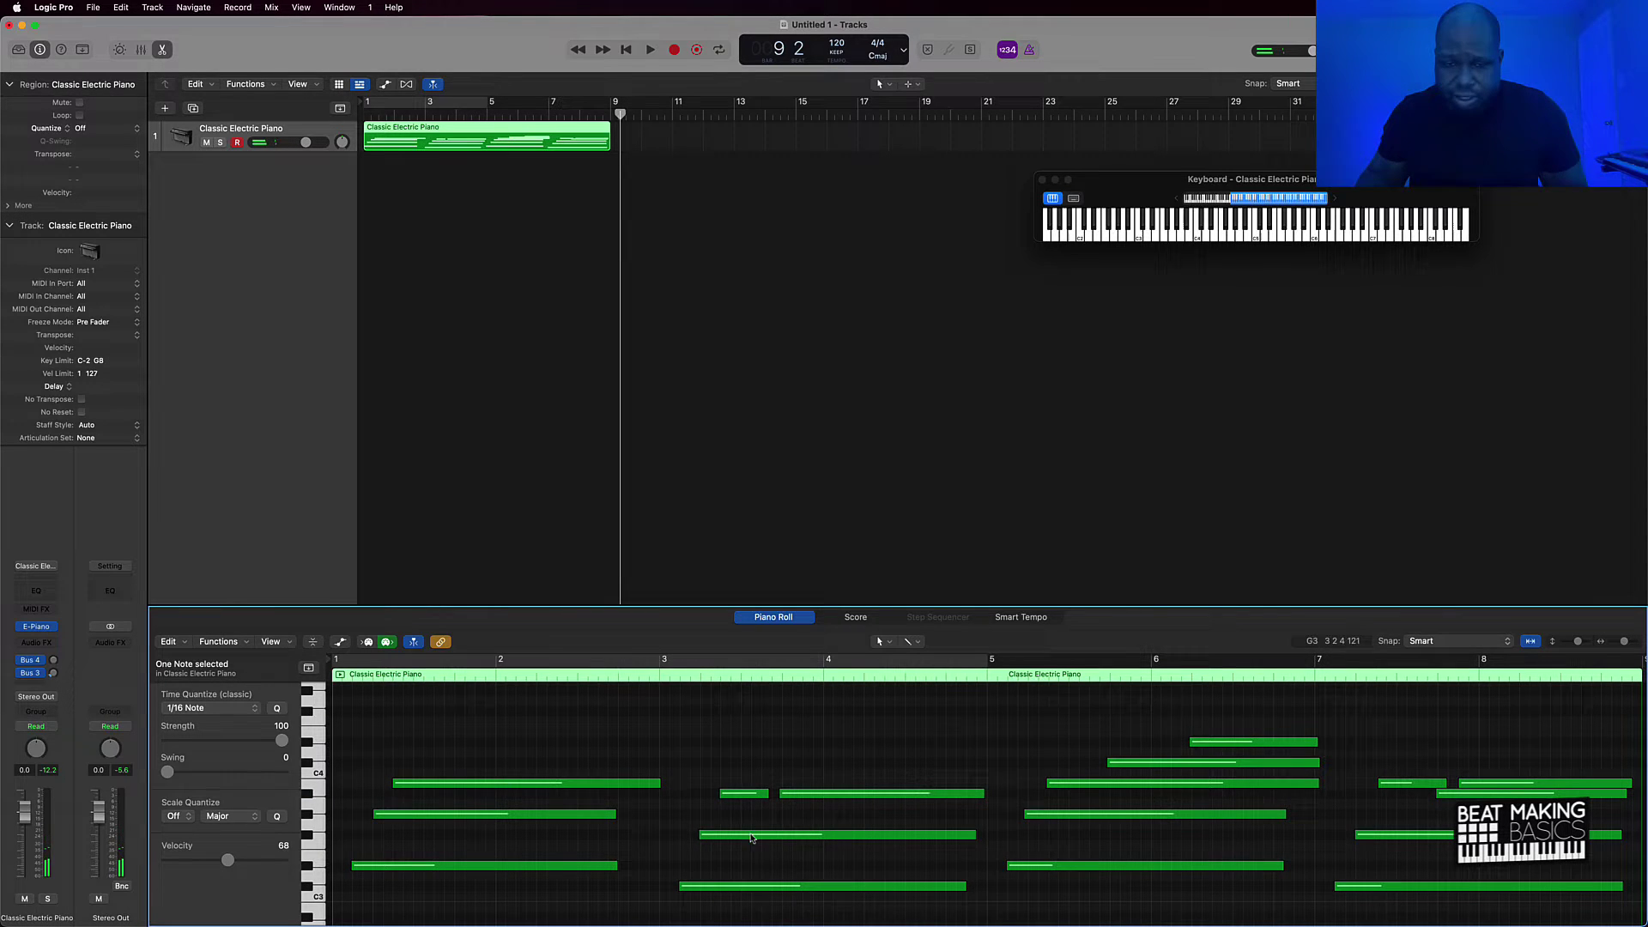
{"action": "scroll", "coordinate": [763, 770], "scroll_direction": "down", "scroll_amount": 5}
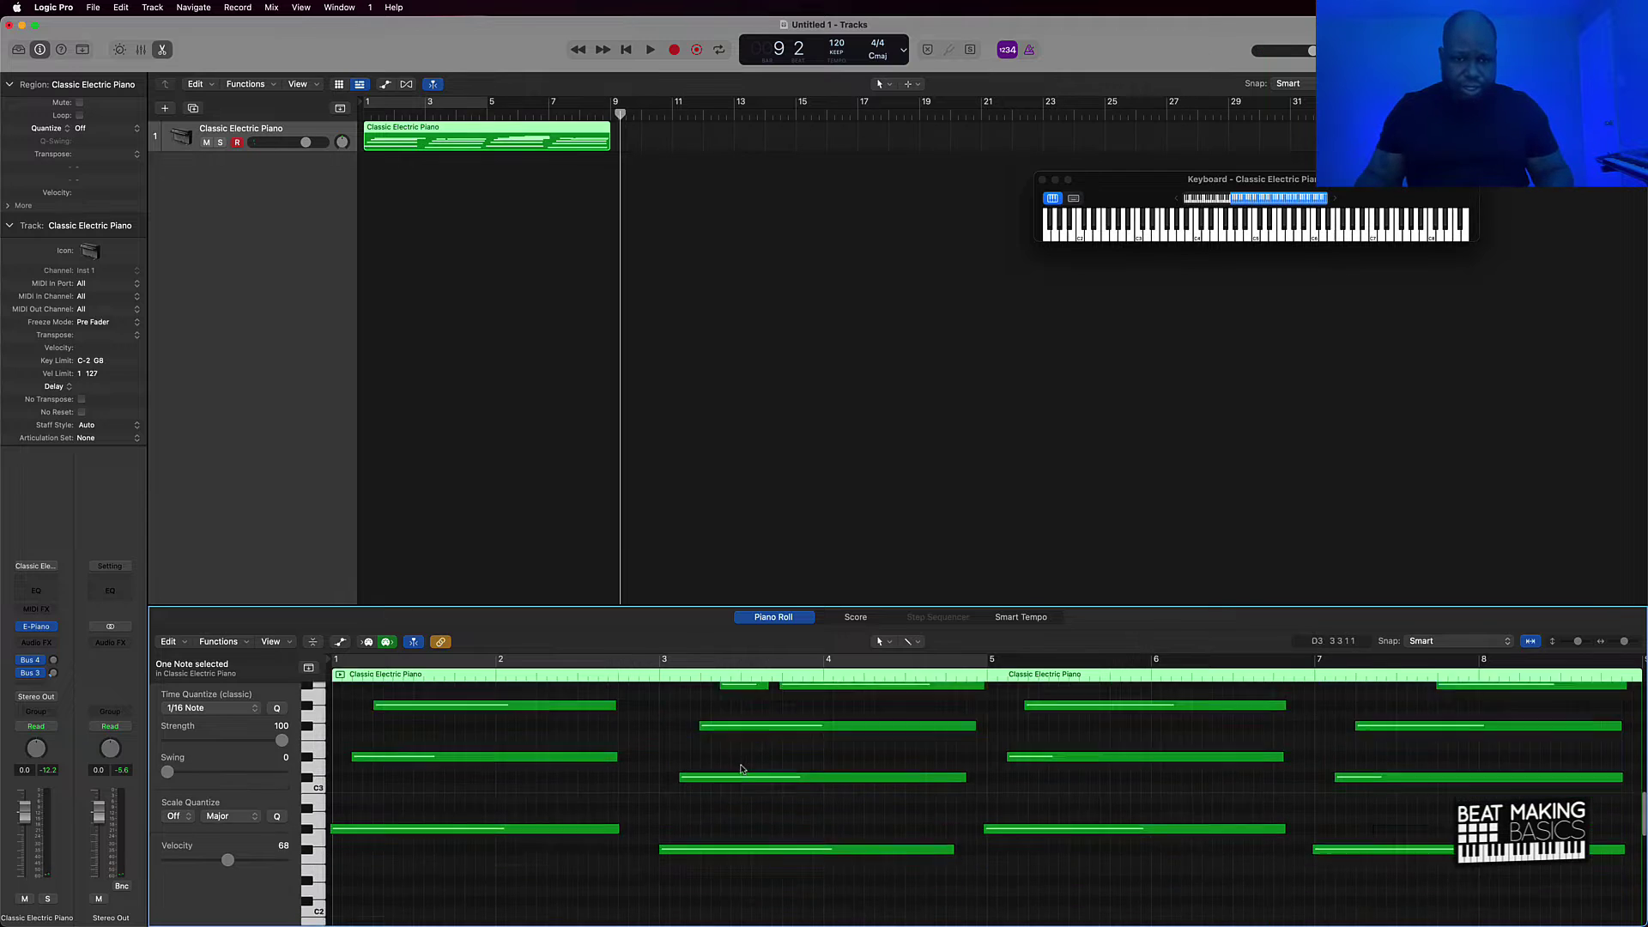
- Quantize all notes to 1/8 Swing A, first trying a strength of 61
{"action": "key", "text": "super+a"}
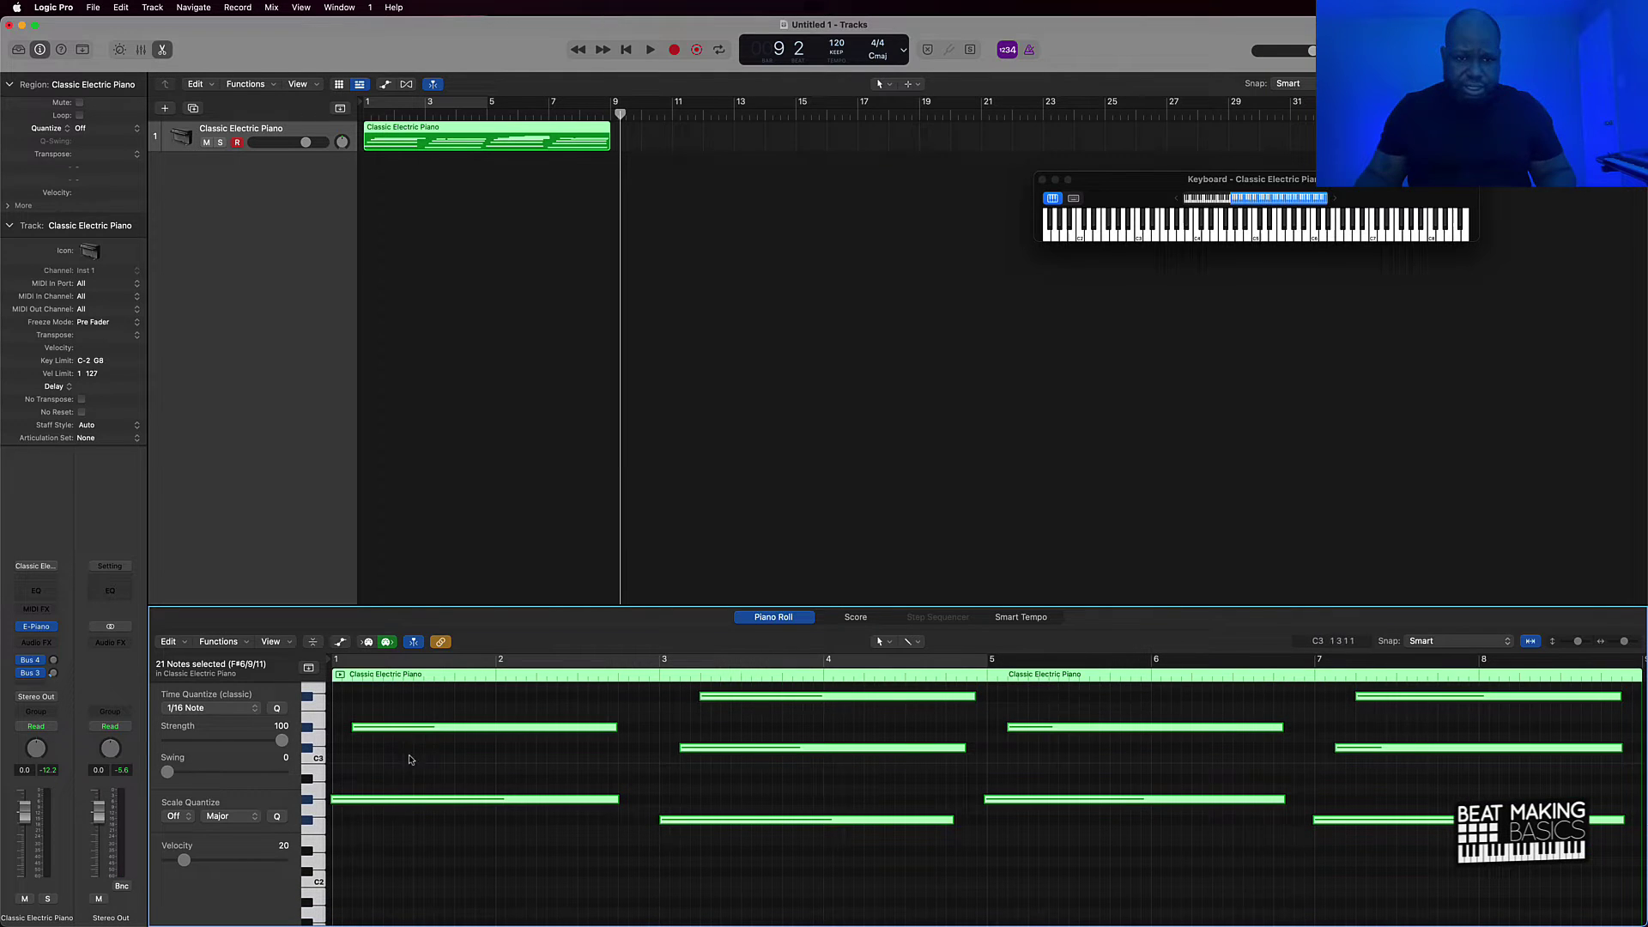
{"action": "left_click", "coordinate": [210, 708]}
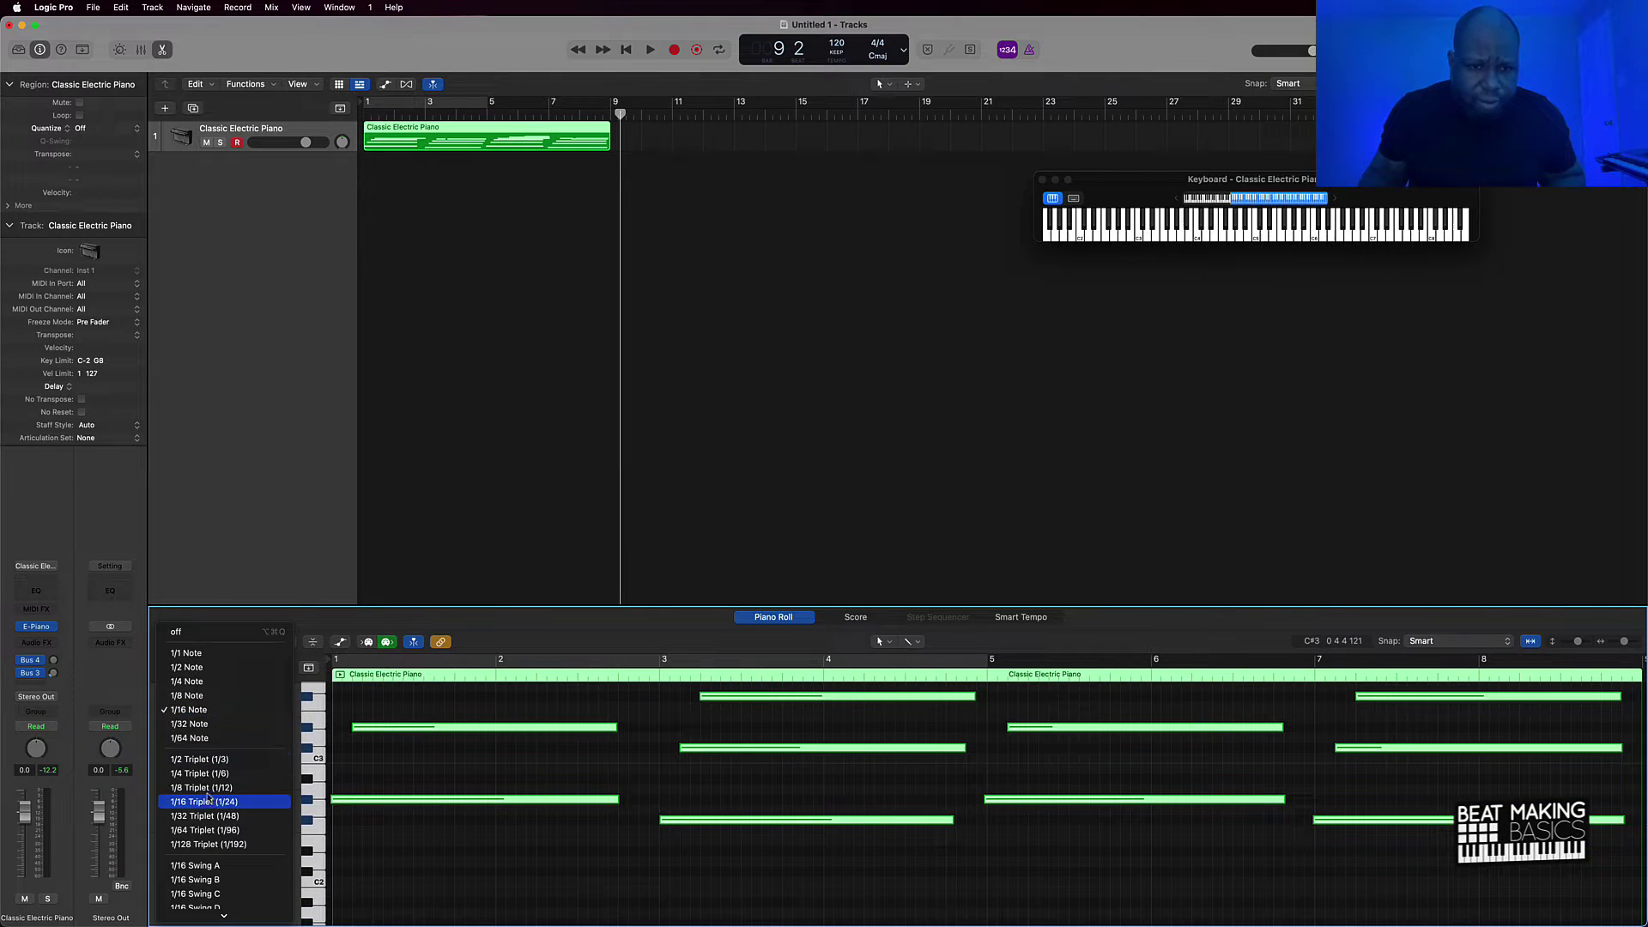
{"action": "scroll", "coordinate": [209, 798], "scroll_direction": "down", "scroll_amount": 5}
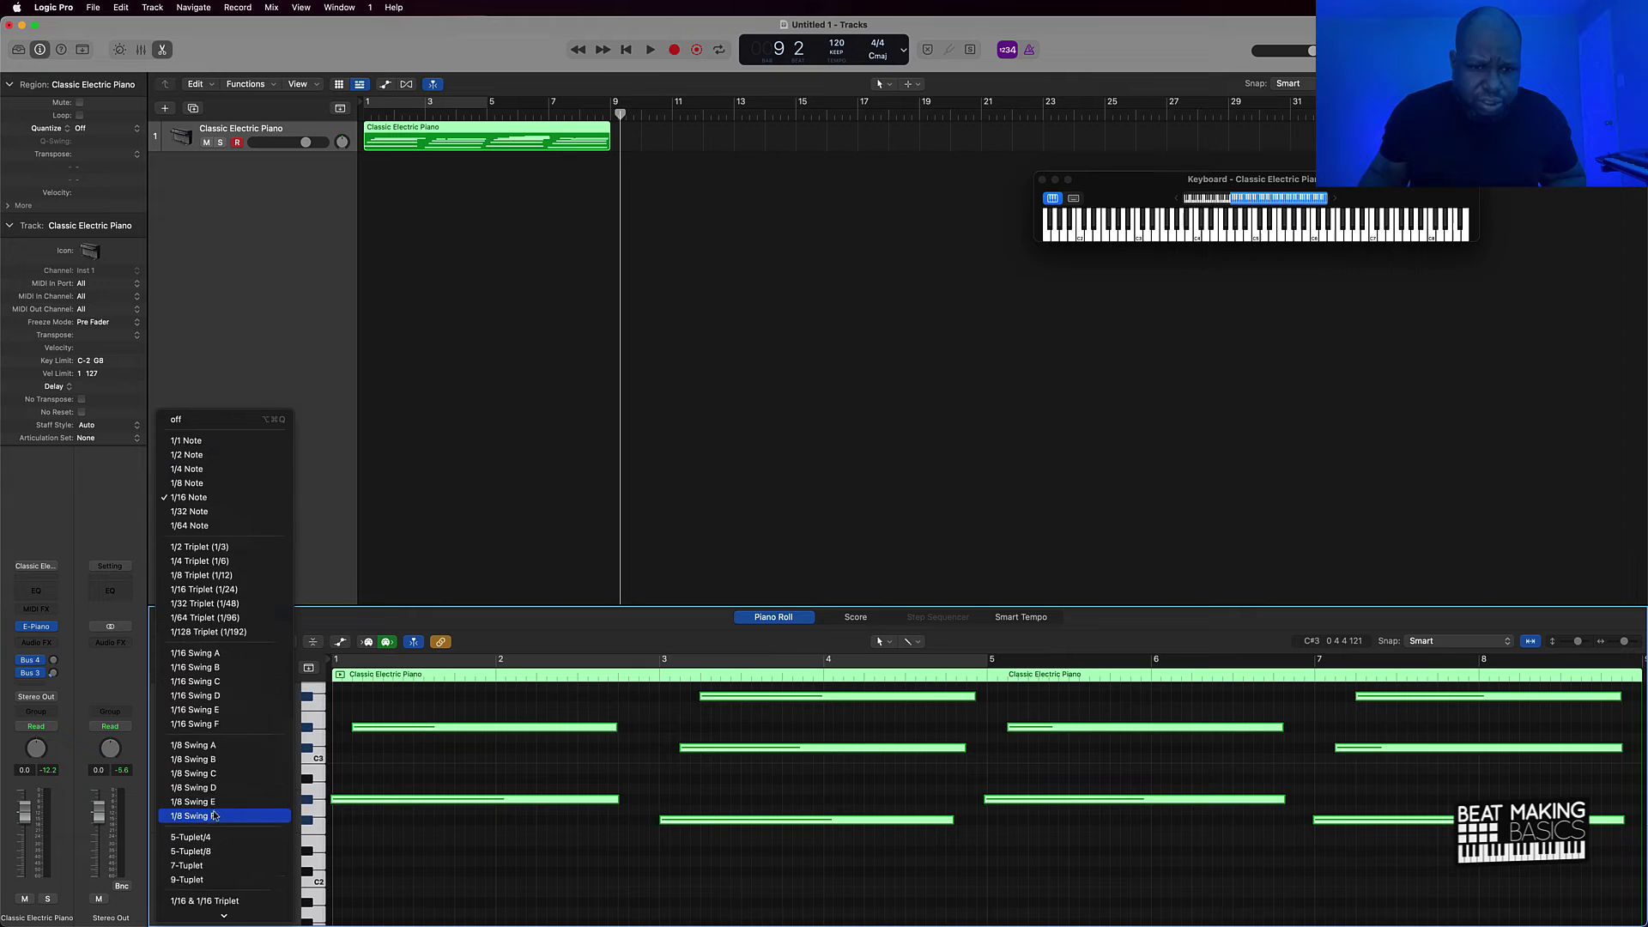
{"action": "left_click", "coordinate": [209, 747]}
{"action": "scroll", "coordinate": [388, 793], "scroll_direction": "up", "scroll_amount": 4}
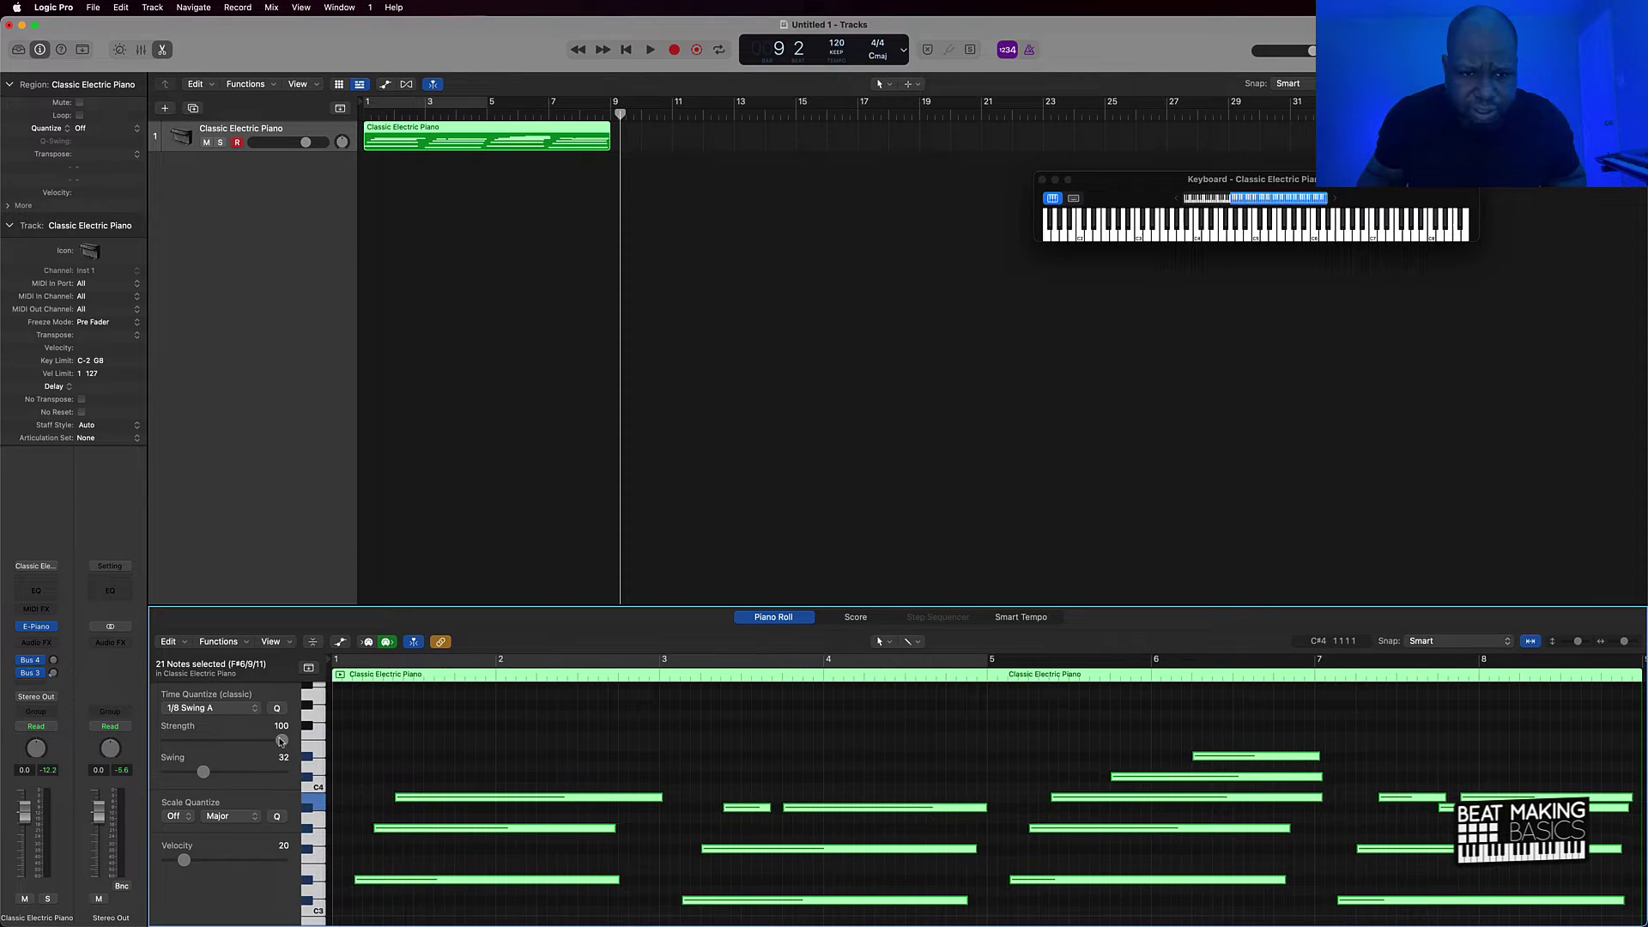
{"action": "left_click_drag", "start_coordinate": [243, 740], "coordinate": [237, 740]}
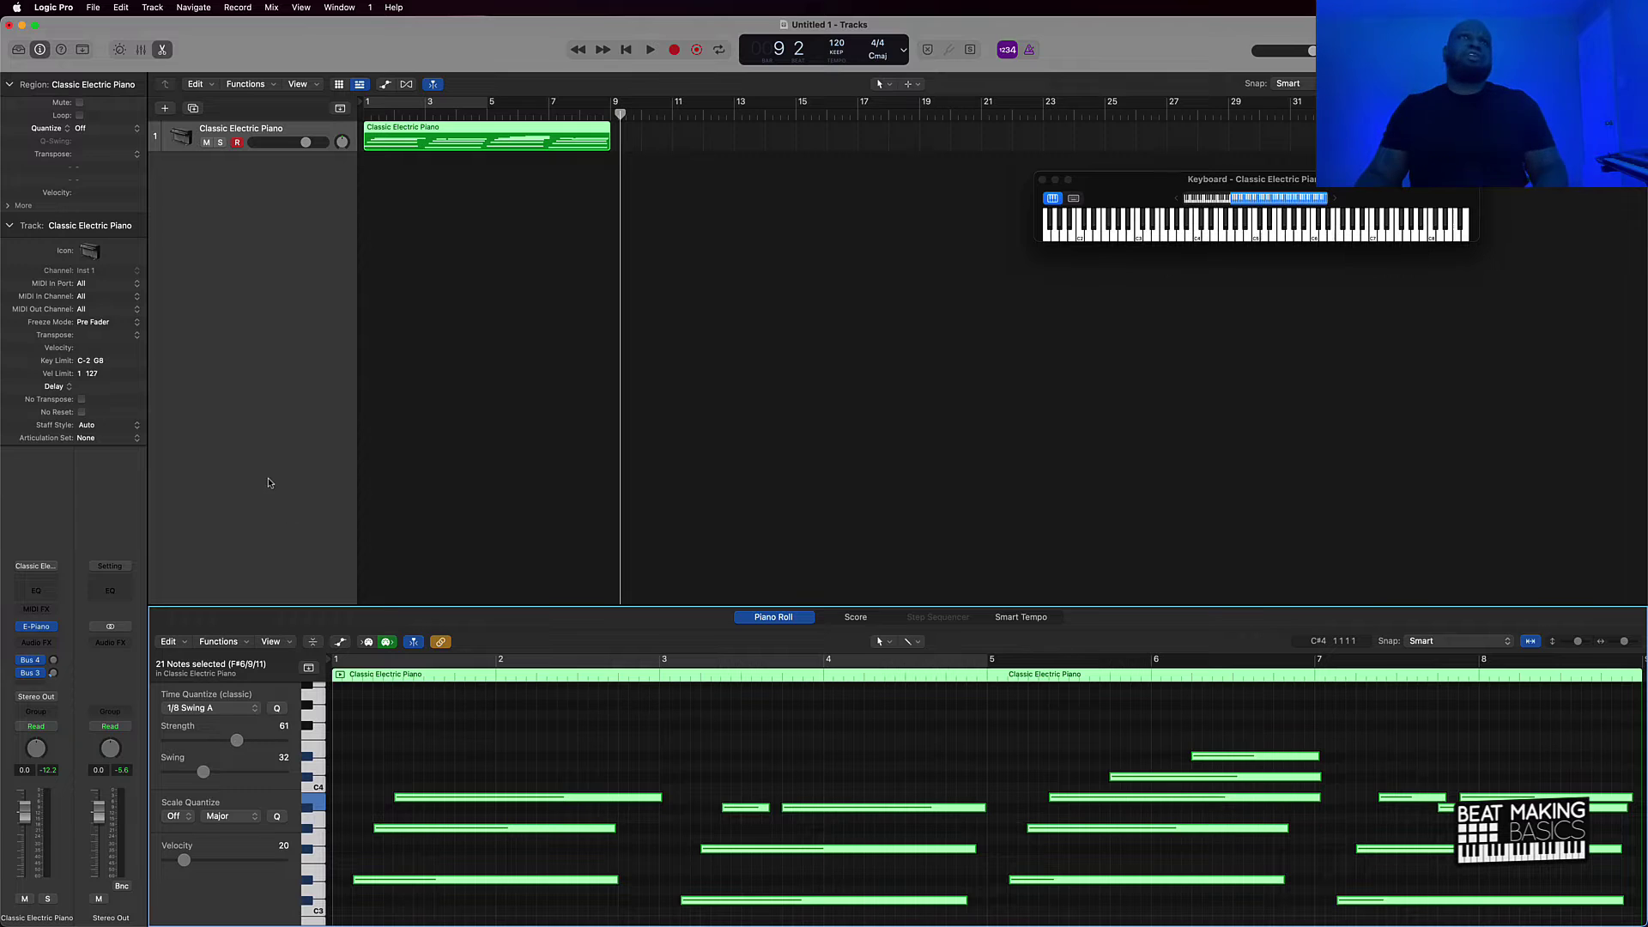
- Raise quantize strength to 100 while playing the part back from the start
{"action": "key", "text": "Return"}
{"action": "key", "text": "space"}
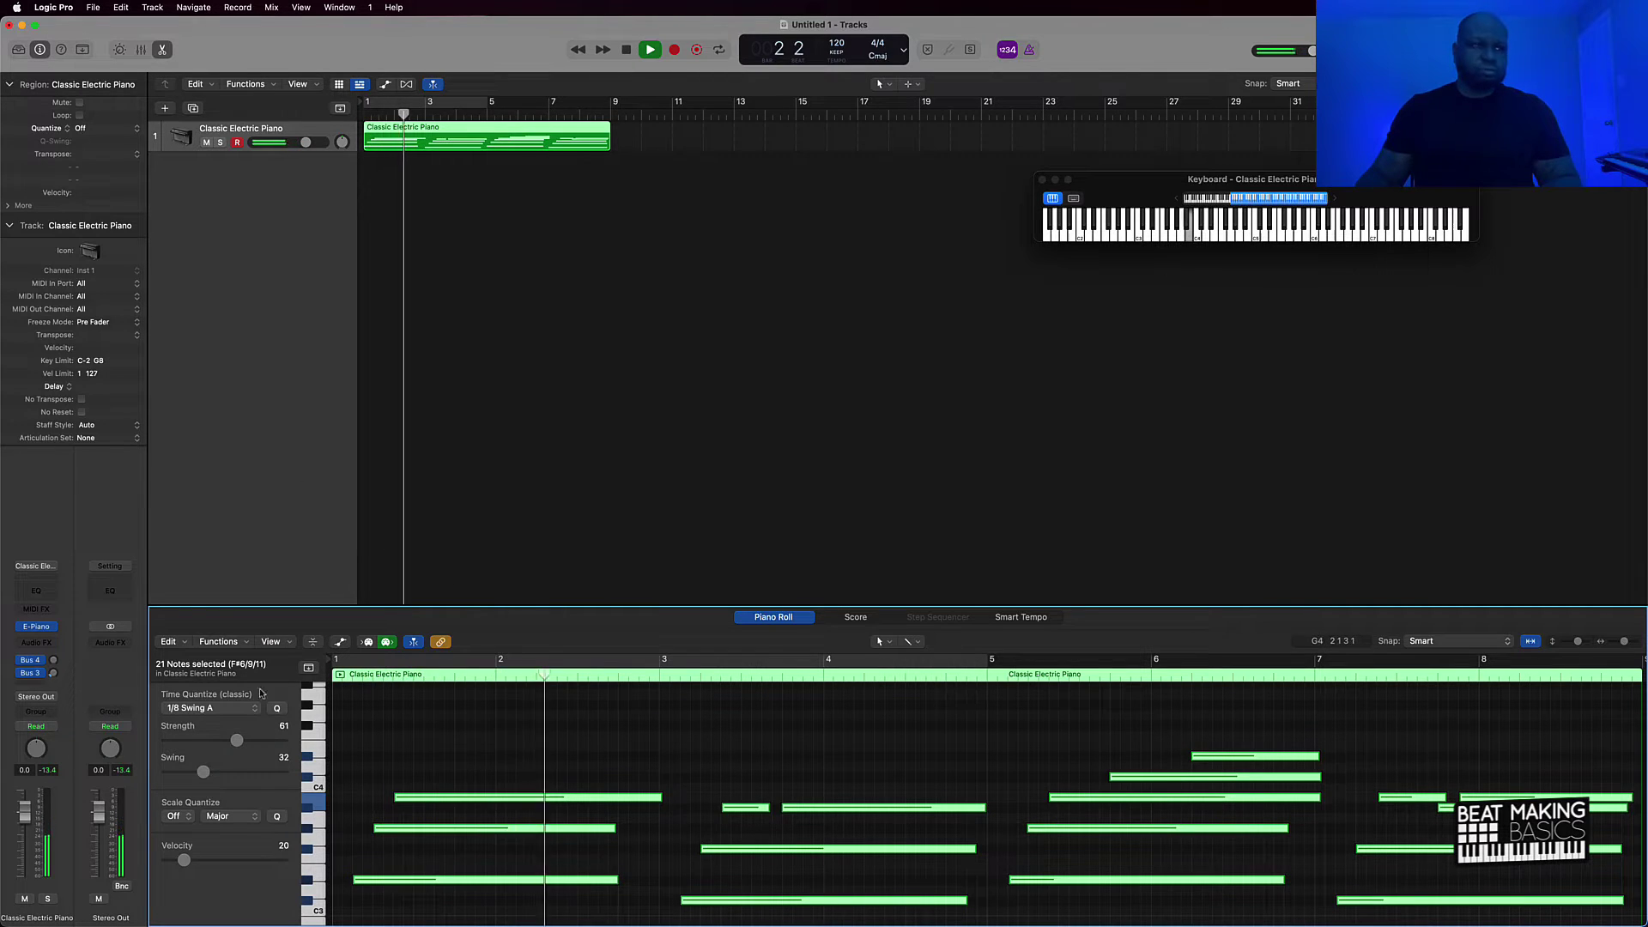
{"action": "left_click_drag", "start_coordinate": [237, 739], "coordinate": [312, 729]}
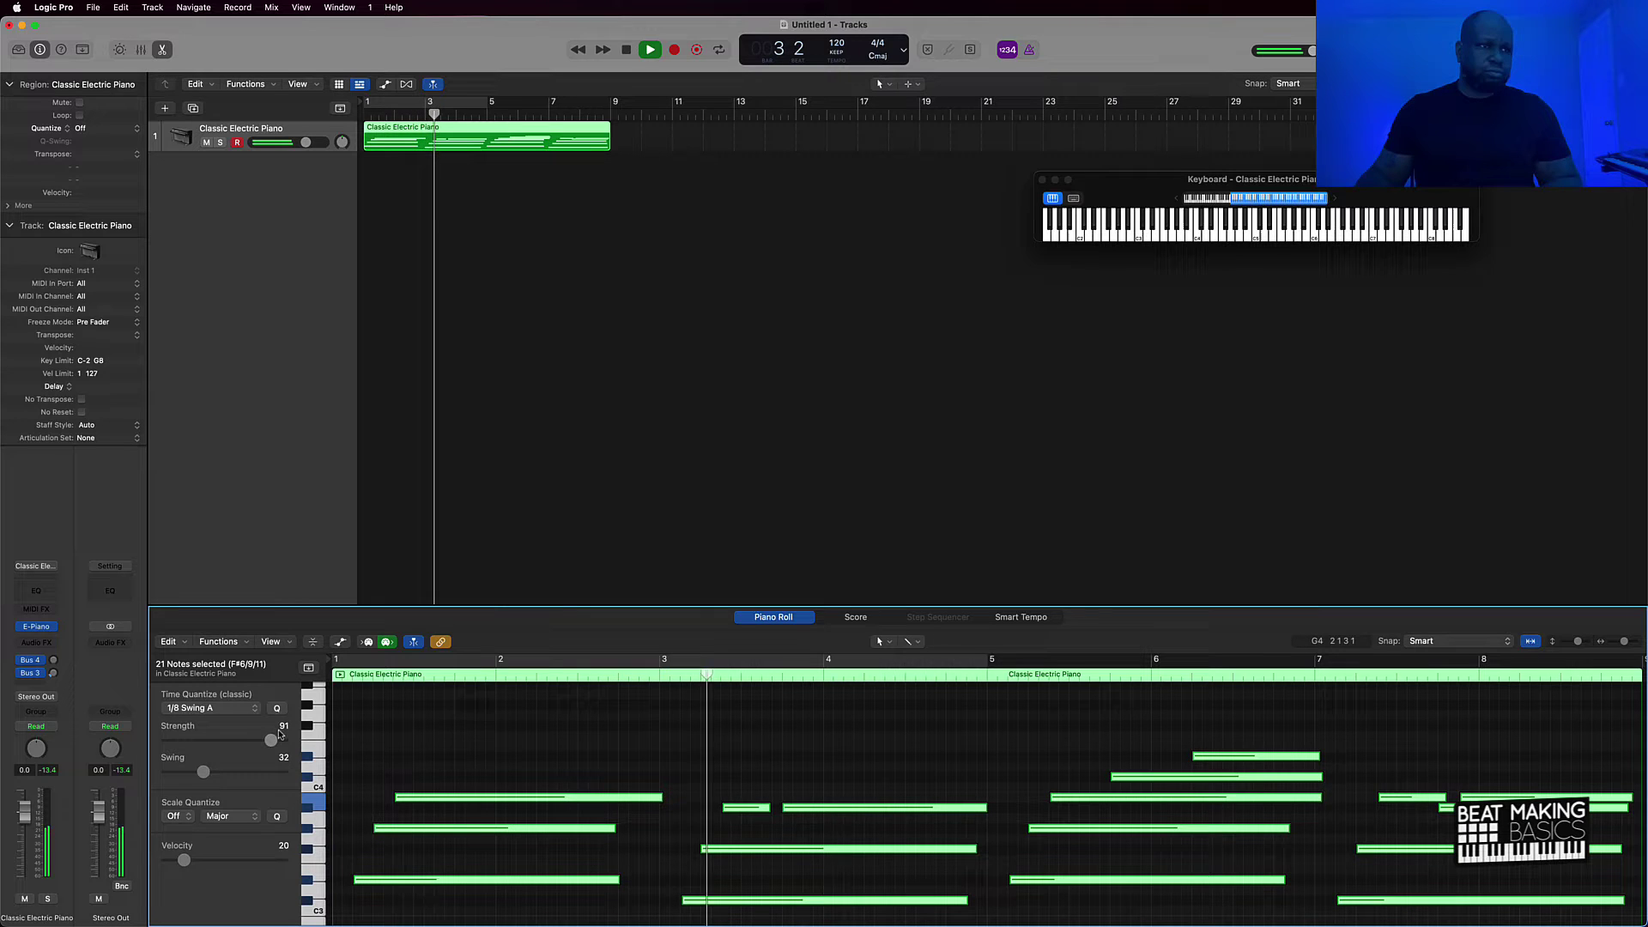
{"action": "key", "text": "Return"}
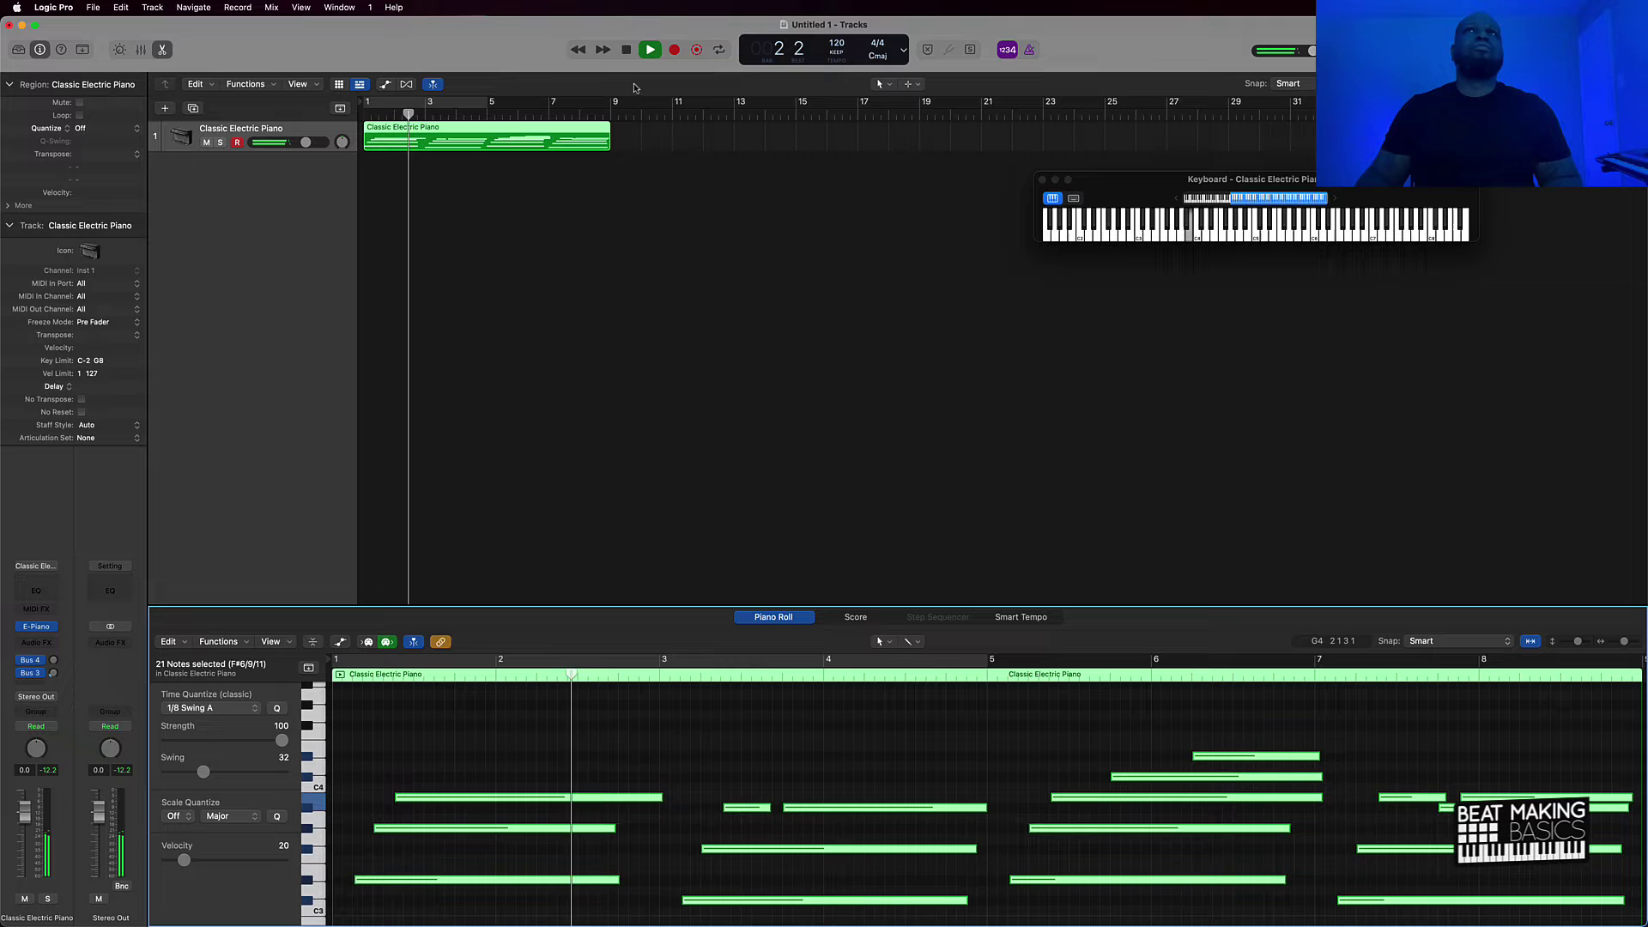
{"action": "key", "text": "space"}
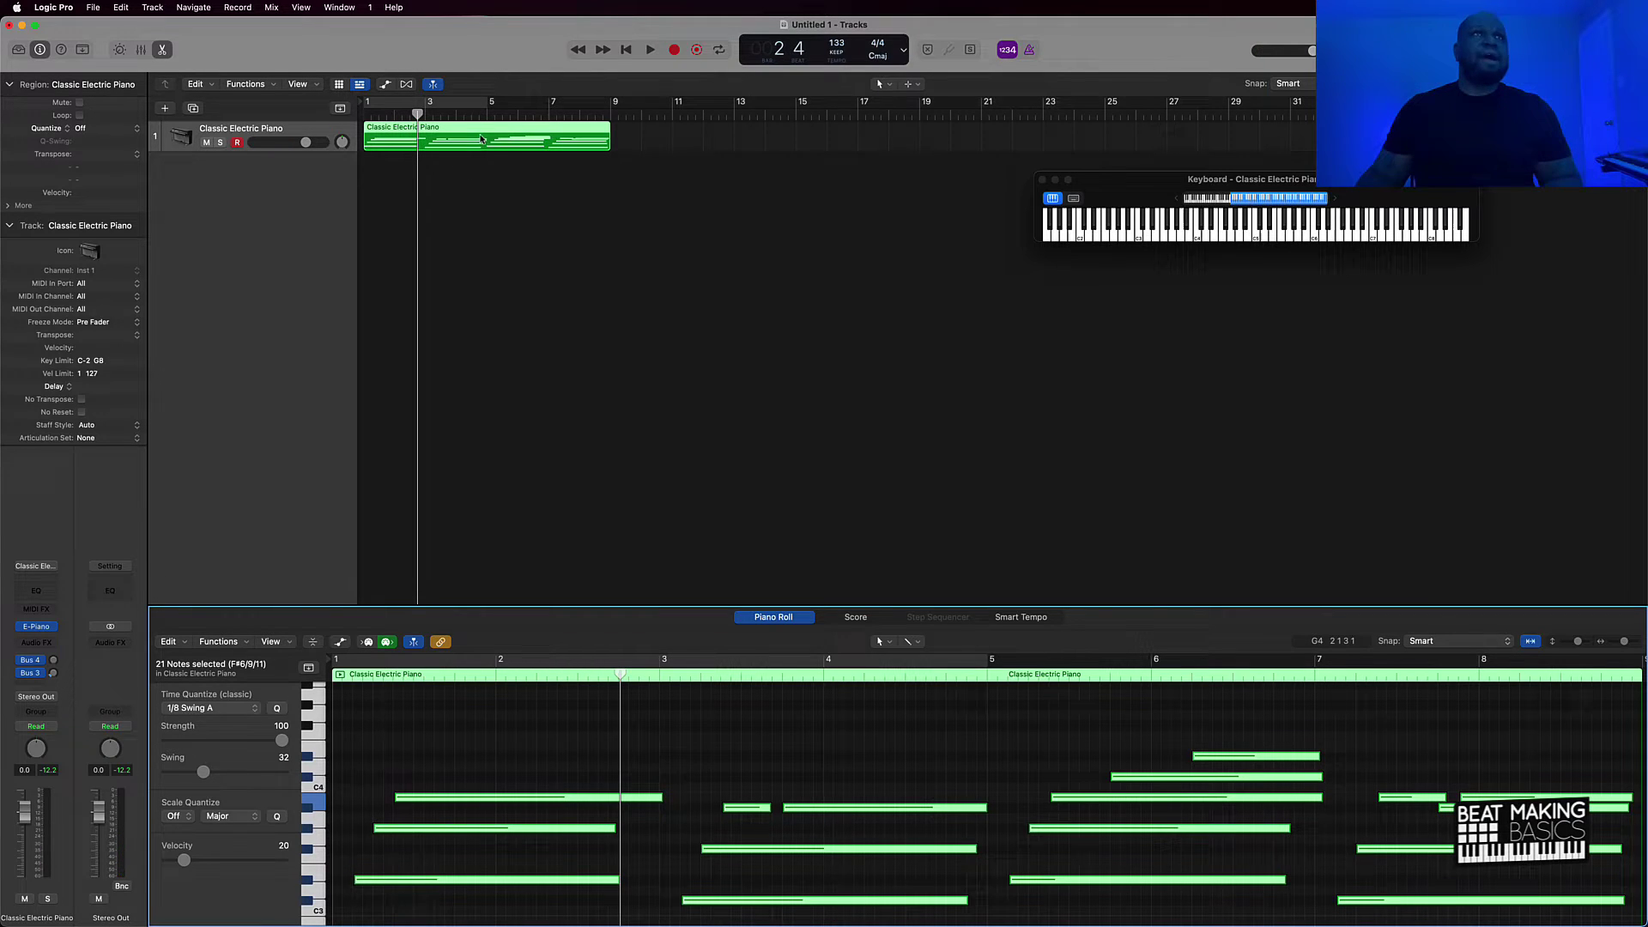
- Make a Quick Sampler track from the piano region, mute track 1, follow tempo at 150 BPM
{"action": "left_click_drag", "start_coordinate": [481, 137], "coordinate": [257, 172]}
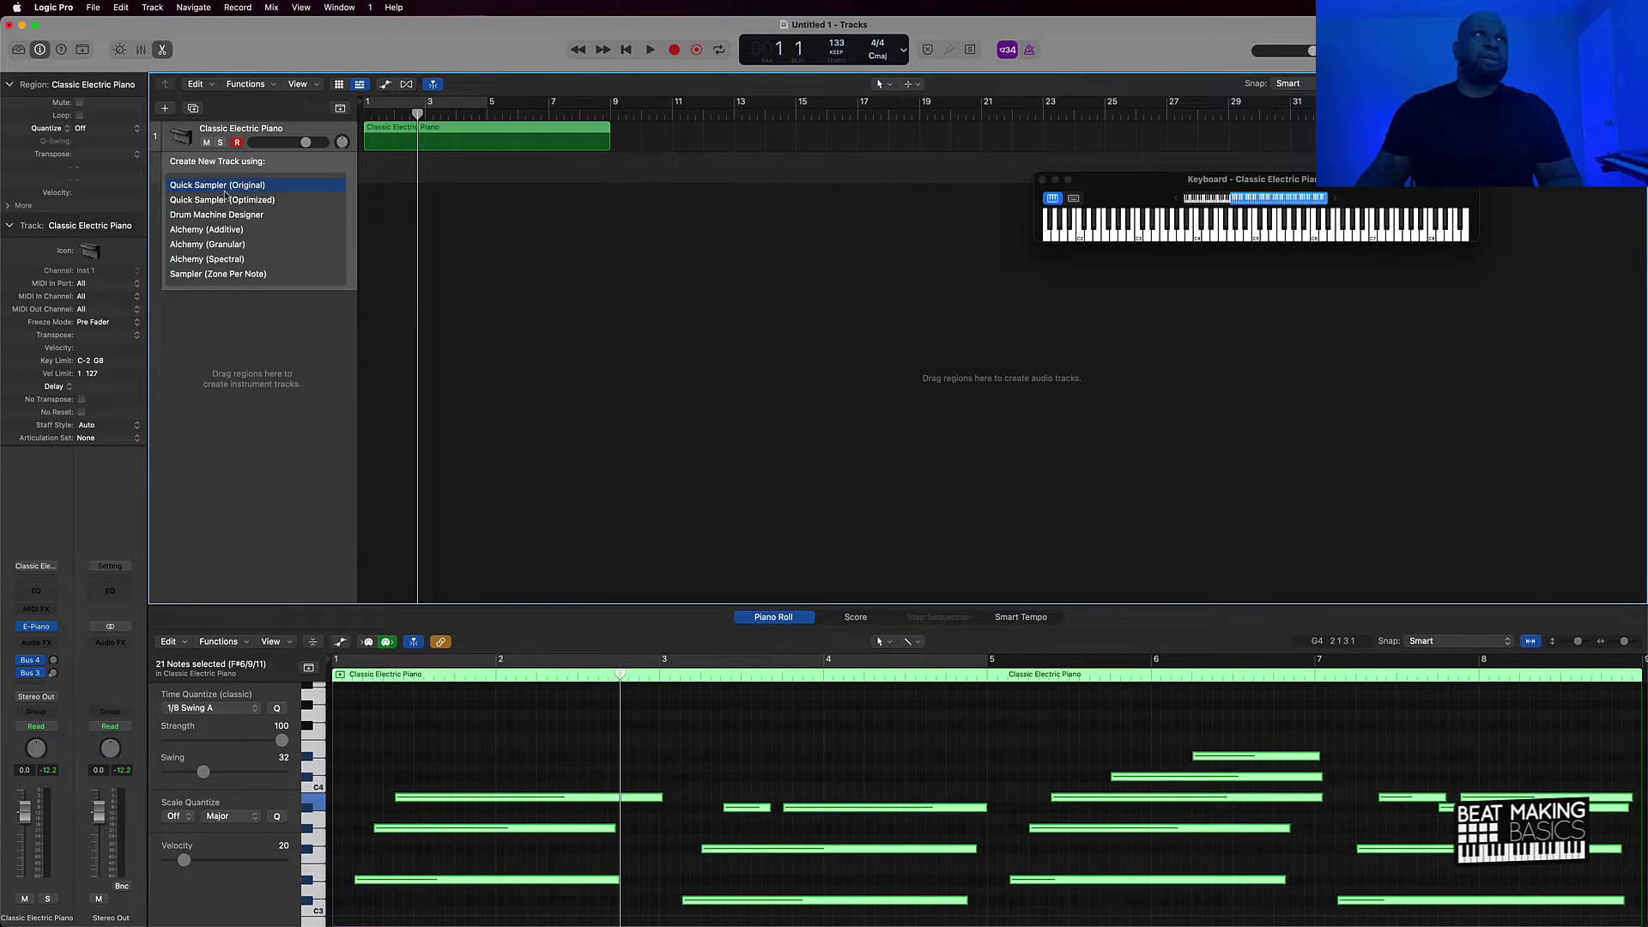
{"action": "key", "text": "Escape"}
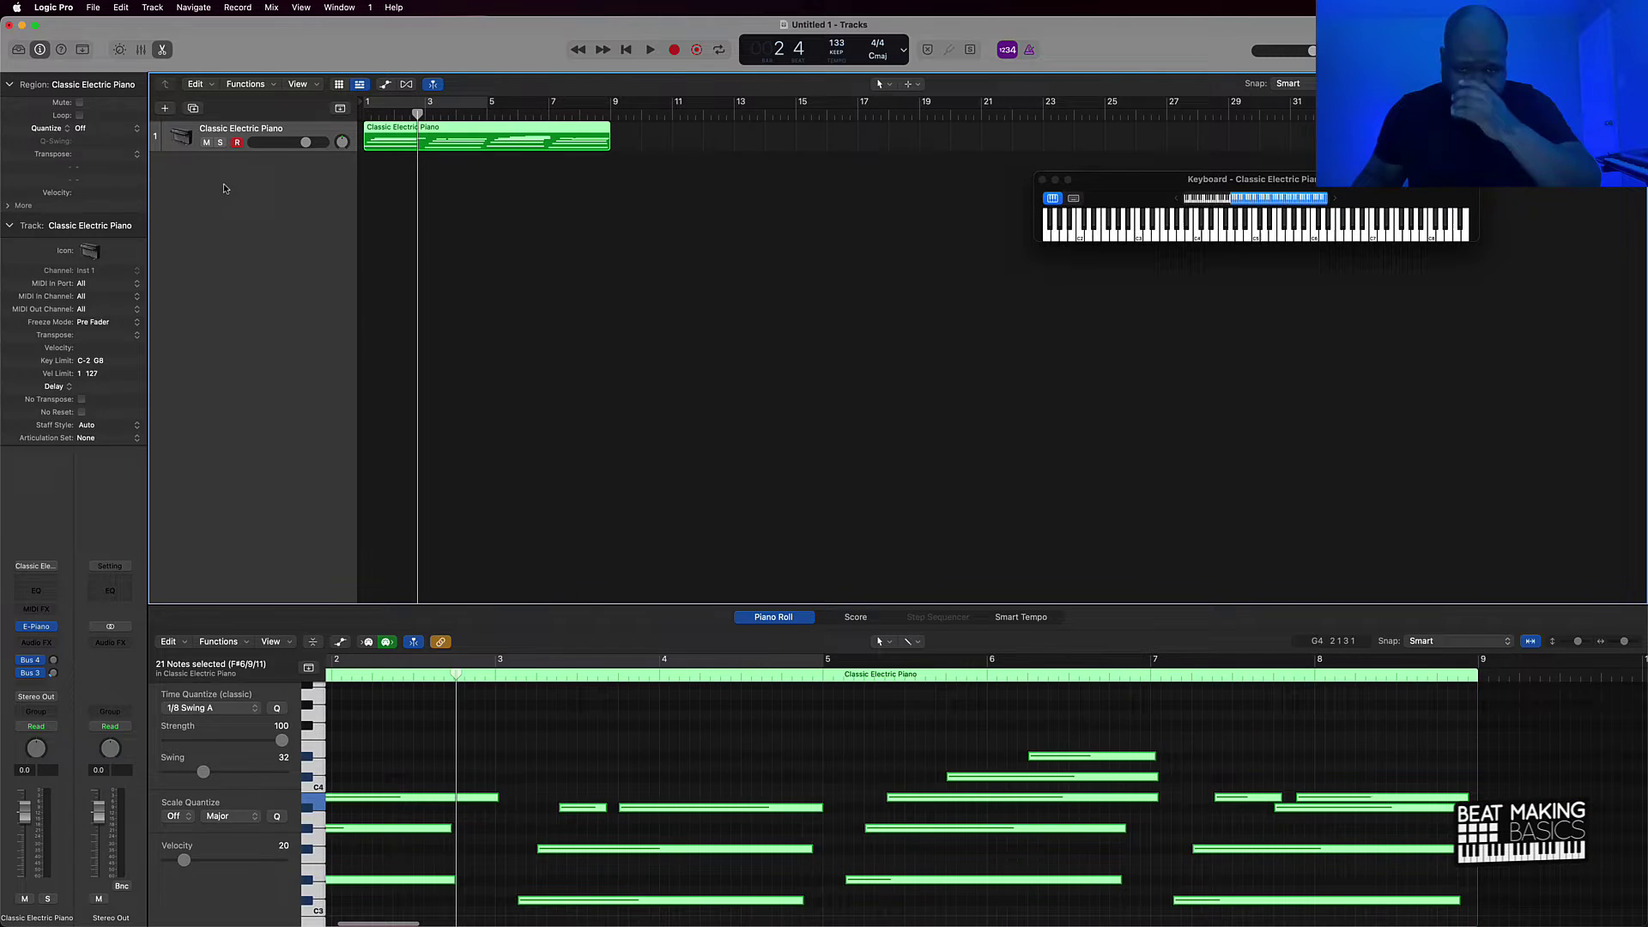
{"action": "left_click", "coordinate": [207, 142]}
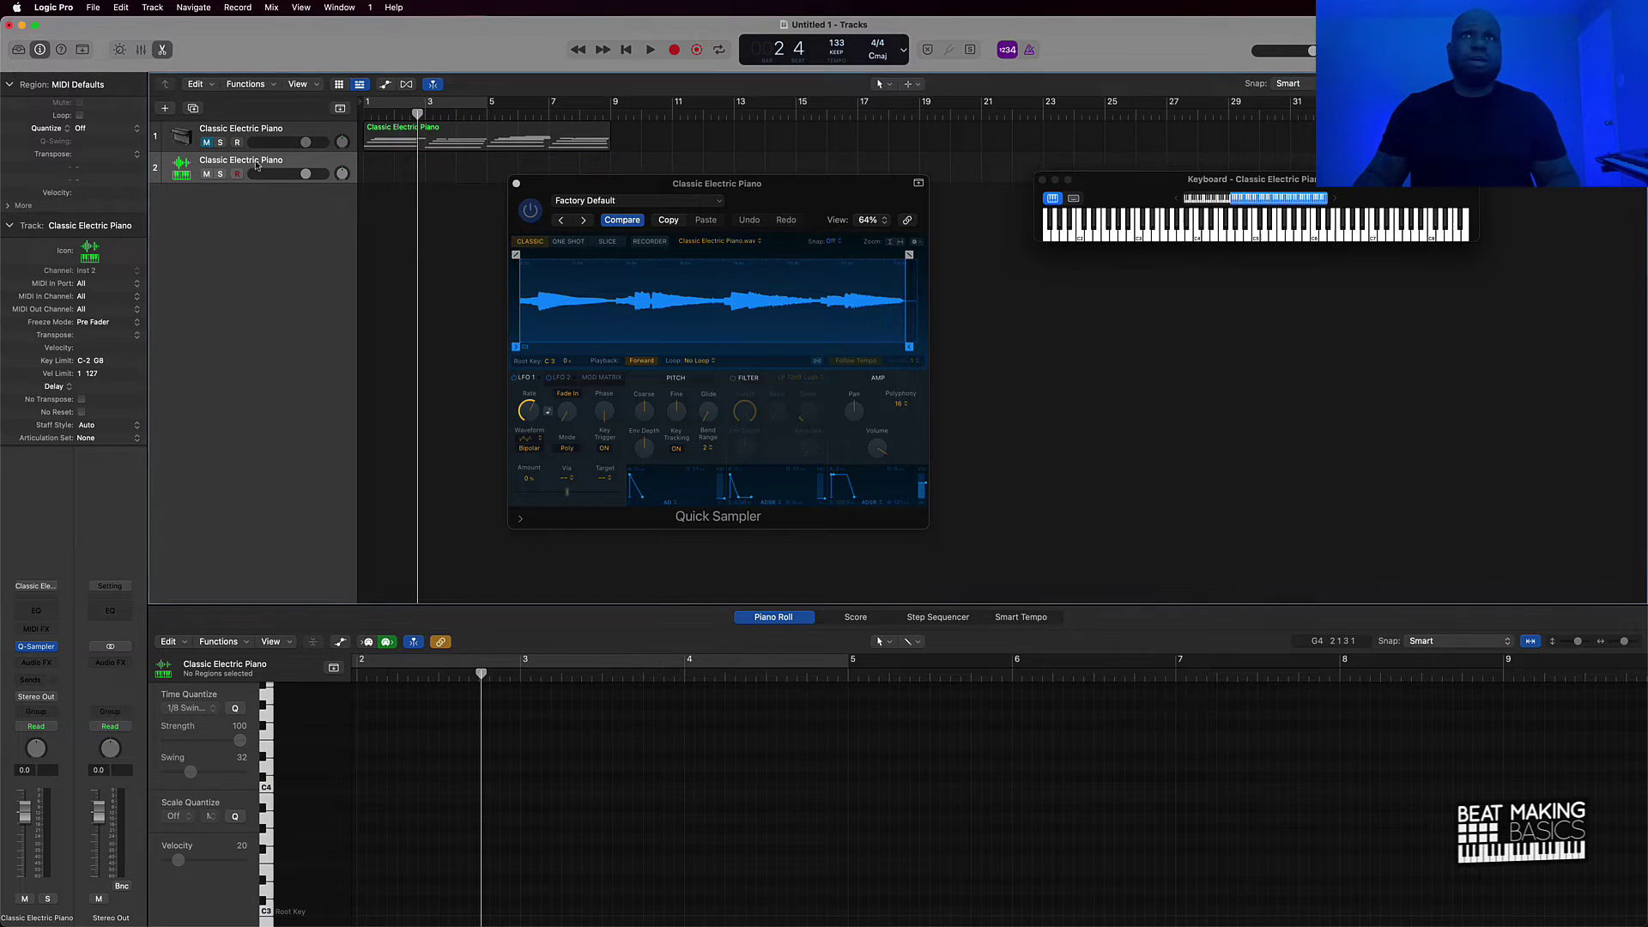
{"action": "left_click", "coordinate": [818, 363]}
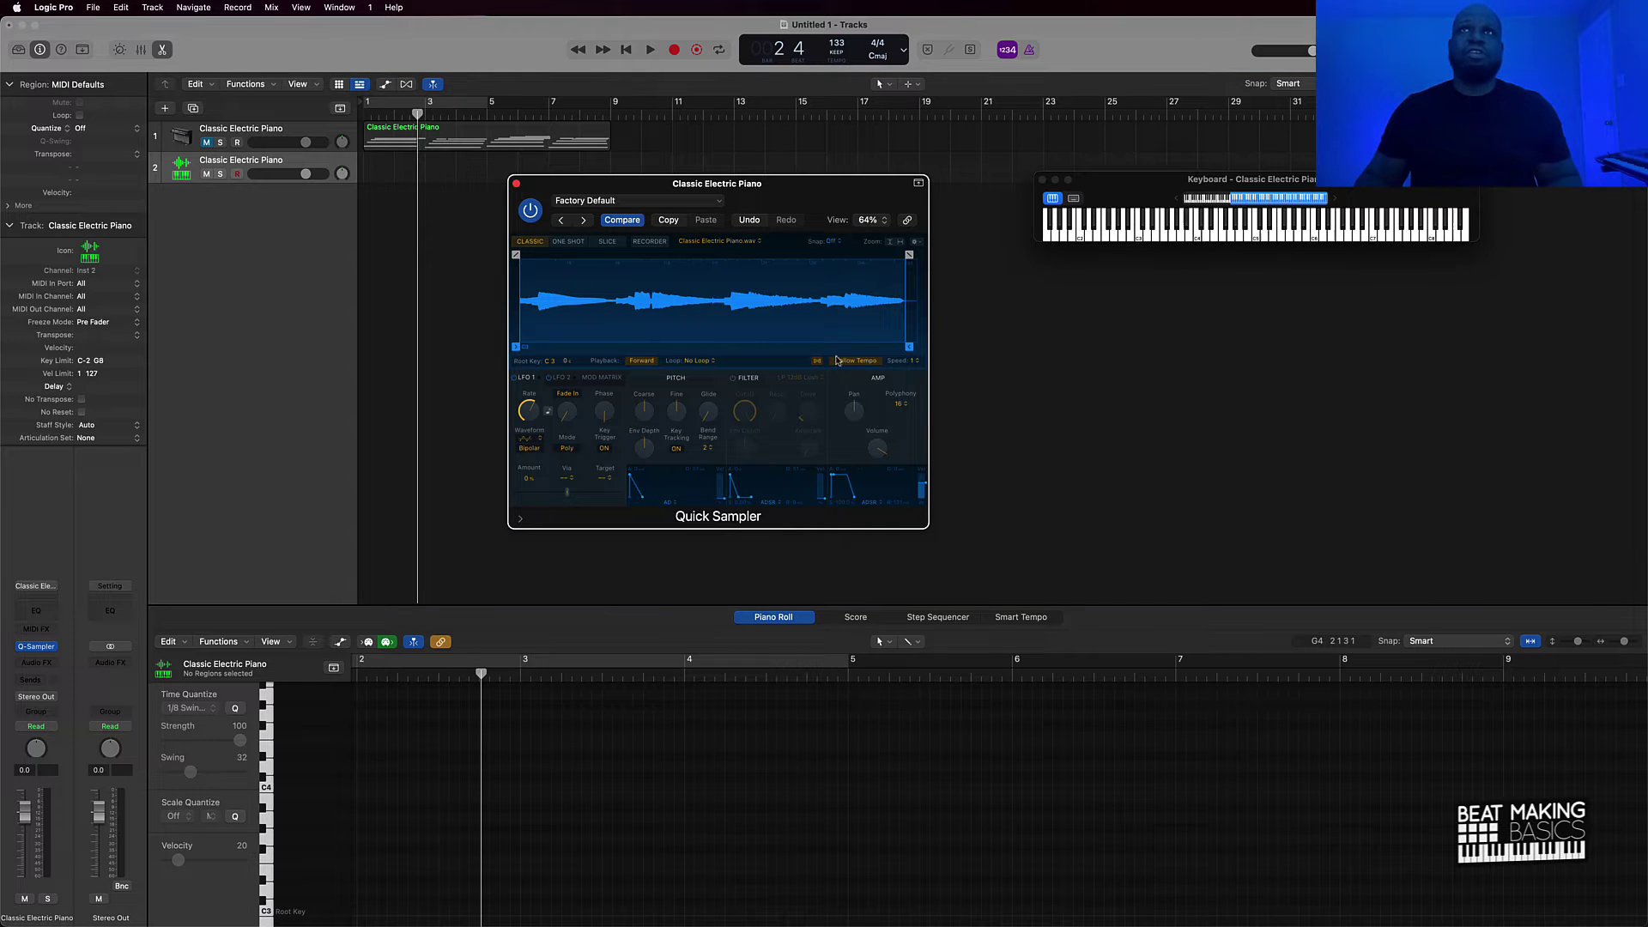
{"action": "left_click_drag", "start_coordinate": [838, 40], "coordinate": [839, 14]}
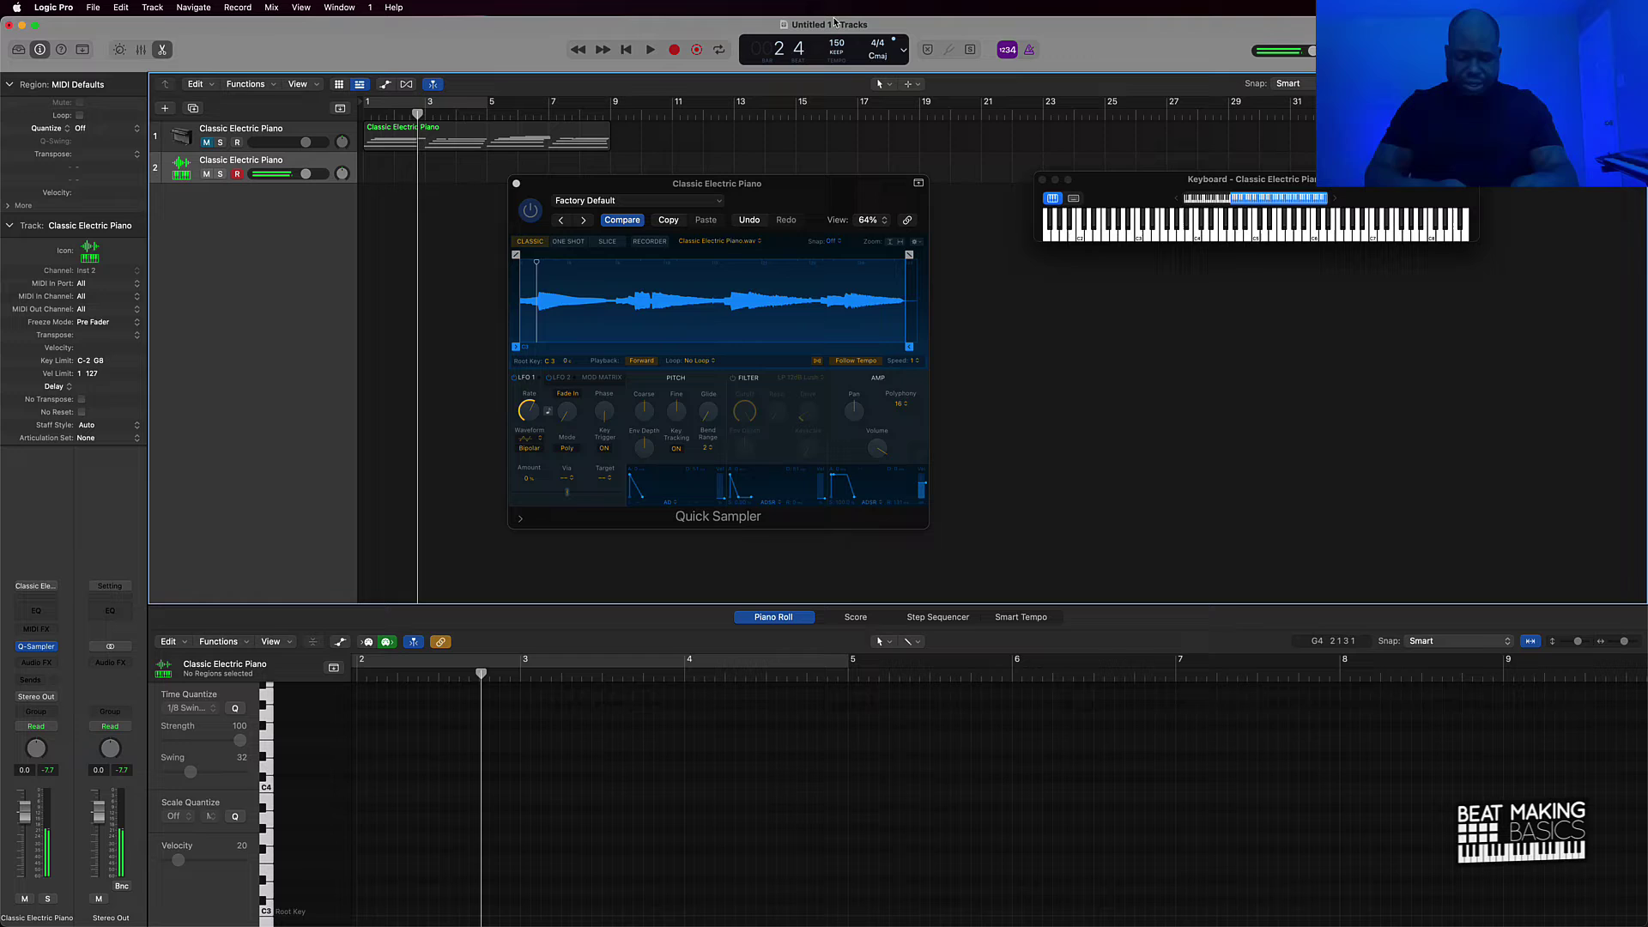
- Record an eight-note part on the Quick Sampler track from the start
{"action": "key", "text": "Return"}
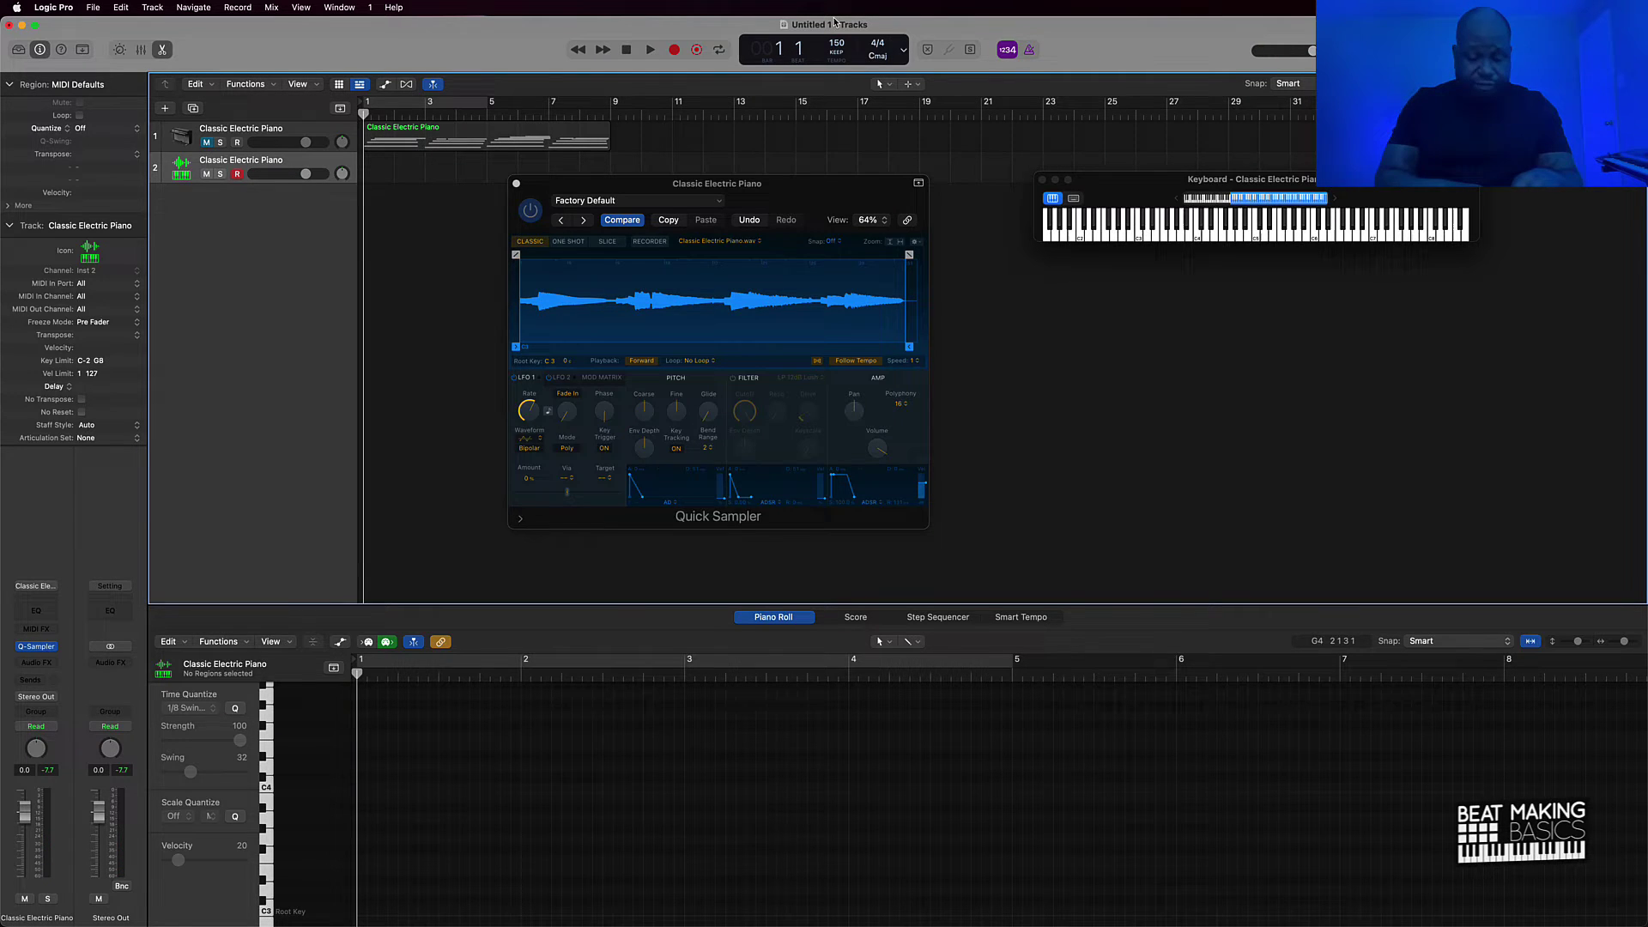
{"action": "key", "text": "r"}
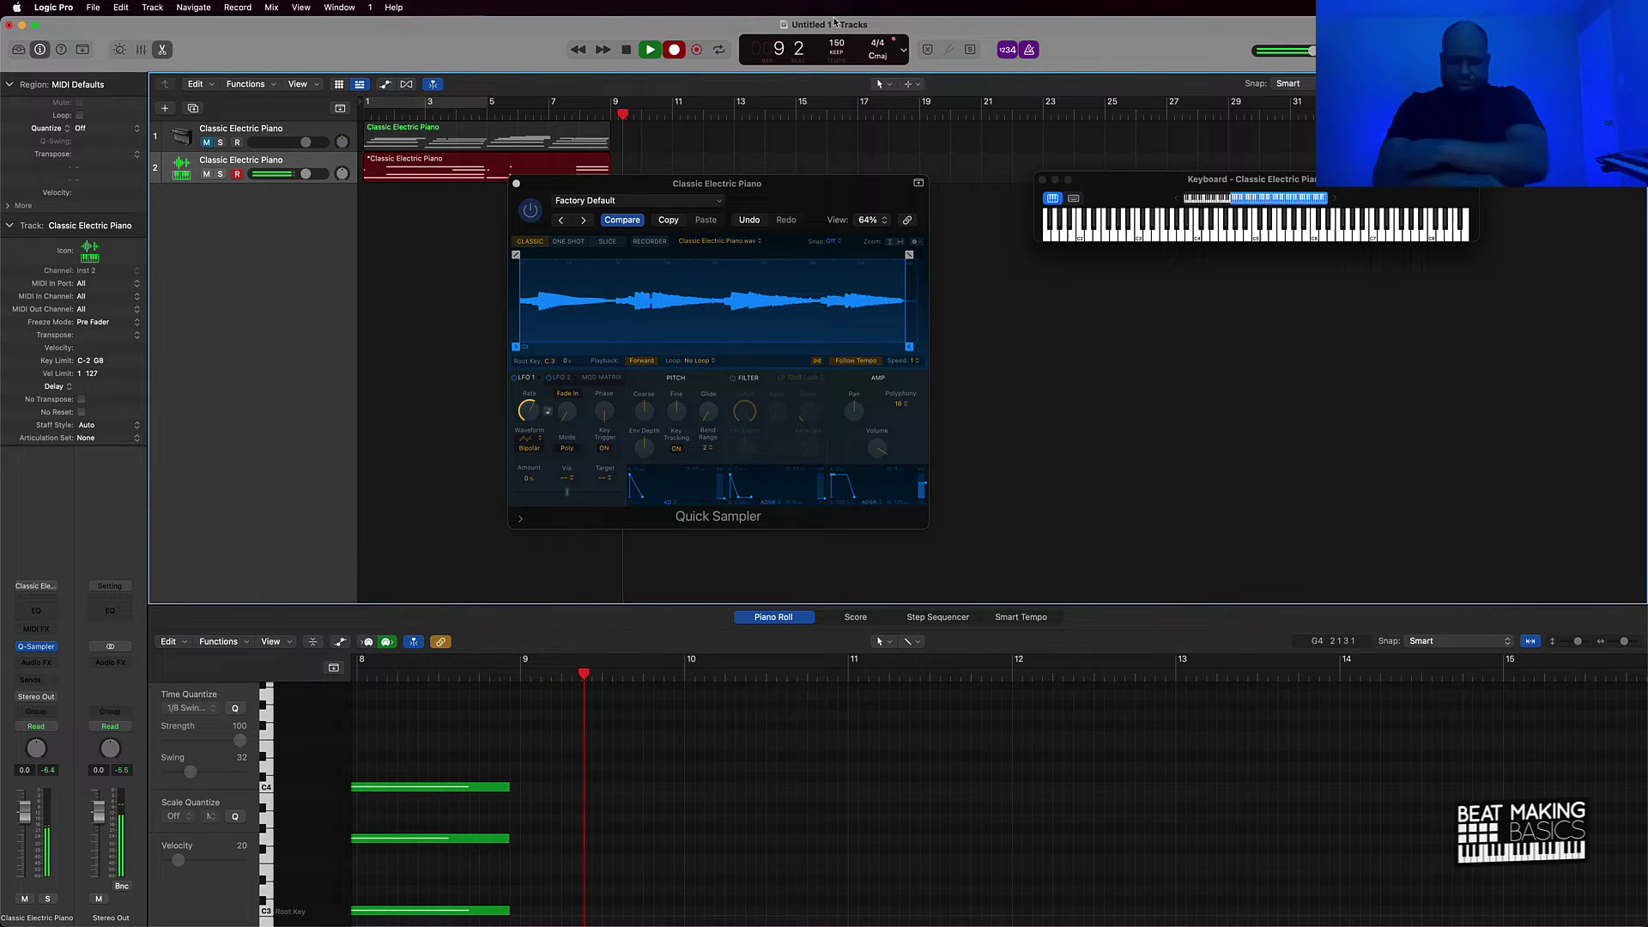
{"action": "key", "text": "space"}
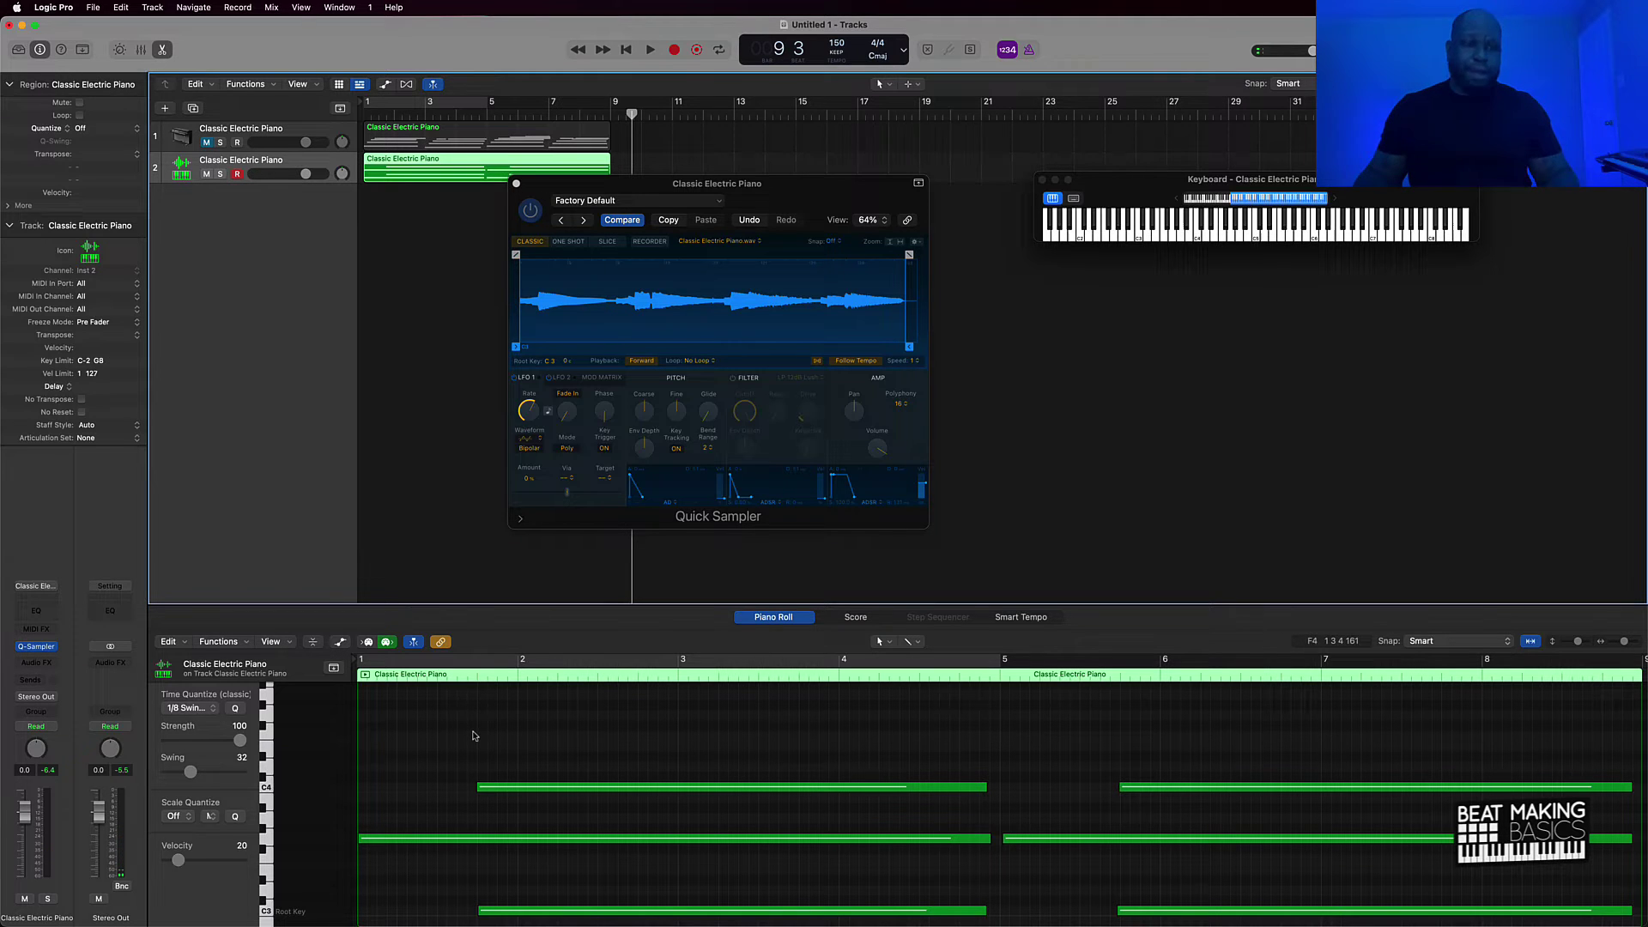
- Play the eight-note part back from the start, then select the track 2 region
{"action": "key", "text": "super+a"}
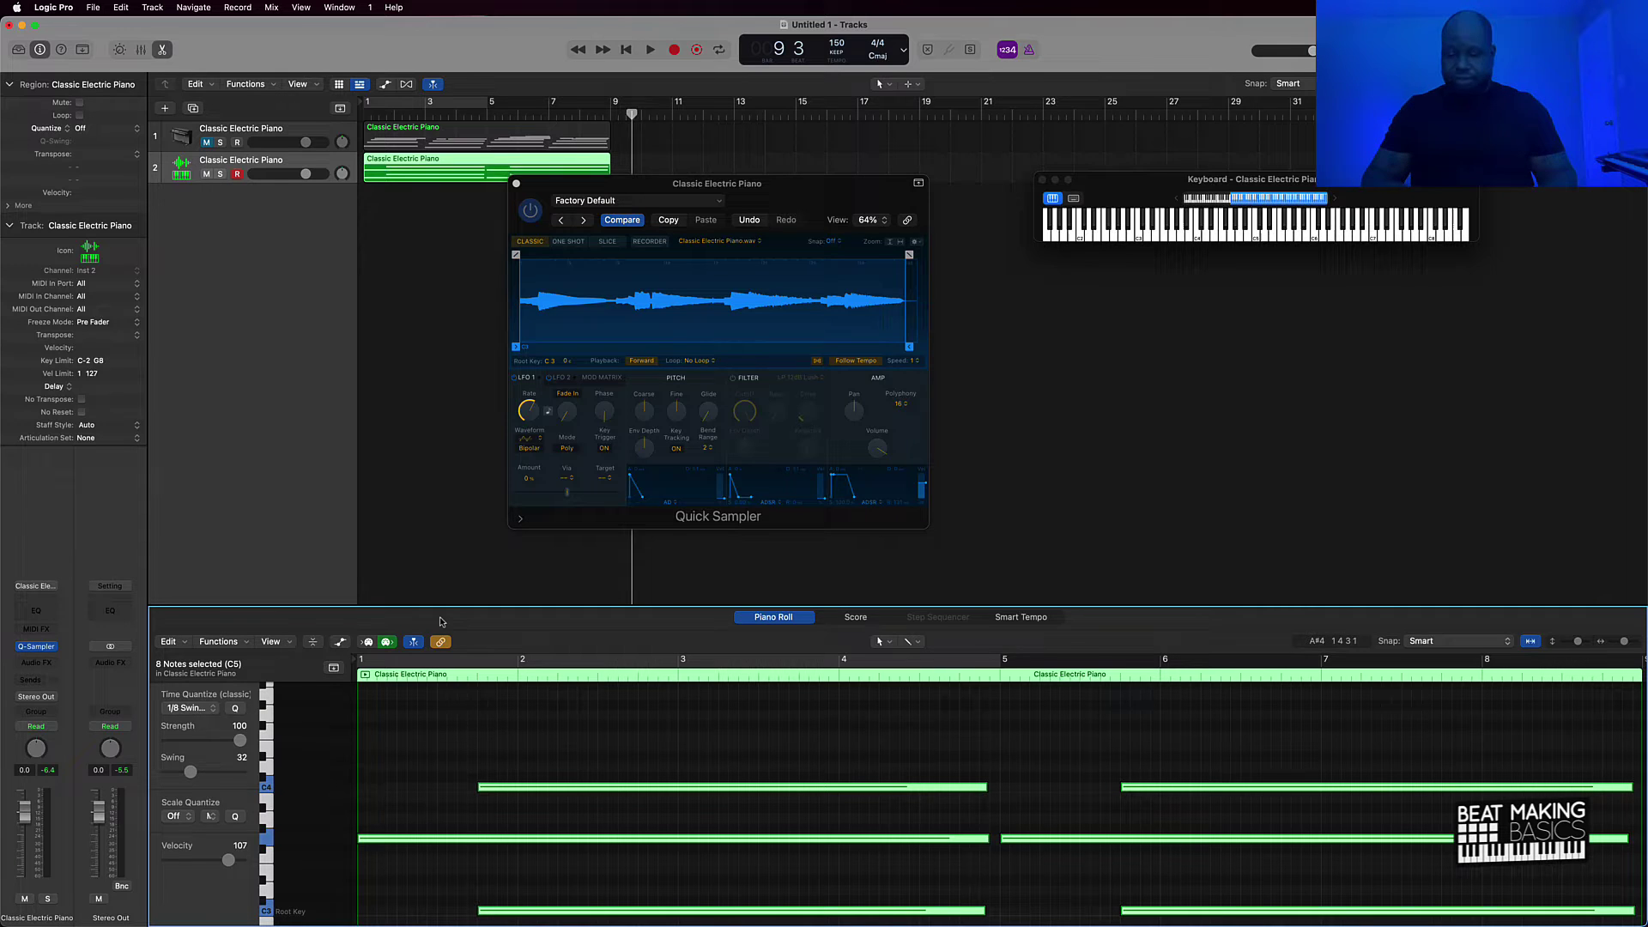
{"action": "key", "text": "Return"}
{"action": "key", "text": "space"}
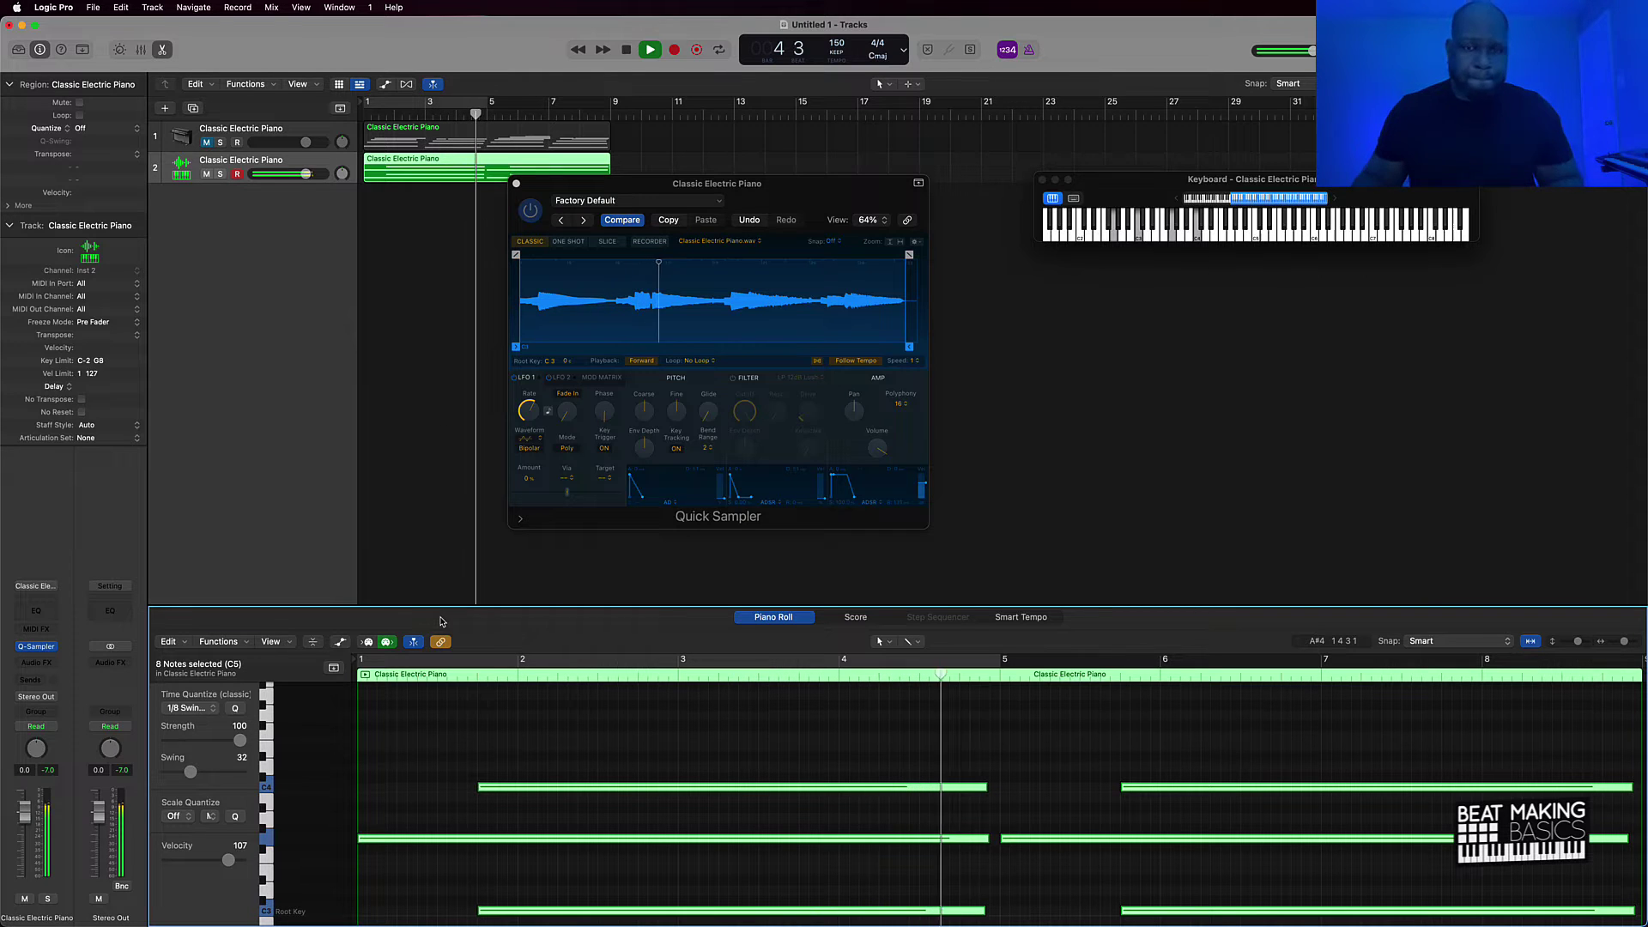
{"action": "key", "text": "space"}
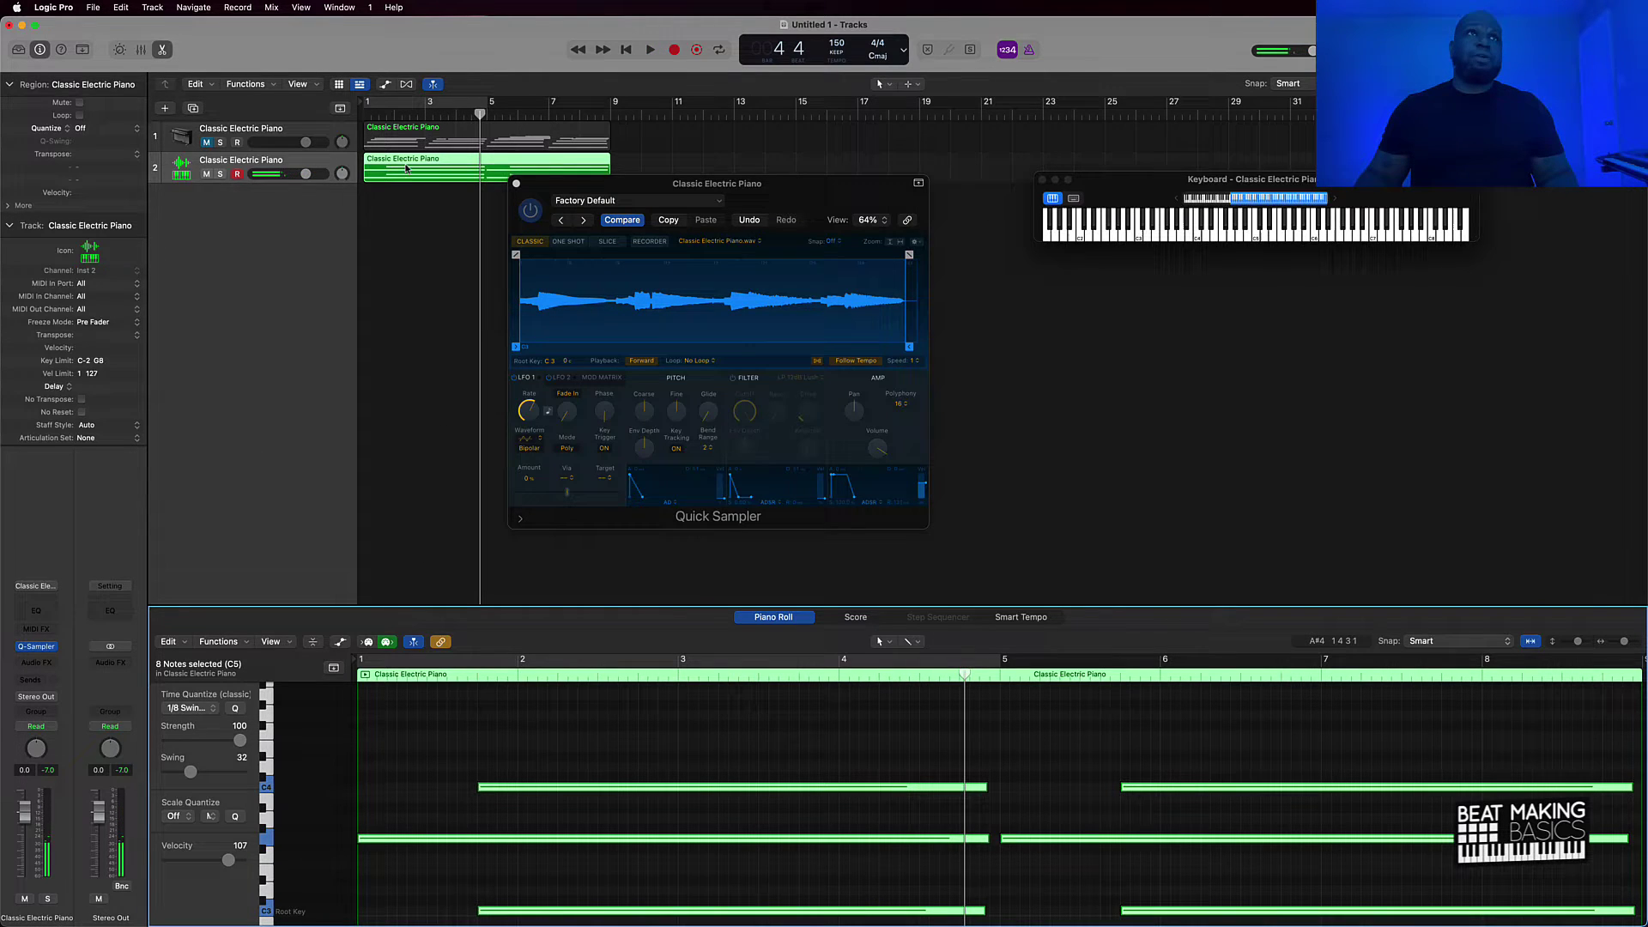
{"action": "left_click_drag", "start_coordinate": [407, 168], "coordinate": [218, 182]}
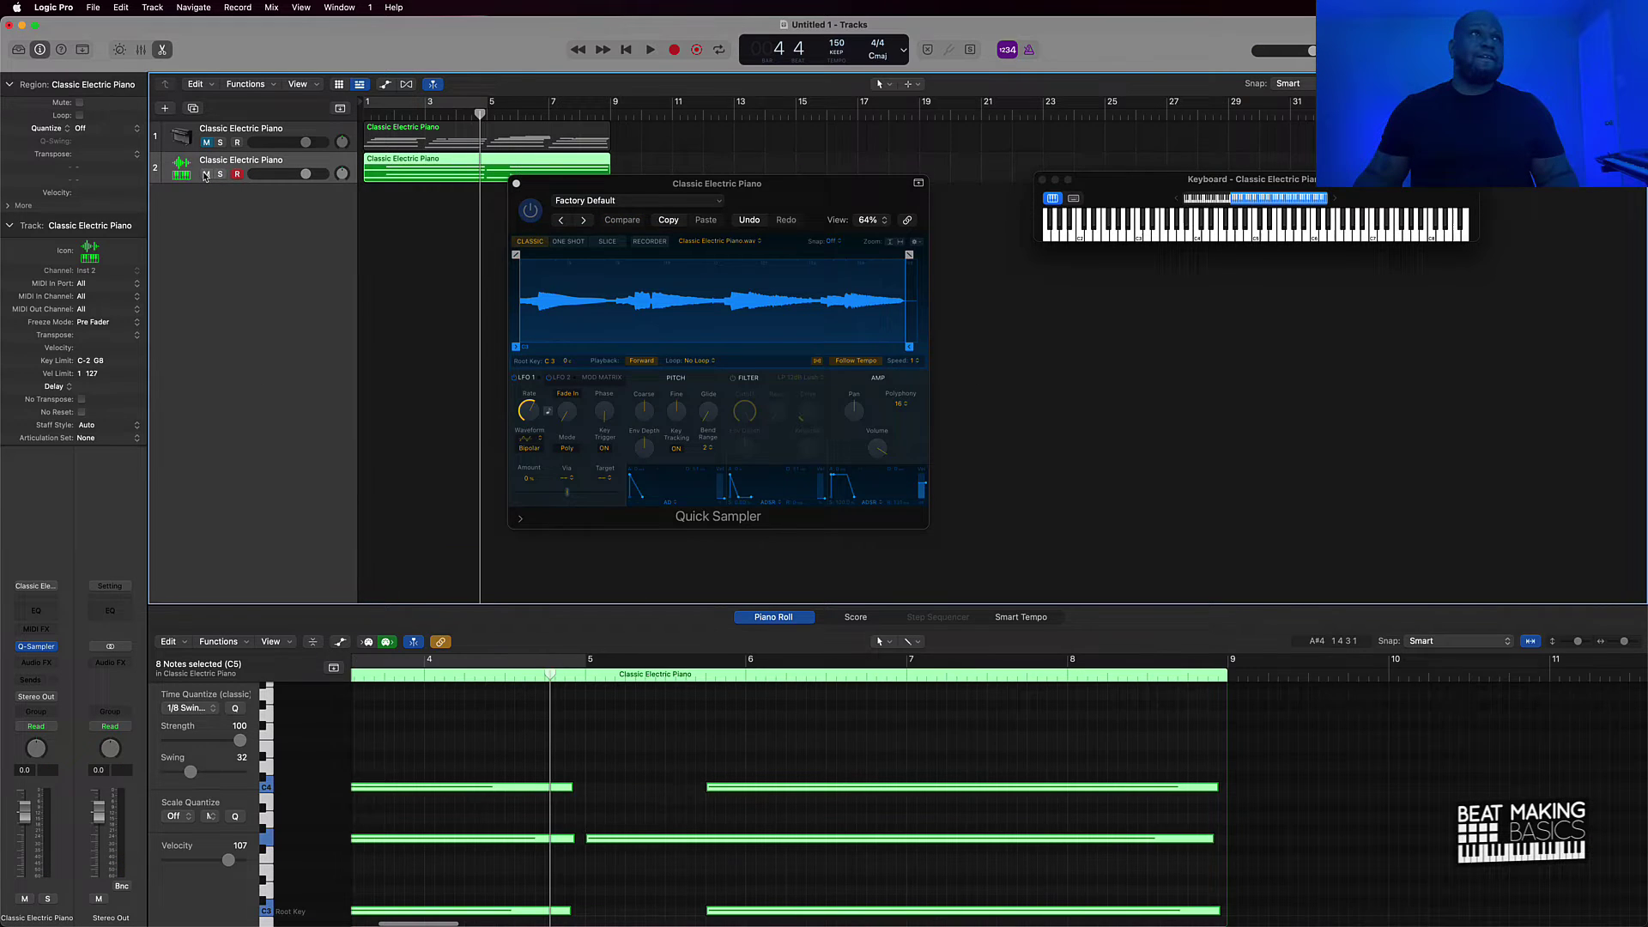
- Duplicate the sampler track as Classic Electric Piano_1, closing the extra sampler window and moving the new one aside
{"action": "key", "text": "super+d"}
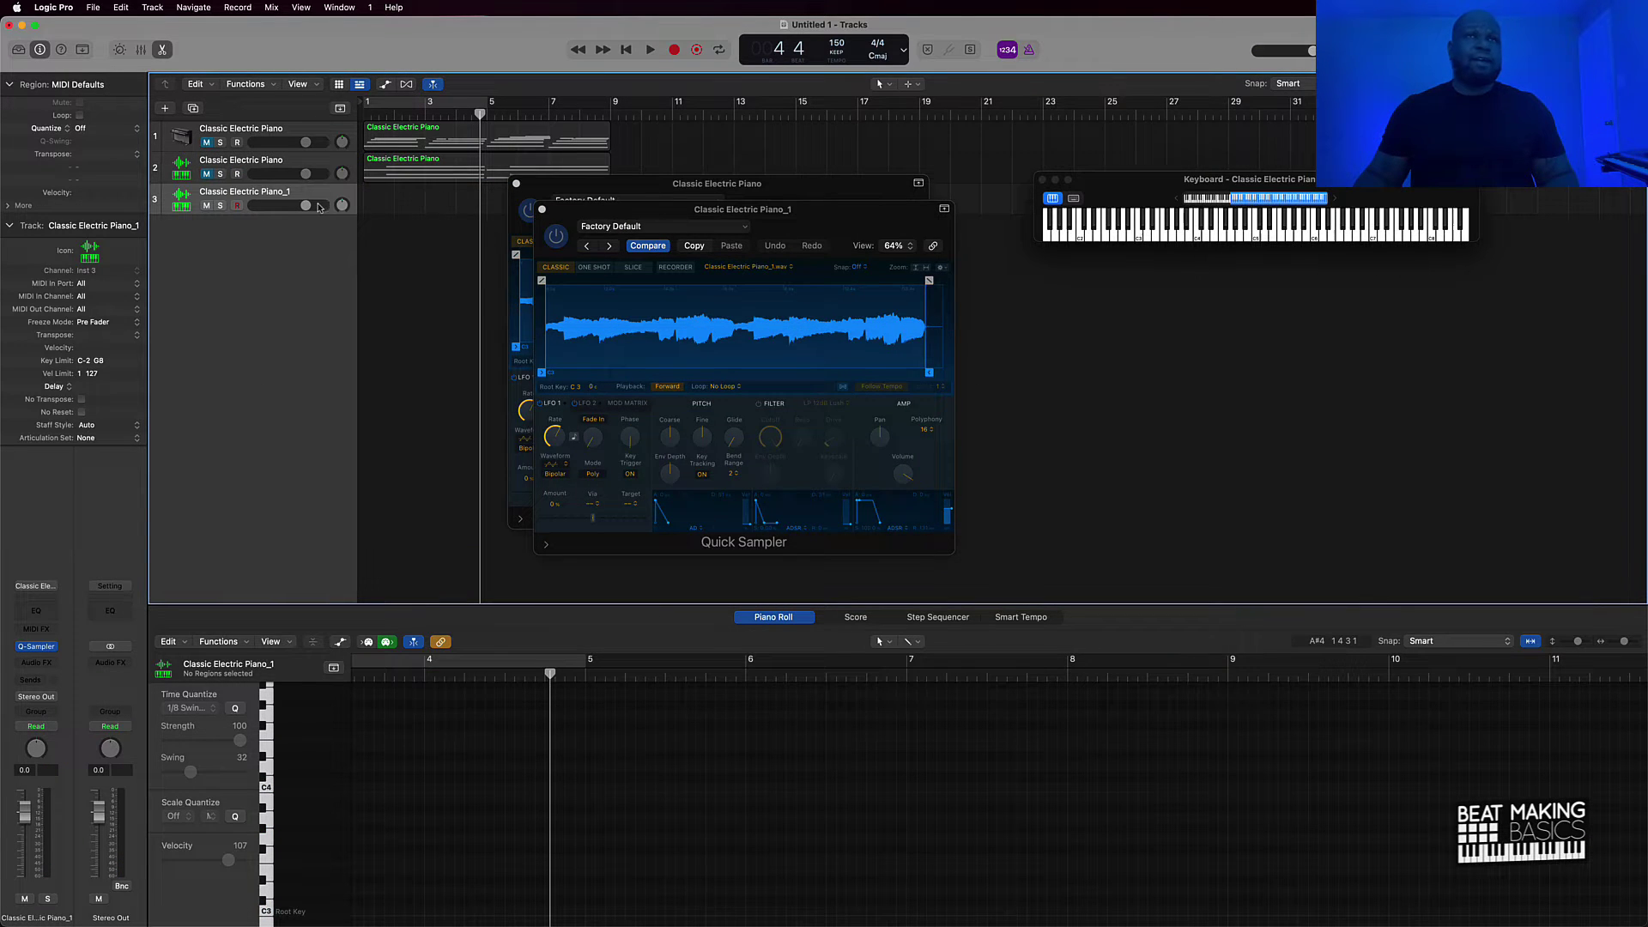
{"action": "left_click", "coordinate": [516, 183]}
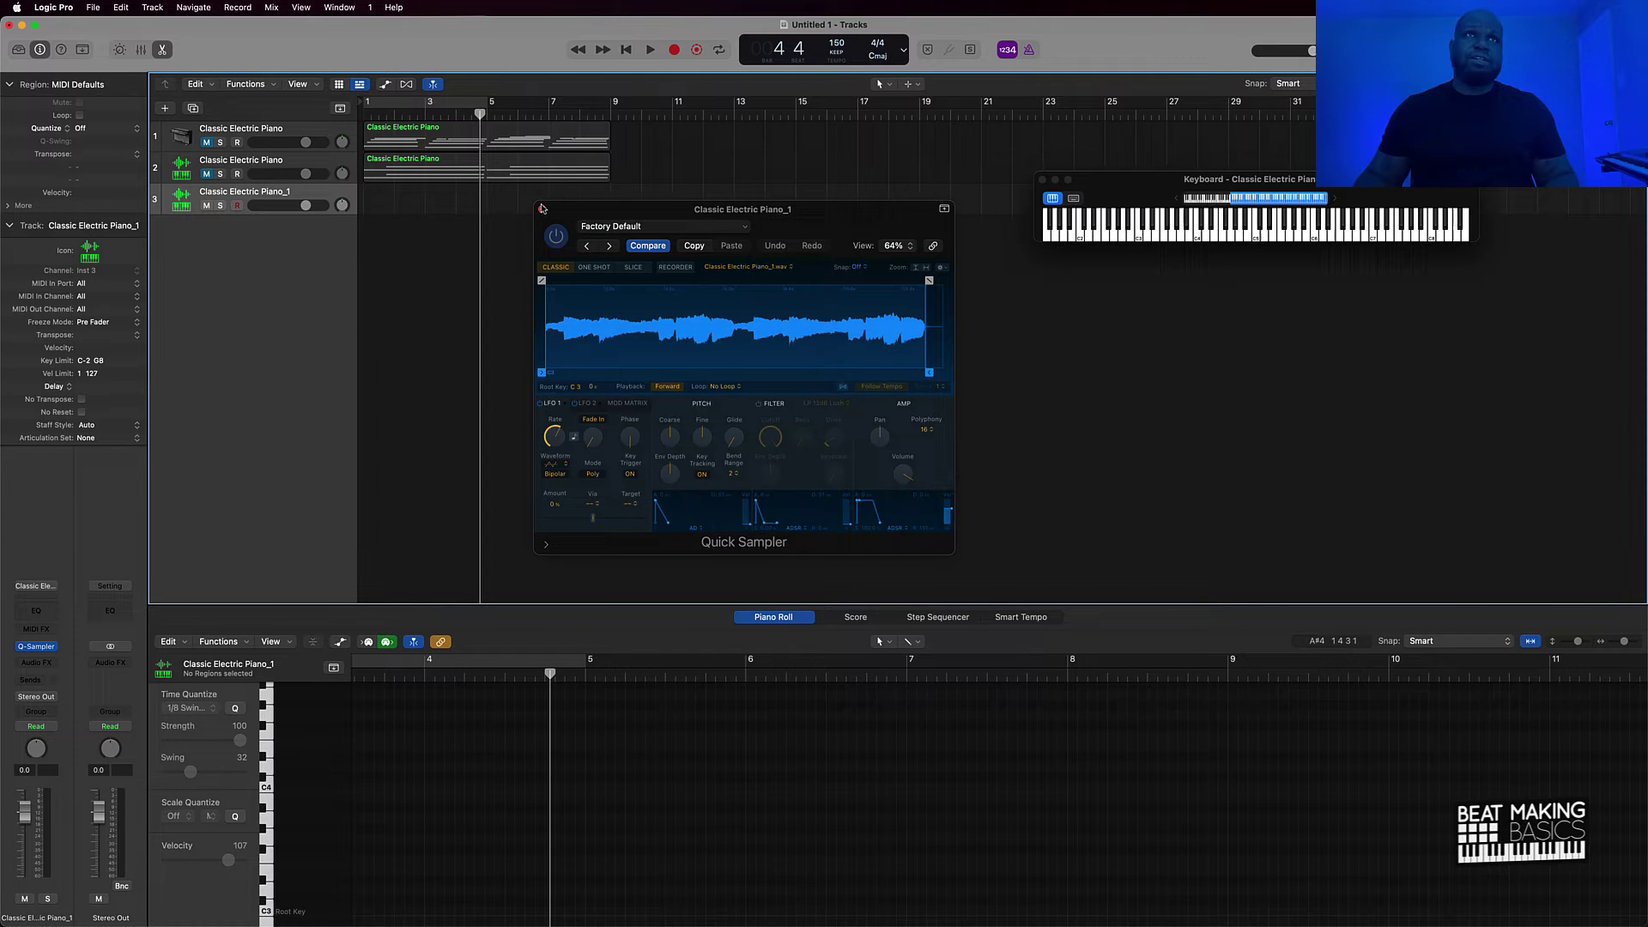
{"action": "left_click", "coordinate": [542, 208]}
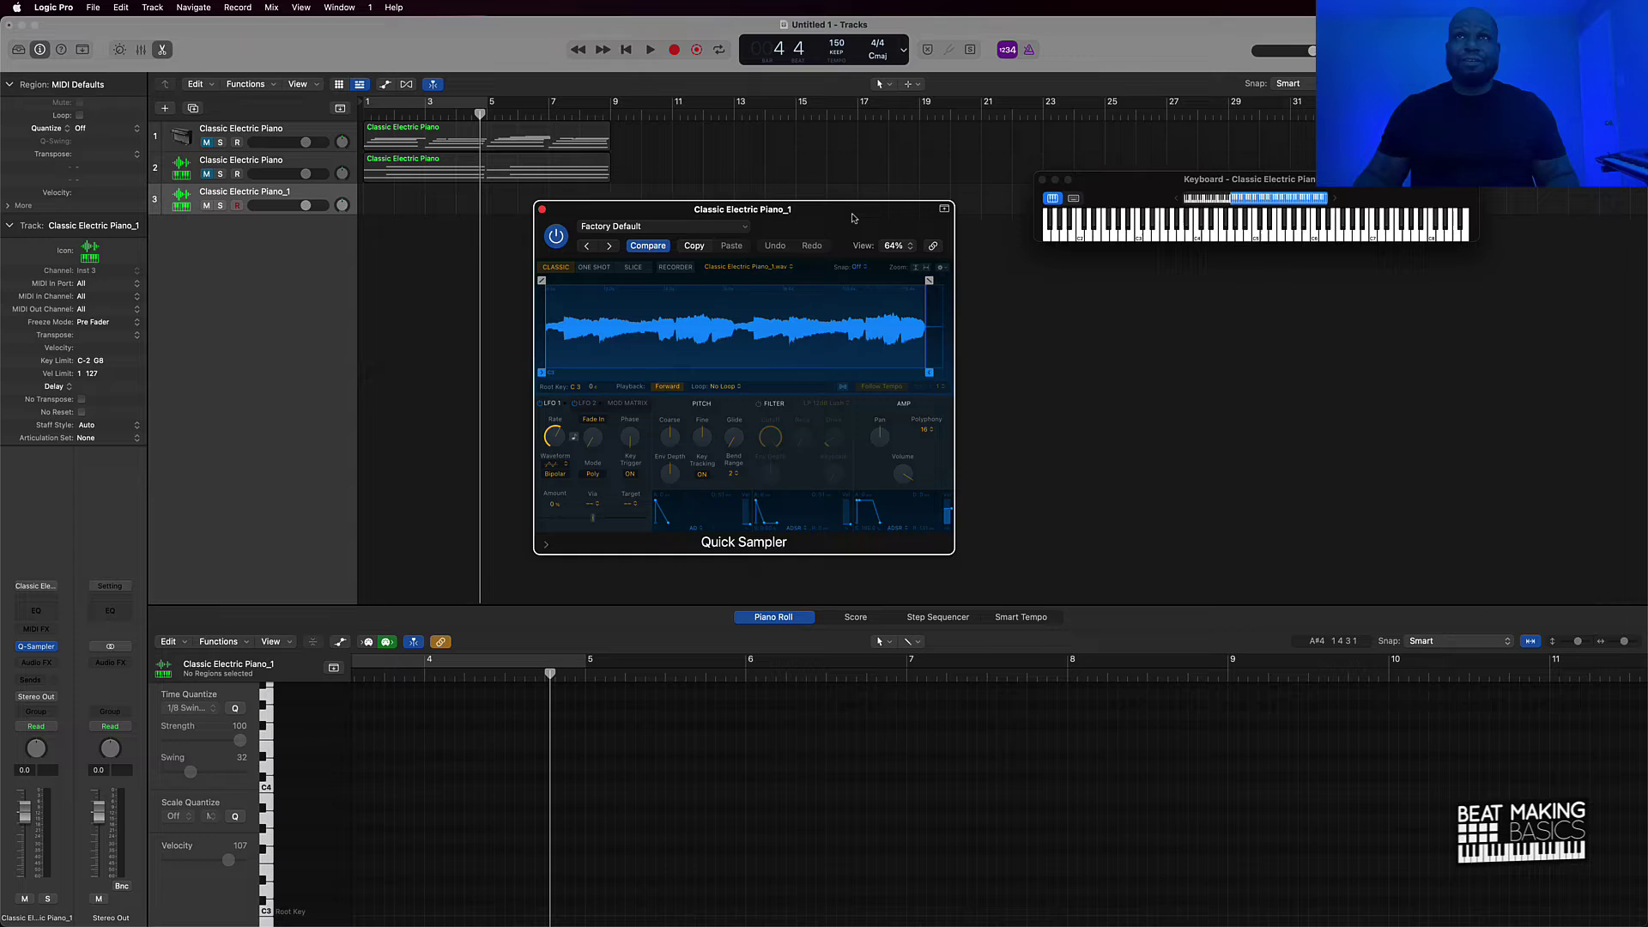
{"action": "left_click_drag", "start_coordinate": [852, 217], "coordinate": [928, 228]}
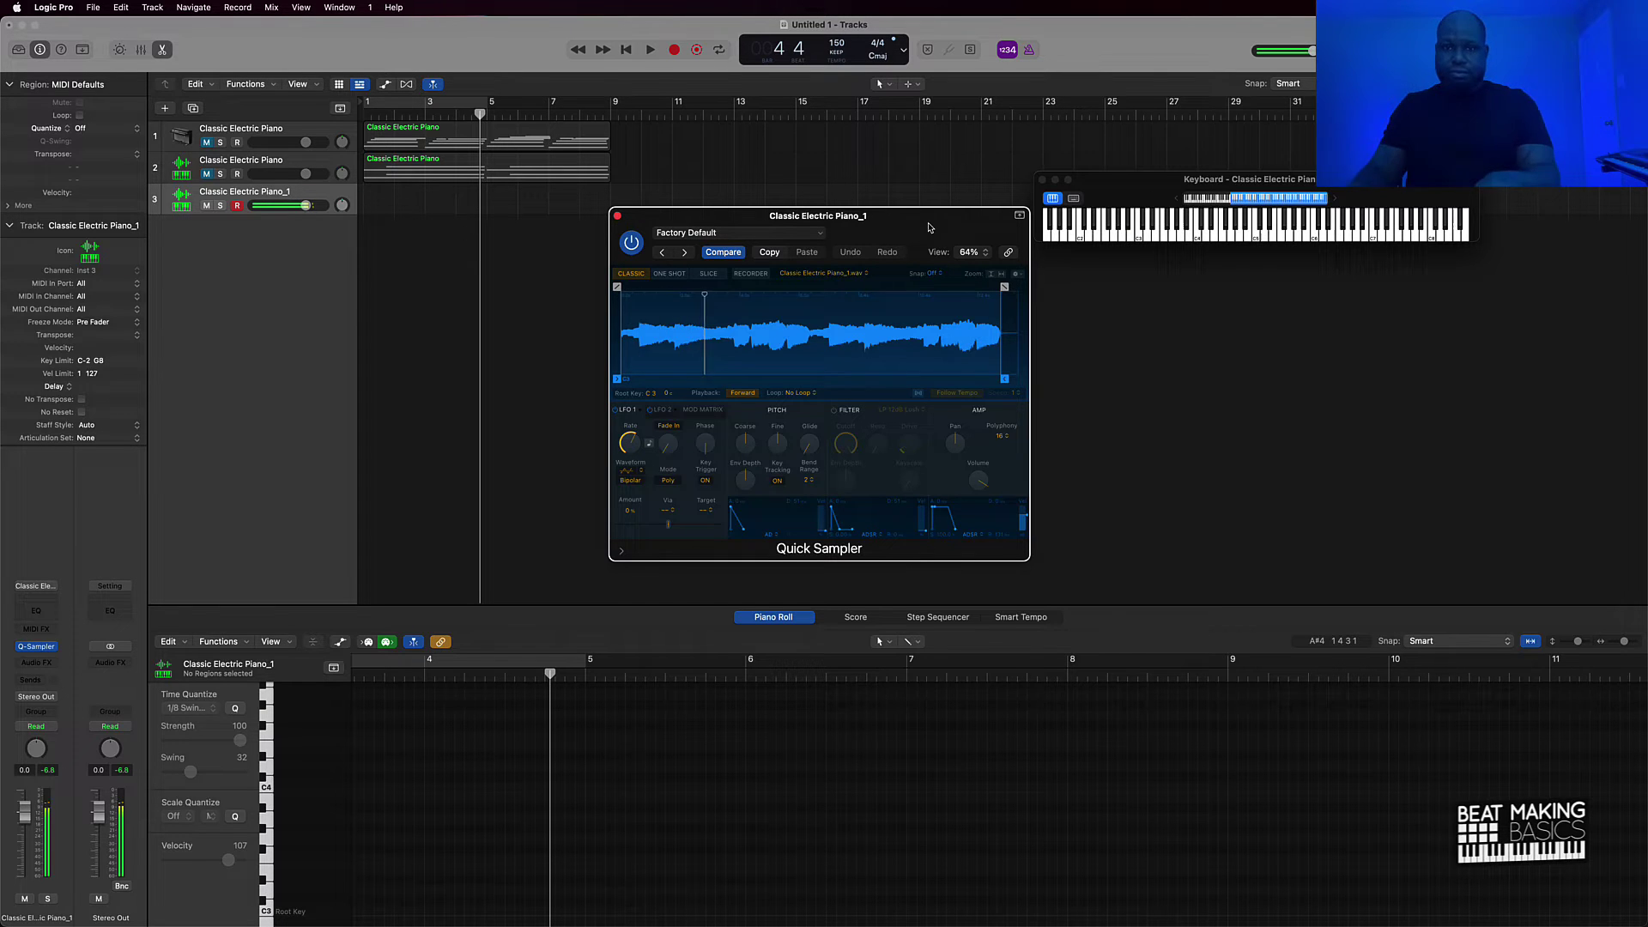
- Turn on Flex beside Follow Tempo in Classic Electric Piano_1's Quick Sampler and return to the song start
{"action": "left_click", "coordinate": [918, 393]}
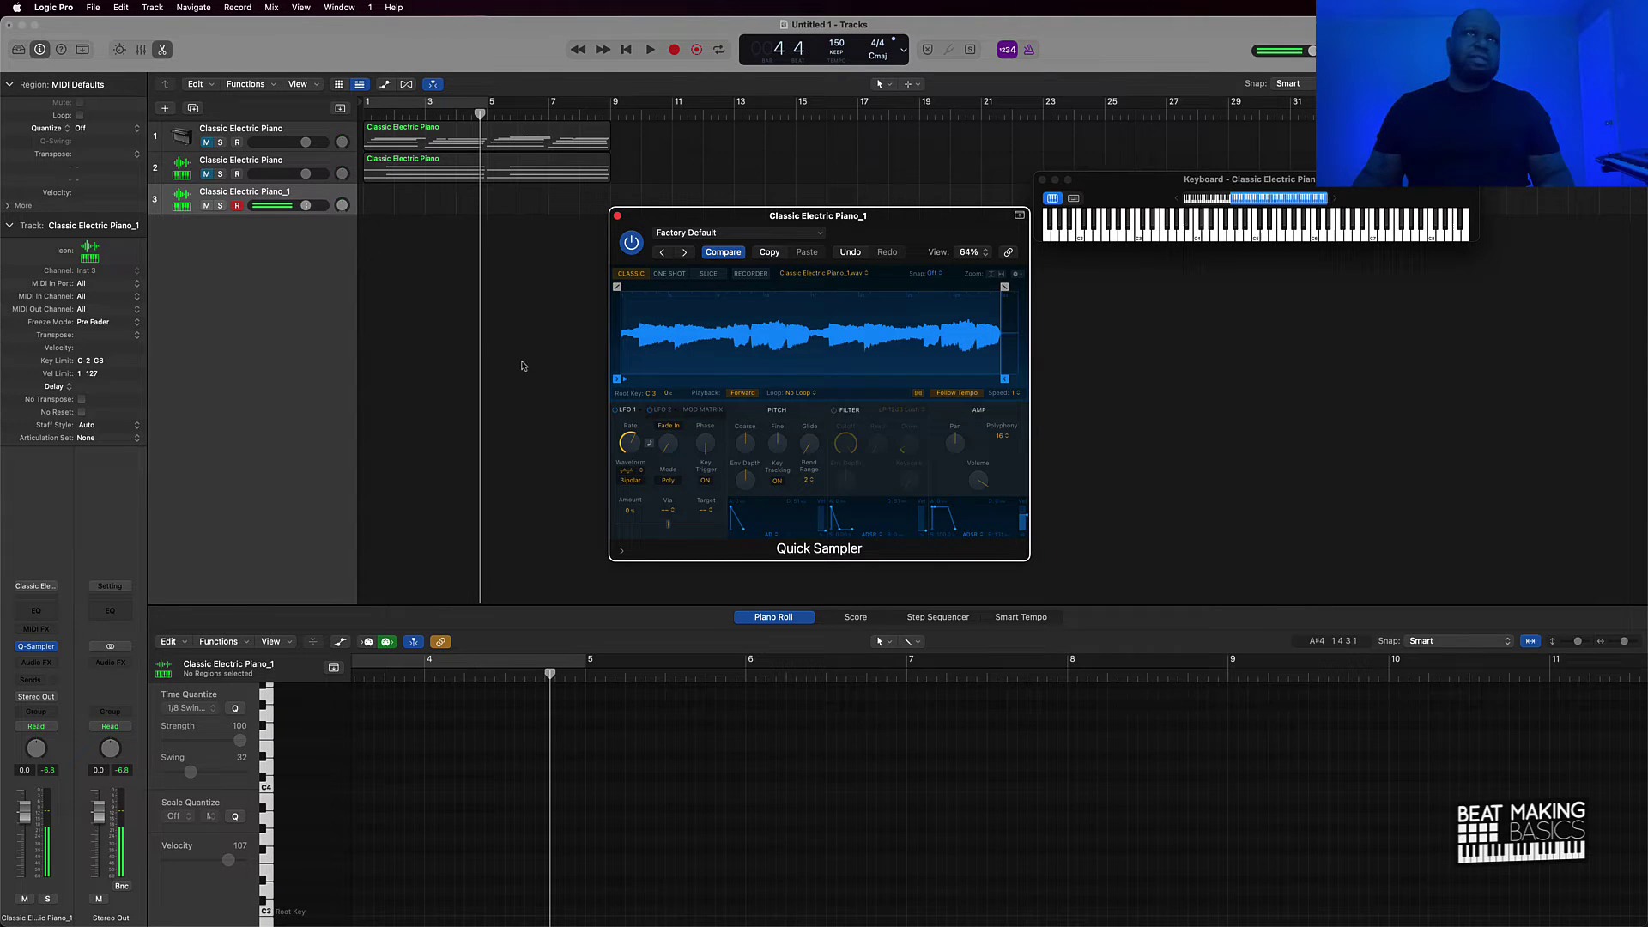
{"action": "key", "text": "Return"}
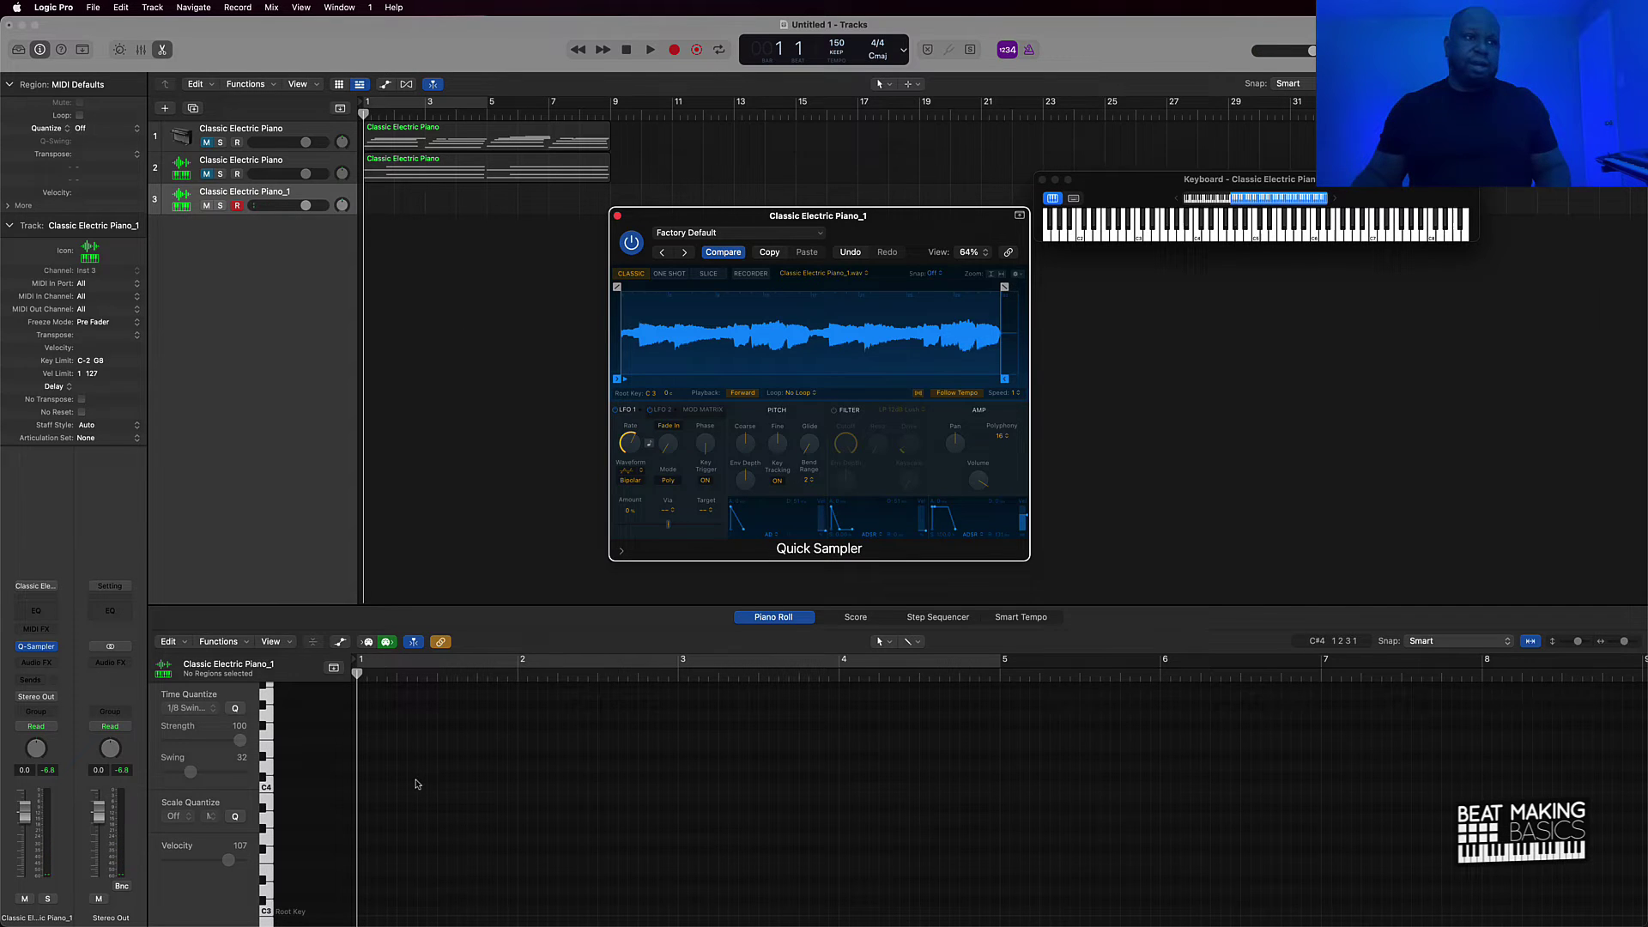
- Add a C3 note on track 3, extend the region to bar 9, and Force Legato the note
{"action": "scroll", "coordinate": [378, 811], "scroll_direction": "down", "scroll_amount": 4}
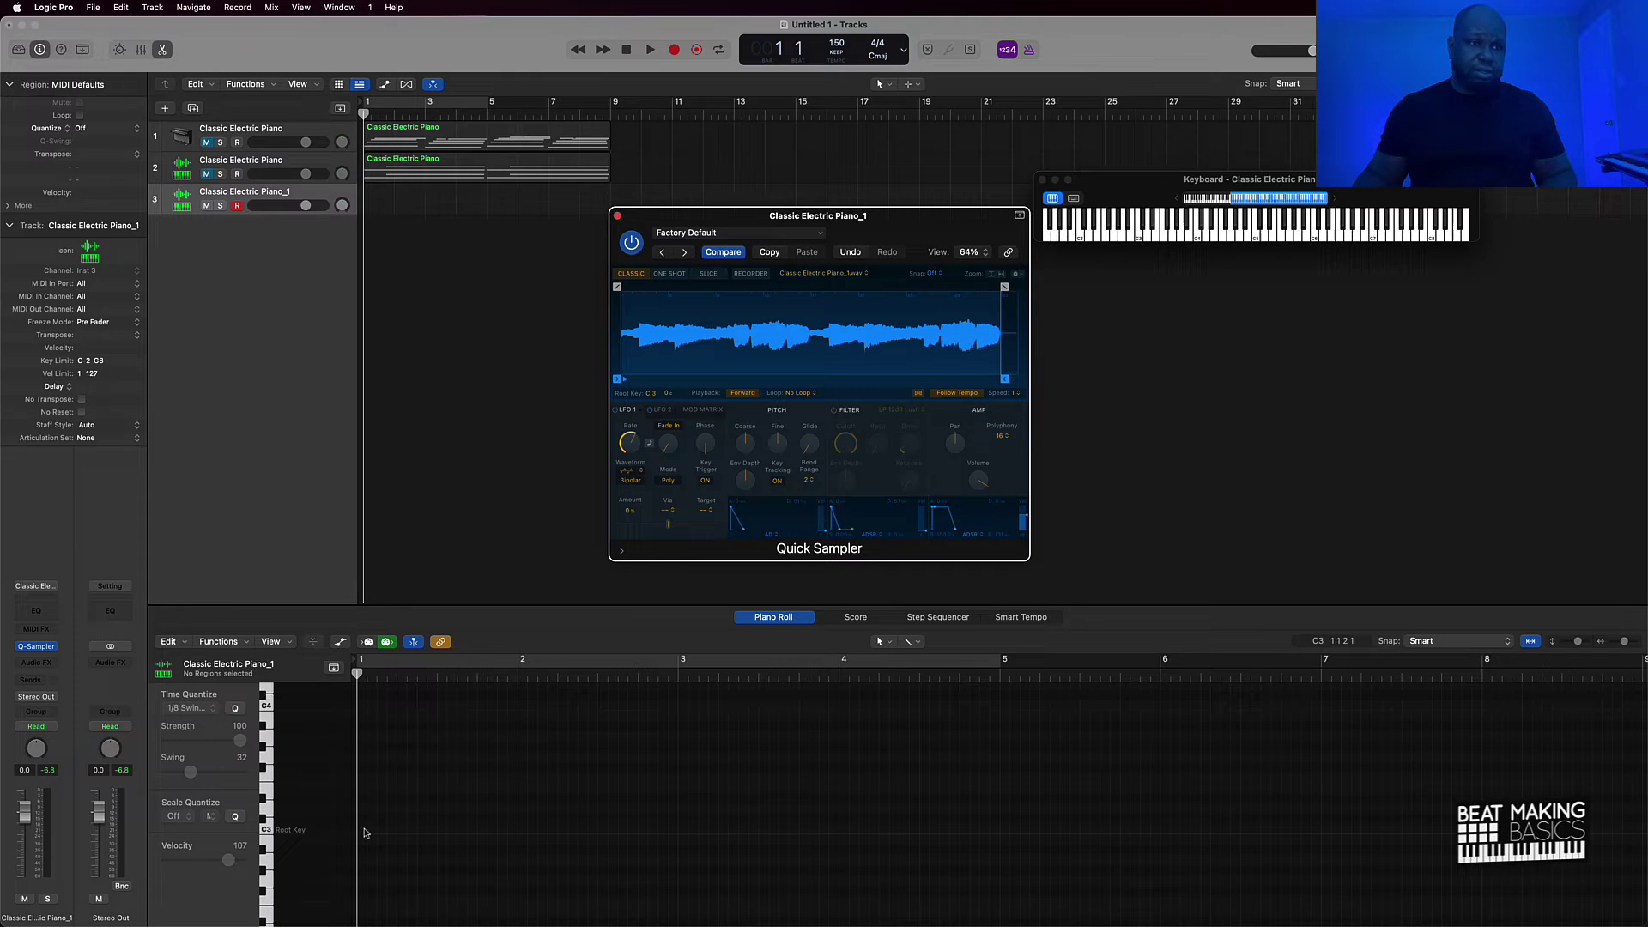
{"action": "left_click", "coordinate": [362, 829], "text": "super"}
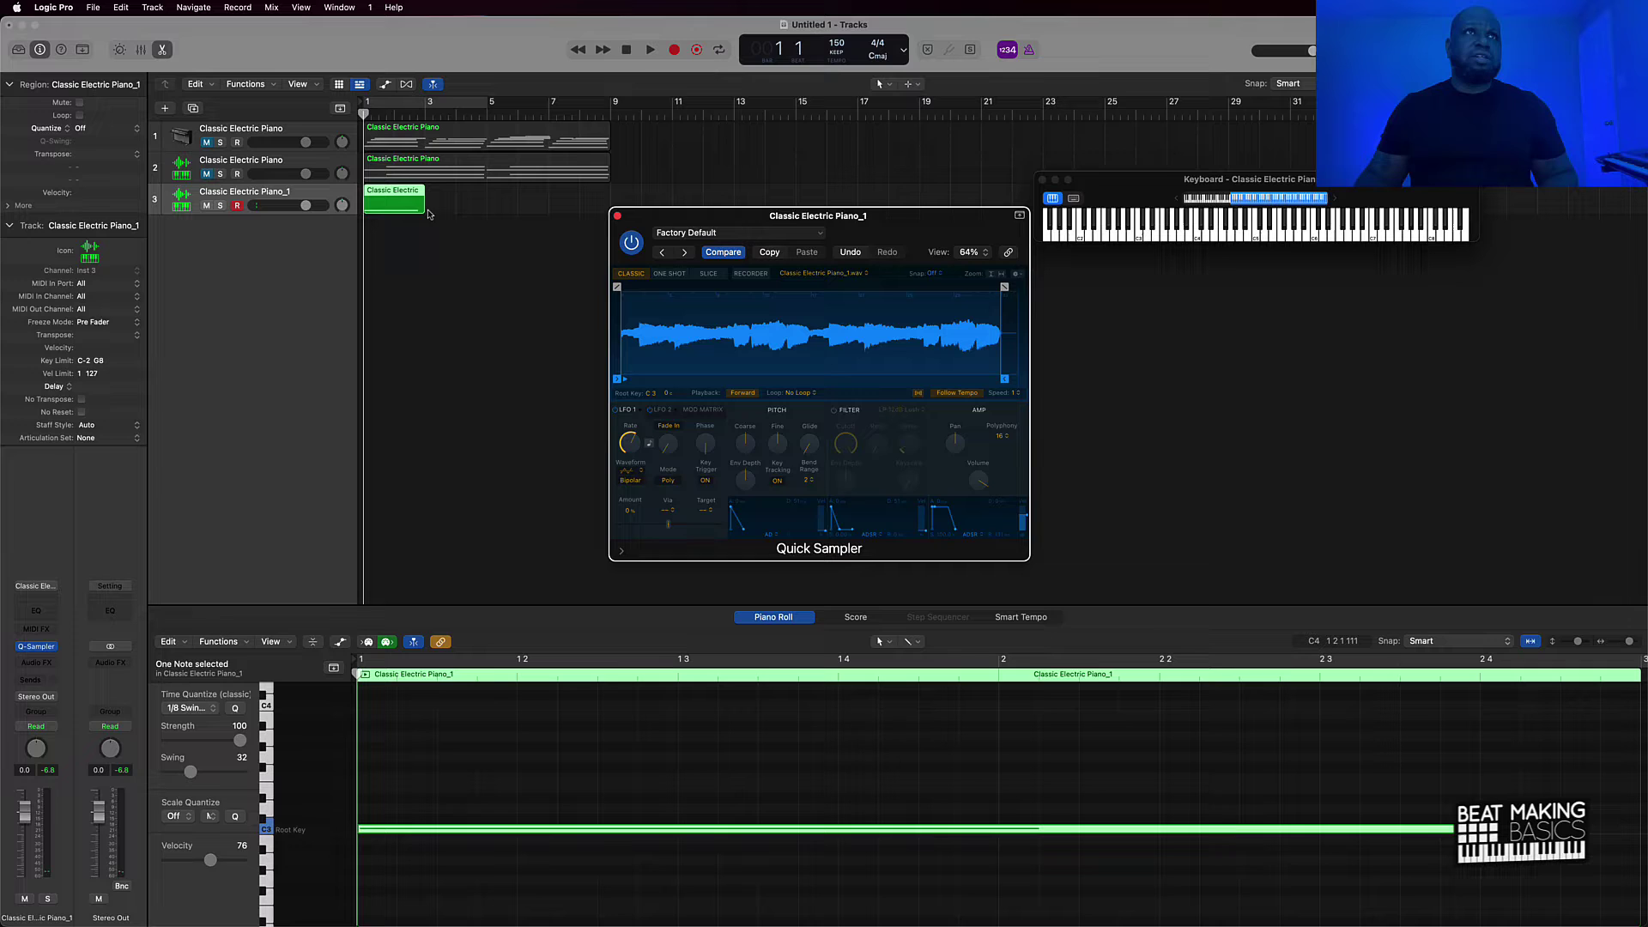
{"action": "left_click_drag", "start_coordinate": [423, 214], "coordinate": [610, 214]}
{"action": "right_click", "coordinate": [472, 830]}
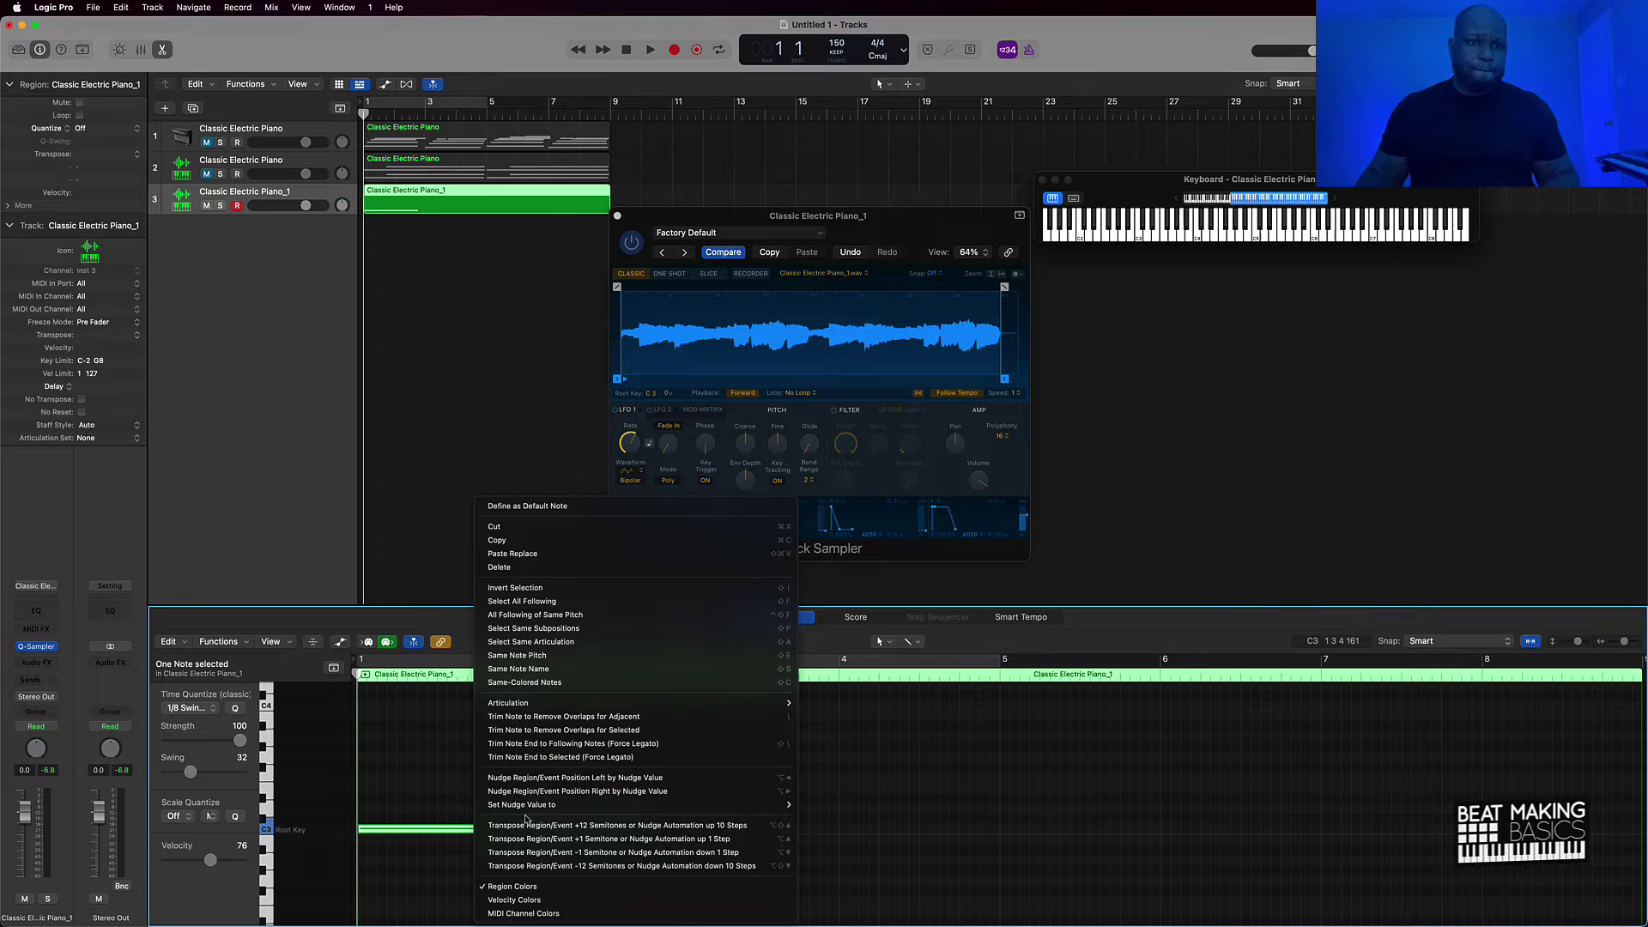
{"action": "mouse_move", "coordinate": [538, 708]}
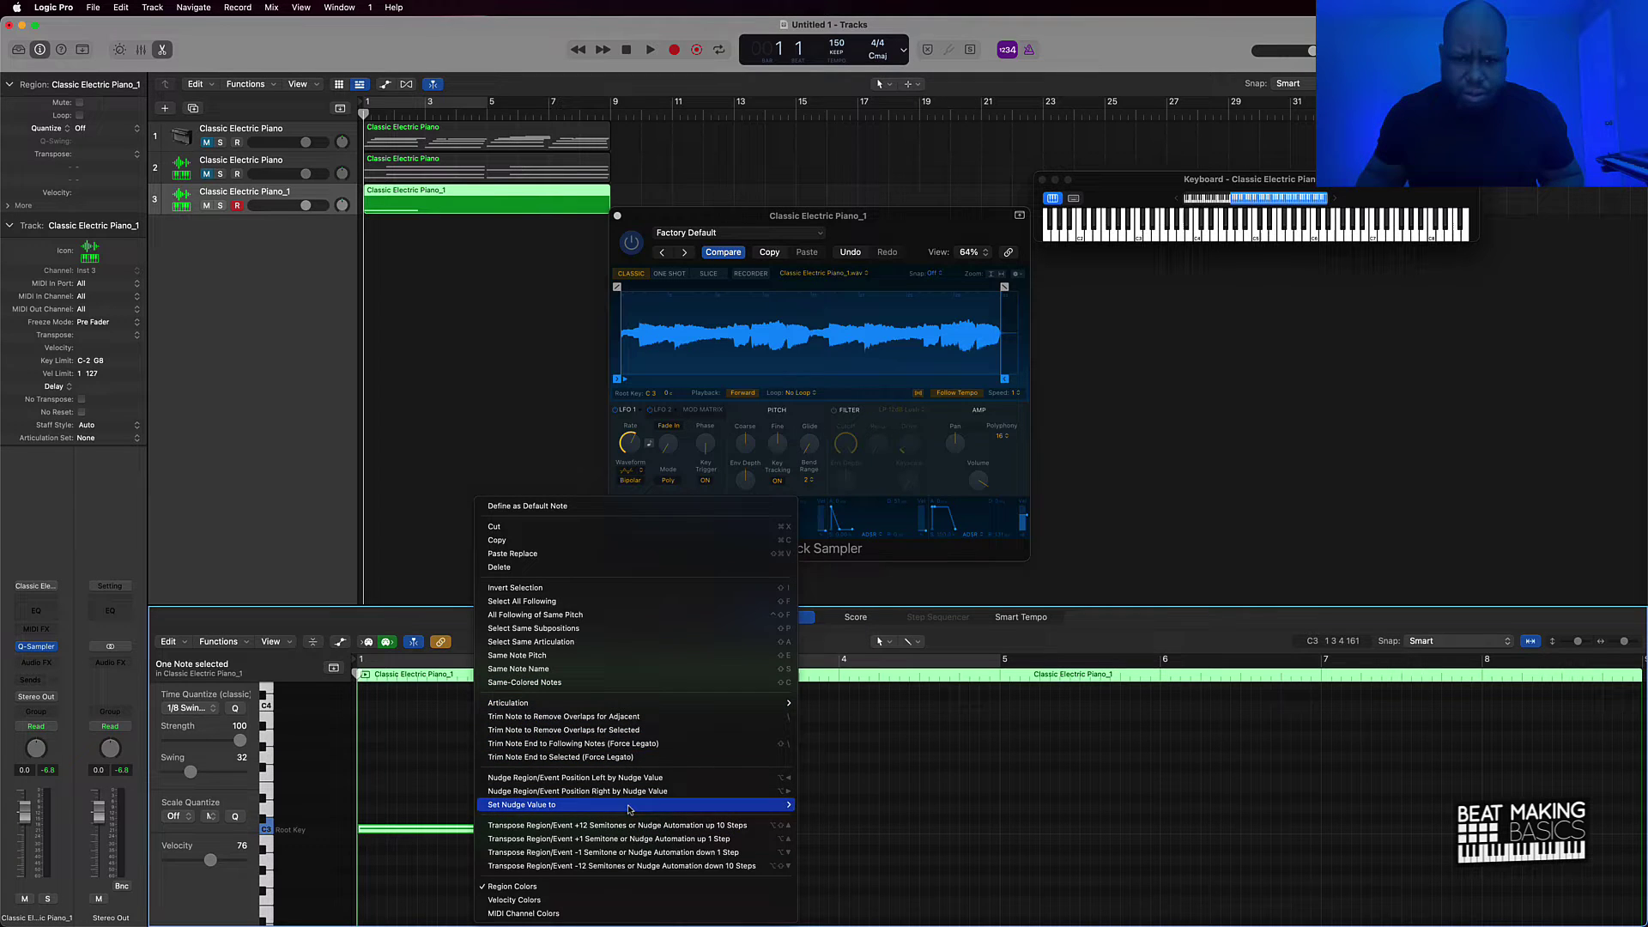
{"action": "left_click", "coordinate": [592, 743]}
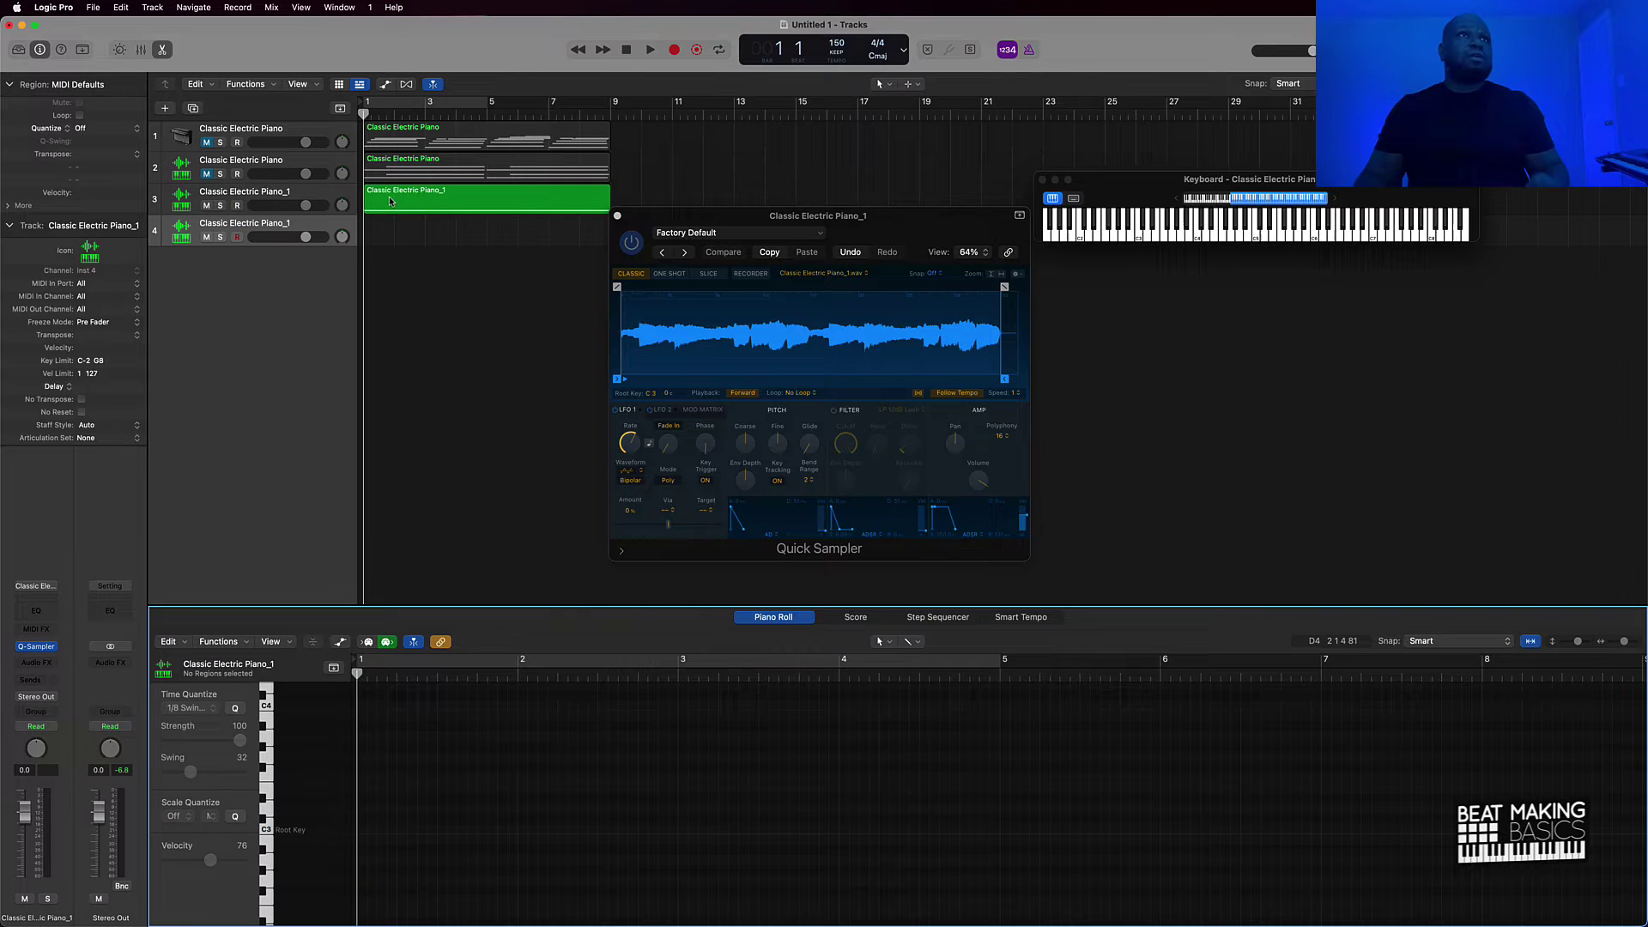
- Copy the region onto a new track 4 and check track 4's sampler instrument
{"action": "left_click_drag", "start_coordinate": [405, 200], "coordinate": [407, 228]}
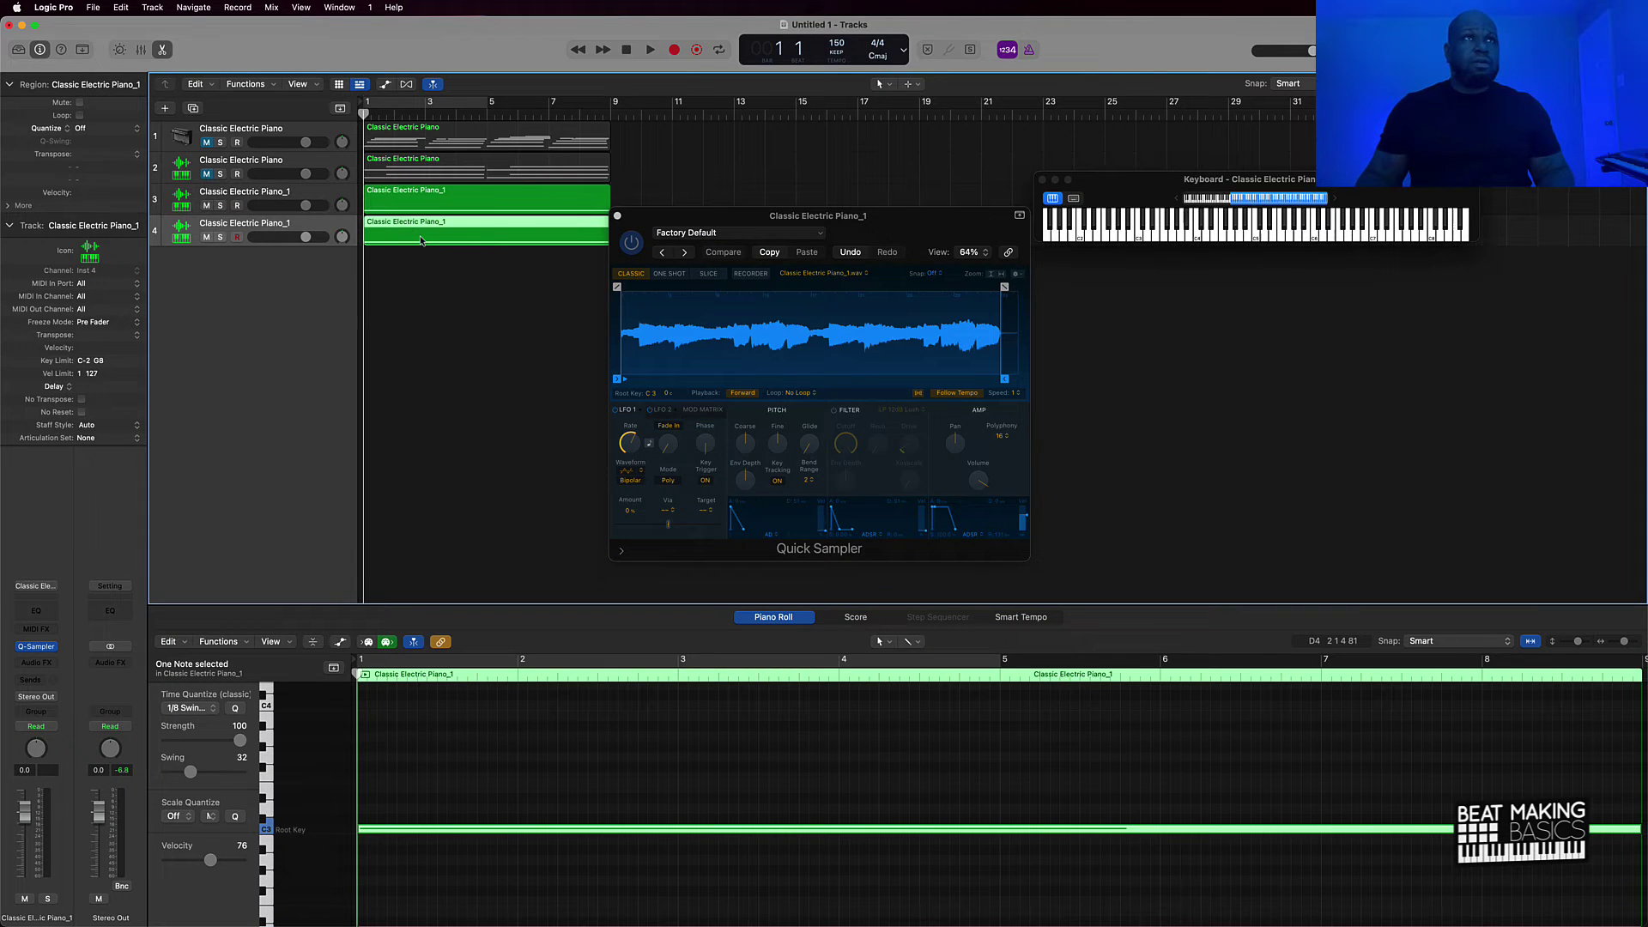
{"action": "left_click", "coordinate": [413, 275]}
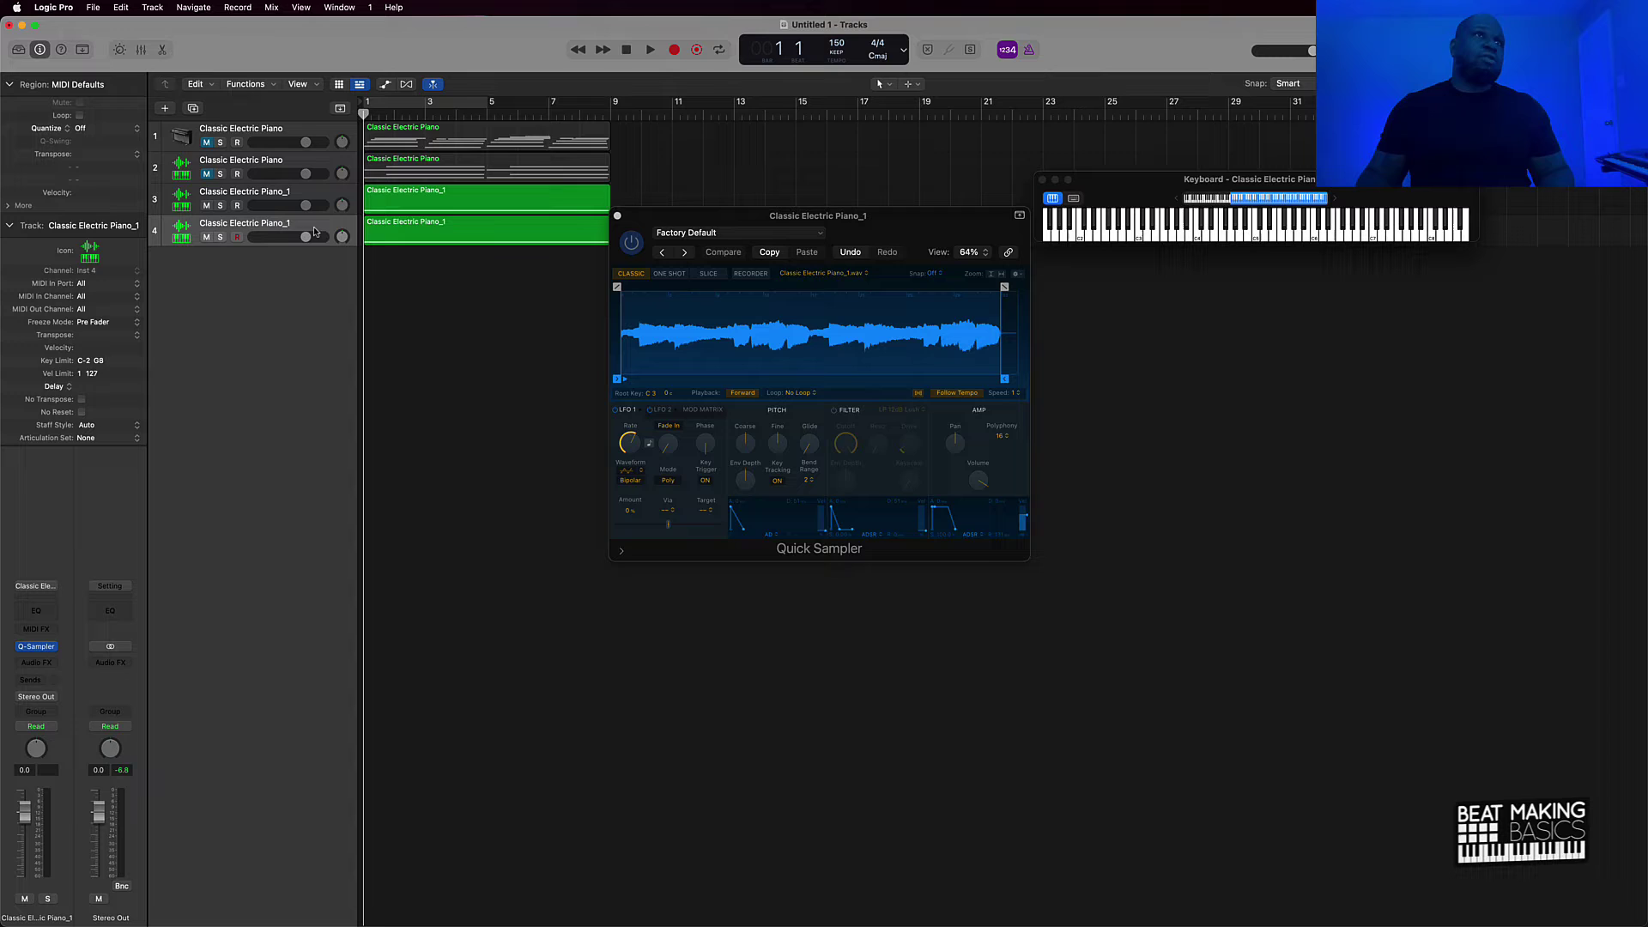
{"action": "left_click", "coordinate": [278, 225]}
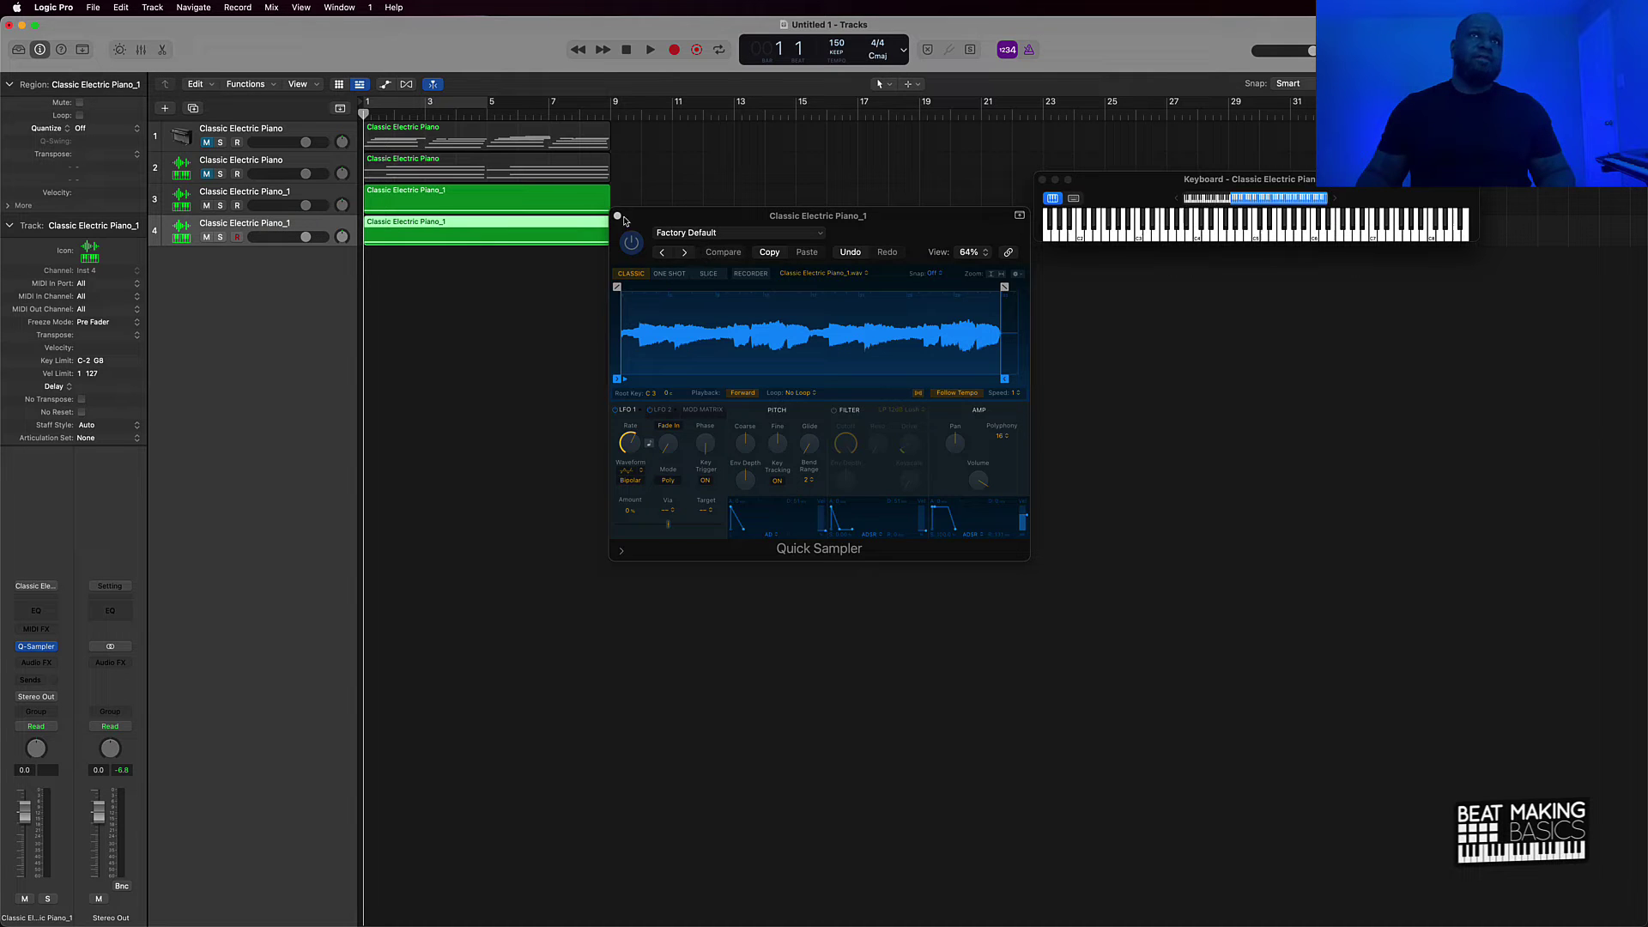
{"action": "left_click", "coordinate": [617, 216]}
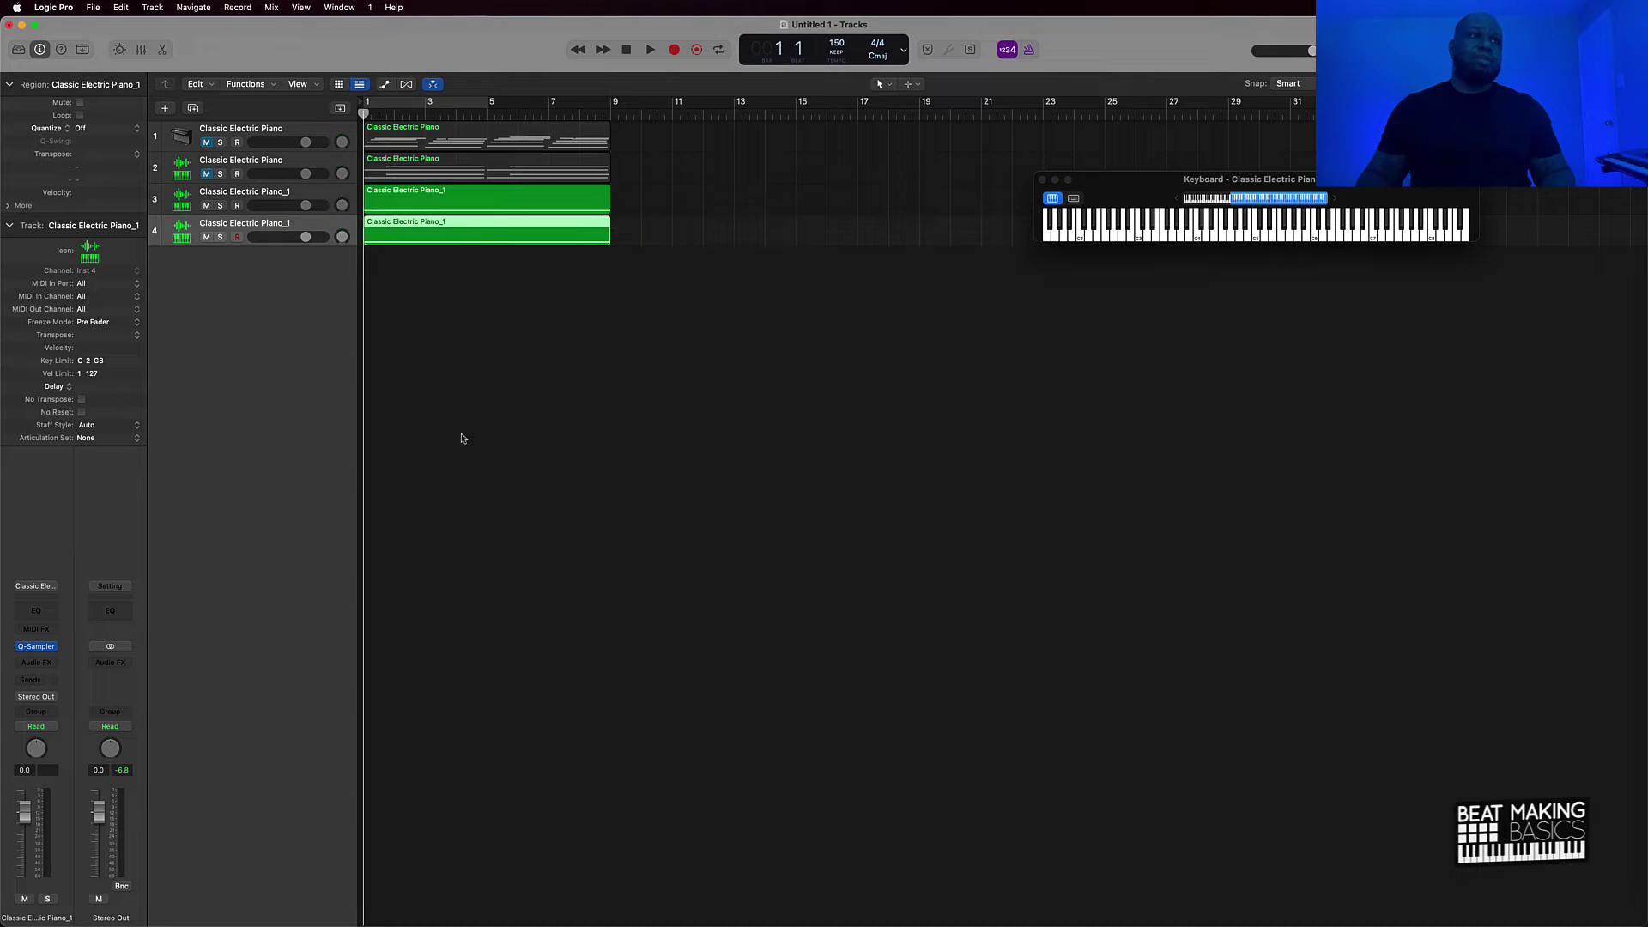
{"action": "left_click", "coordinate": [56, 649]}
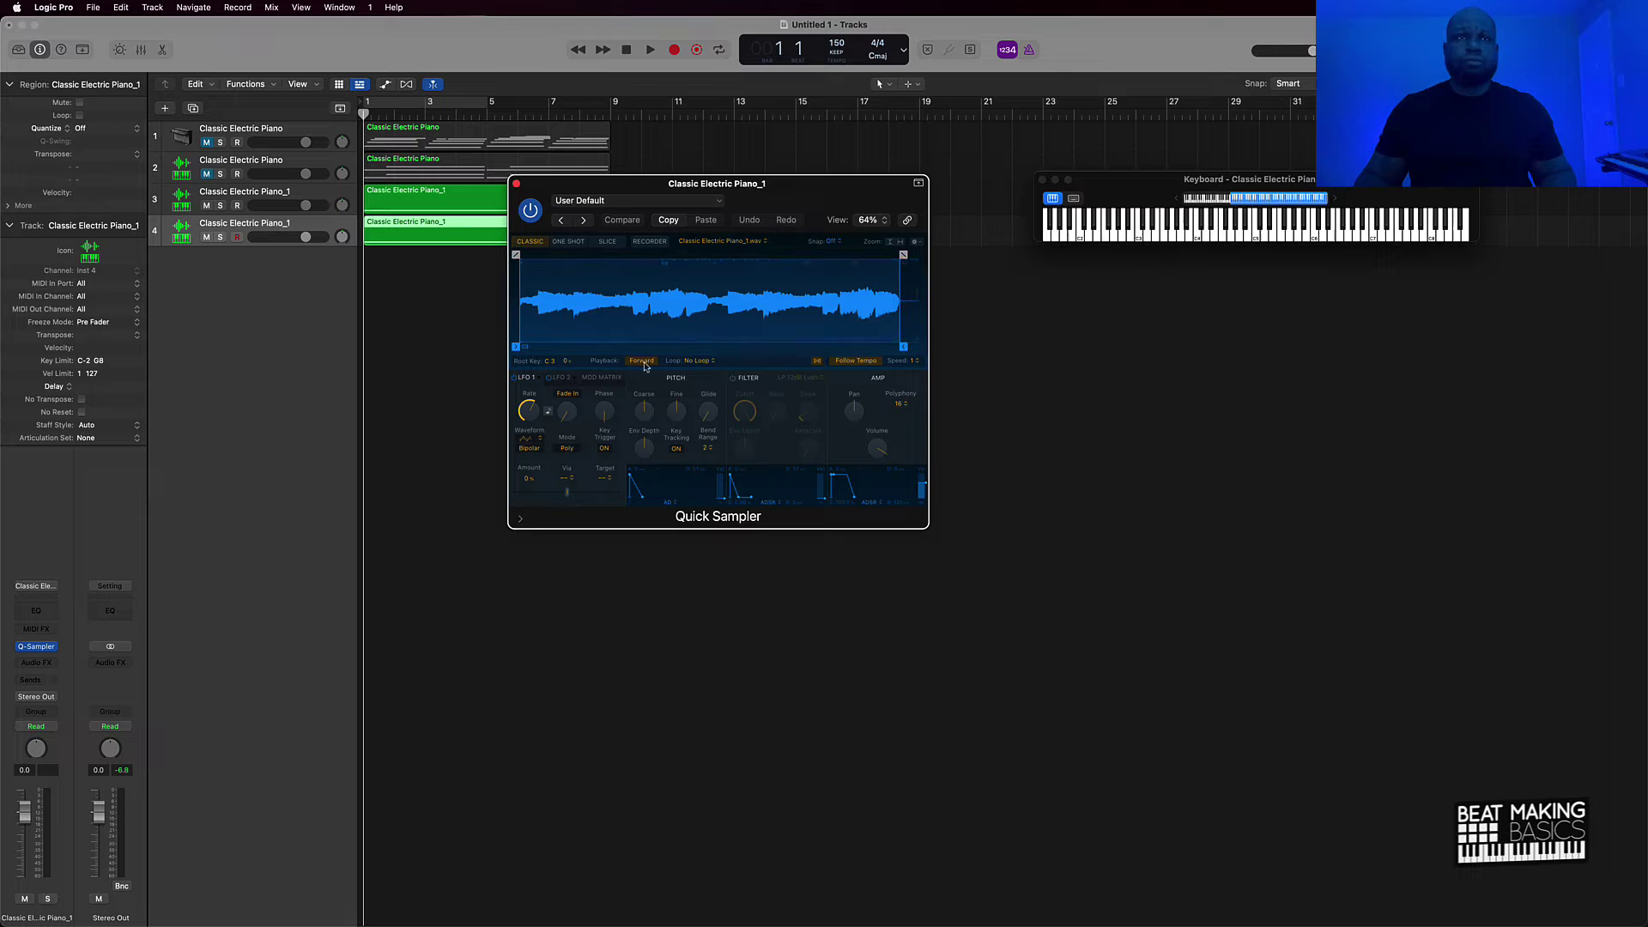
{"action": "left_click", "coordinate": [518, 183]}
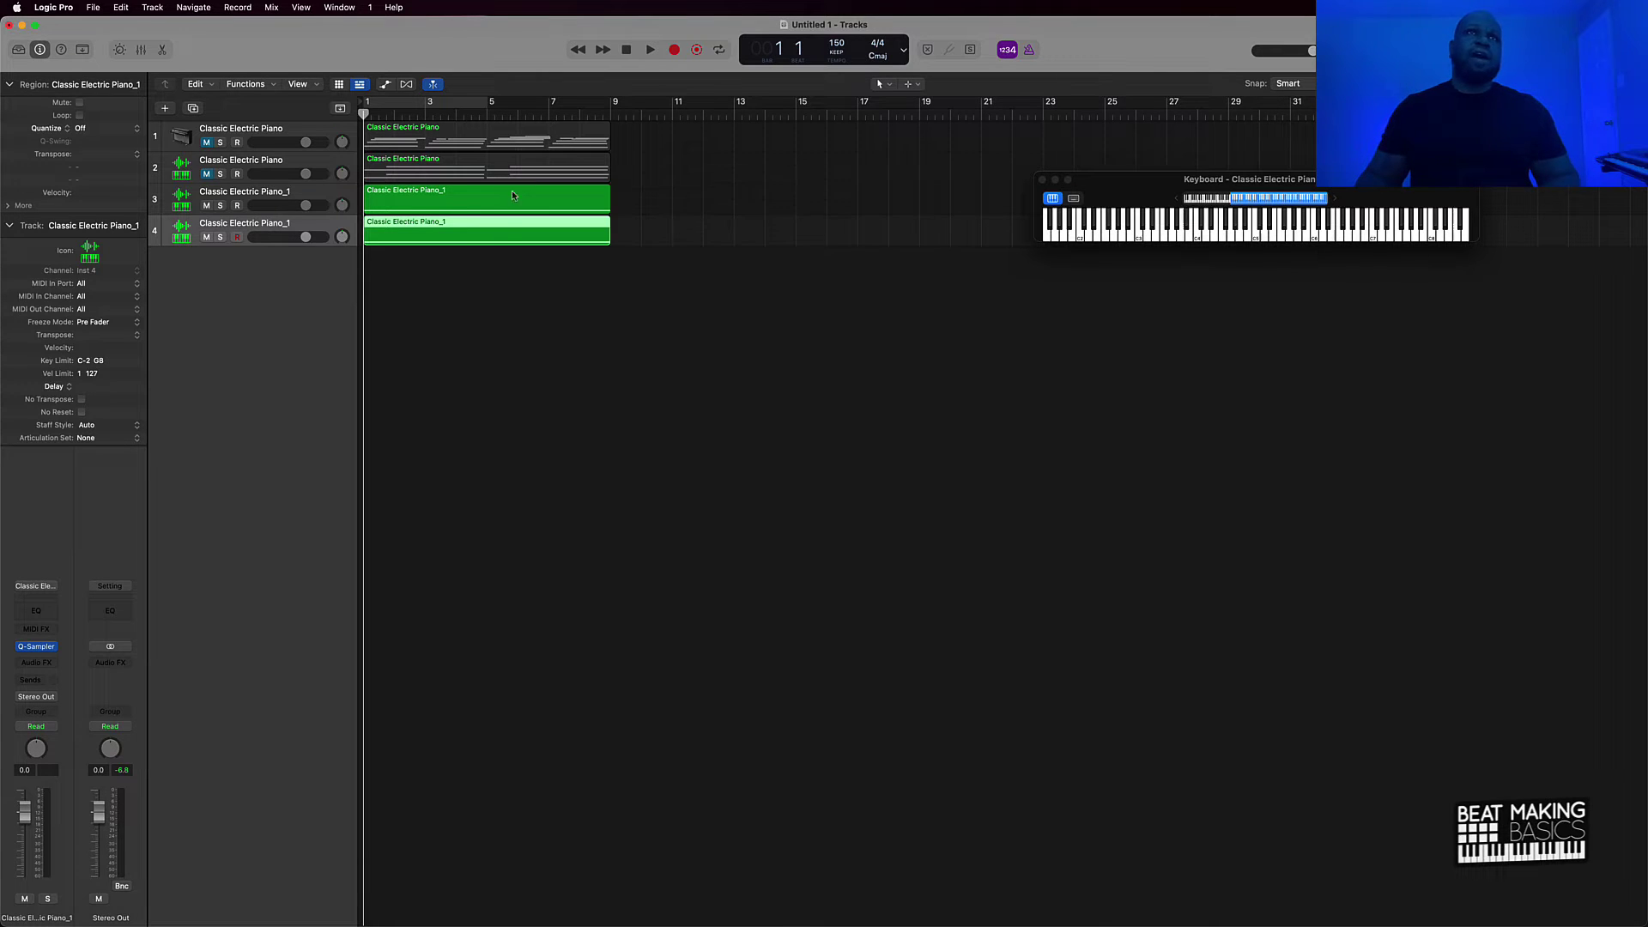
- Bounce the track 4 and track 3 regions in place to audio, then reorder the bounced tracks
{"action": "right_click", "coordinate": [508, 236]}
{"action": "left_click", "coordinate": [519, 235]}
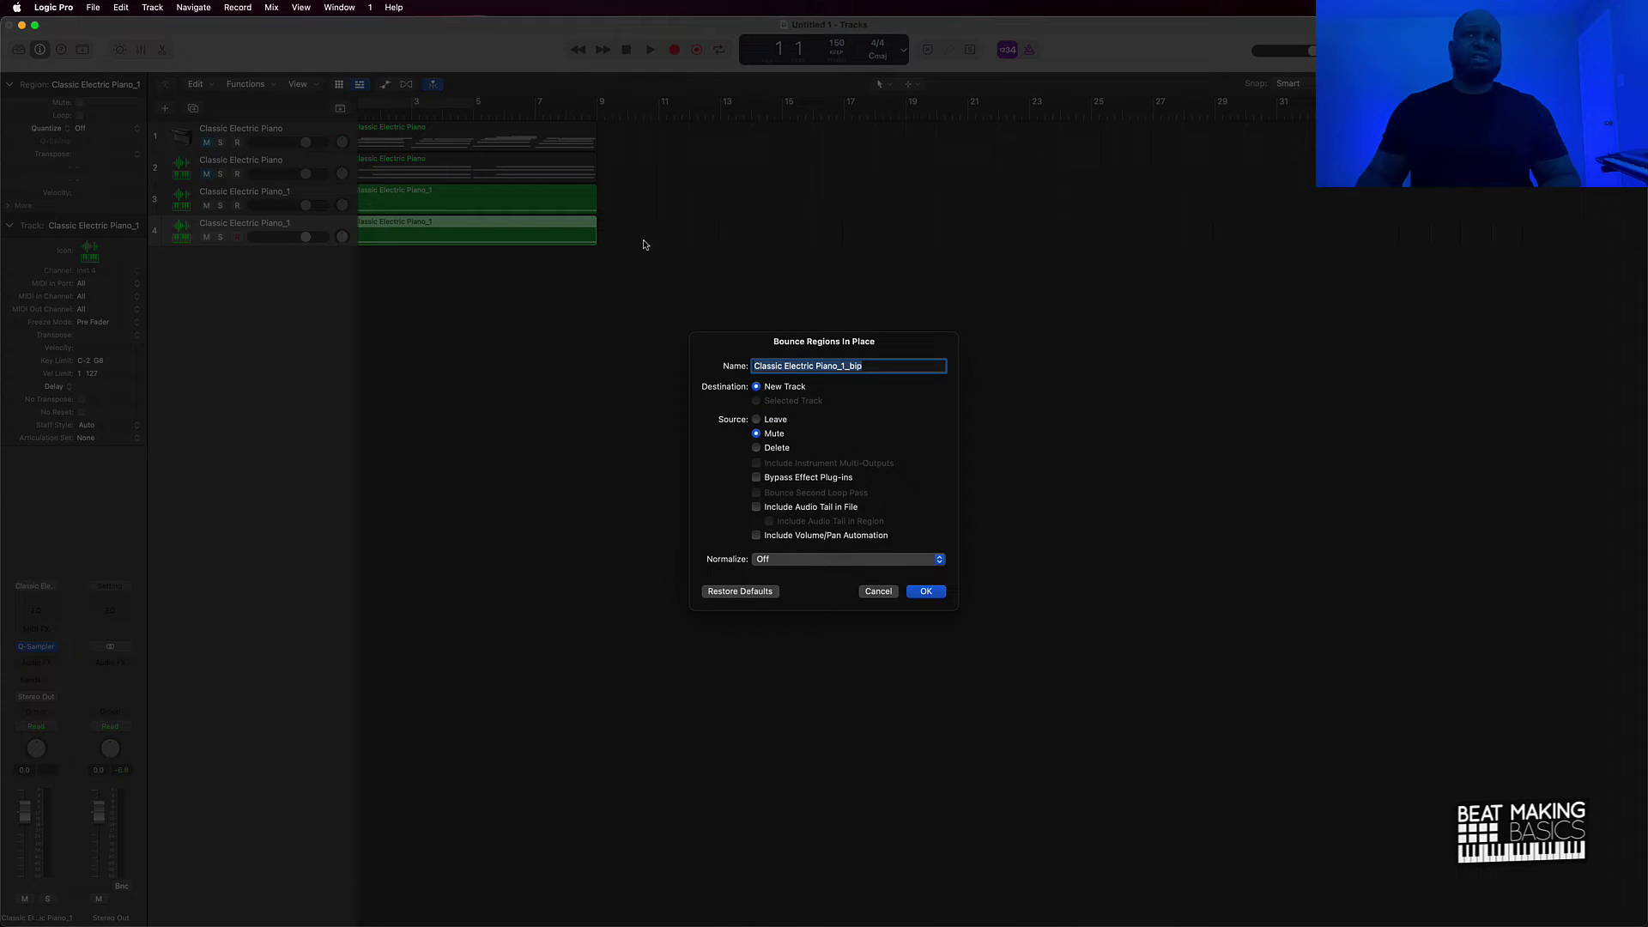
{"action": "left_click", "coordinate": [930, 591]}
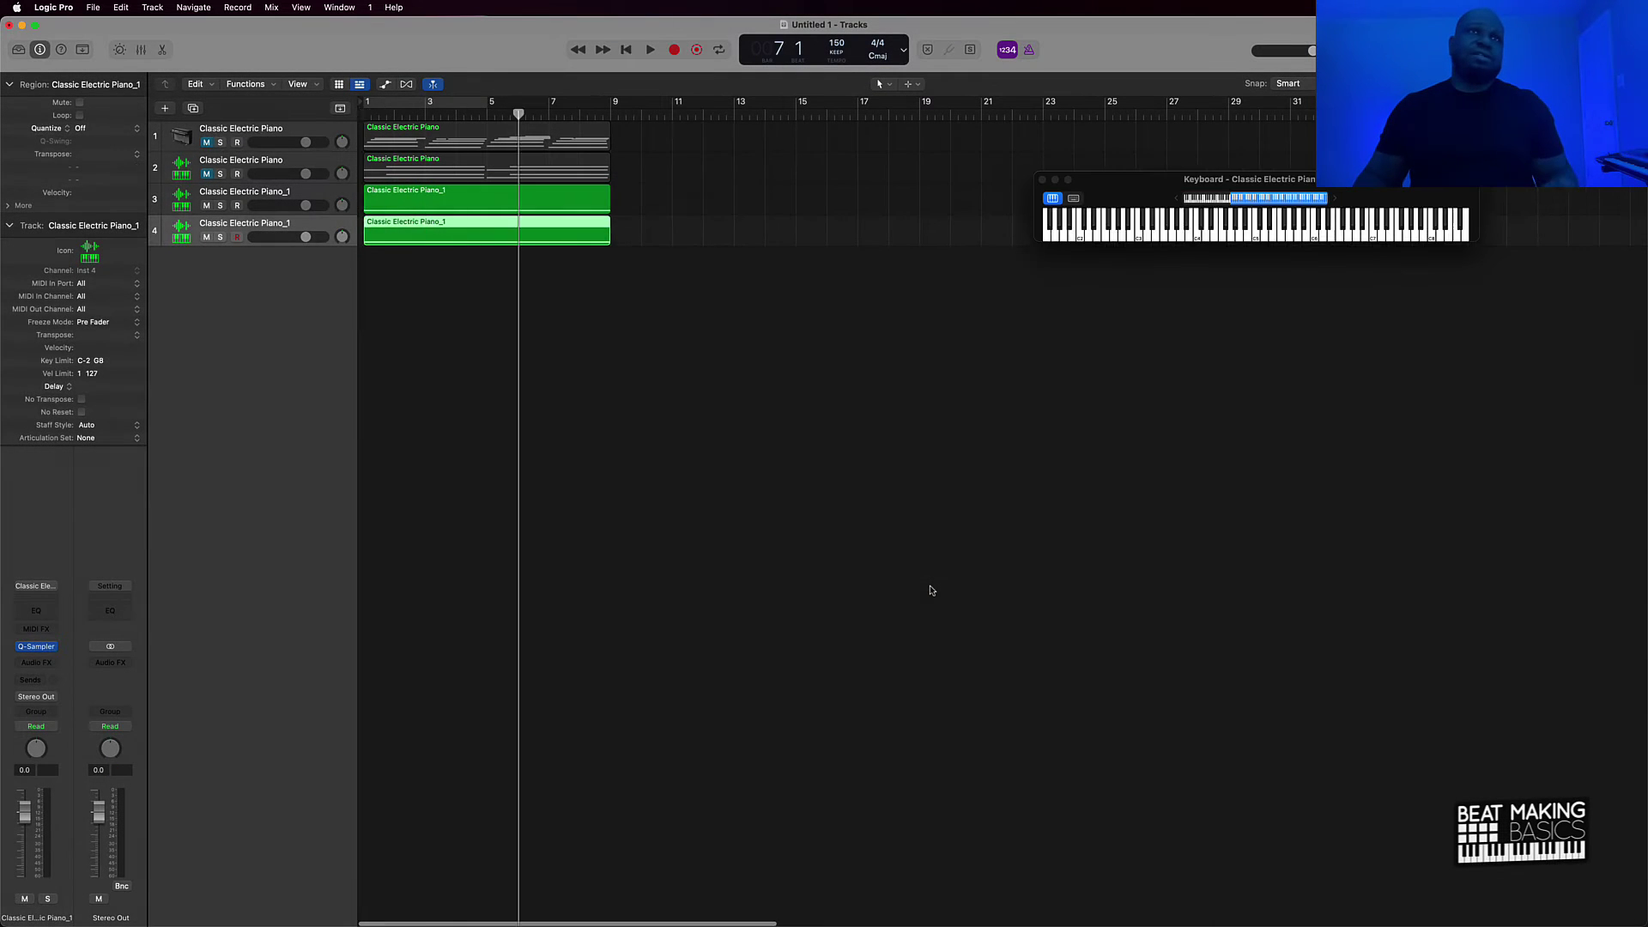
{"action": "left_click", "coordinate": [463, 206]}
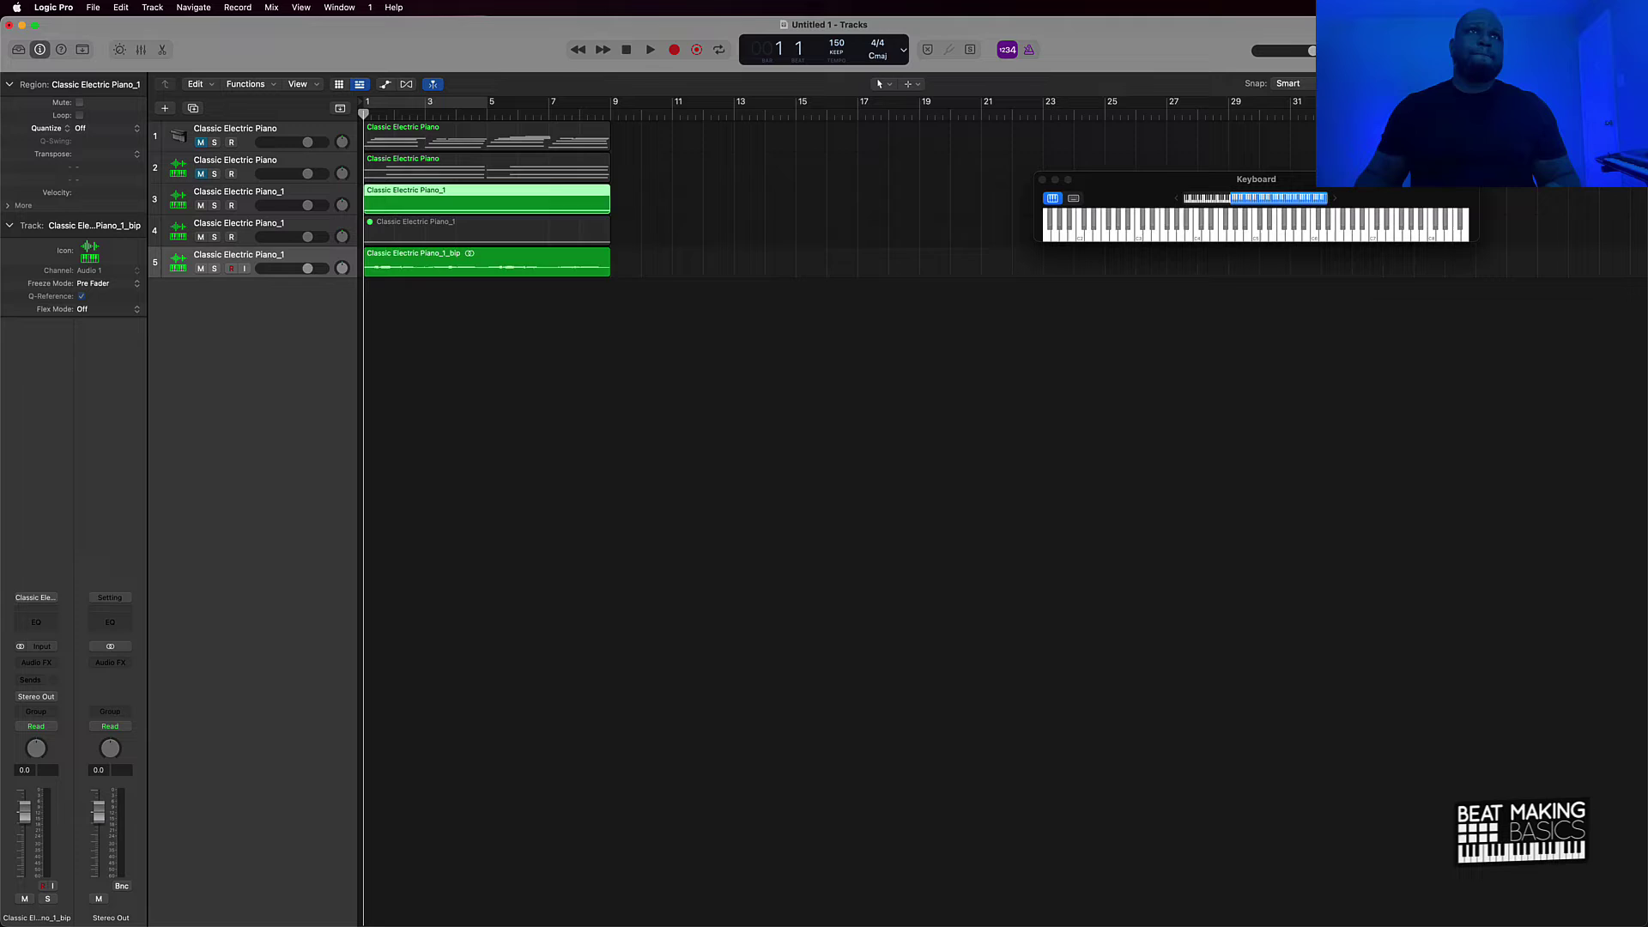
{"action": "right_click", "coordinate": [463, 204]}
{"action": "left_click", "coordinate": [481, 209]}
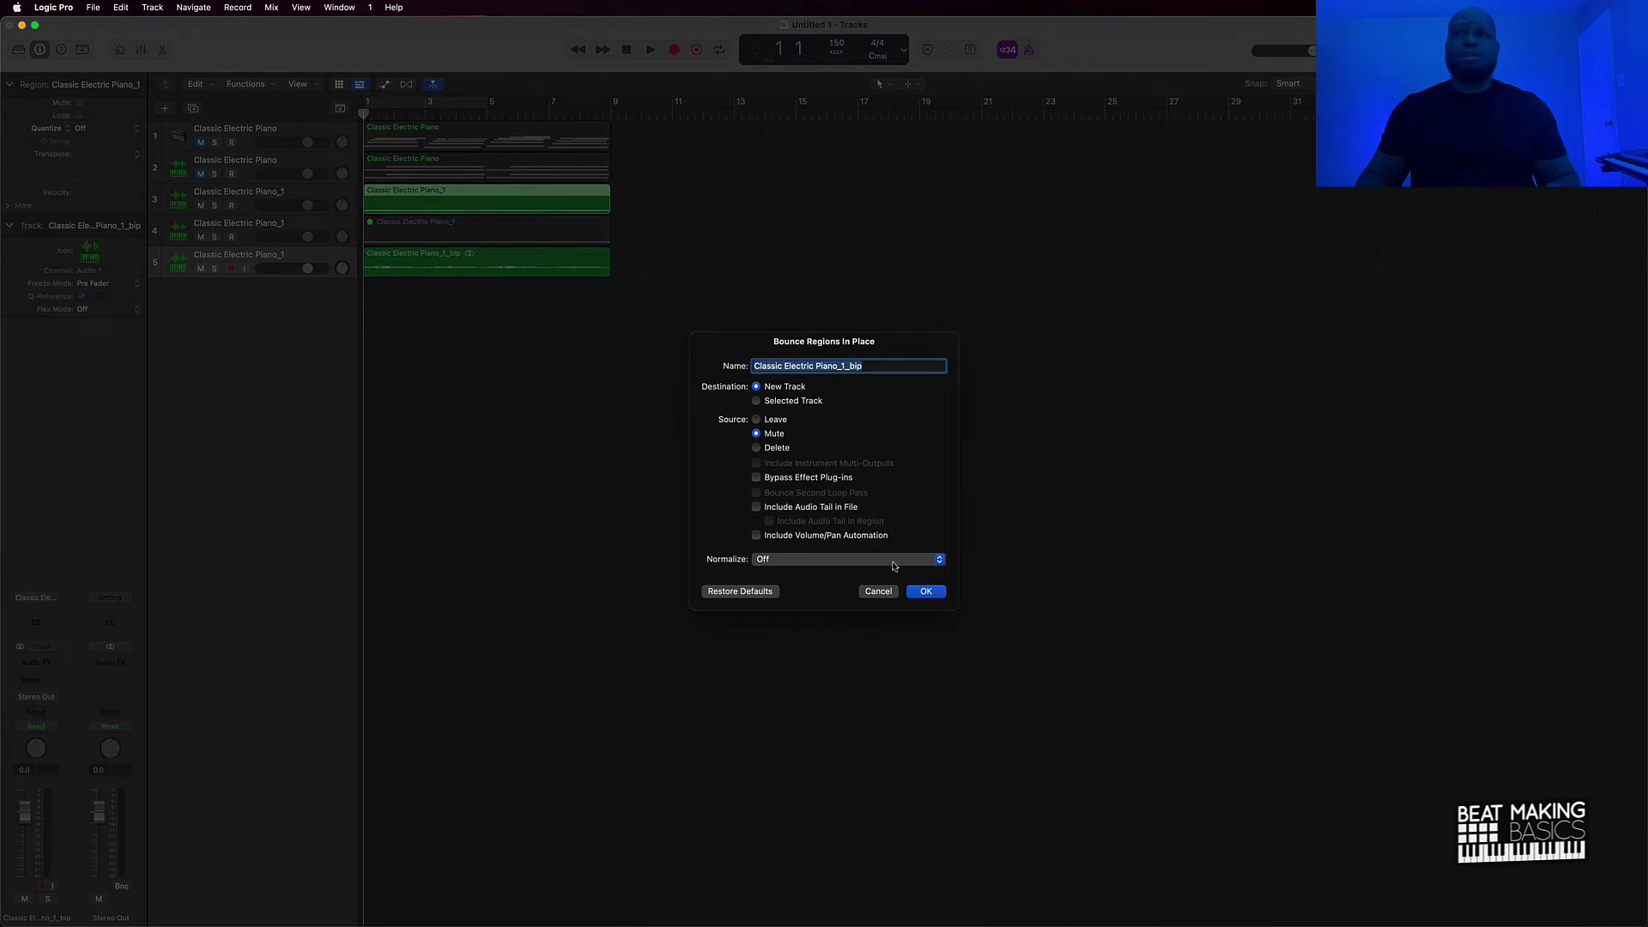
{"action": "left_click", "coordinate": [925, 590]}
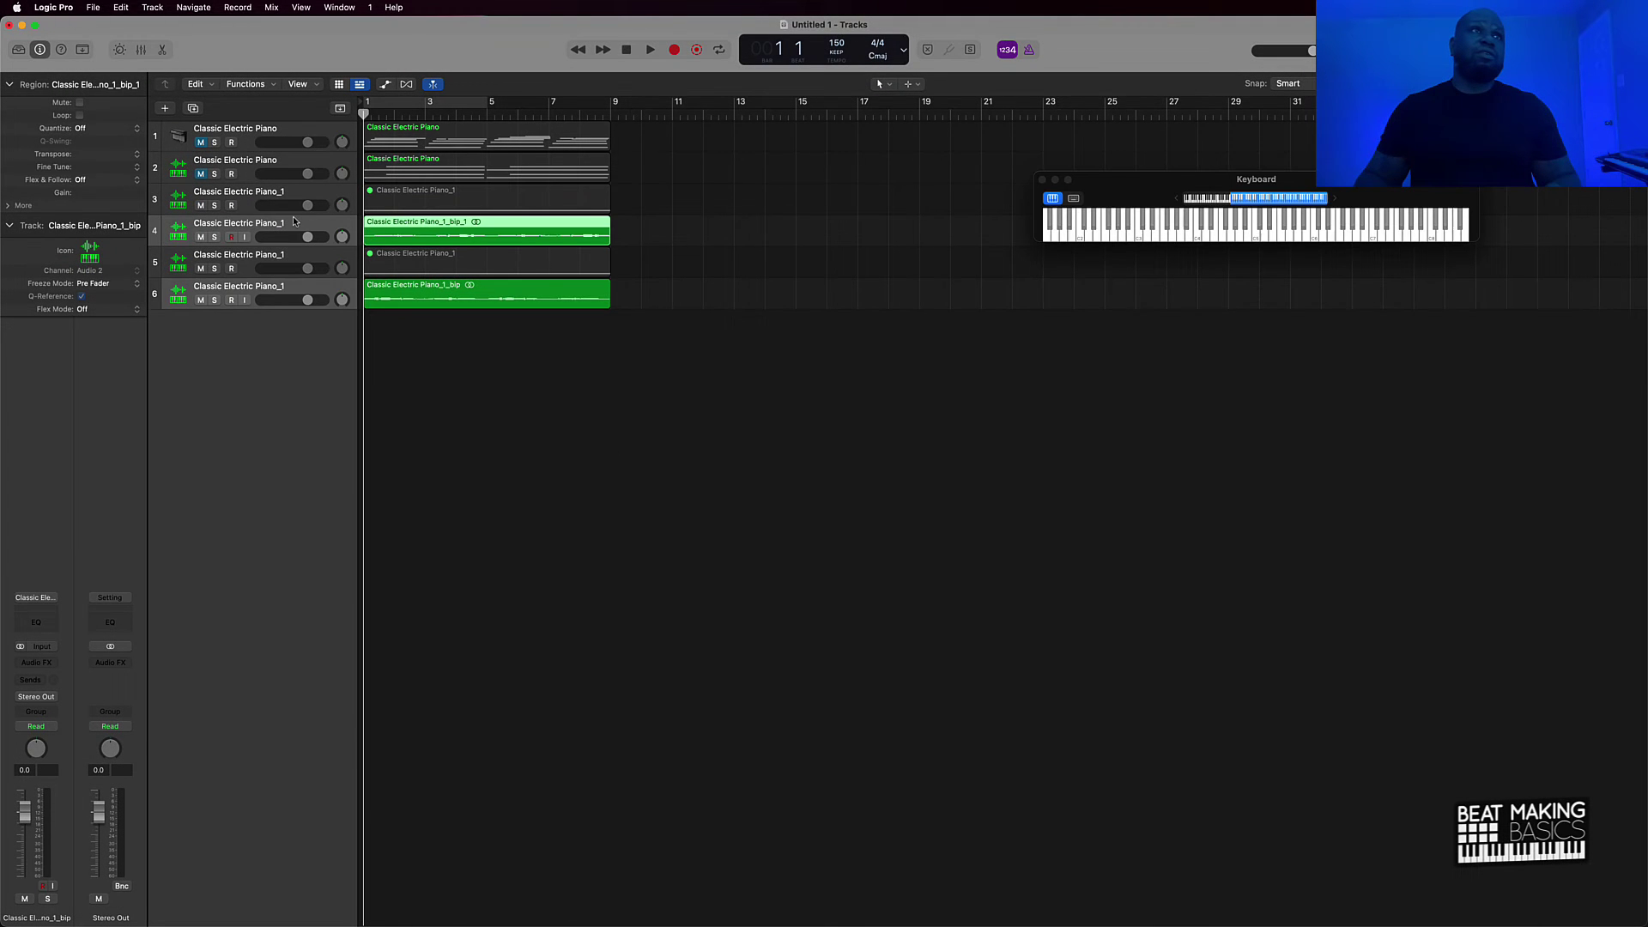
{"action": "left_click_drag", "start_coordinate": [277, 230], "coordinate": [276, 274]}
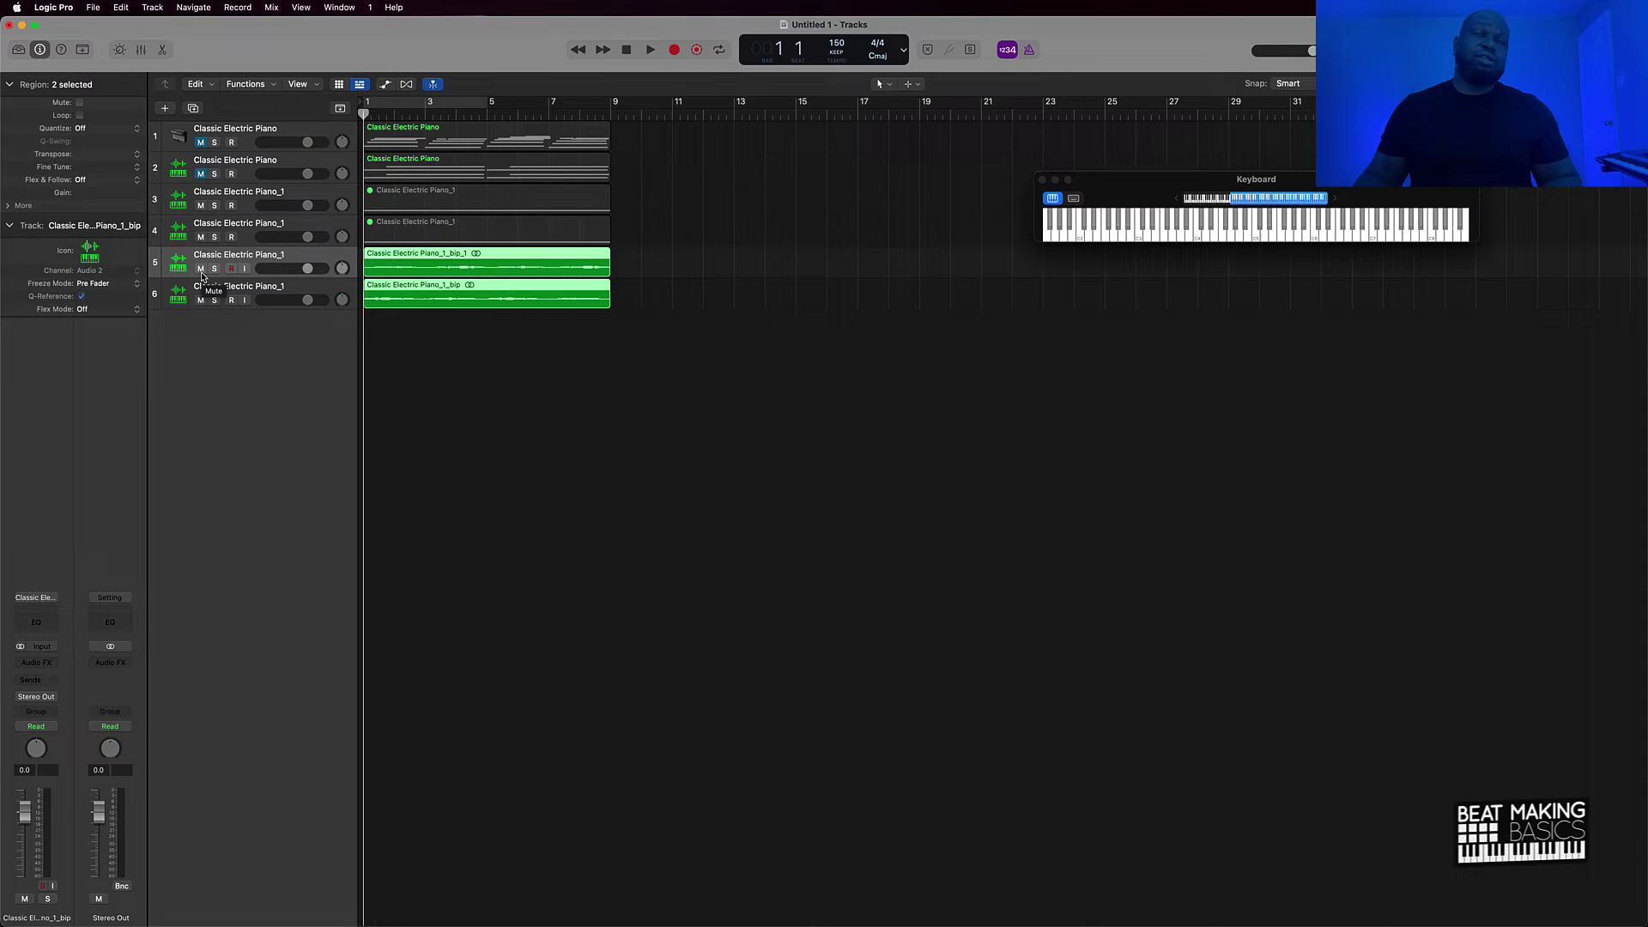
- Mute track 6 and play back to hear track 5's bounce alone
{"action": "left_click", "coordinate": [200, 300]}
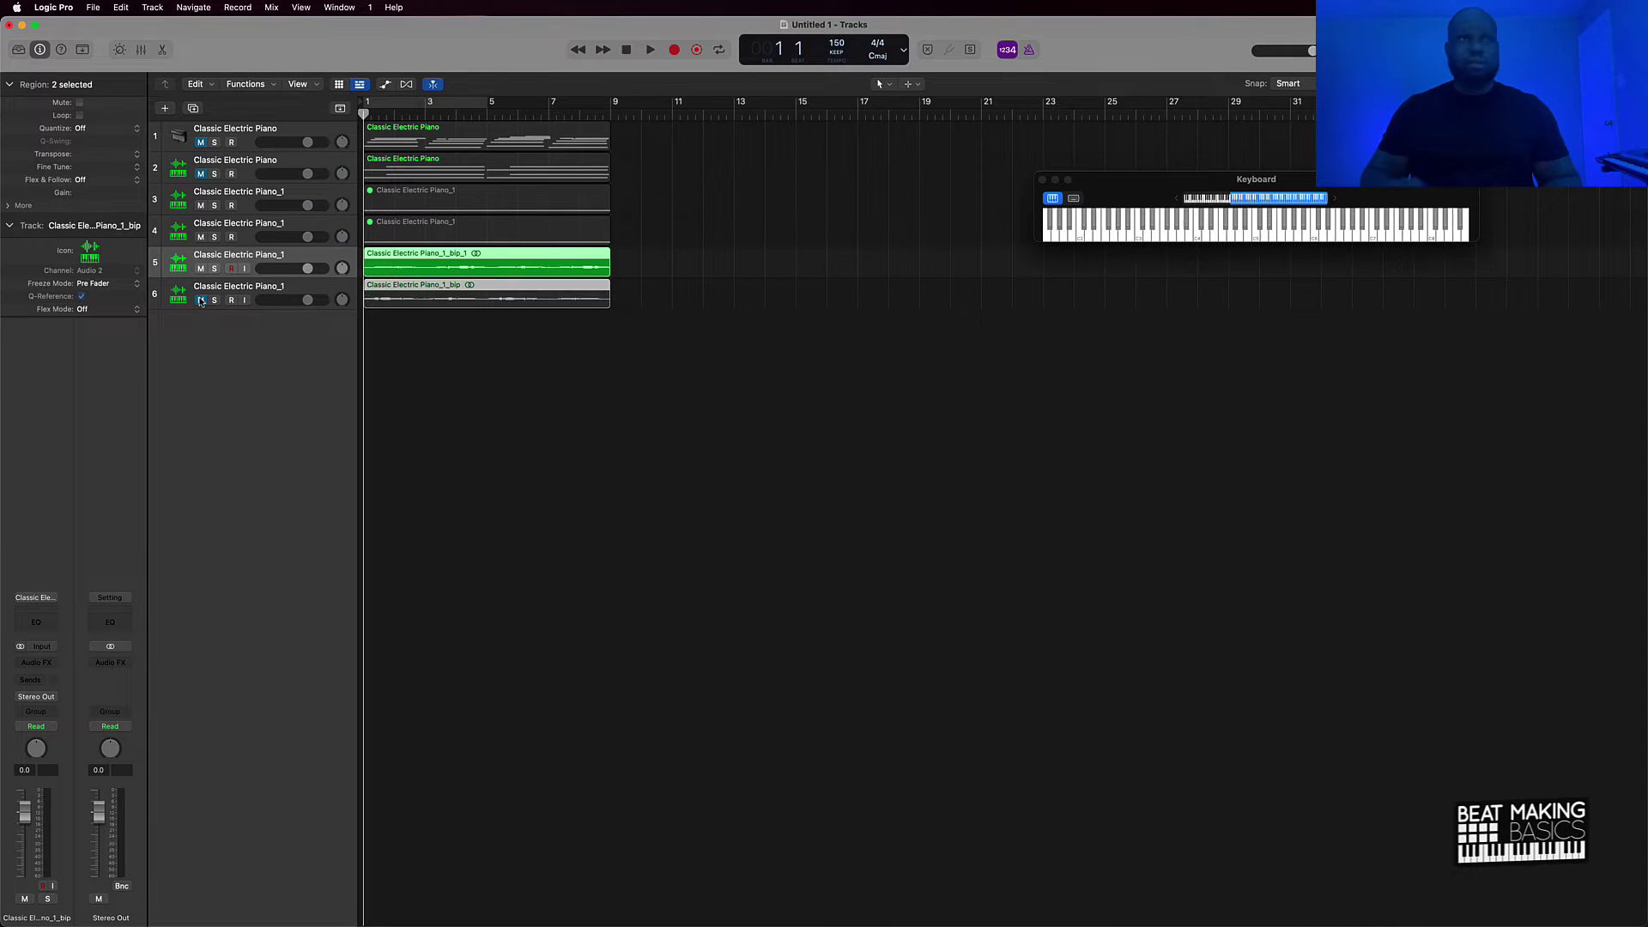
{"action": "key", "text": "space"}
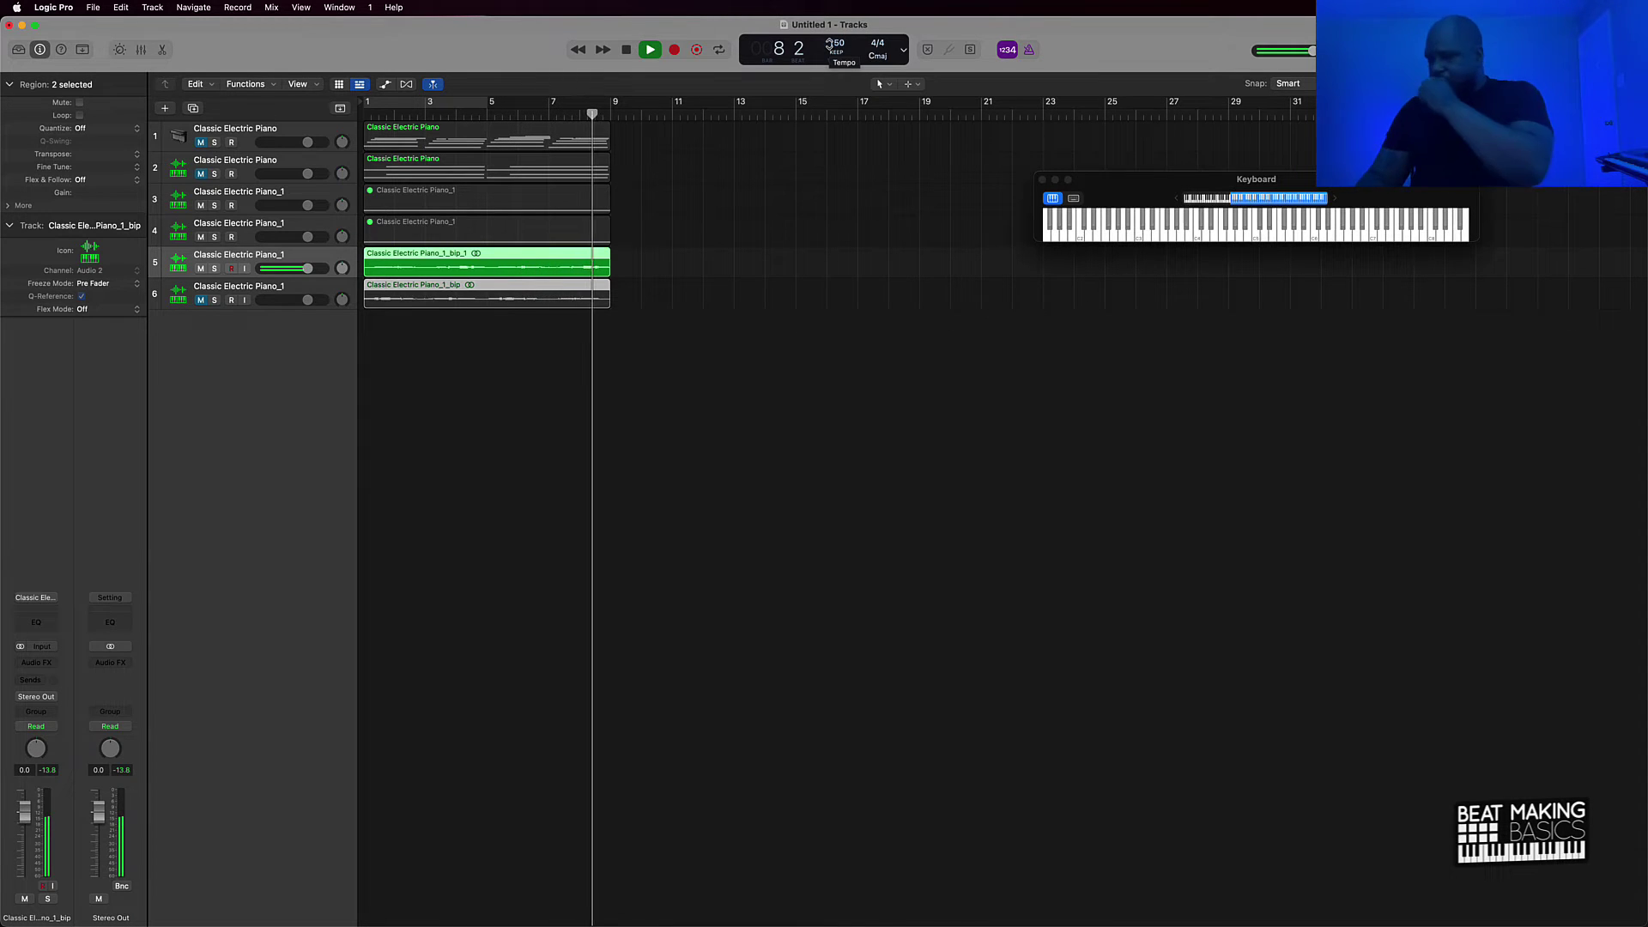
{"action": "key", "text": "space"}
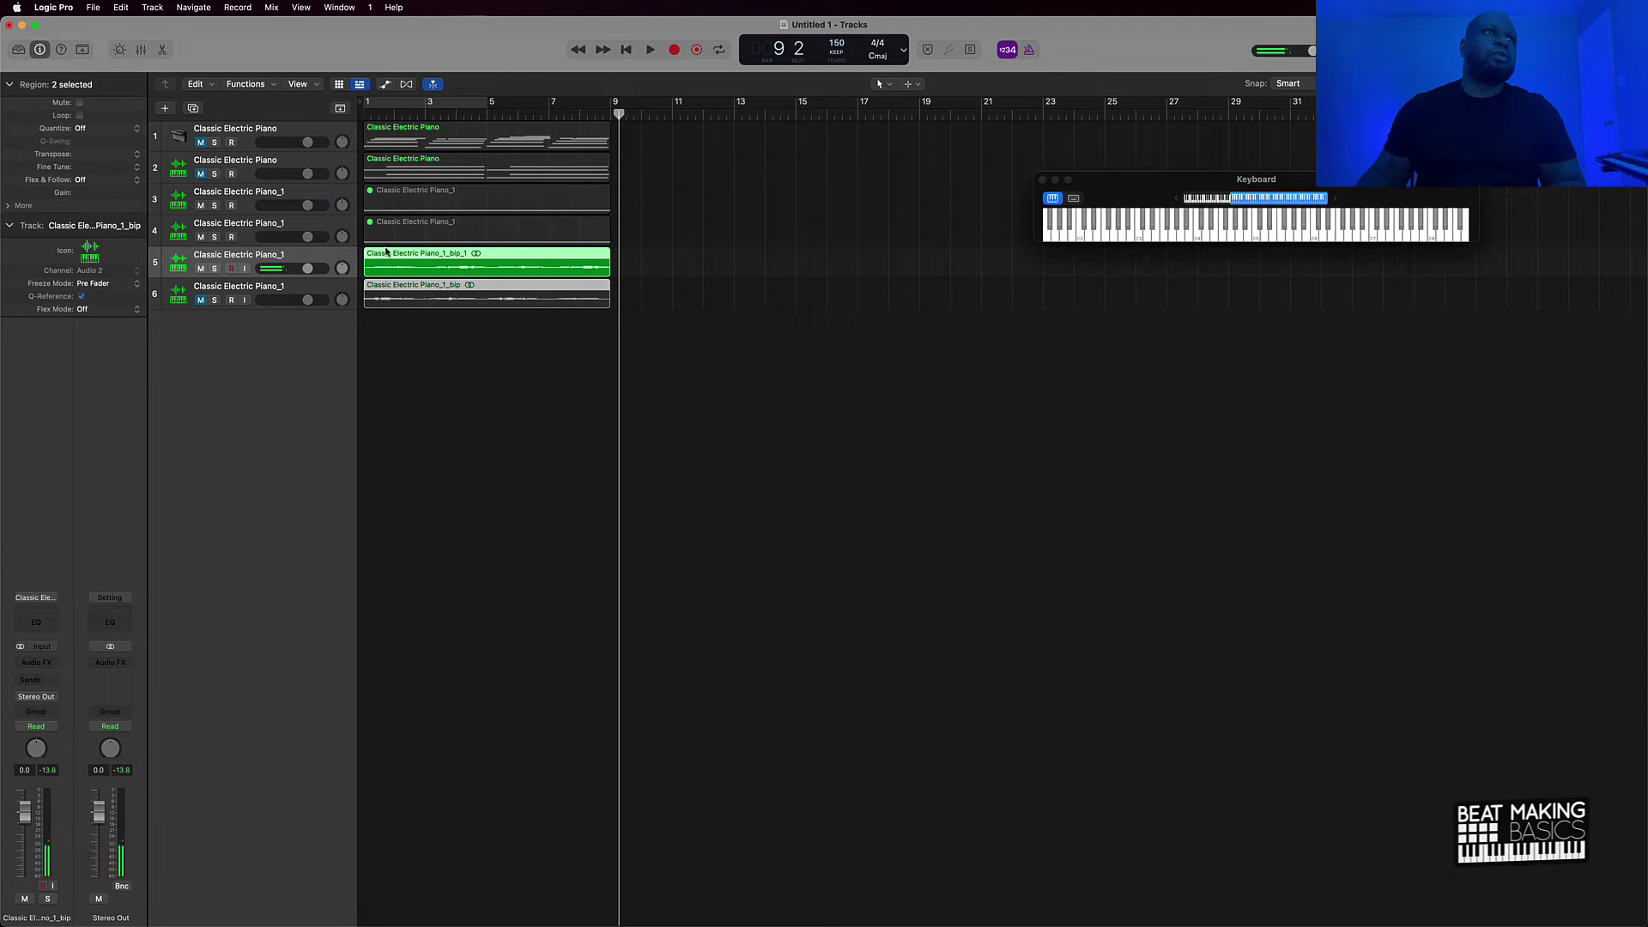
- Unmute track 6, mute track 5, play from bar 1 to hear track 6 alone, then select track 5
{"action": "left_click", "coordinate": [201, 300]}
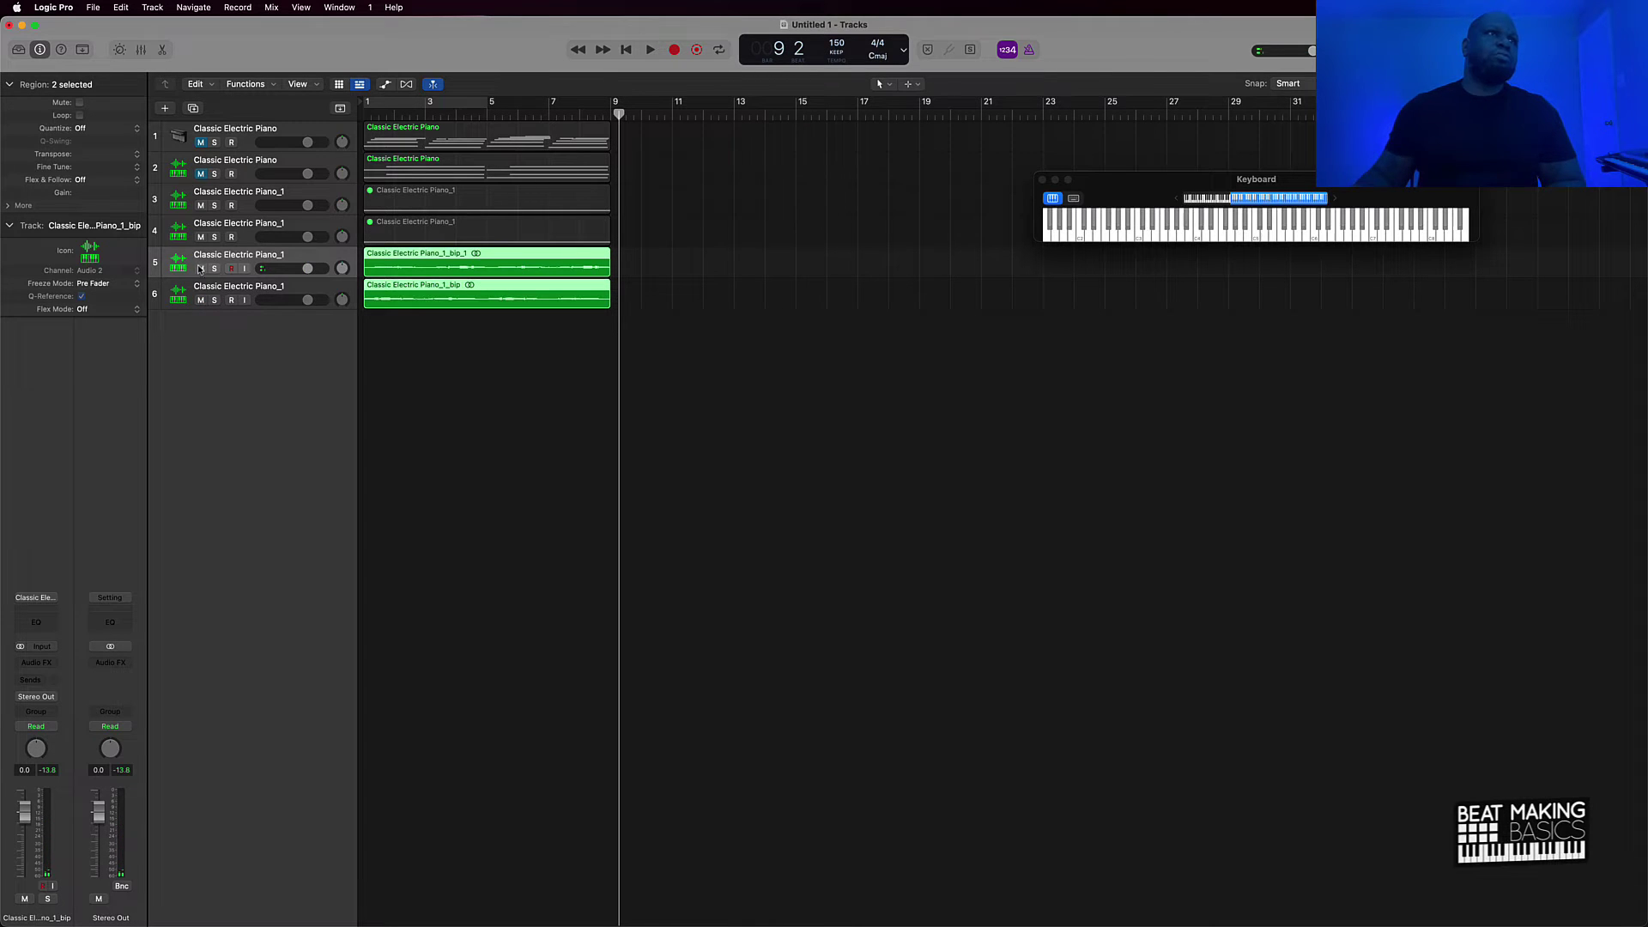
{"action": "left_click", "coordinate": [199, 269]}
{"action": "key", "text": "Return"}
{"action": "key", "text": "space"}
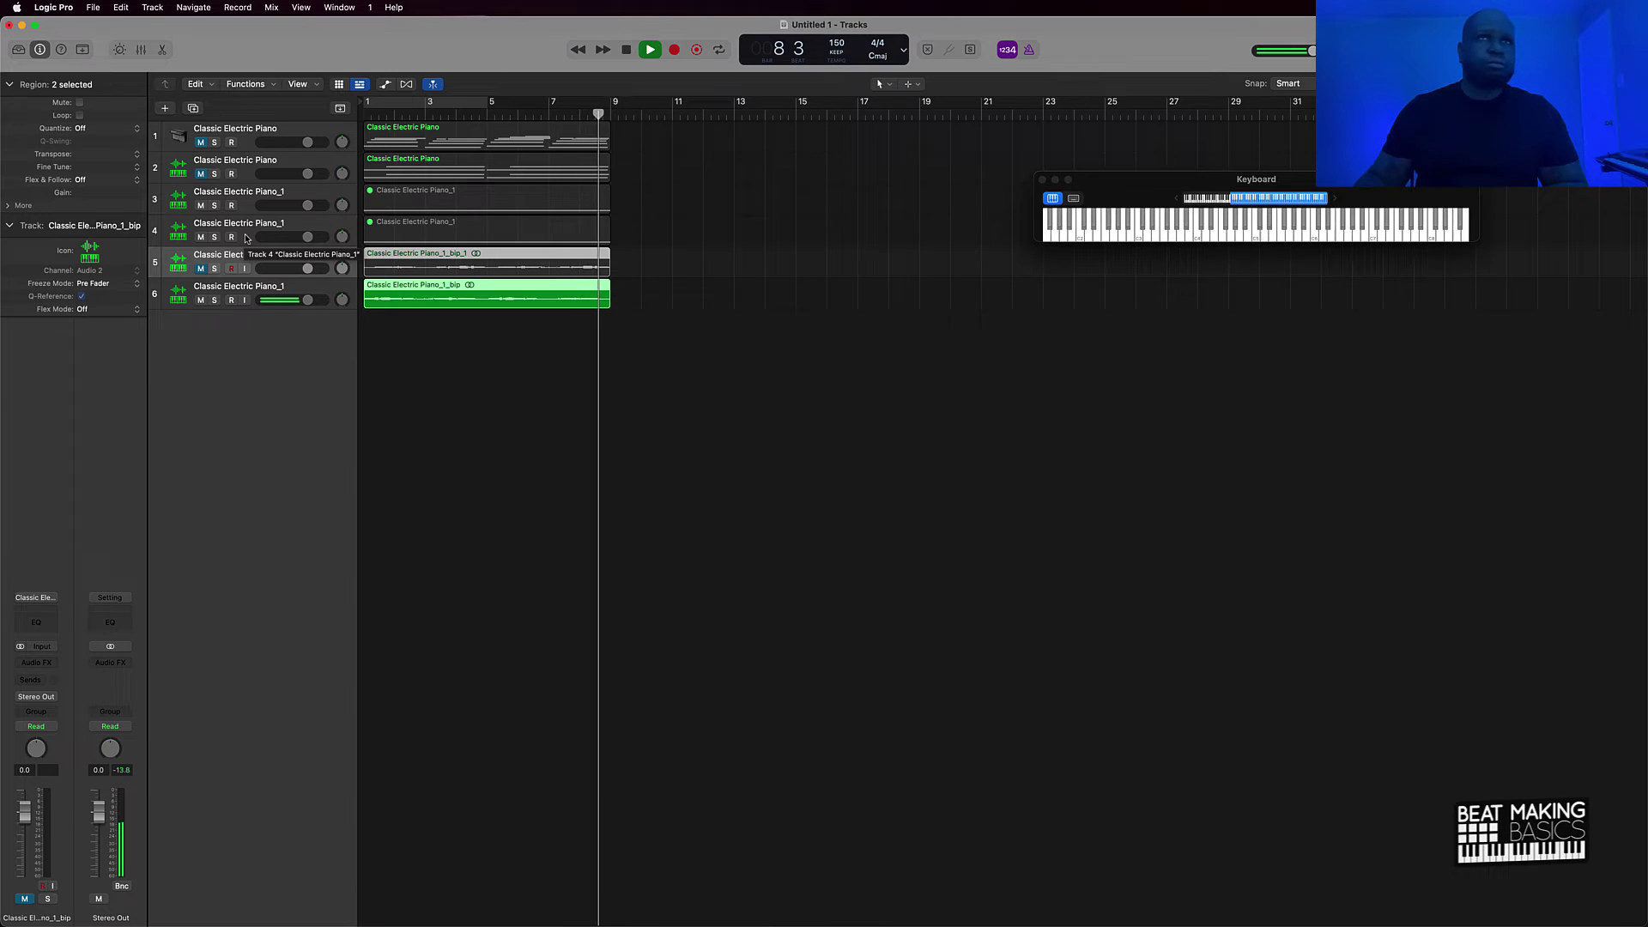
{"action": "key", "text": "space"}
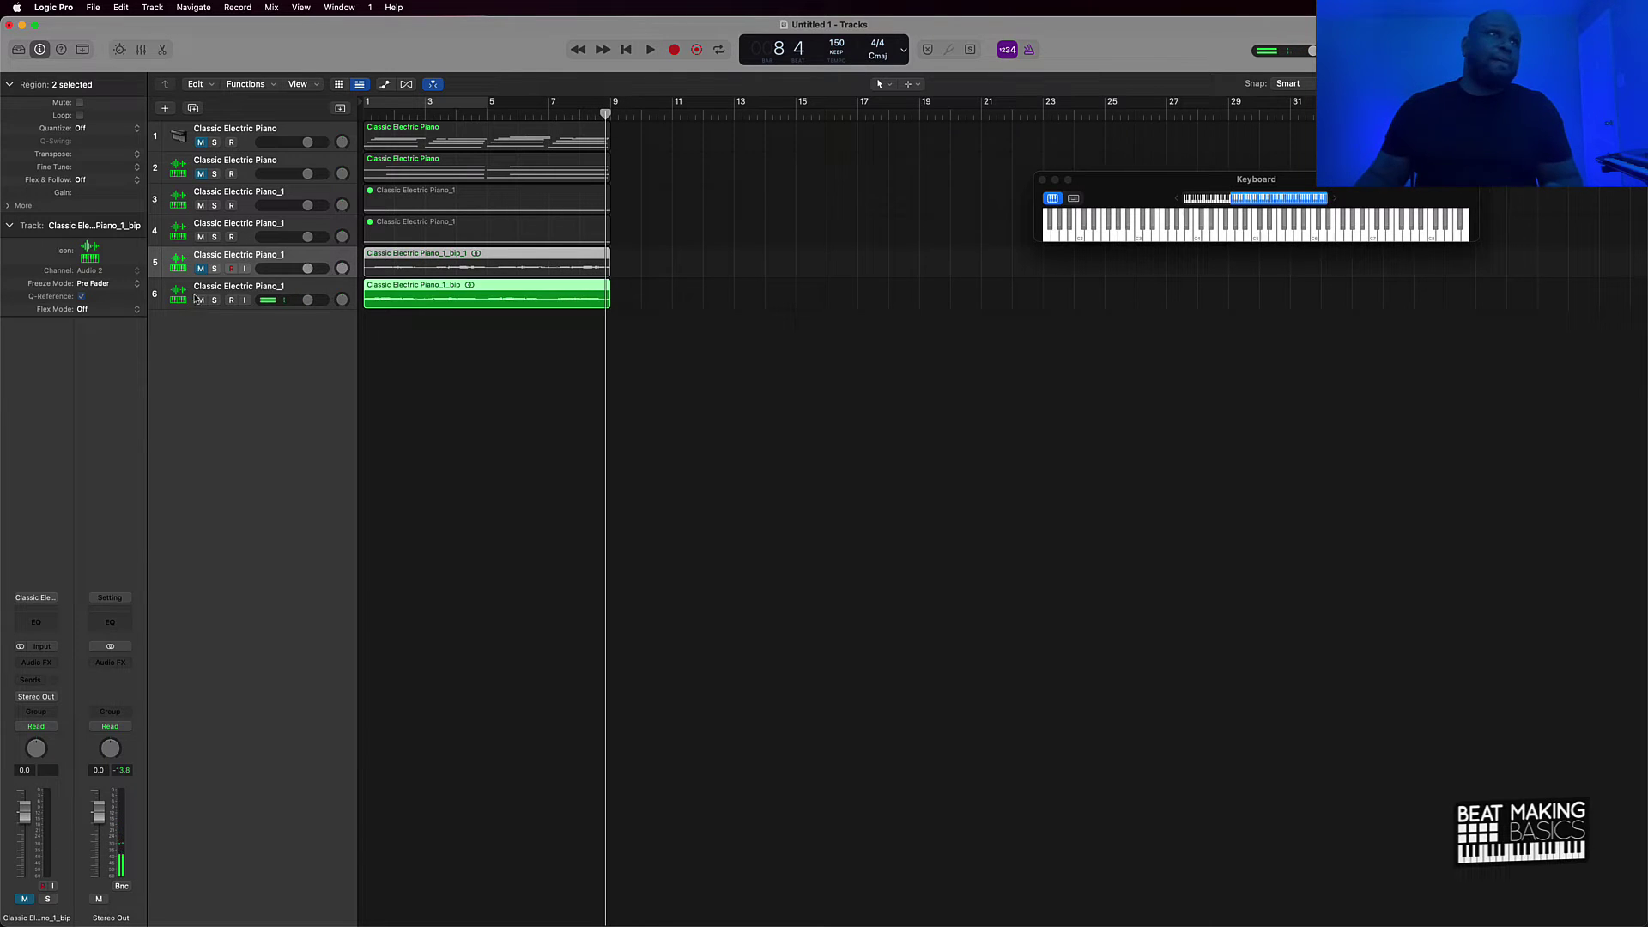
{"action": "left_click", "coordinate": [162, 296]}
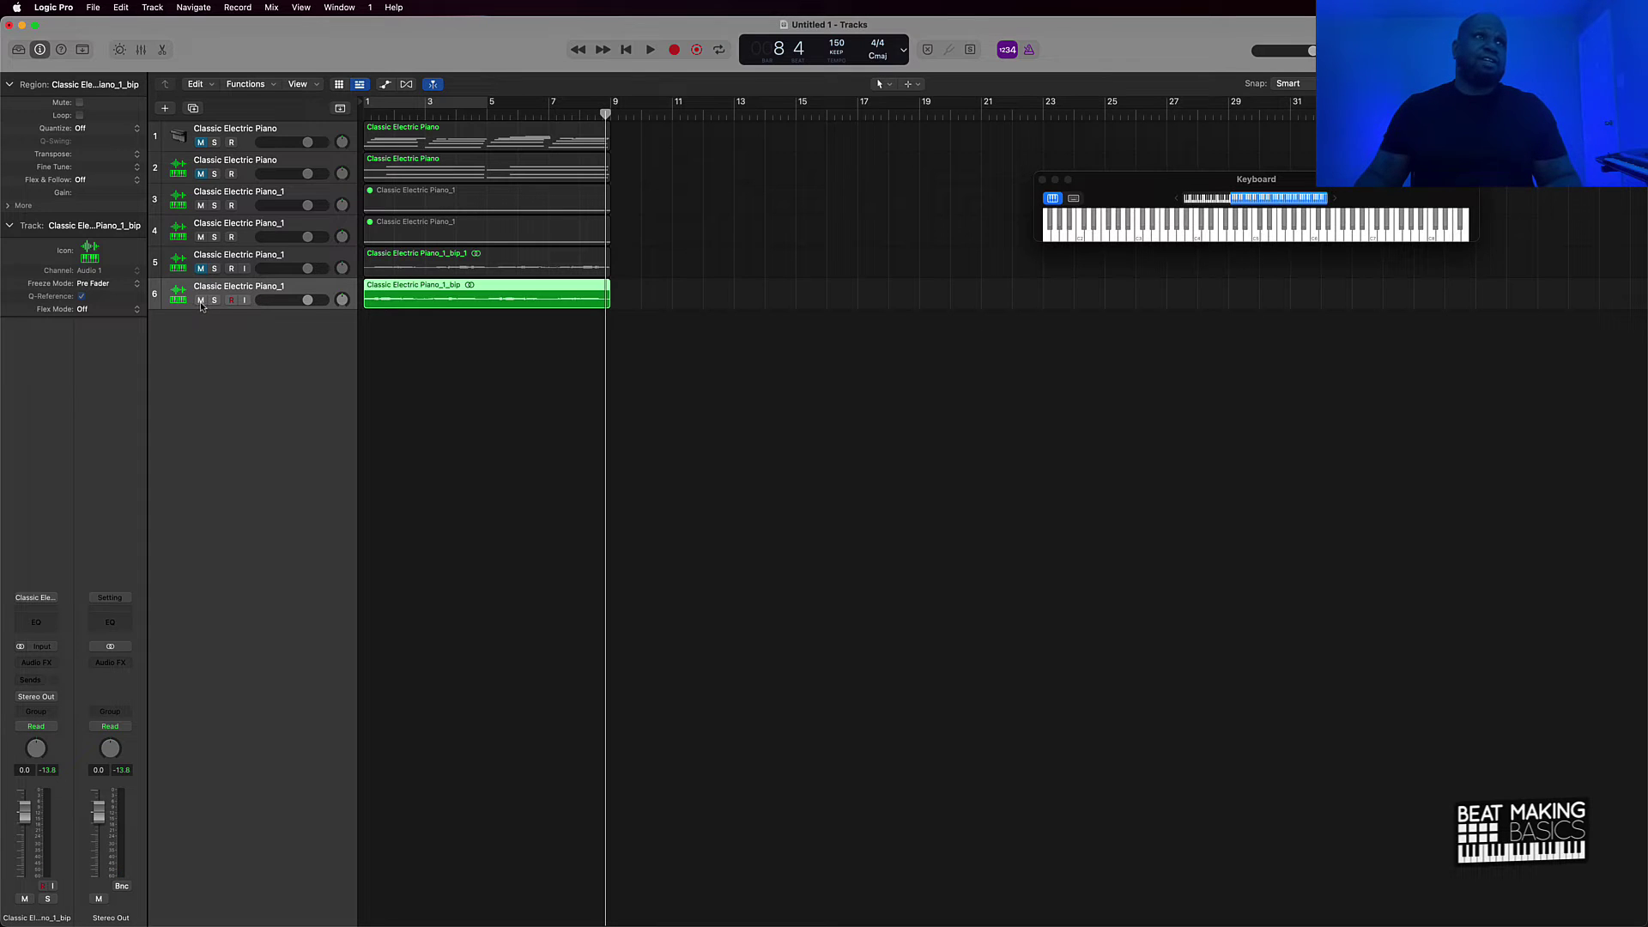
{"action": "left_click", "coordinate": [198, 272]}
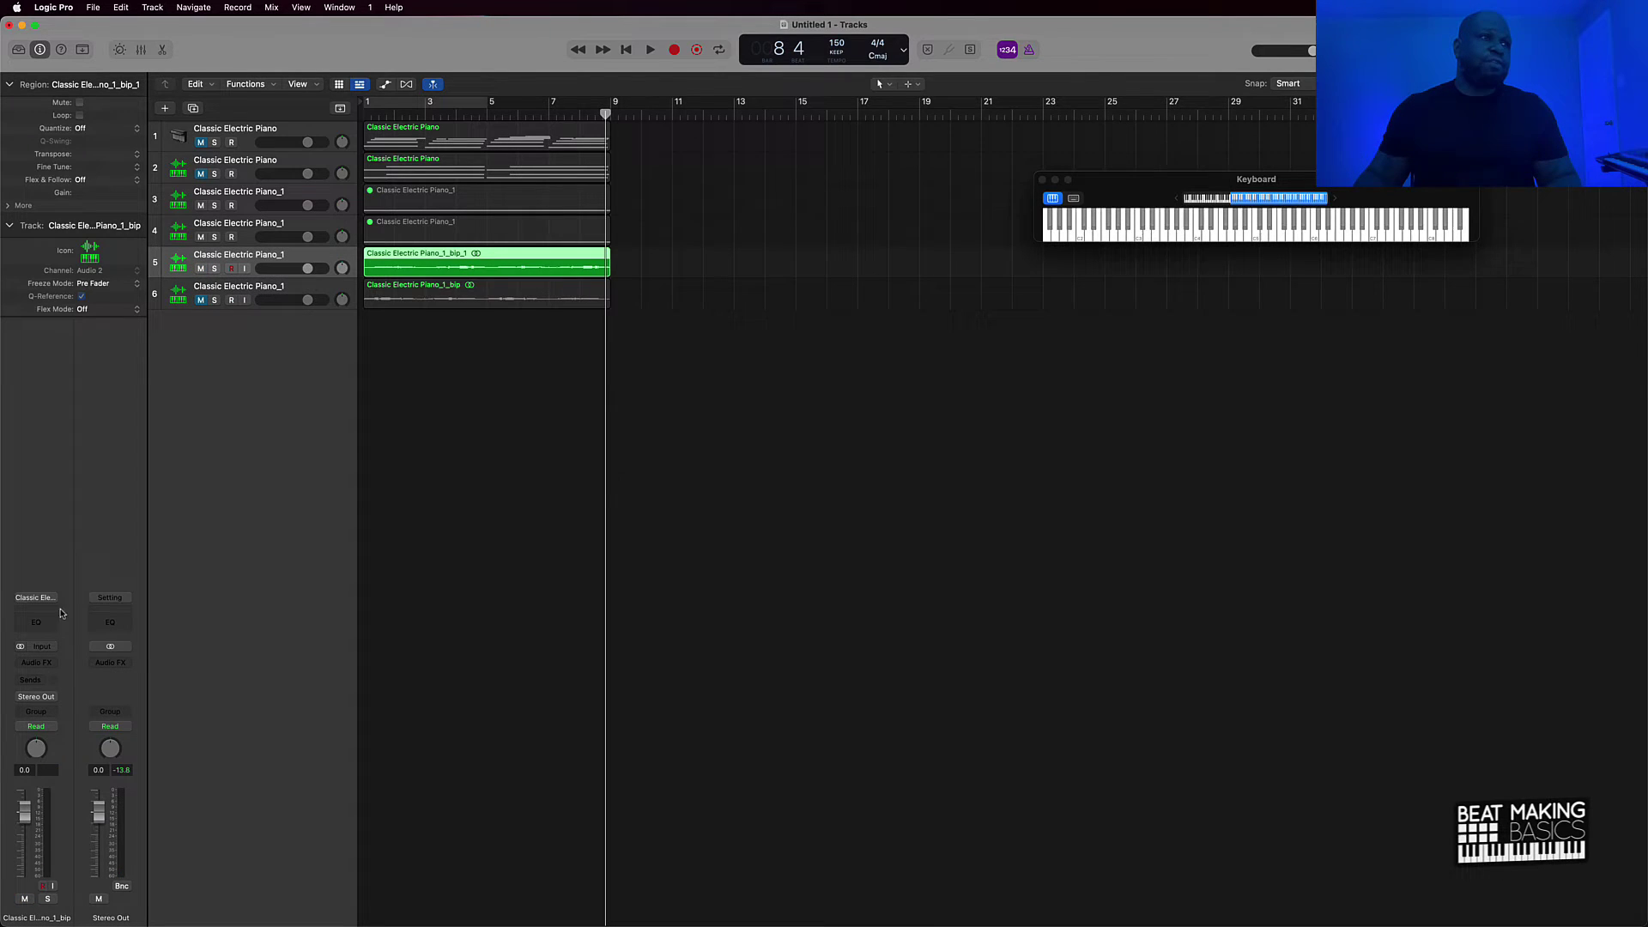
- Insert a Channel EQ on track 5 with a low cut at 80 Hz and high cut at 5 kHz
{"action": "left_click", "coordinate": [32, 622]}
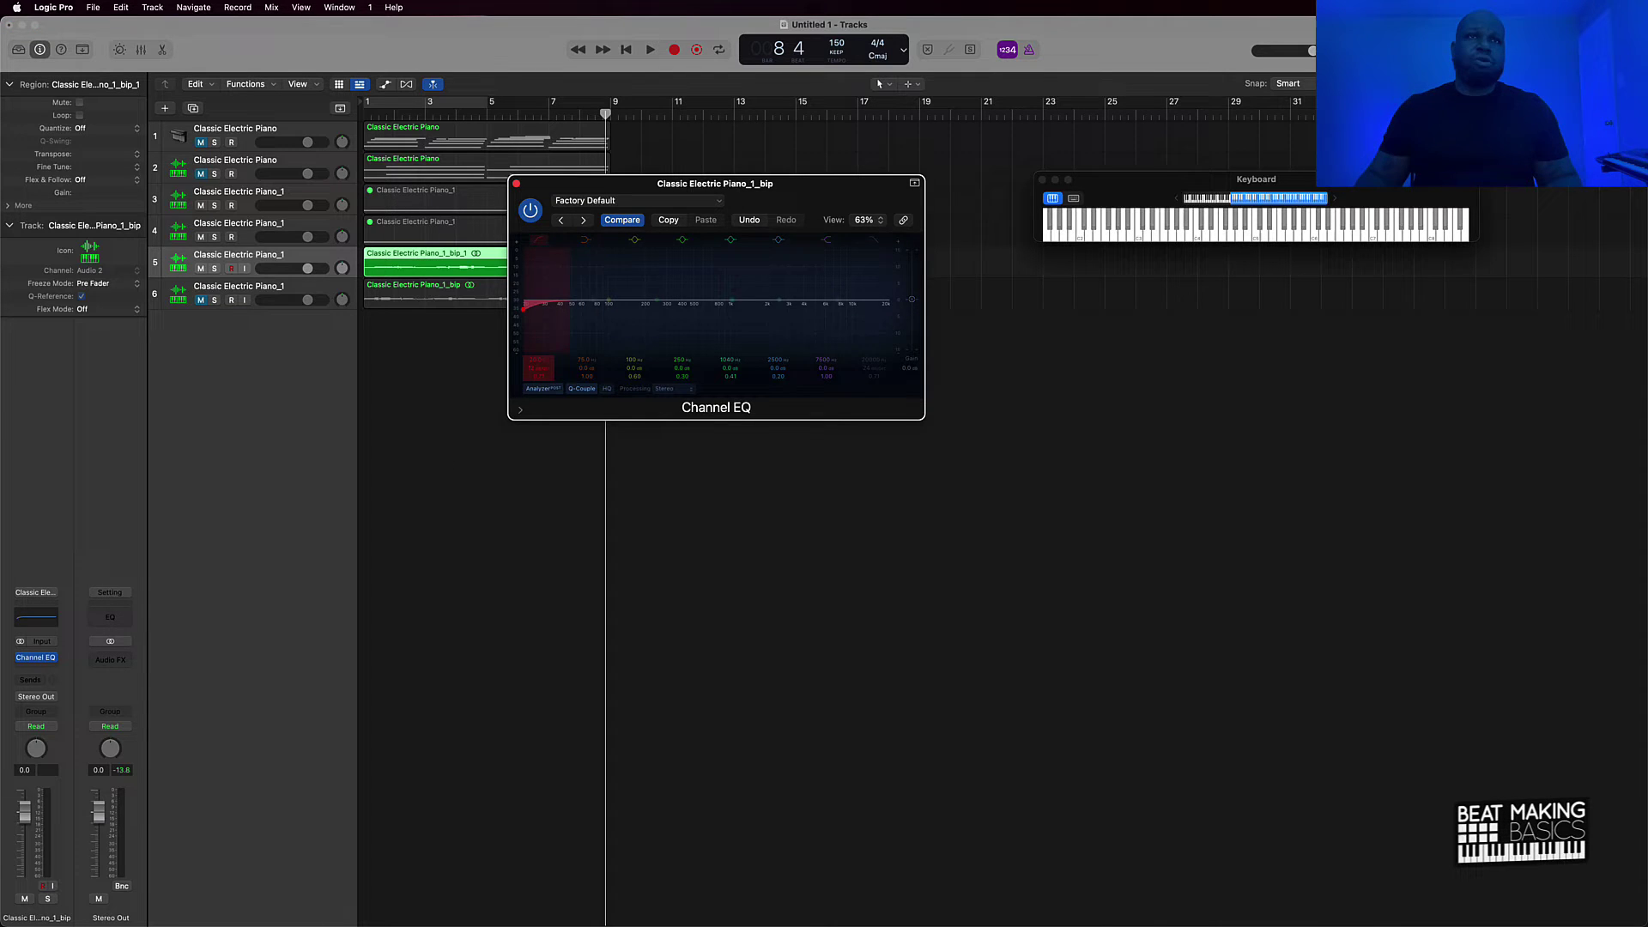
{"action": "left_click_drag", "start_coordinate": [524, 305], "coordinate": [592, 302]}
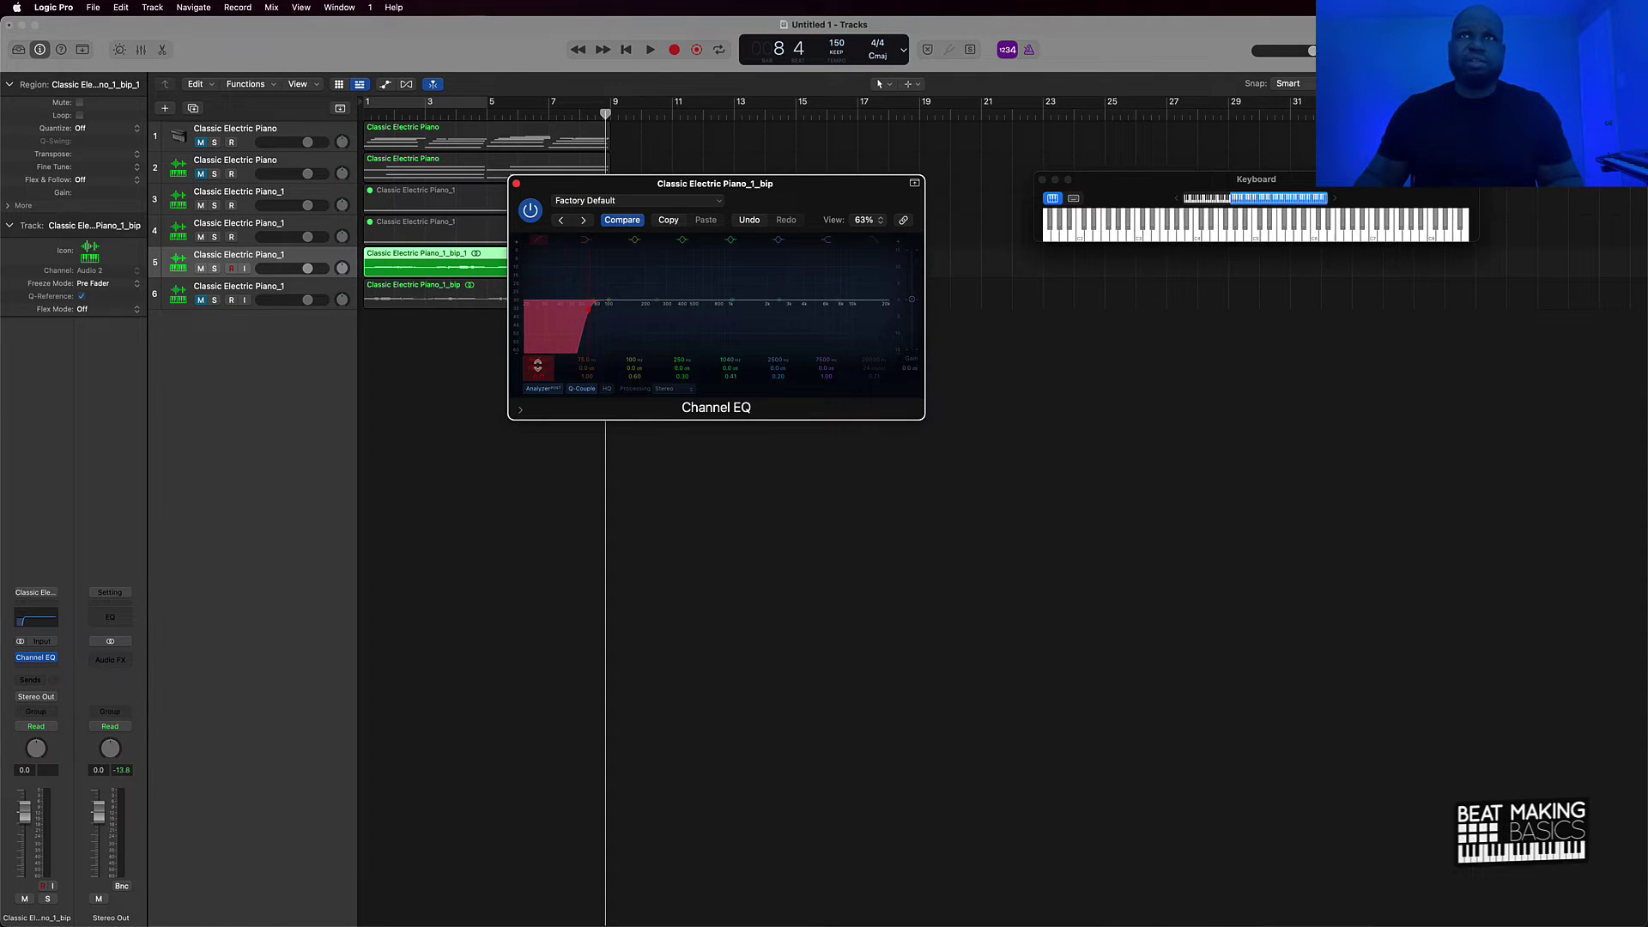
{"action": "left_click", "coordinate": [875, 239]}
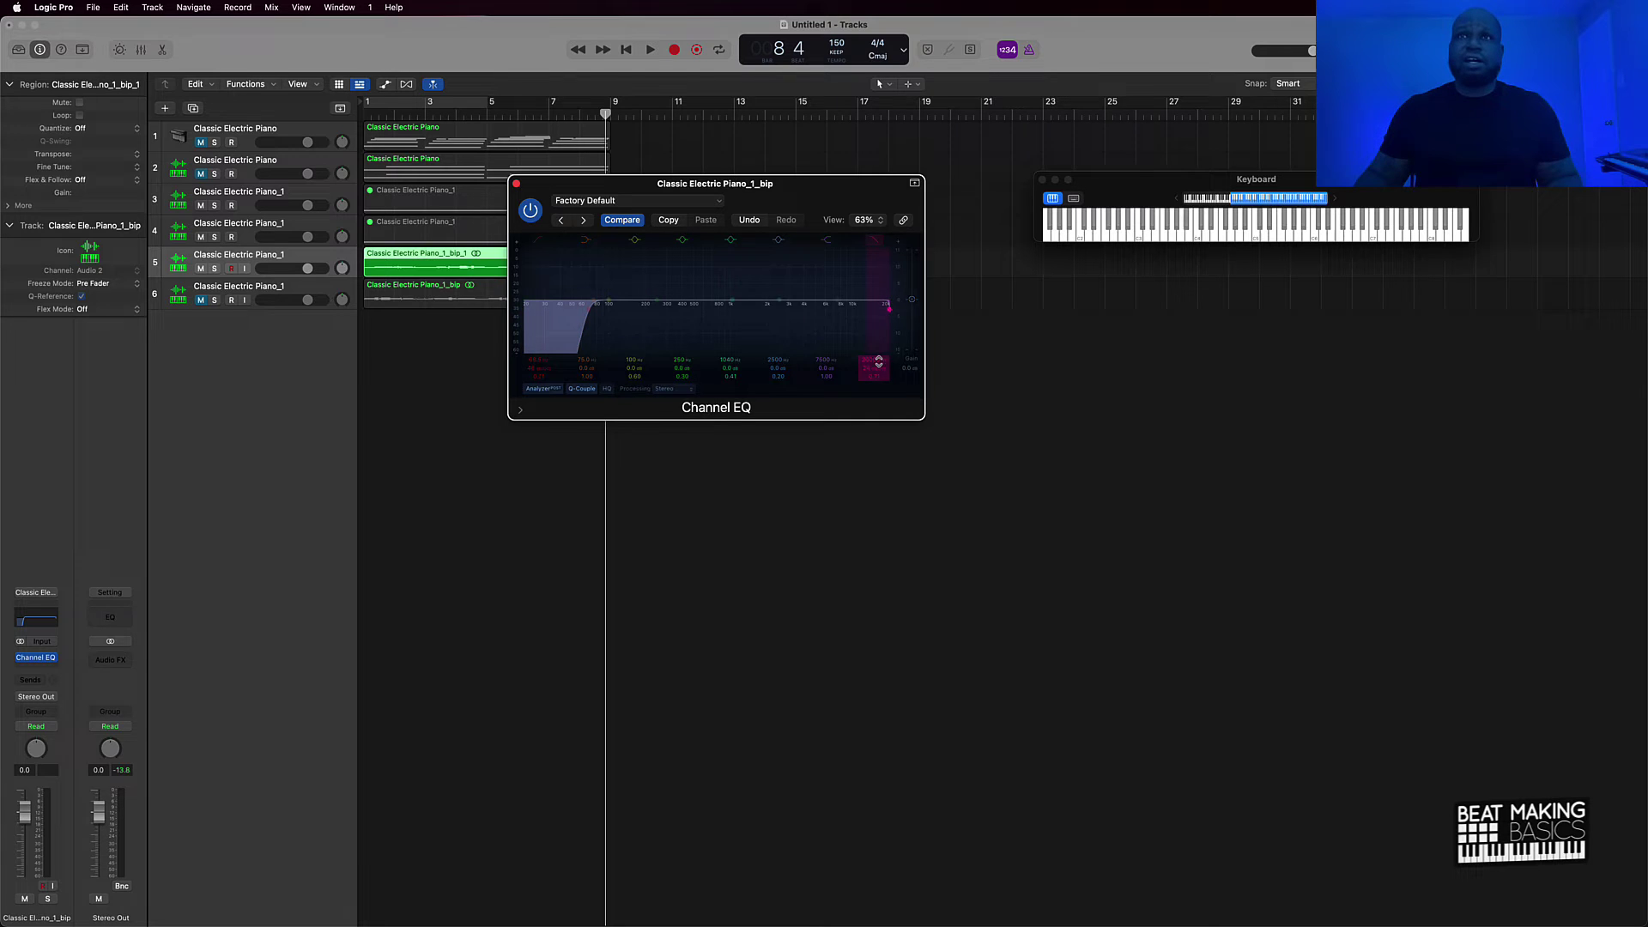
{"action": "left_click_drag", "start_coordinate": [873, 308], "coordinate": [826, 308]}
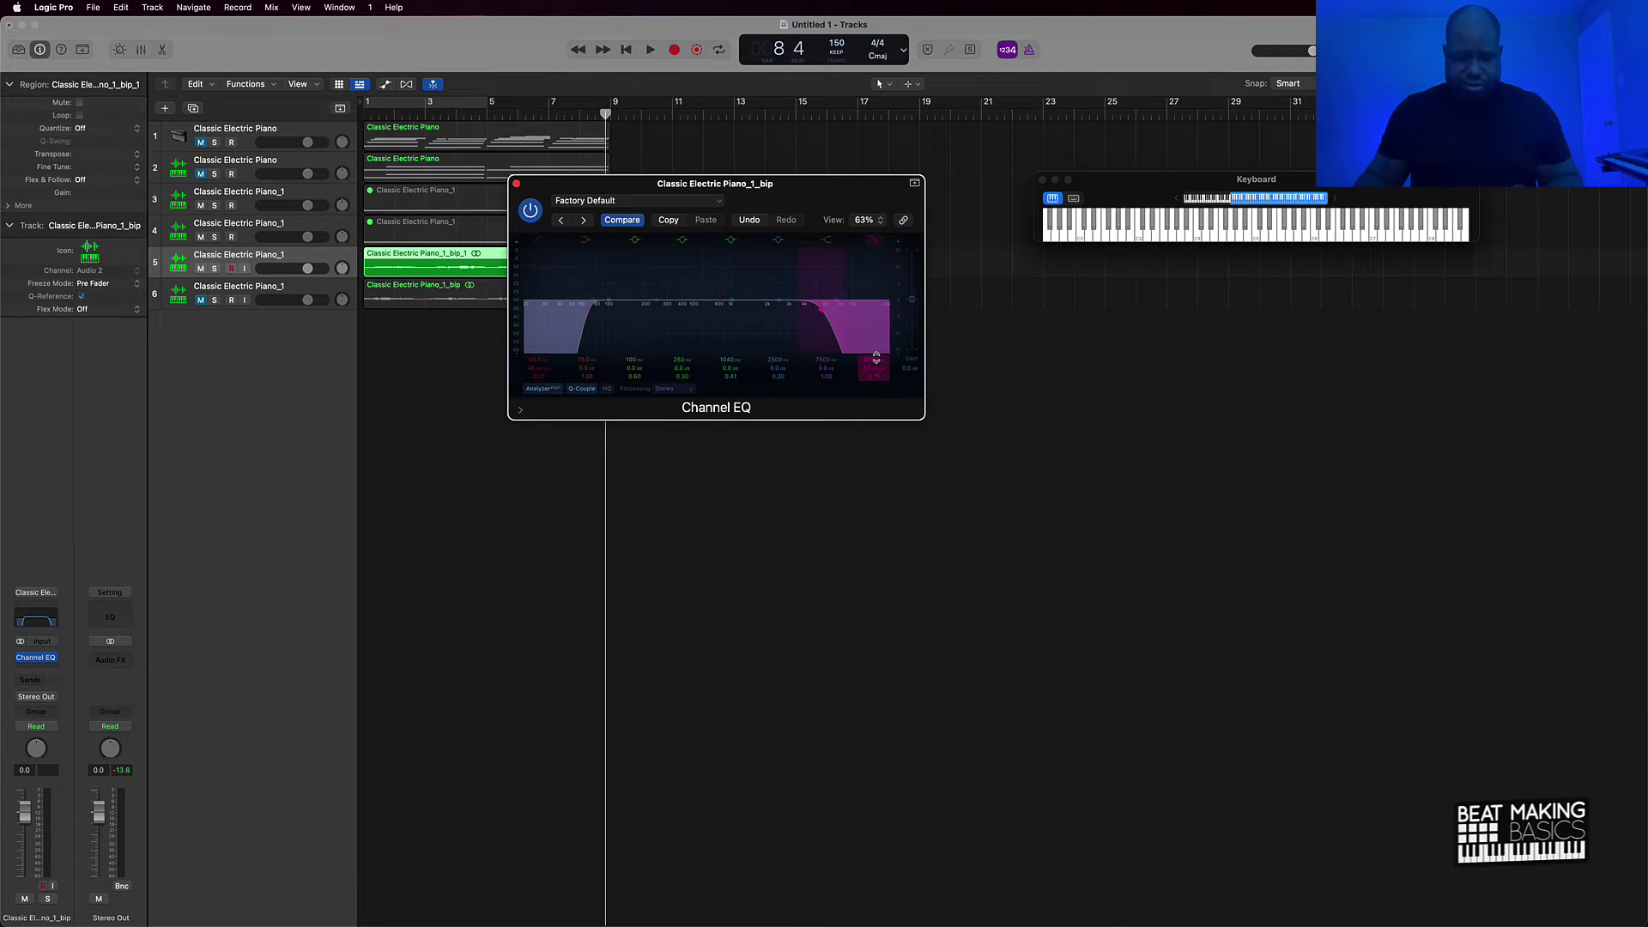
- Loop bars 1–9, play the loop, and close the Channel EQ window
{"action": "left_click", "coordinate": [429, 102]}
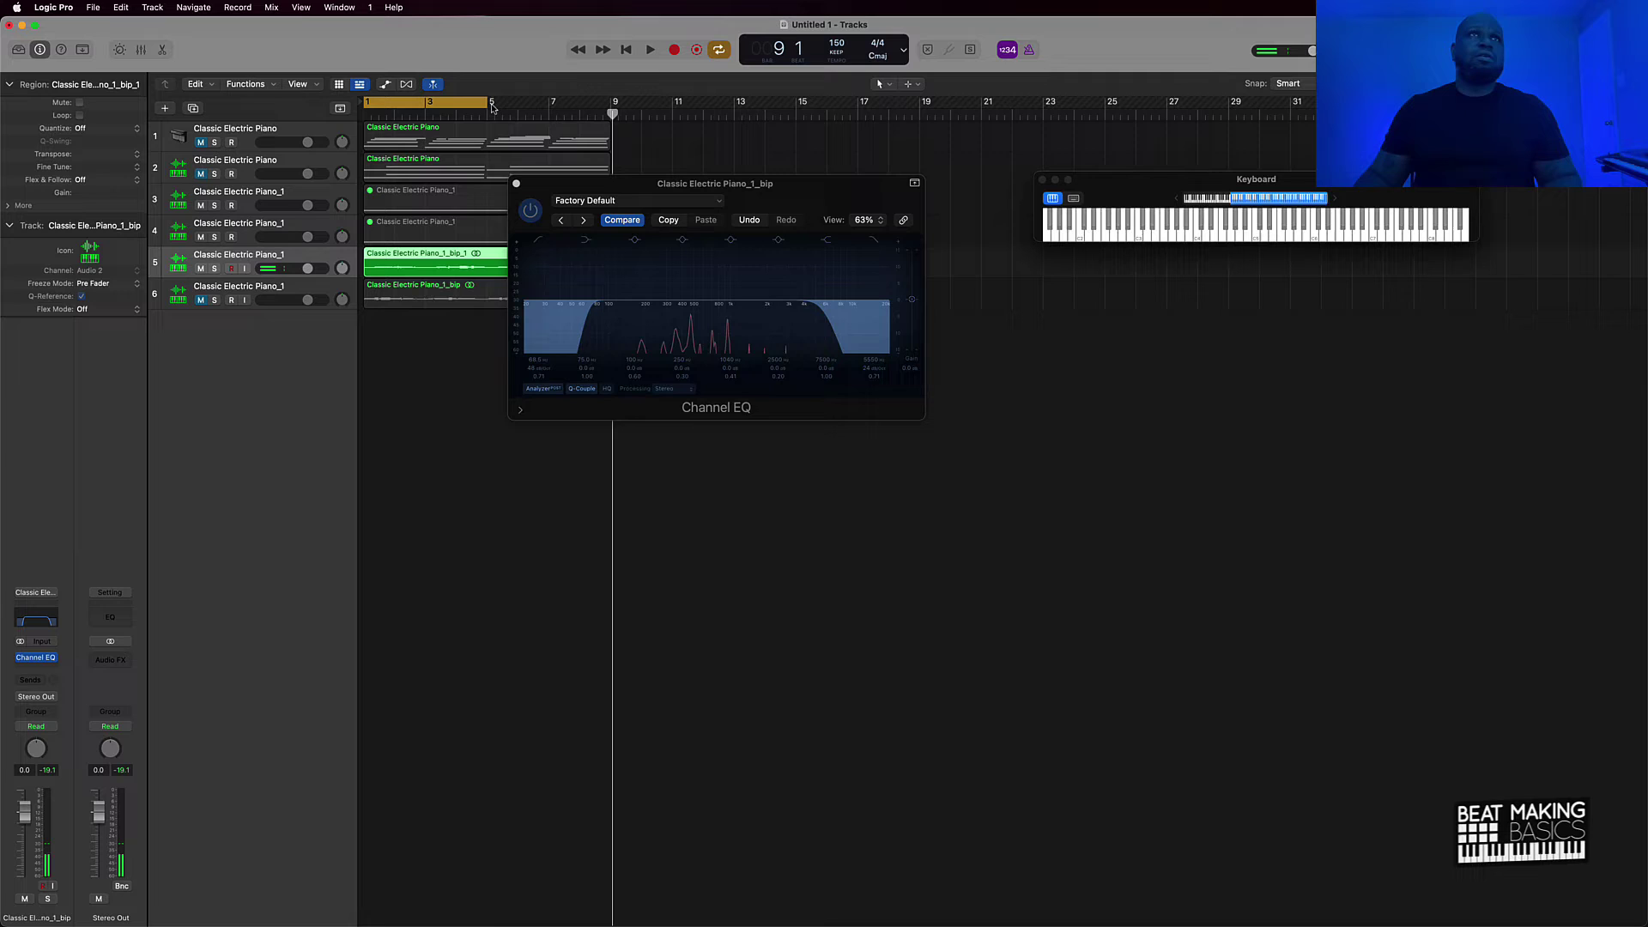
{"action": "left_click_drag", "start_coordinate": [491, 106], "coordinate": [612, 106]}
{"action": "key", "text": "space"}
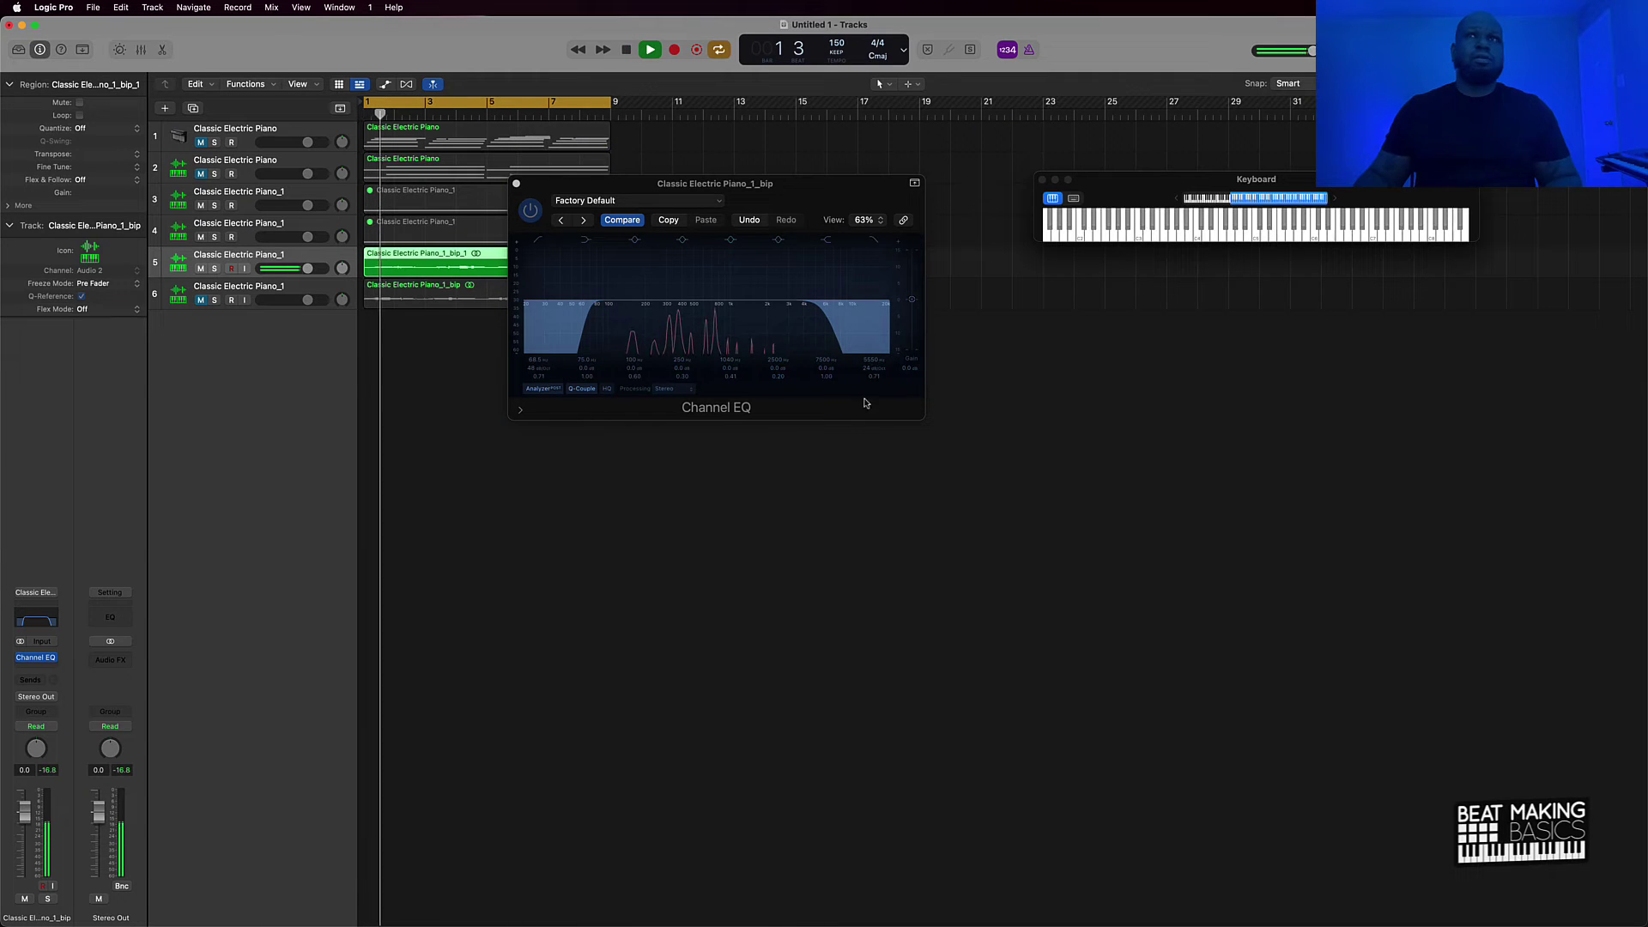
{"action": "left_click", "coordinate": [712, 309]}
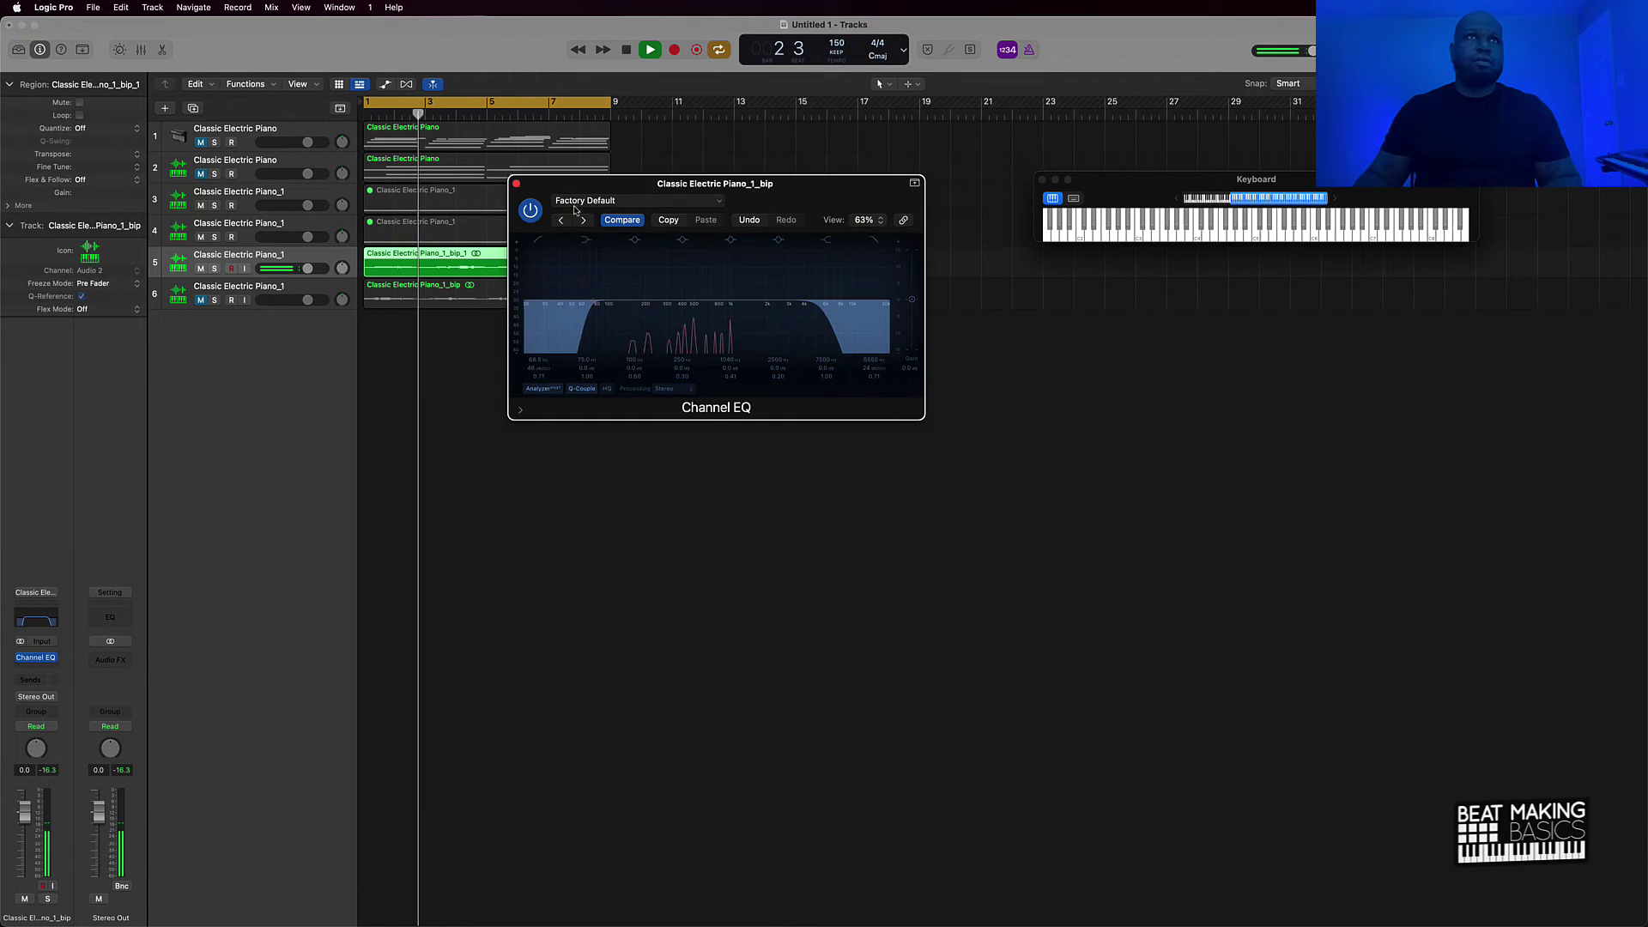
{"action": "left_click", "coordinate": [515, 183]}
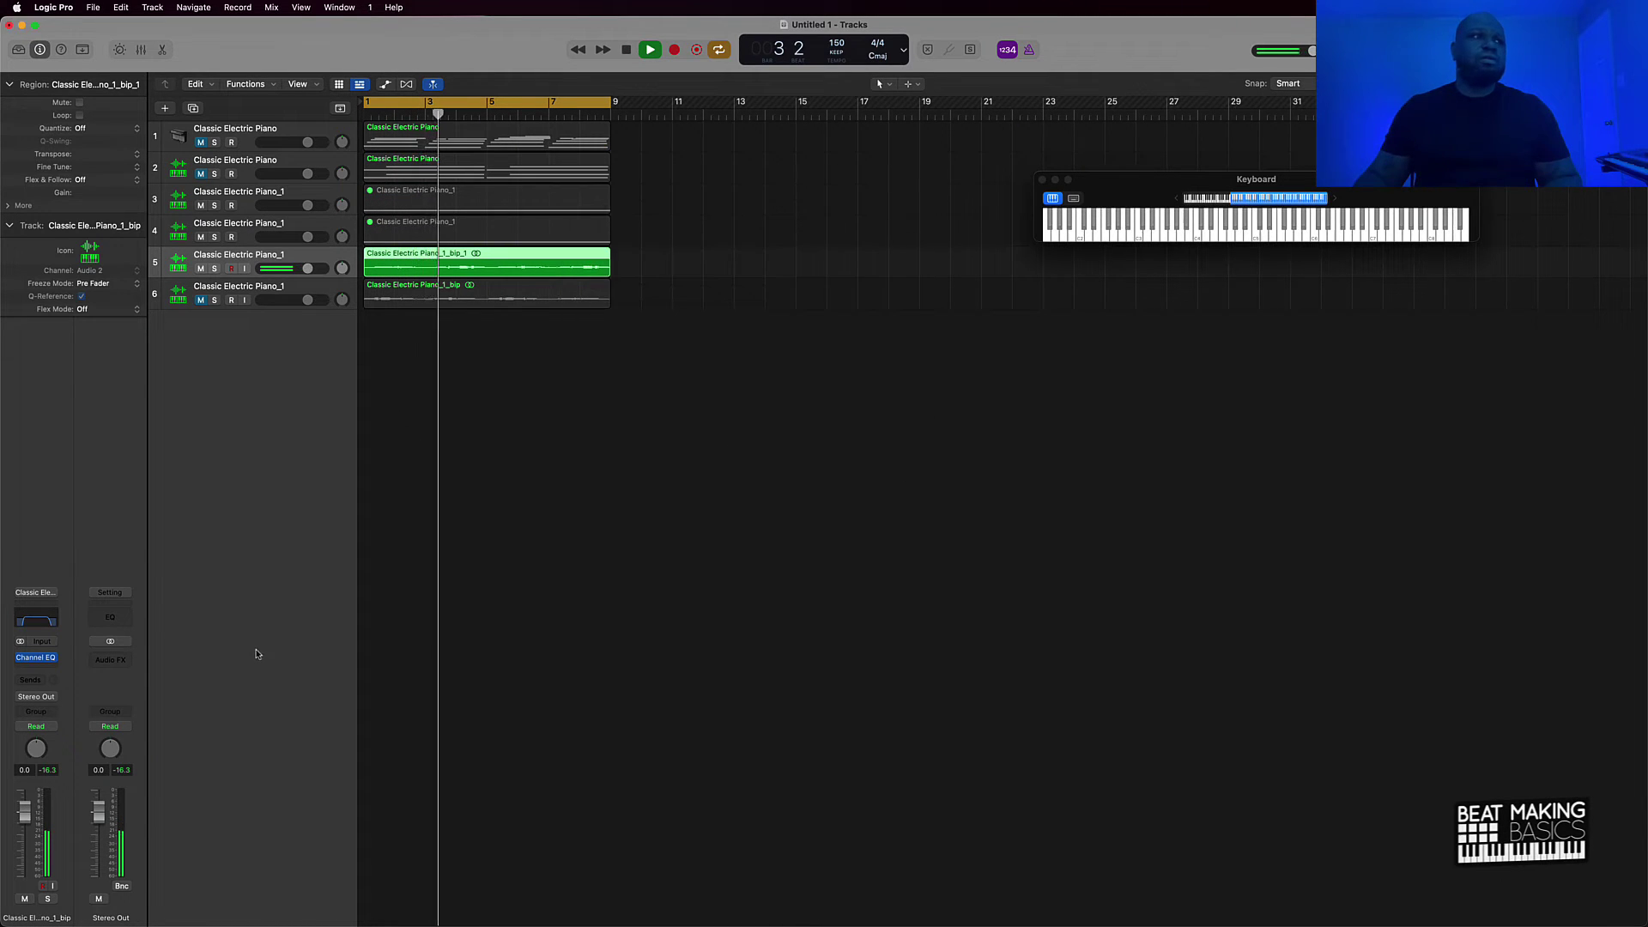
- Stop playback and insert RC-20 Retro Color in stereo on track 5
{"action": "key", "text": "space"}
{"action": "left_click", "coordinate": [35, 666]}
{"action": "mouse_move", "coordinate": [69, 716]}
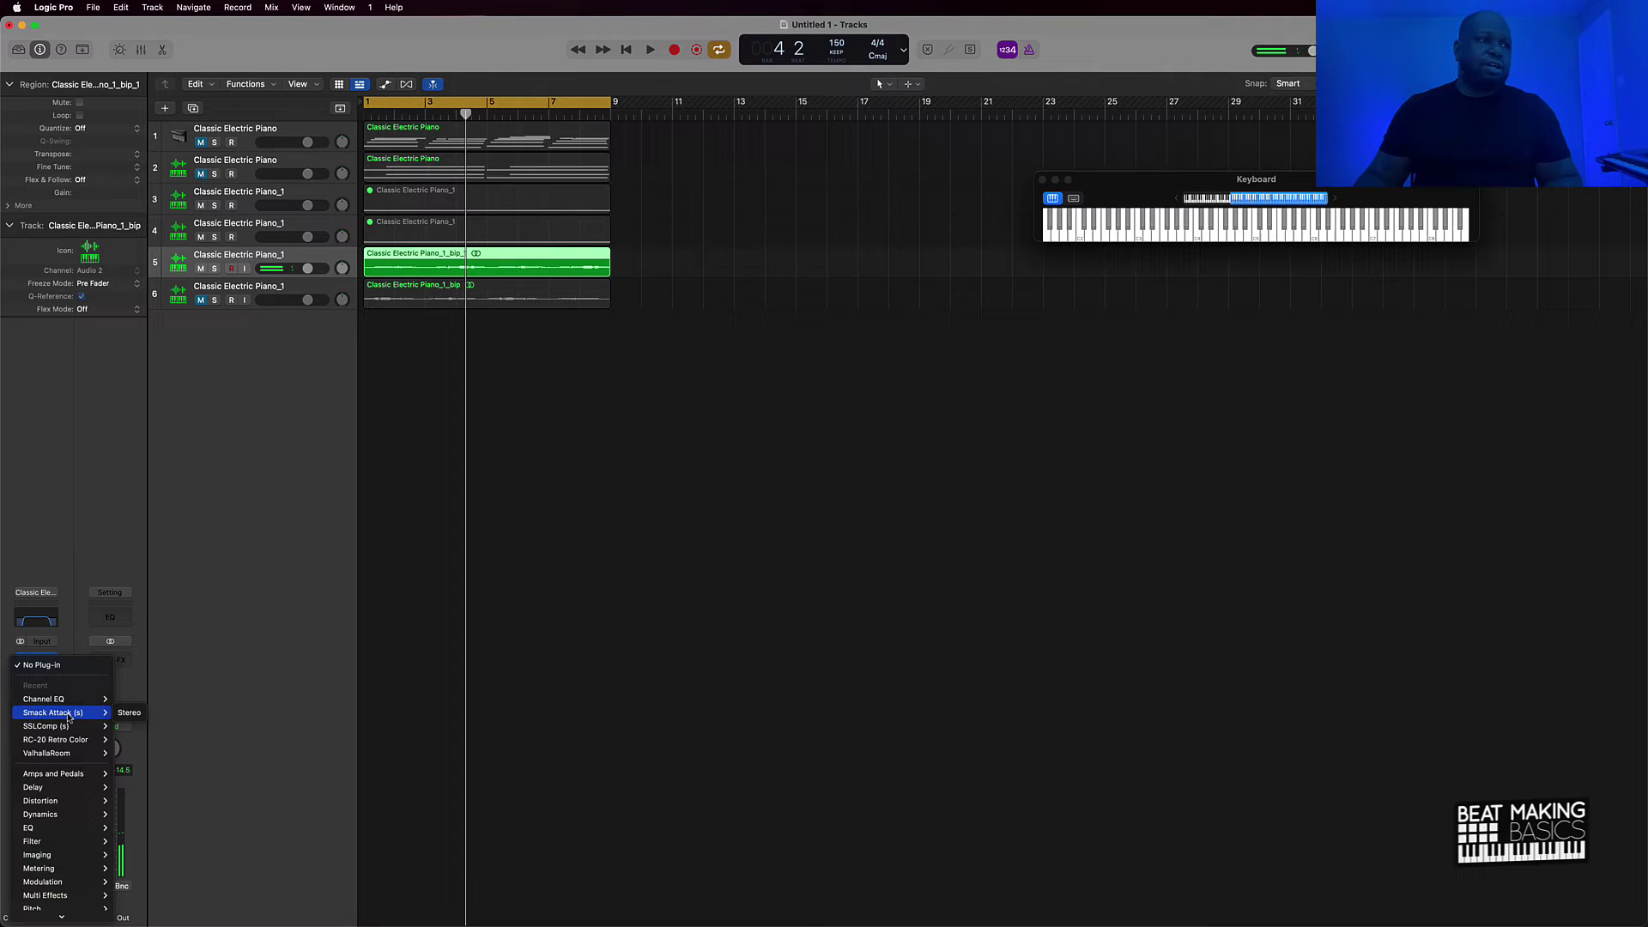
{"action": "scroll", "coordinate": [62, 721], "scroll_direction": "down", "scroll_amount": 3}
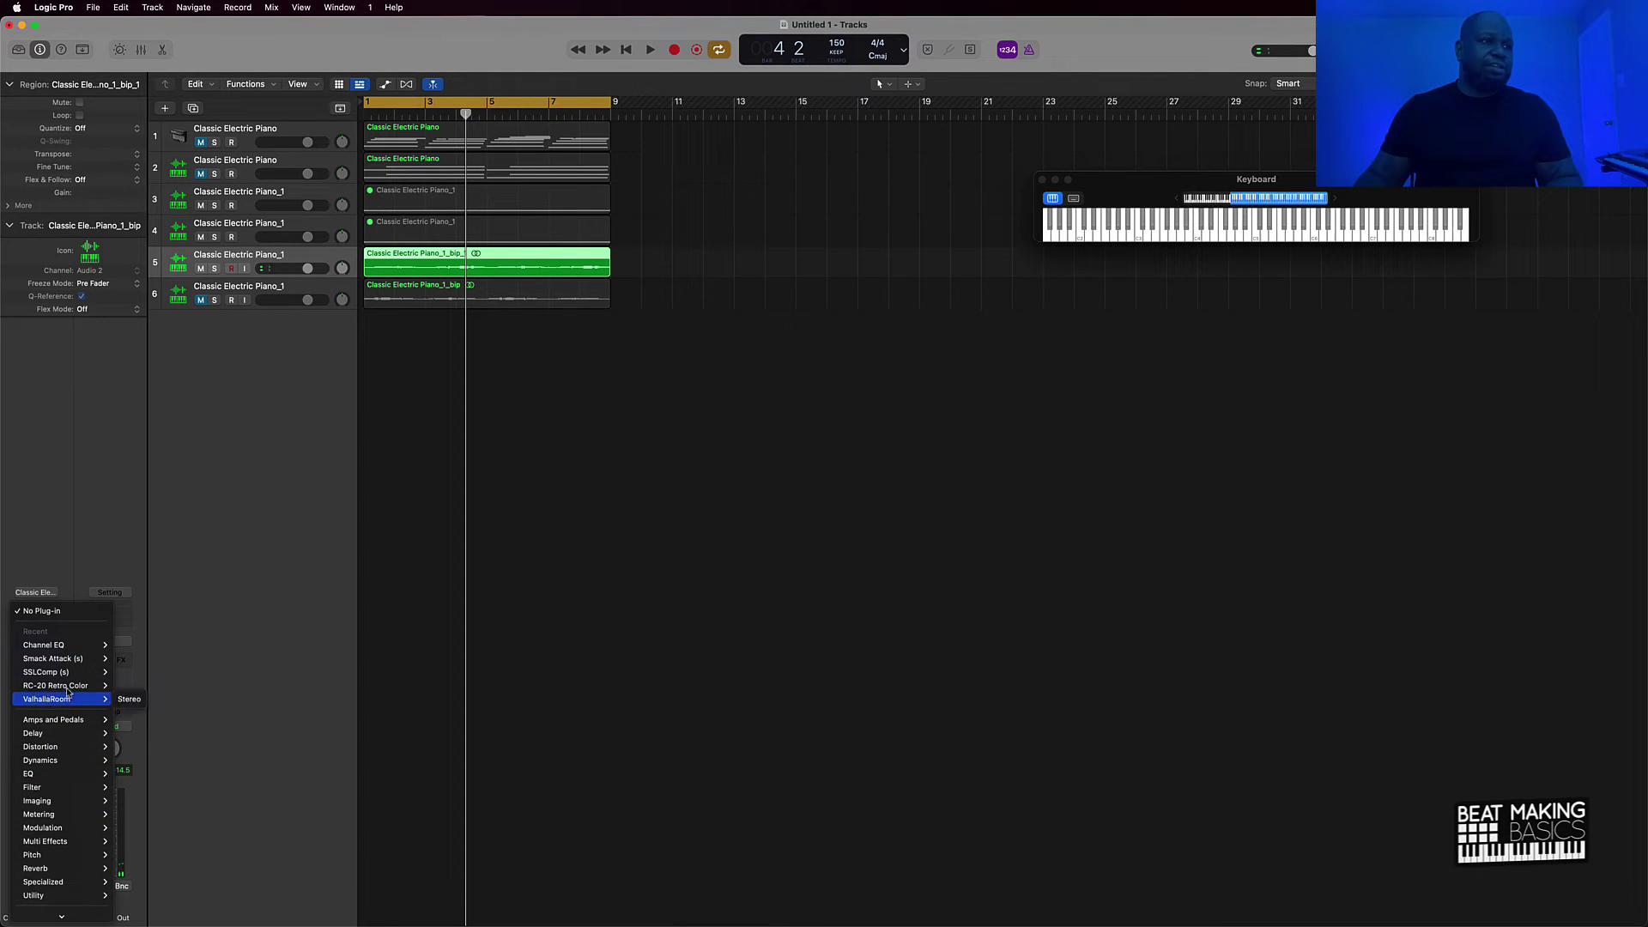
{"action": "mouse_move", "coordinate": [65, 686]}
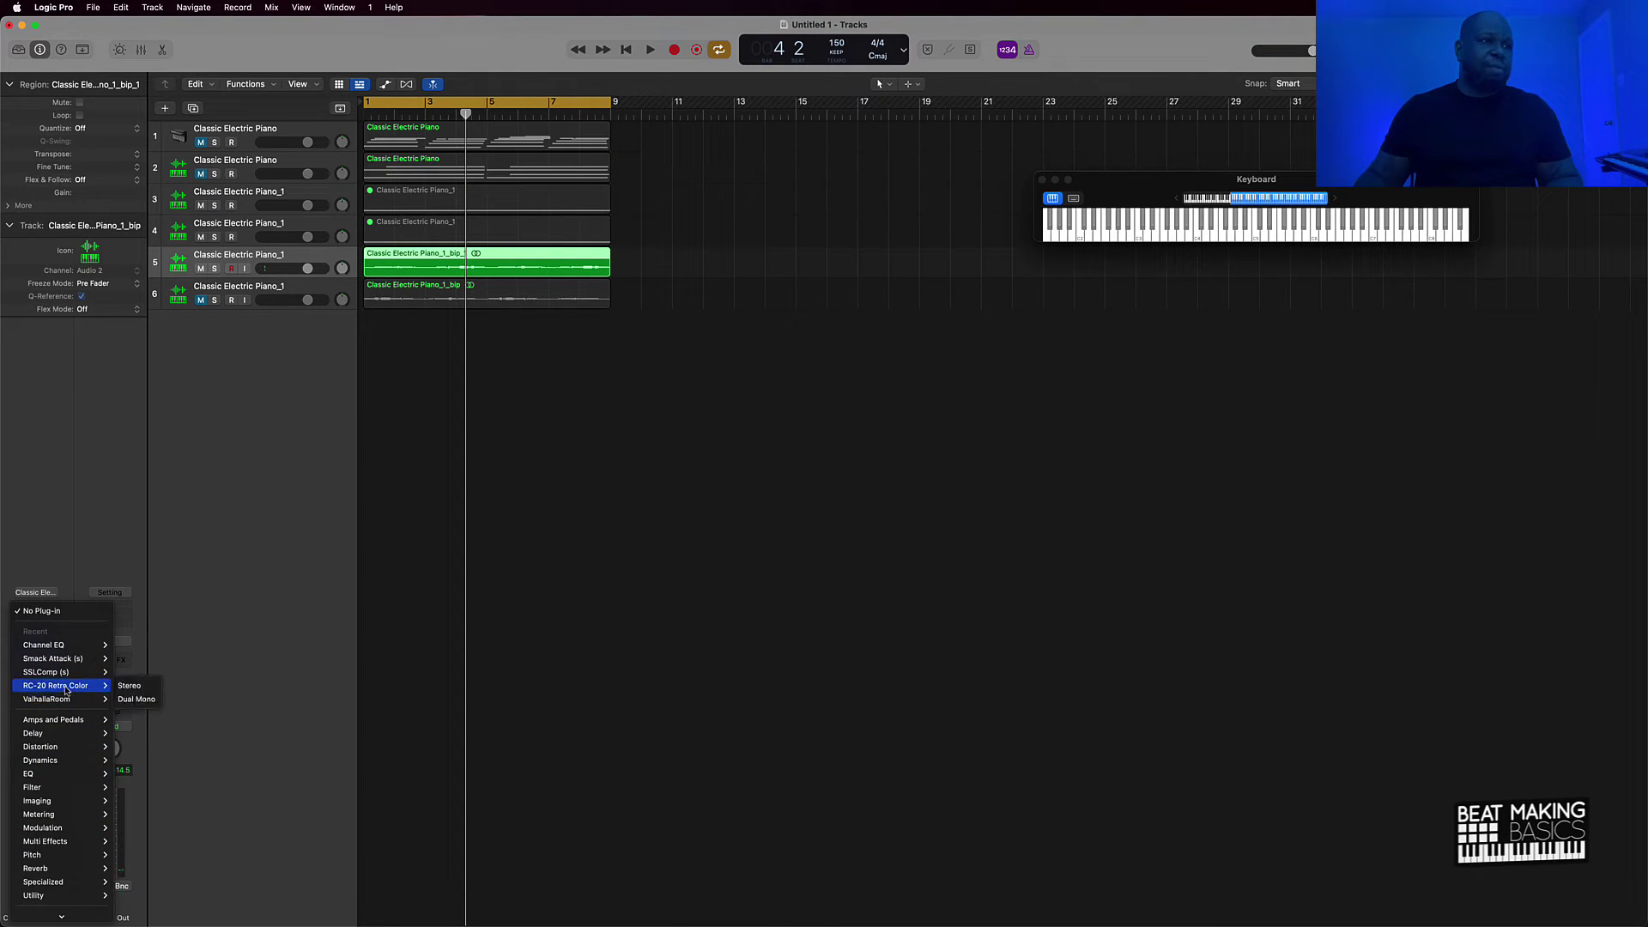
{"action": "left_click", "coordinate": [117, 686]}
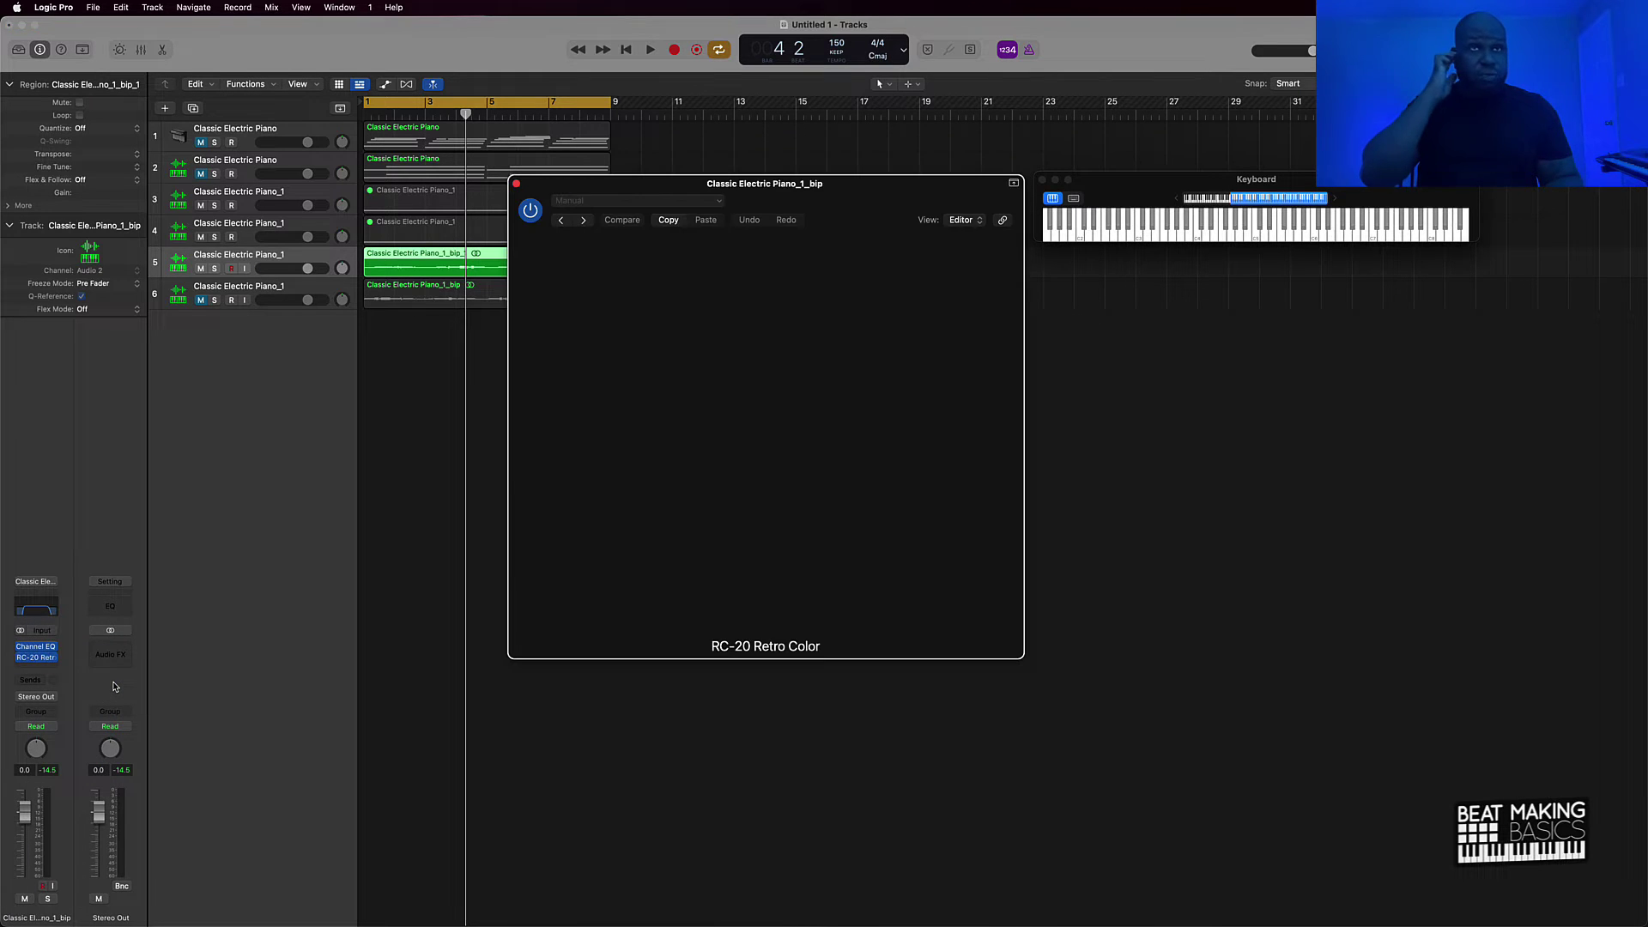
- Switch RC-20 to the VHS preset while auditioning the loop, then close its window
{"action": "key", "text": "space"}
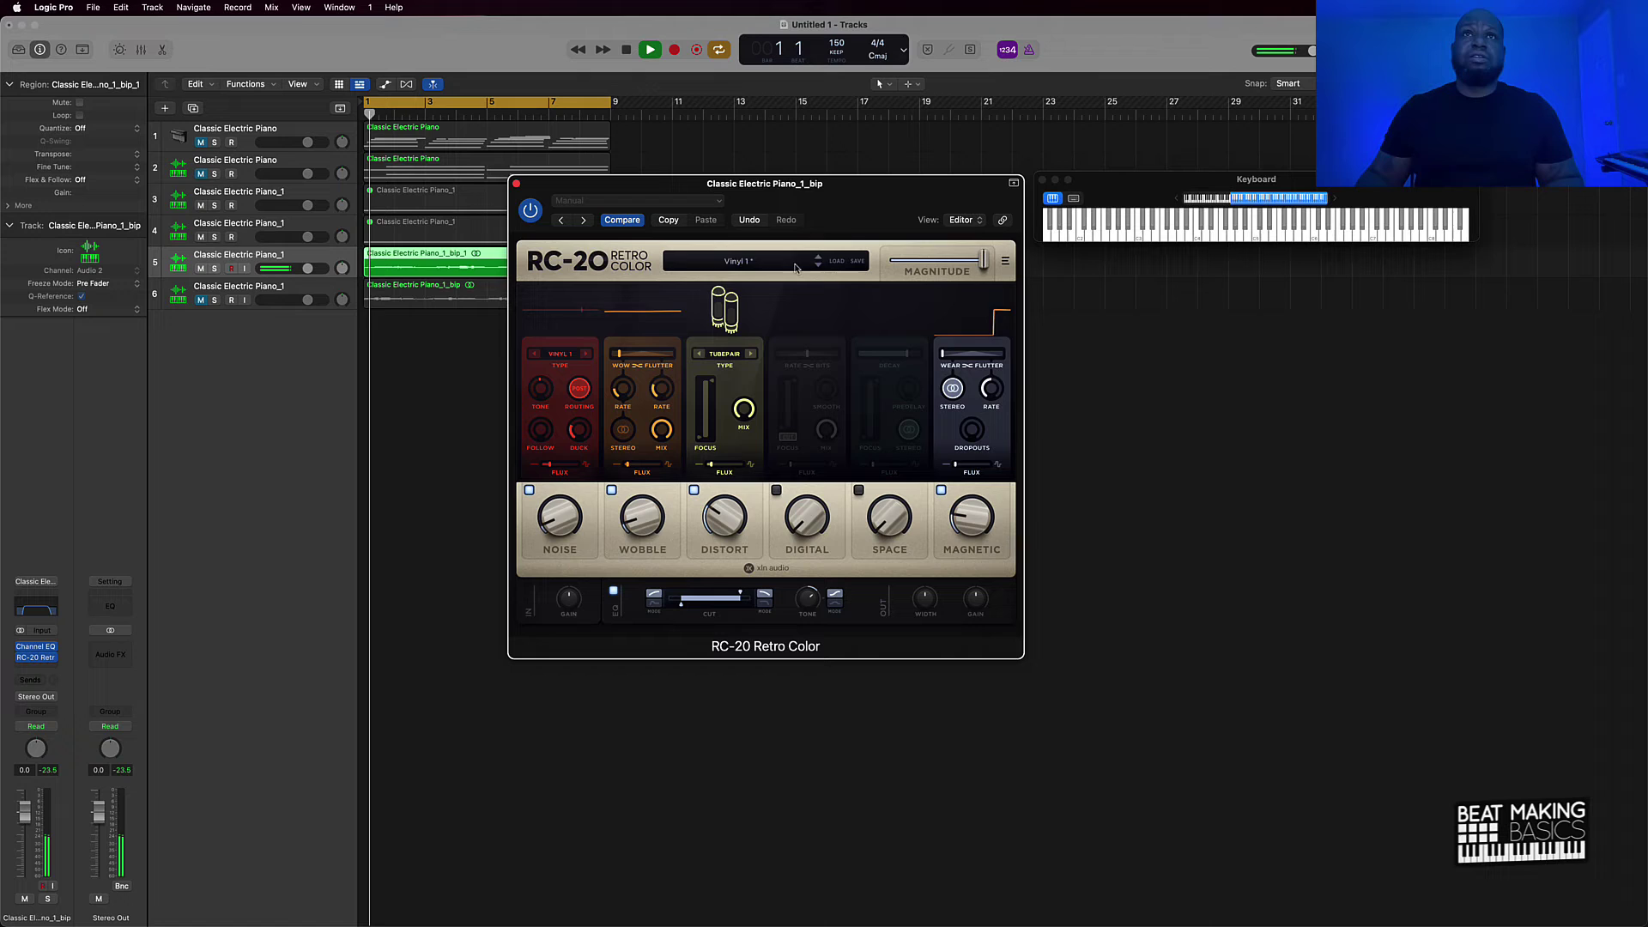
{"action": "left_click", "coordinate": [819, 258]}
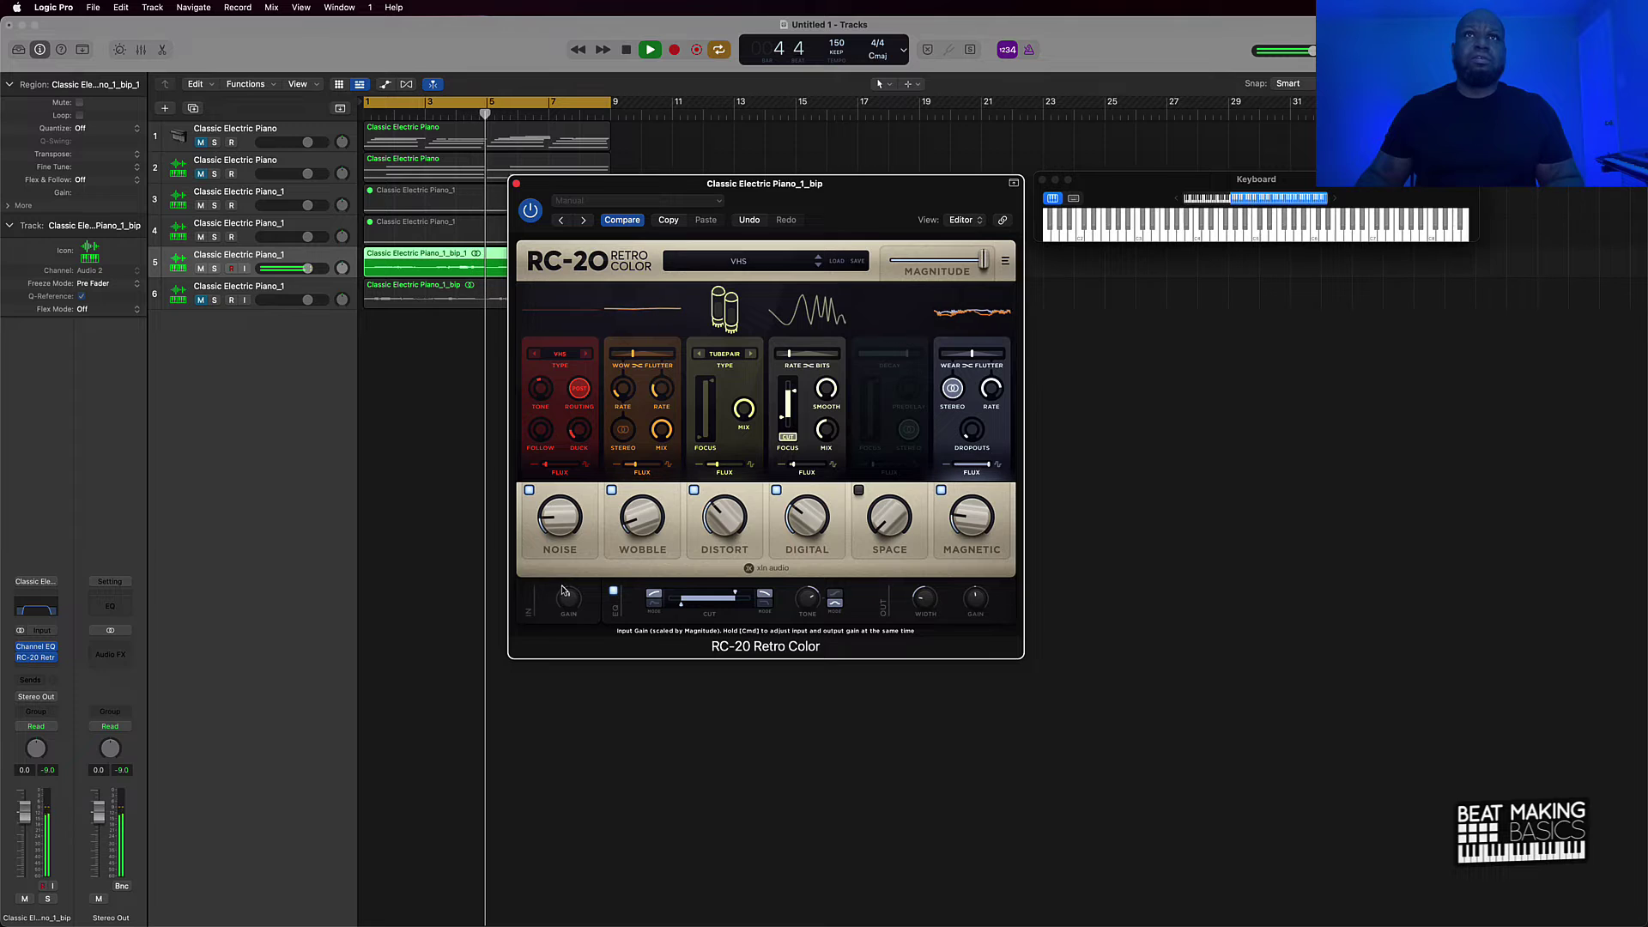
{"action": "key", "text": "space"}
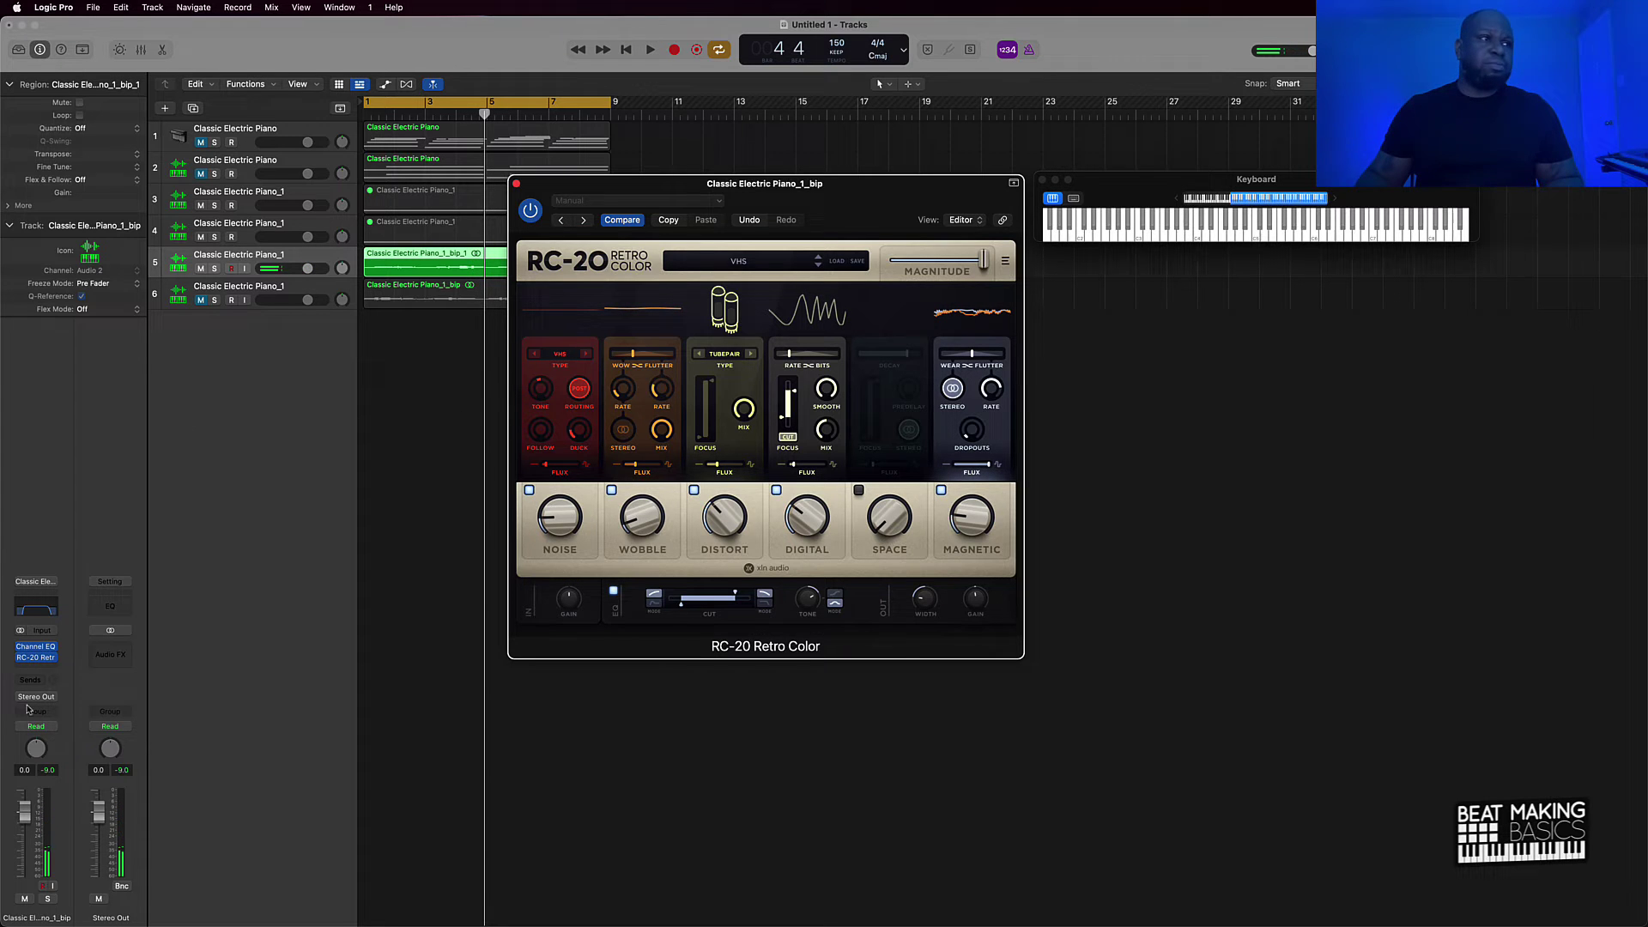
{"action": "left_click", "coordinate": [56, 669]}
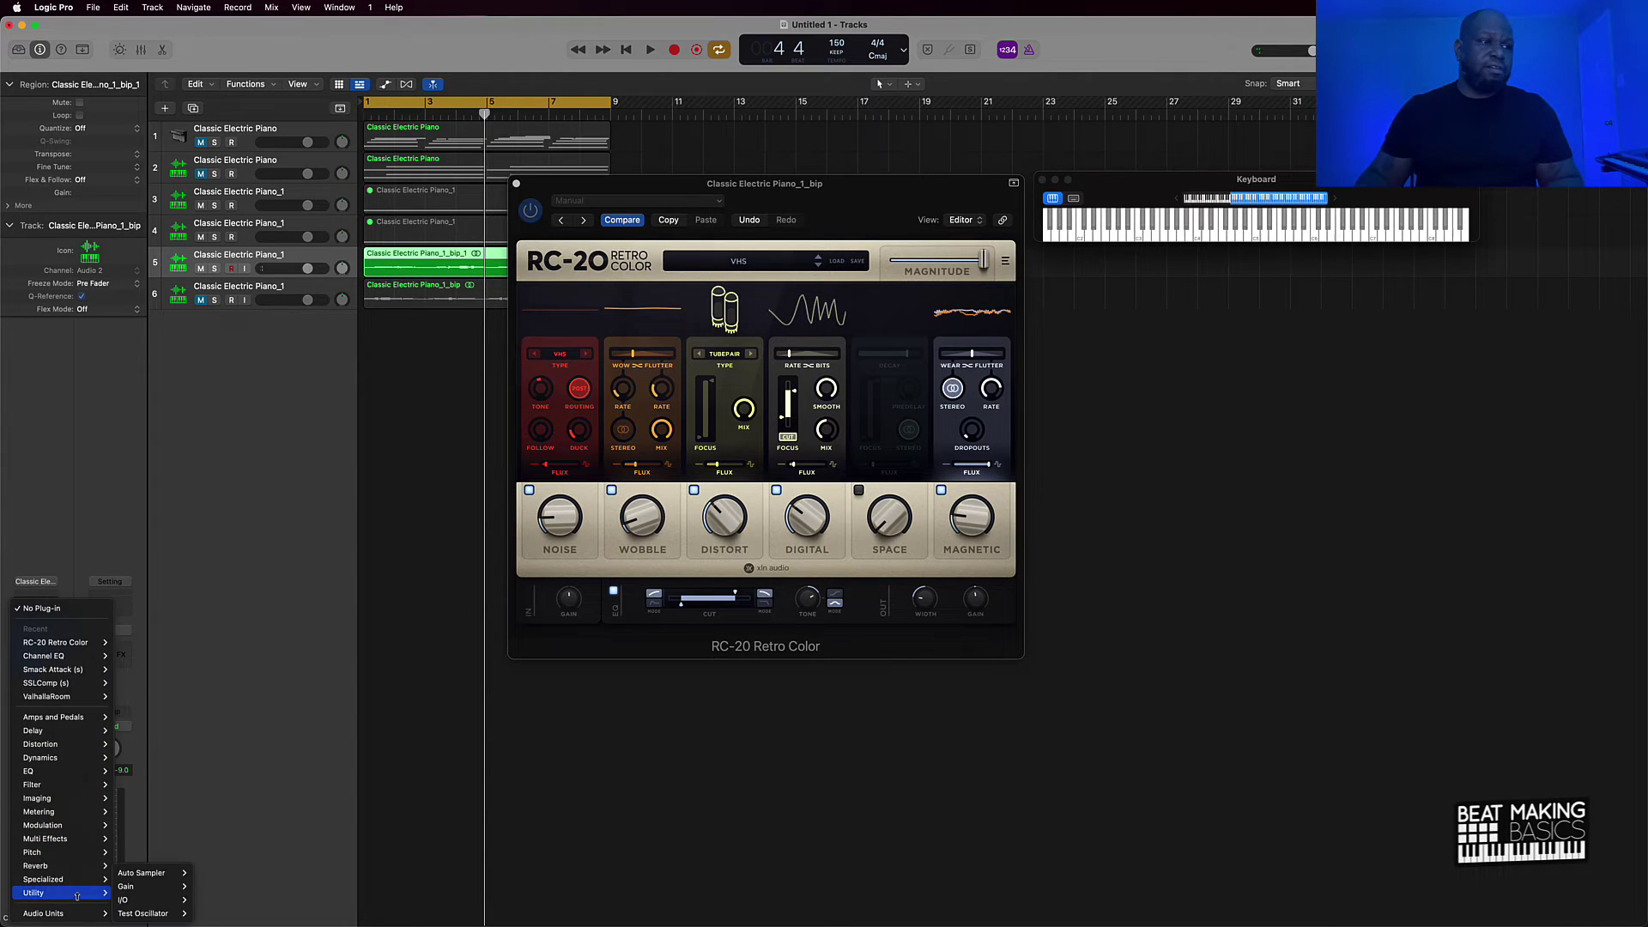
{"action": "mouse_move", "coordinate": [61, 913]}
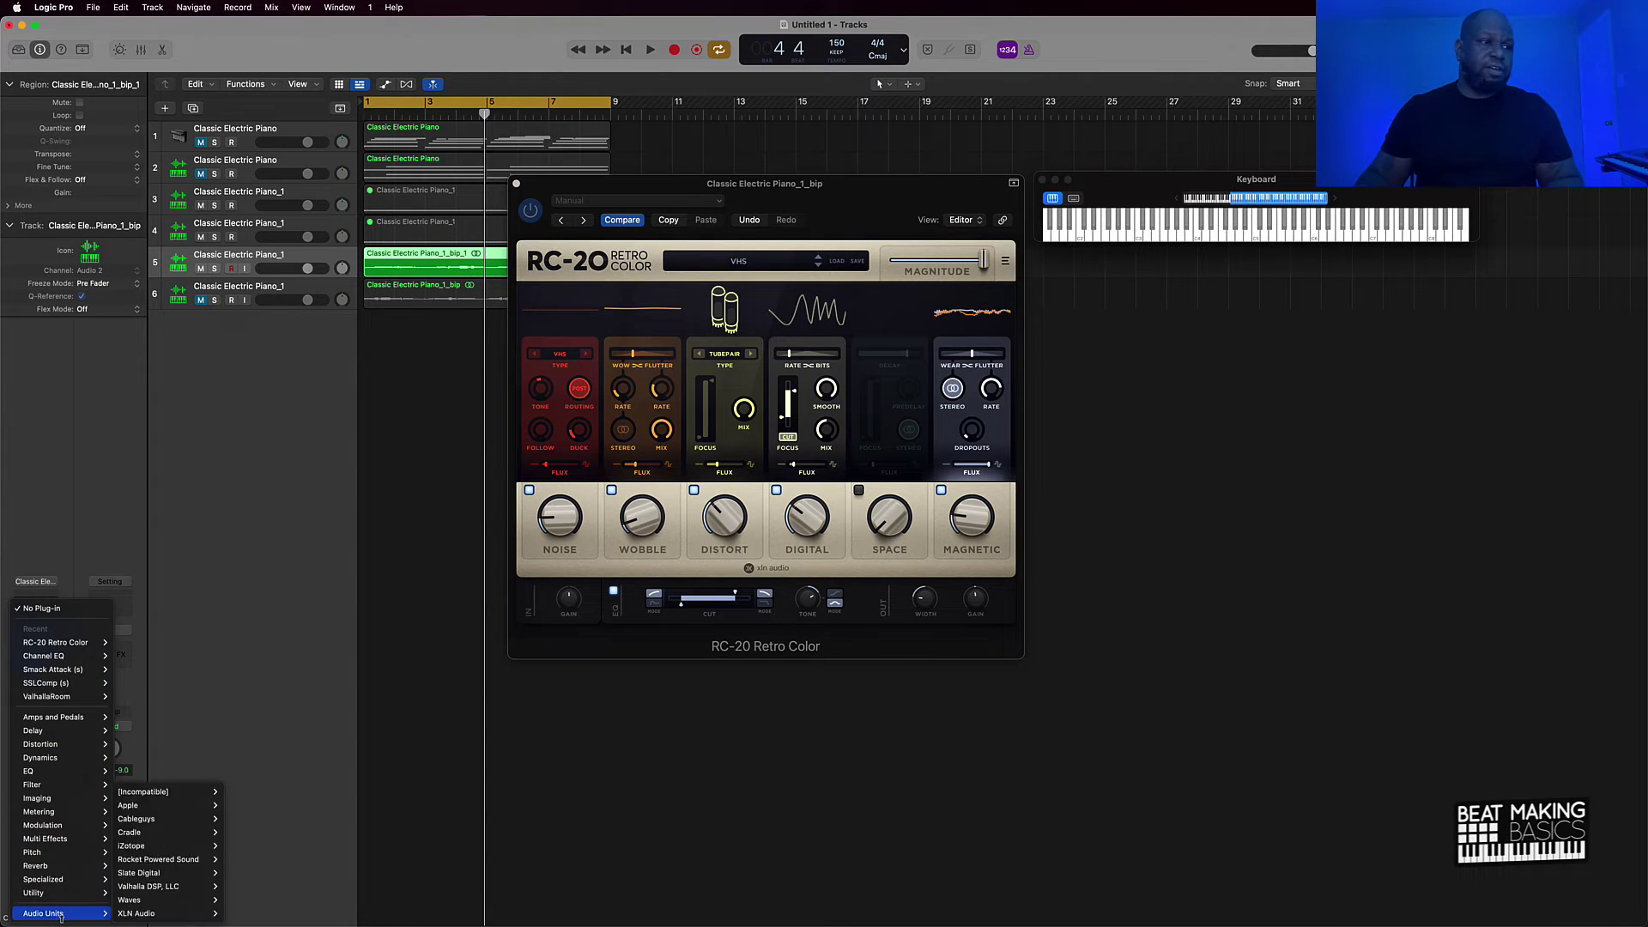
{"action": "left_click", "coordinate": [520, 186]}
{"action": "key", "text": "space"}
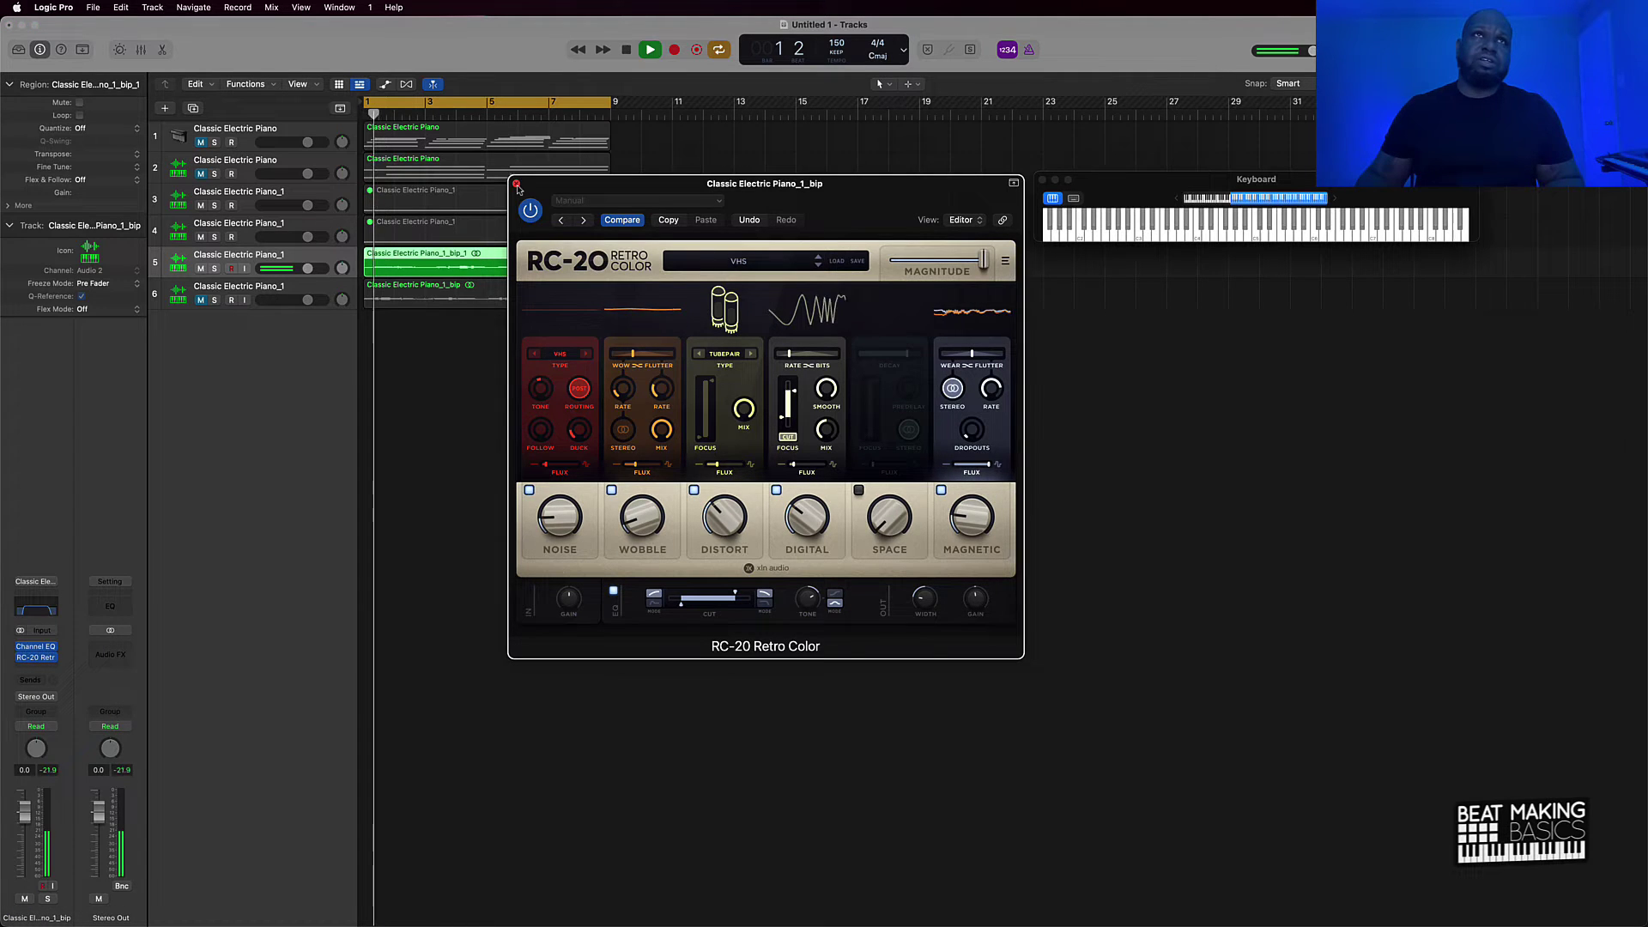
{"action": "left_click", "coordinate": [516, 184]}
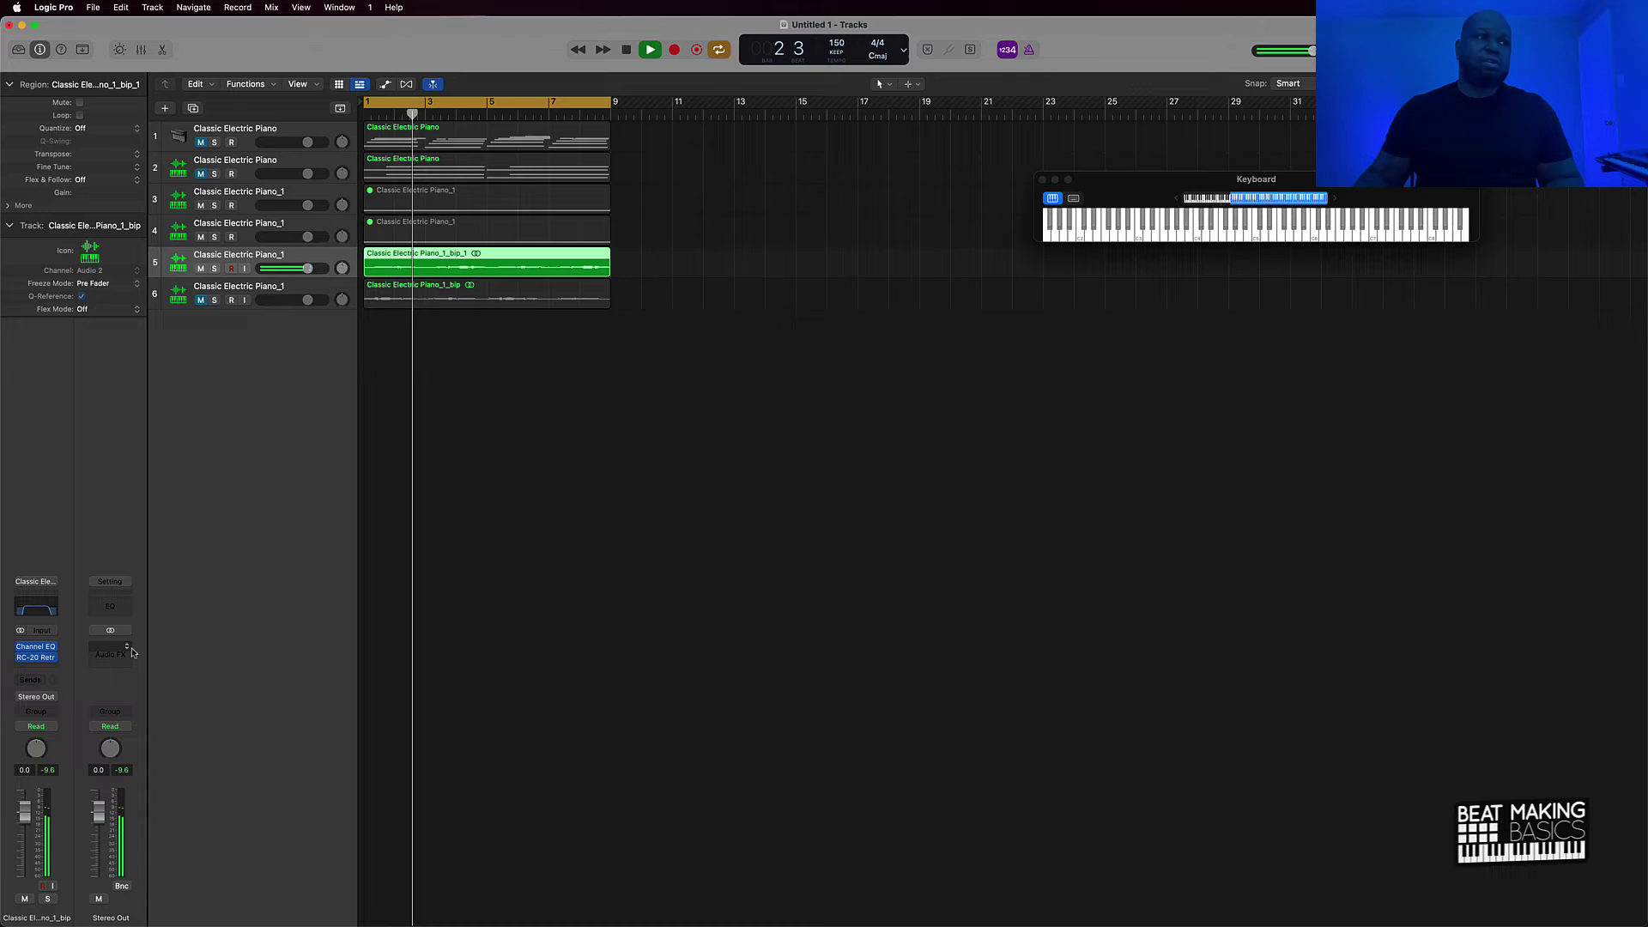
- Raise the RC-20 noise amount slightly, close the plug-in and stop playback
{"action": "left_click", "coordinate": [36, 657]}
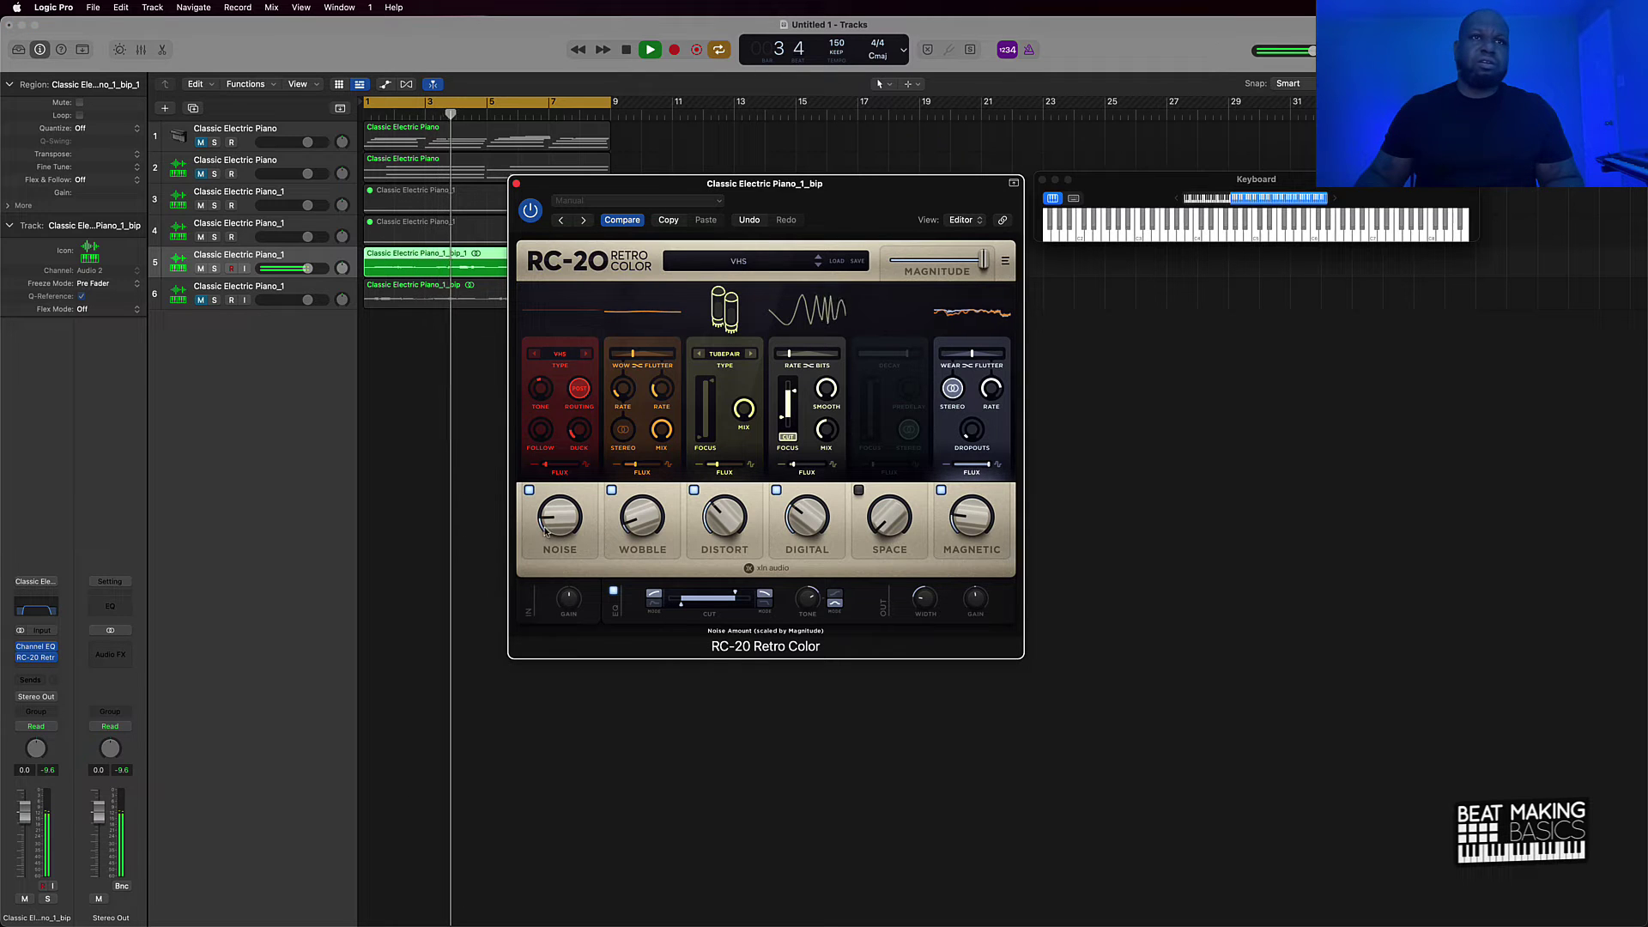
{"action": "mouse_move", "coordinate": [545, 530]}
{"action": "left_mouse_down"}
{"action": "mouse_move", "coordinate": [549, 566]}
{"action": "mouse_move", "coordinate": [547, 548]}
{"action": "left_mouse_up"}
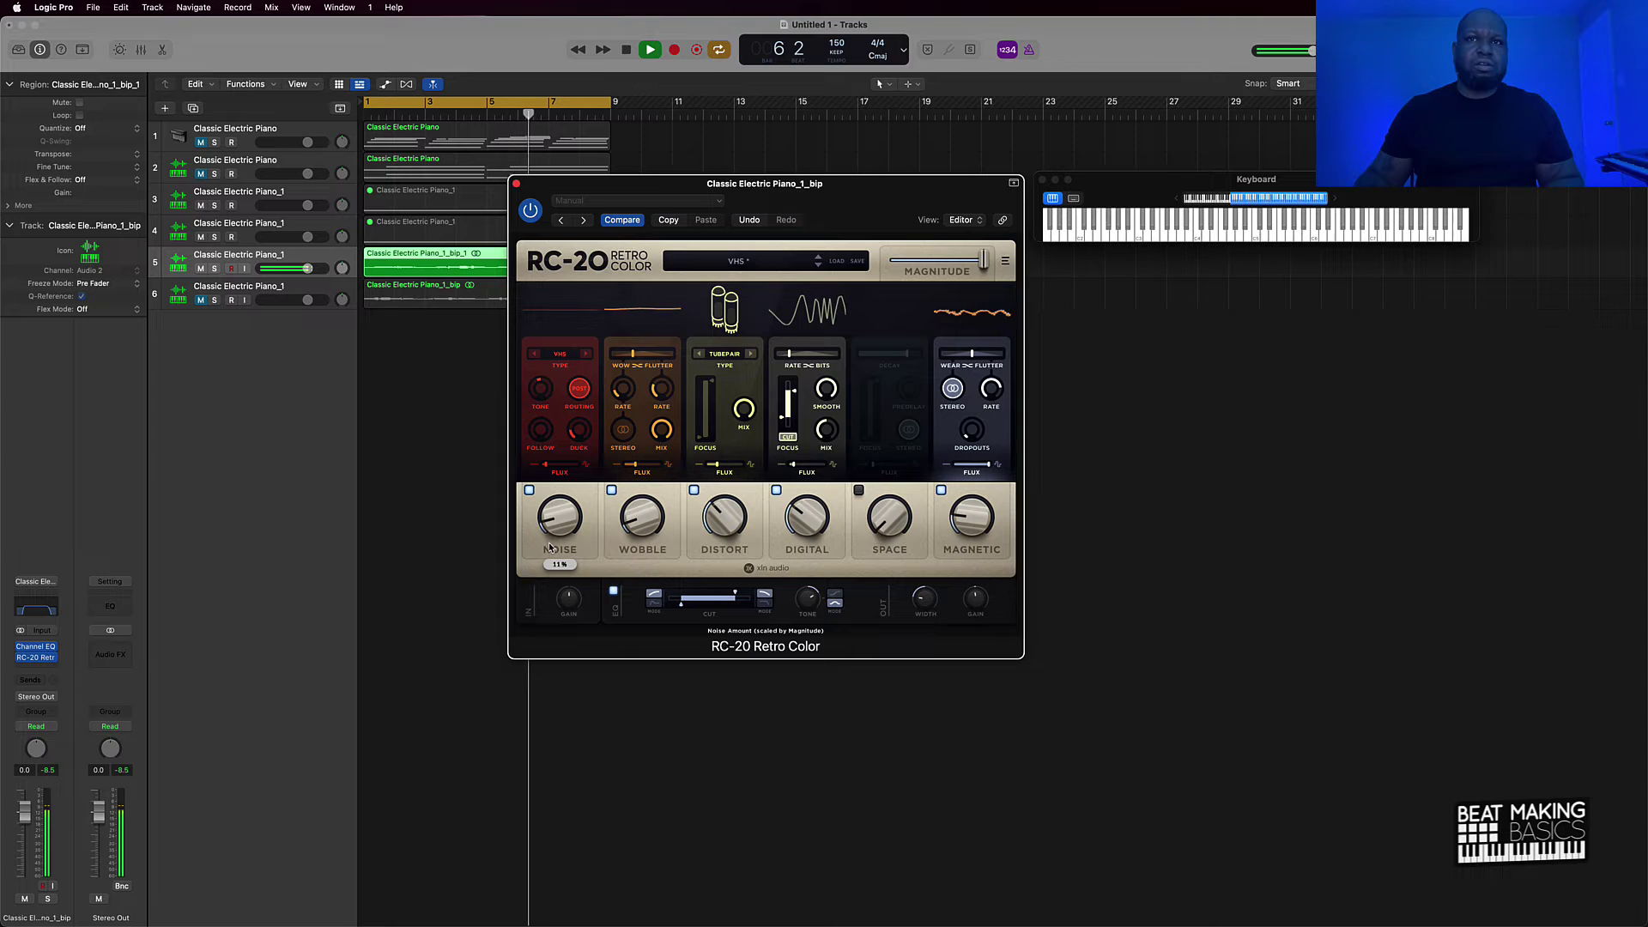
{"action": "mouse_move", "coordinate": [793, 528]}
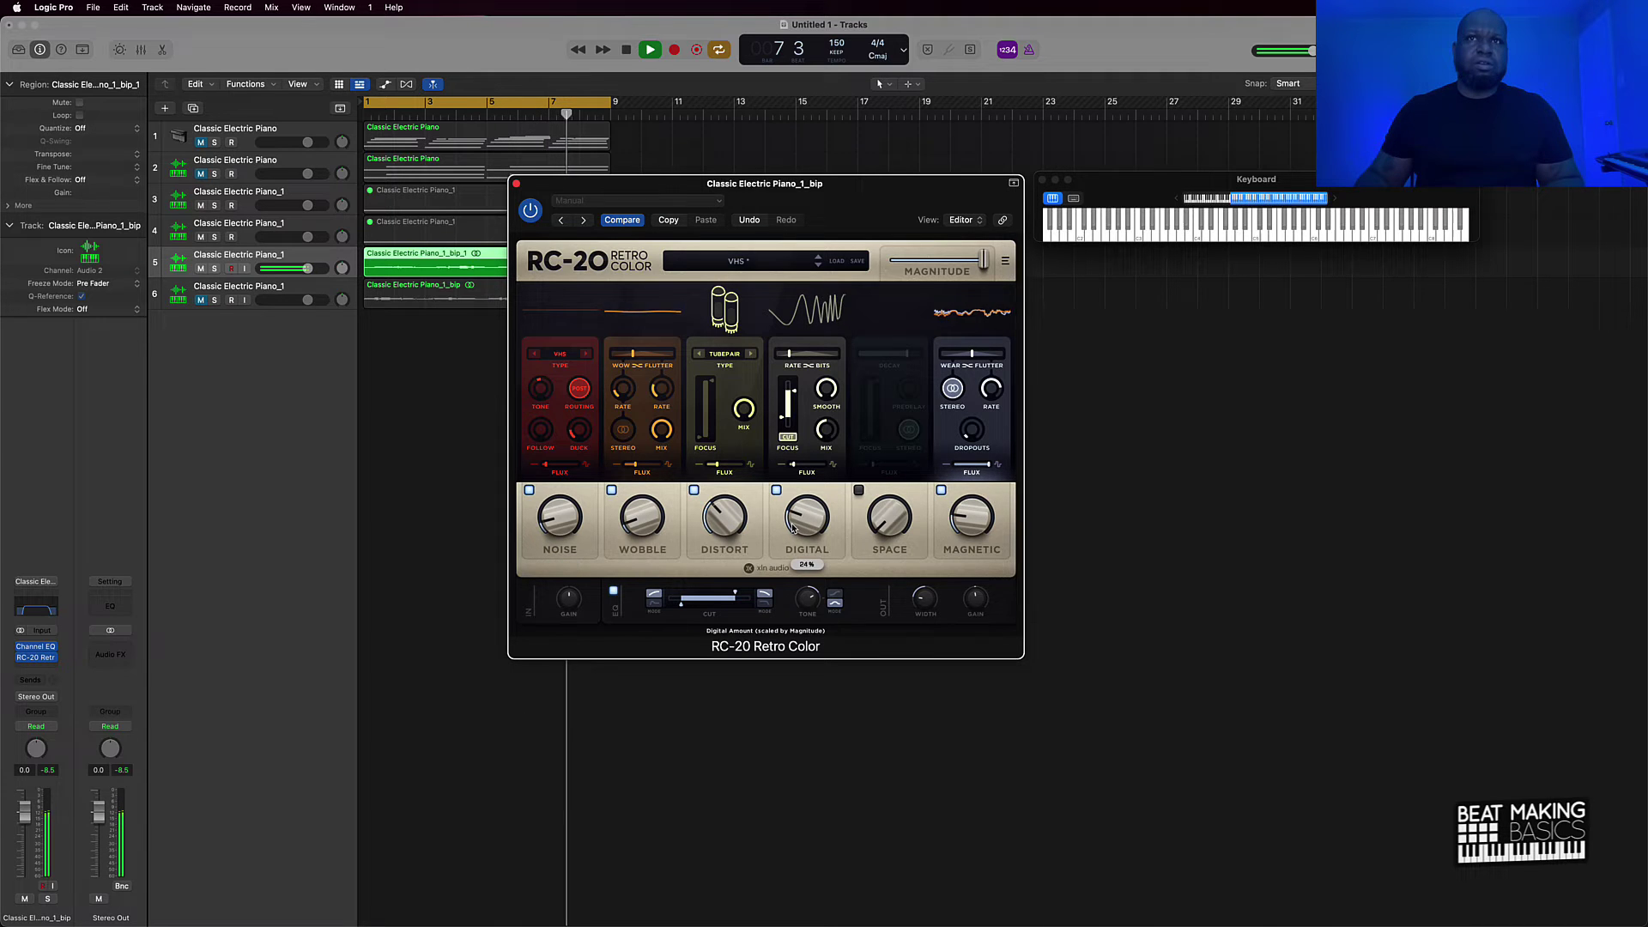
{"action": "left_click", "coordinate": [517, 186]}
{"action": "key", "text": "space"}
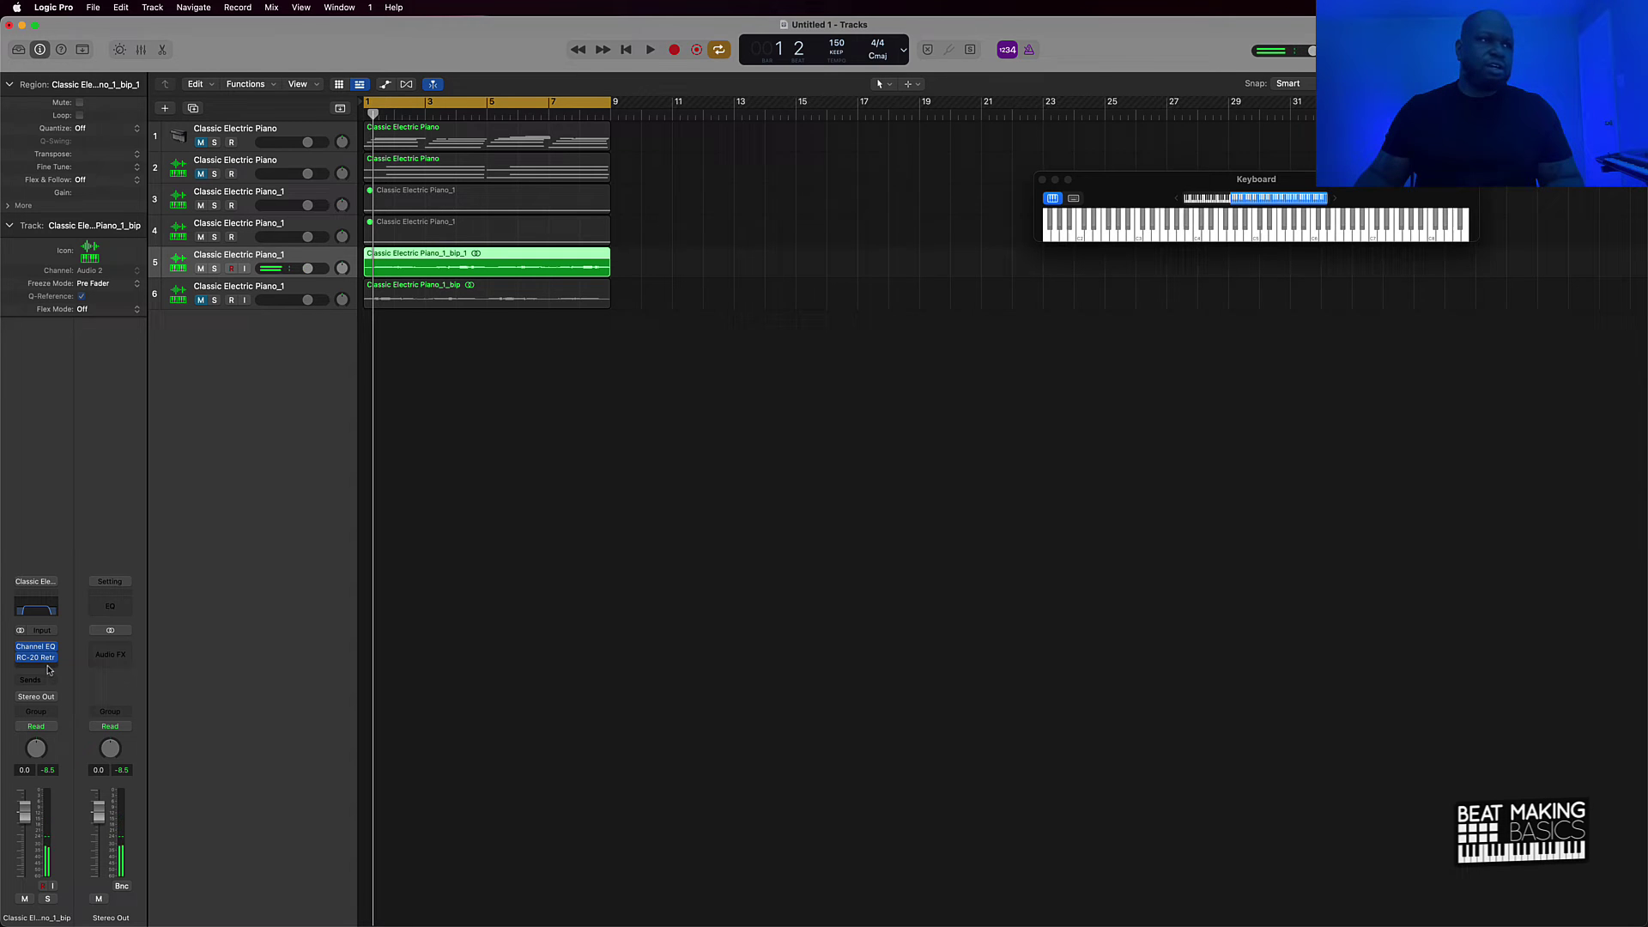
- Add ValhallaRoom to track 5 with a 10560 Hz high cut and roughly 26% mix, auditioning it
{"action": "left_click", "coordinate": [49, 669]}
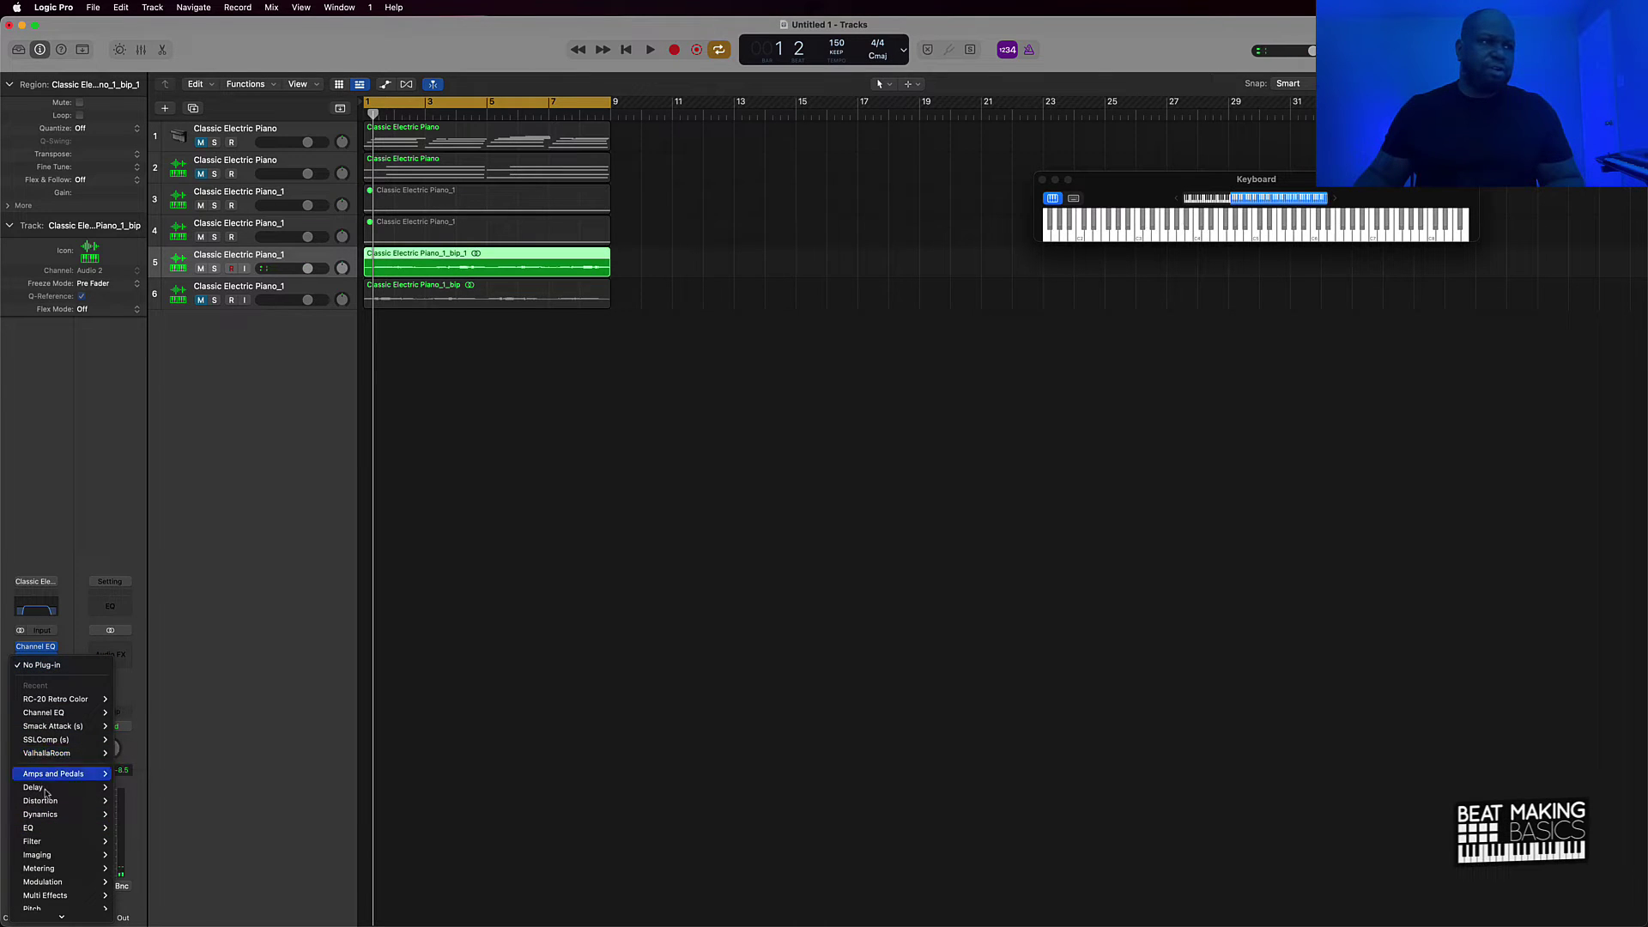
{"action": "mouse_move", "coordinate": [53, 752]}
{"action": "left_click", "coordinate": [129, 755]}
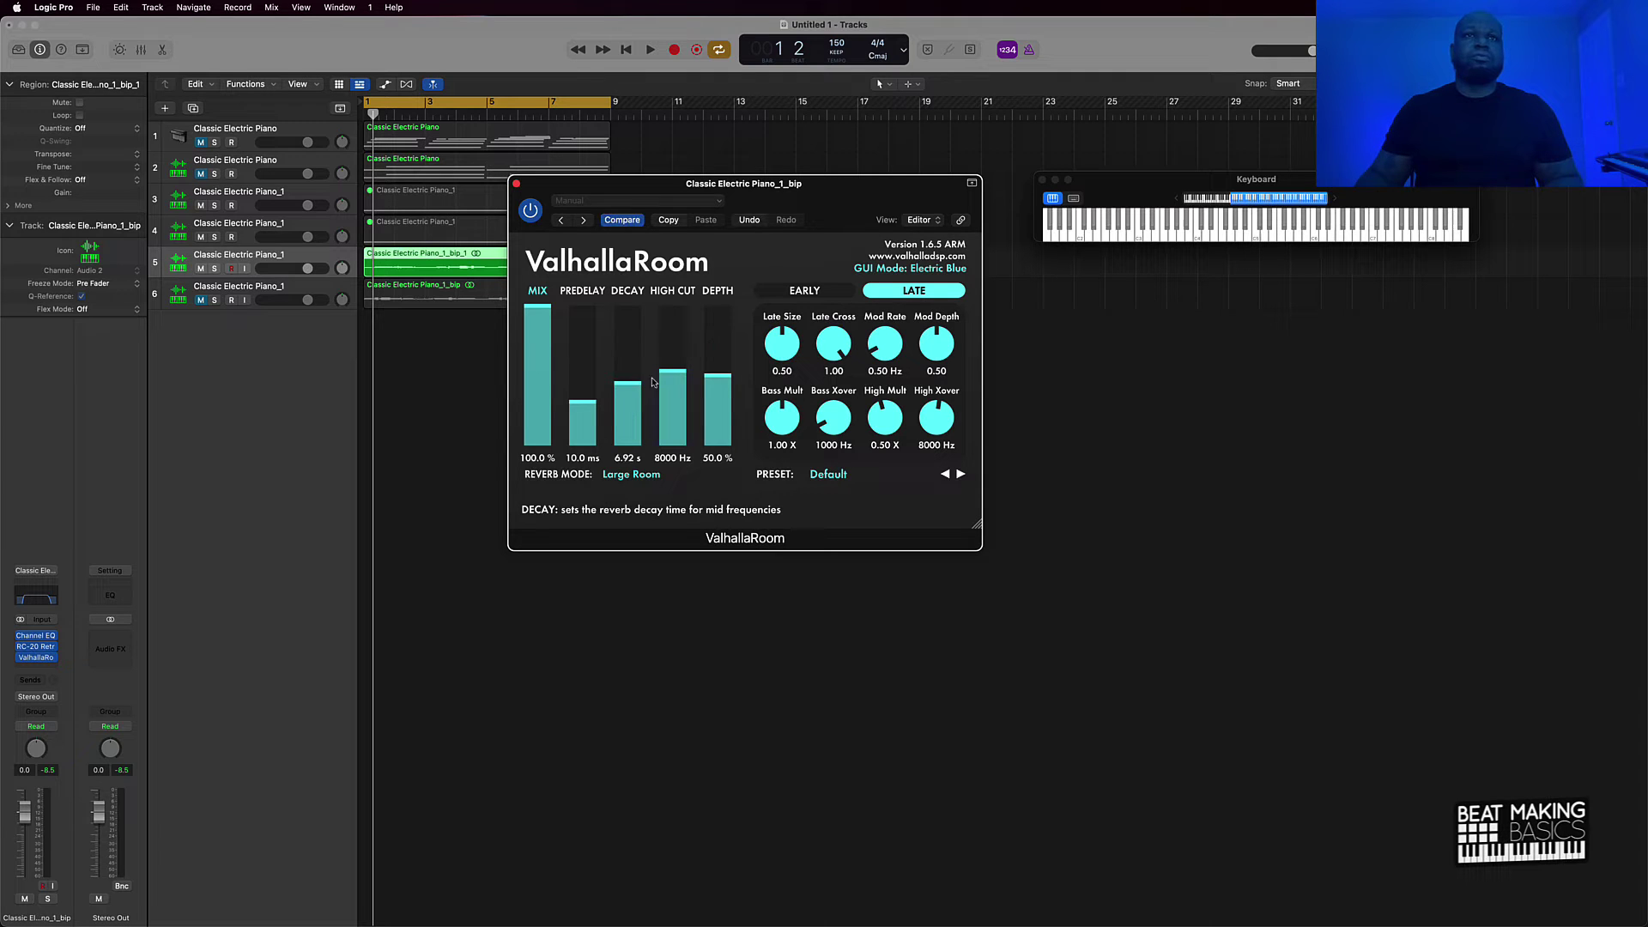
{"action": "left_click_drag", "start_coordinate": [673, 378], "coordinate": [672, 348]}
{"action": "left_click_drag", "start_coordinate": [537, 309], "coordinate": [569, 420]}
{"action": "key", "text": "space"}
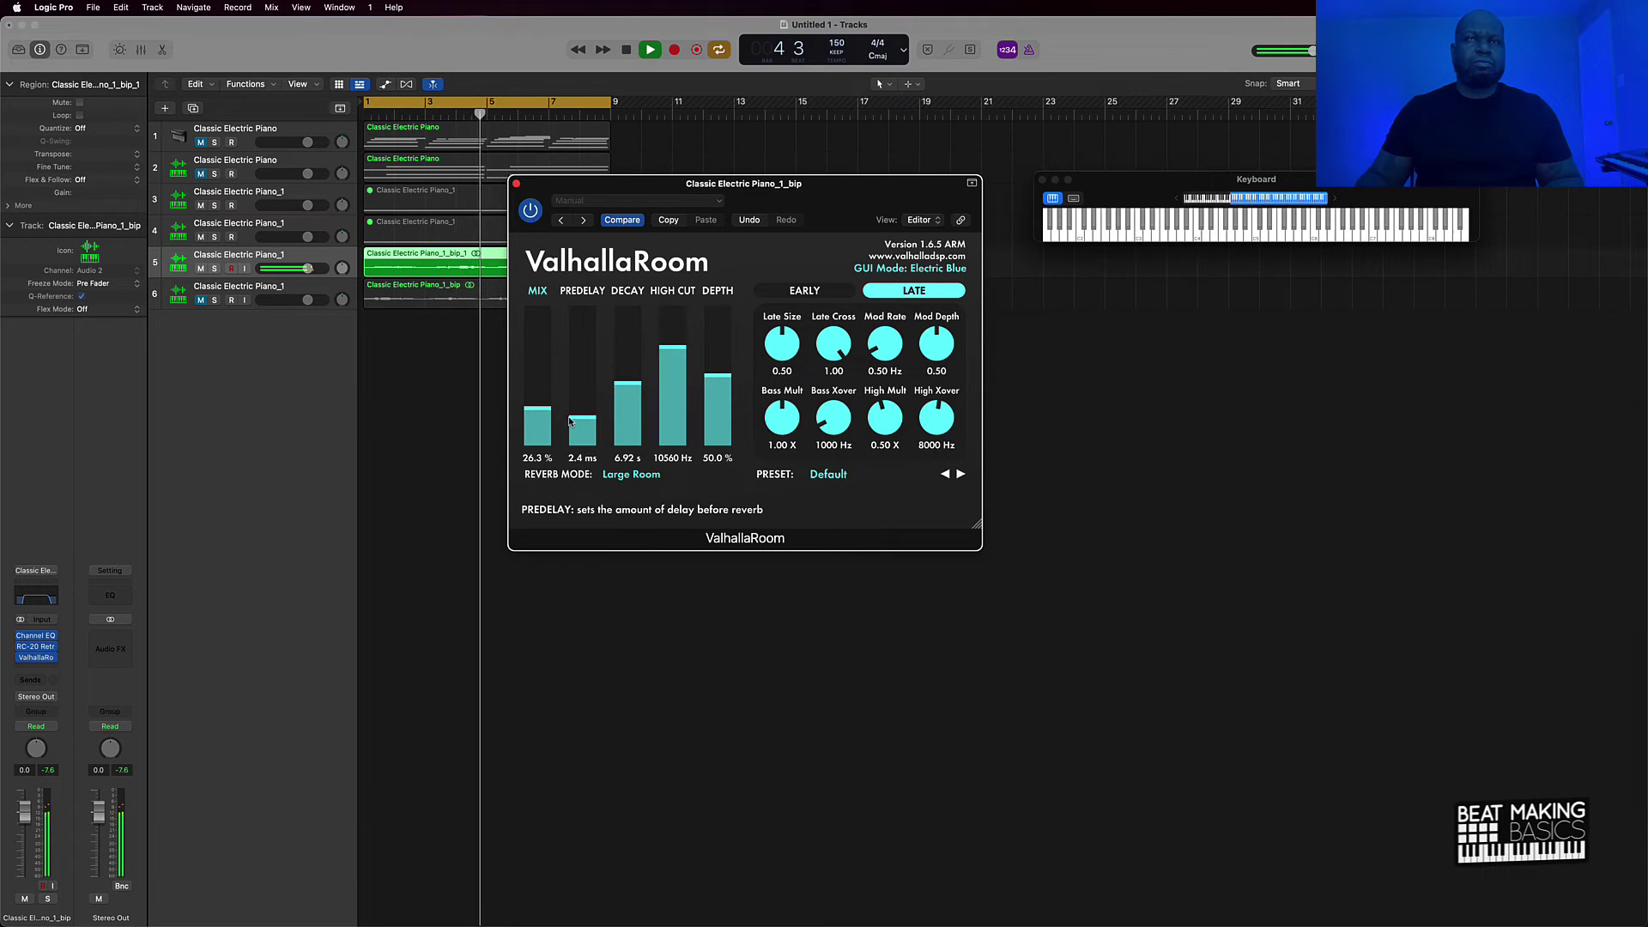
{"action": "left_click", "coordinate": [516, 184]}
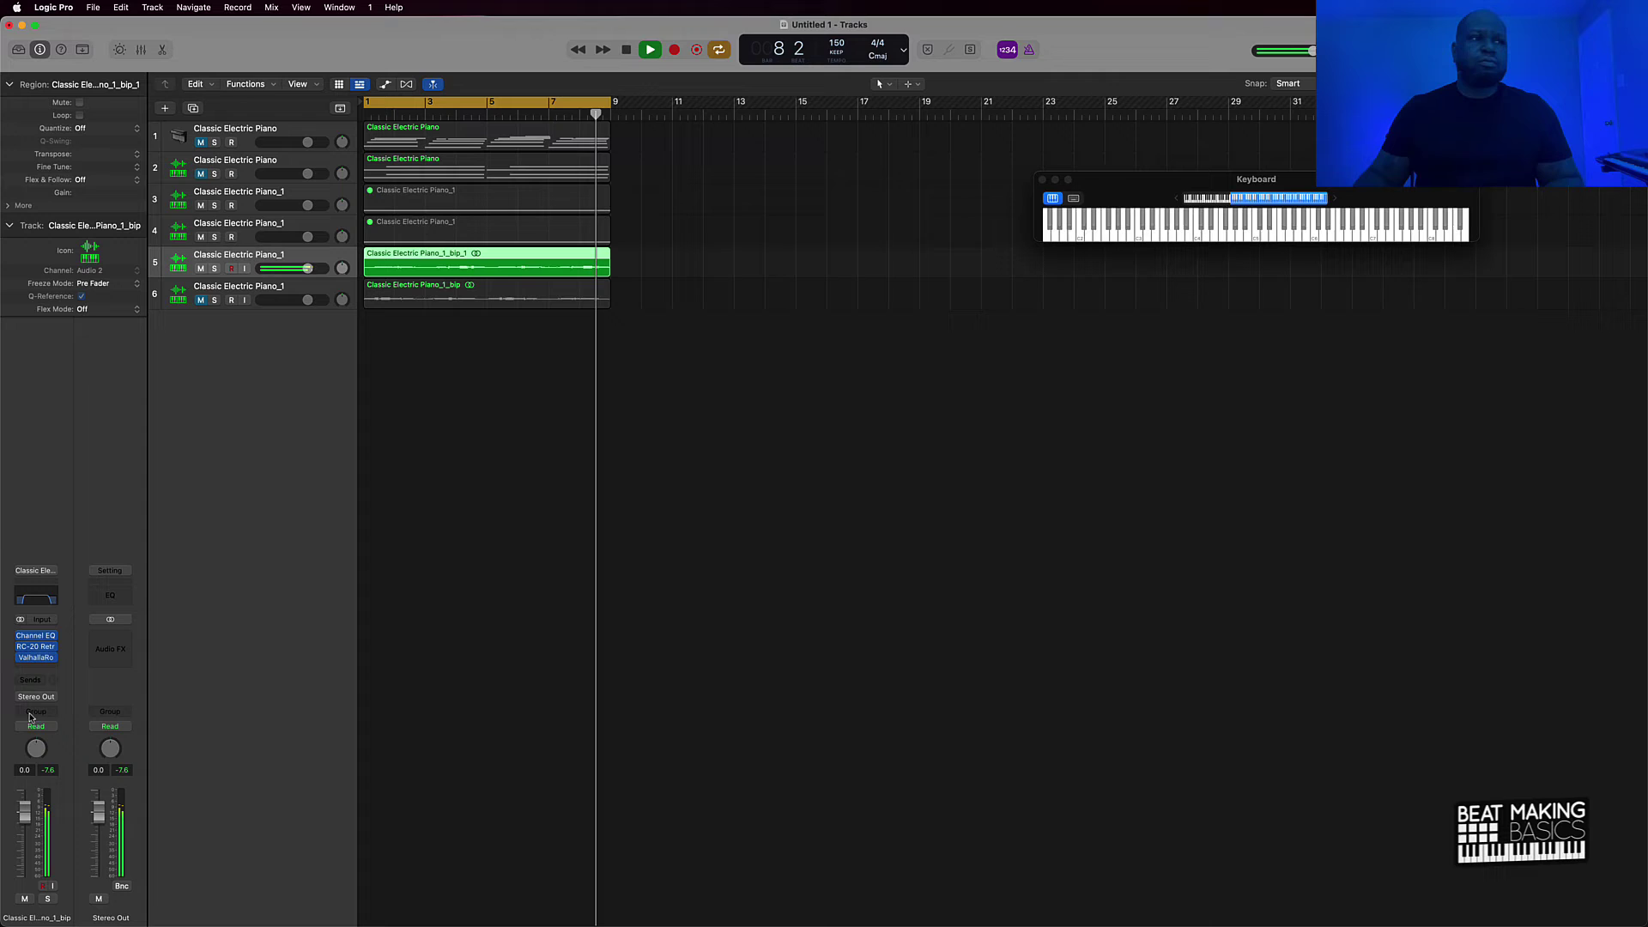
{"action": "left_click", "coordinate": [48, 672]}
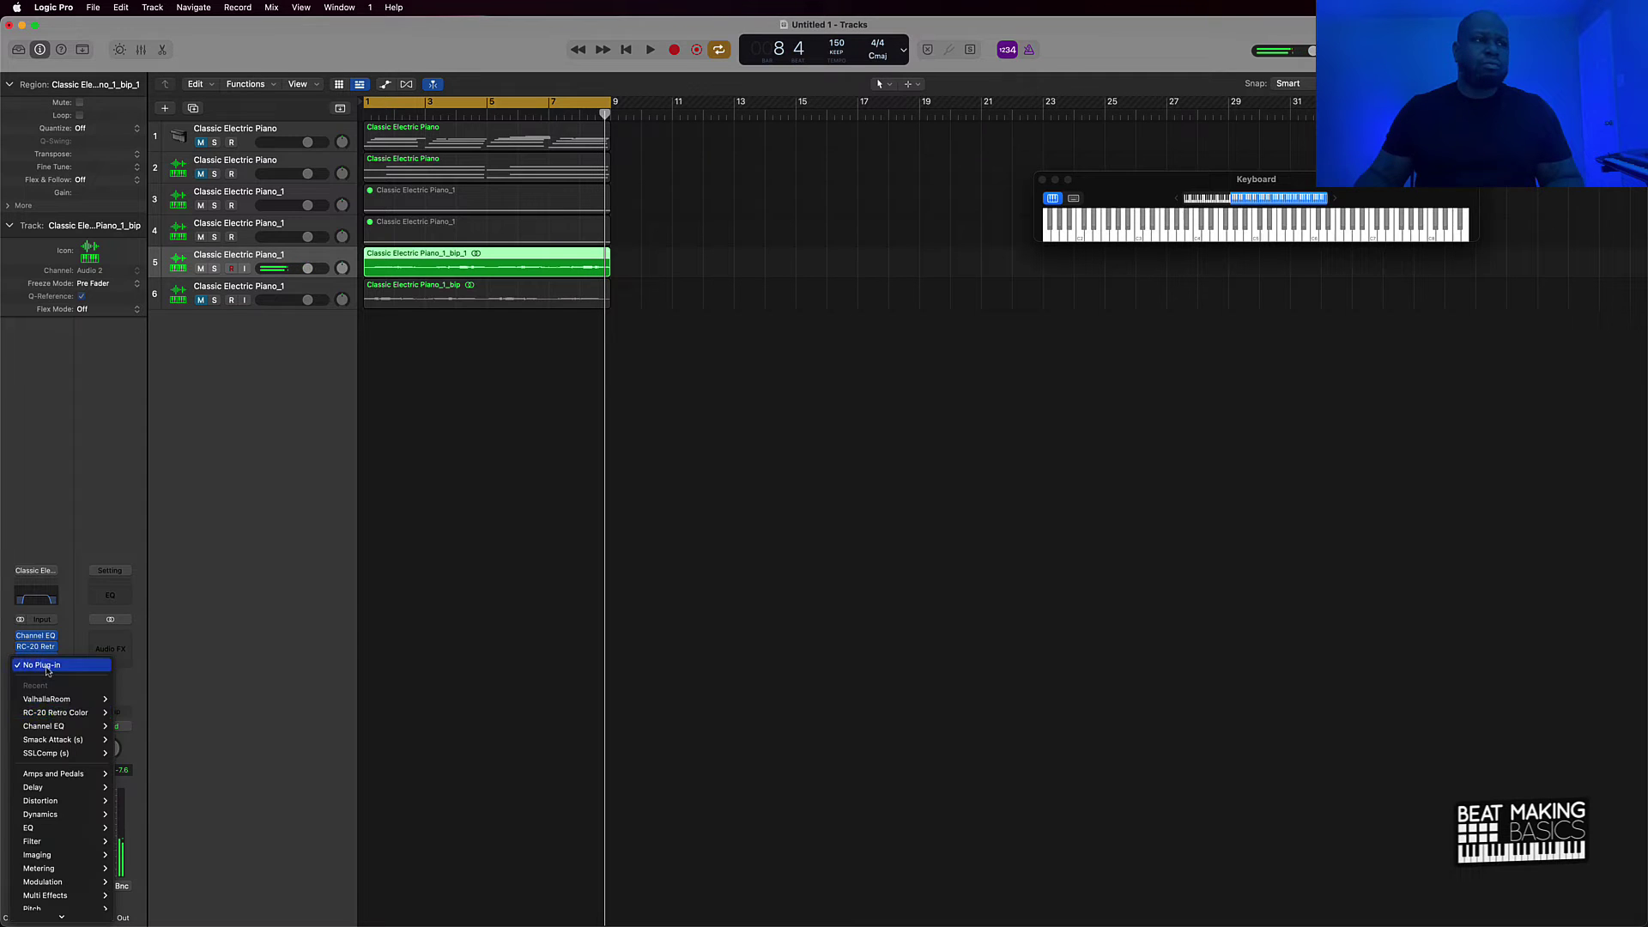
- Insert stereo Smack Attack on track 5 with Guard set to Clip, then show the Mixer
{"action": "left_click", "coordinate": [127, 739]}
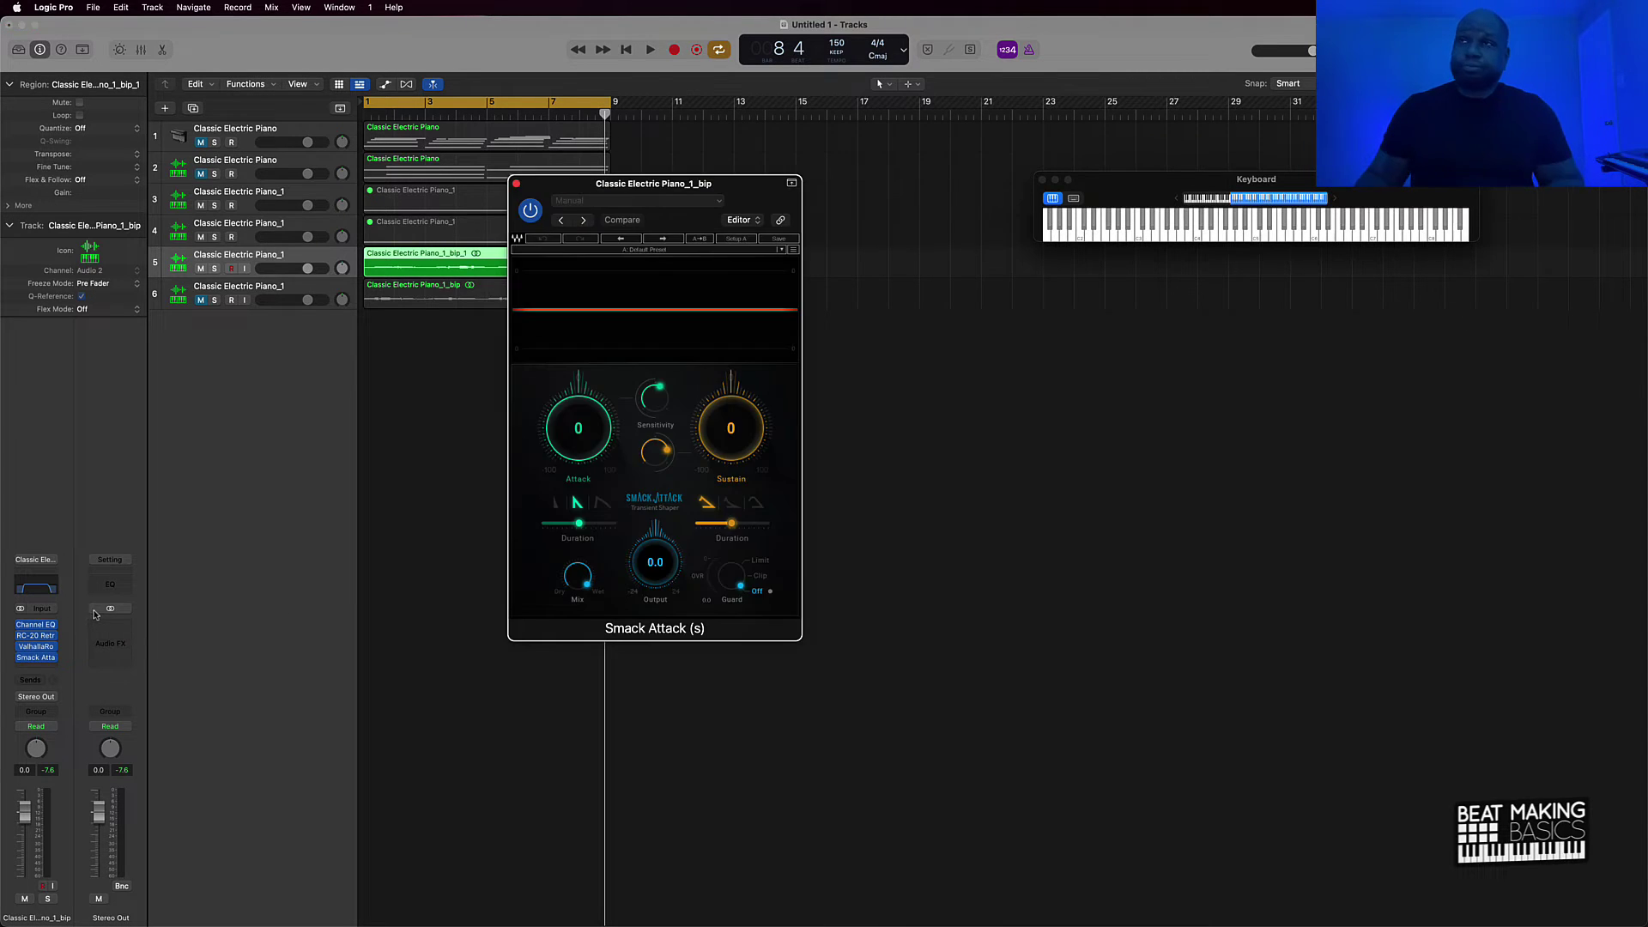
{"action": "left_click", "coordinate": [760, 577]}
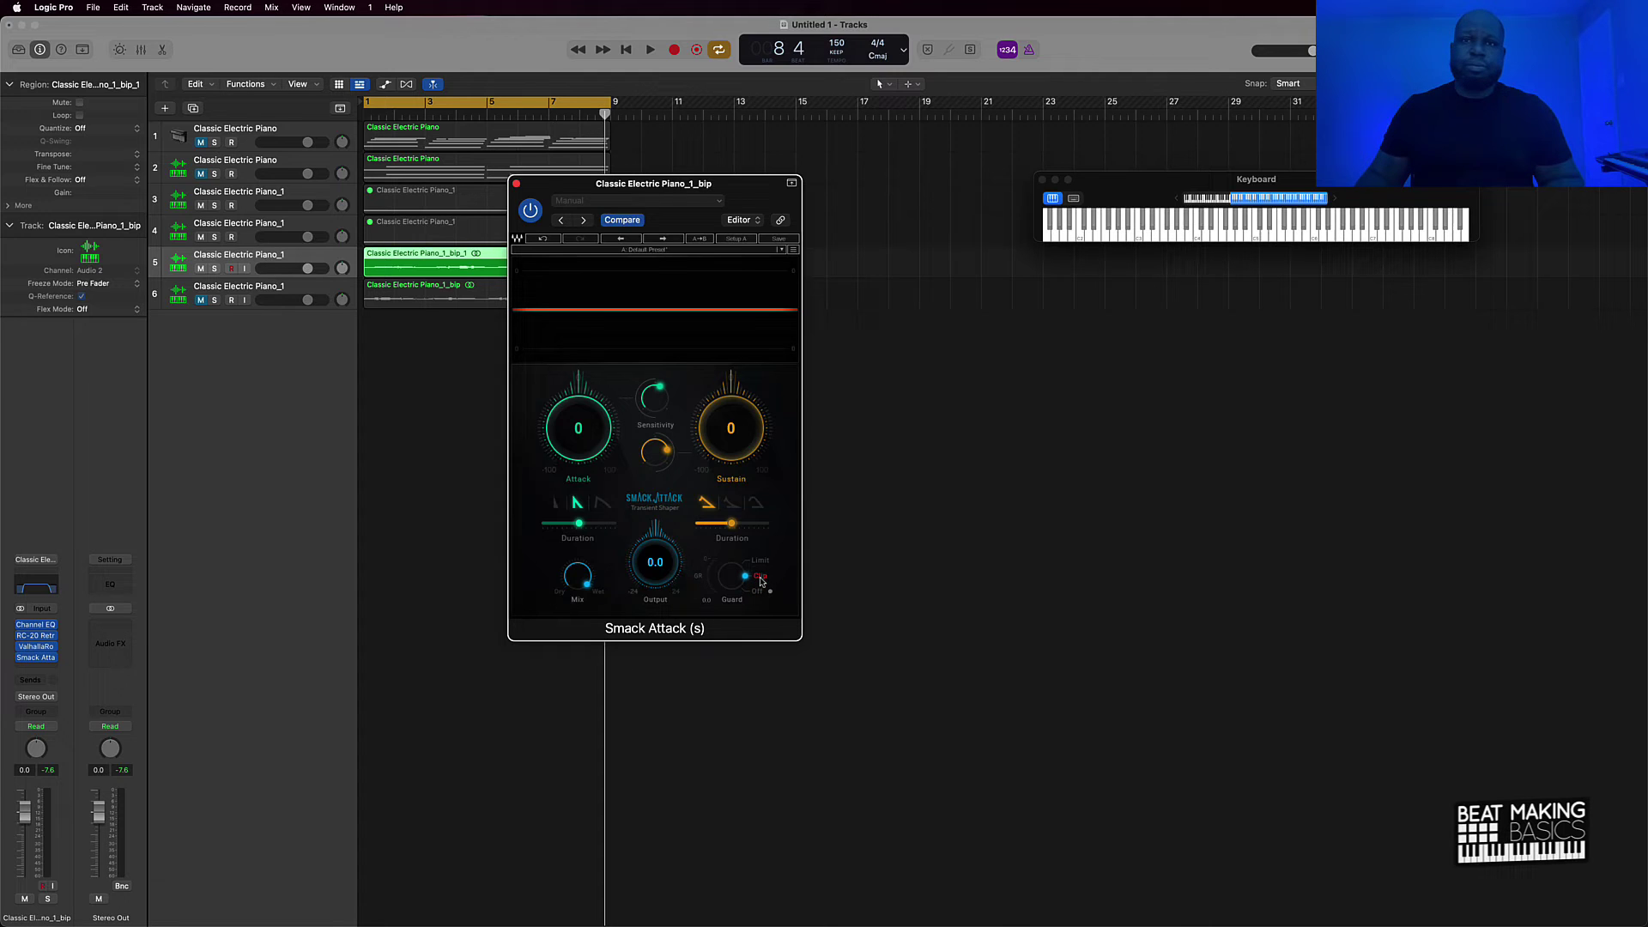
{"action": "left_click", "coordinate": [518, 184]}
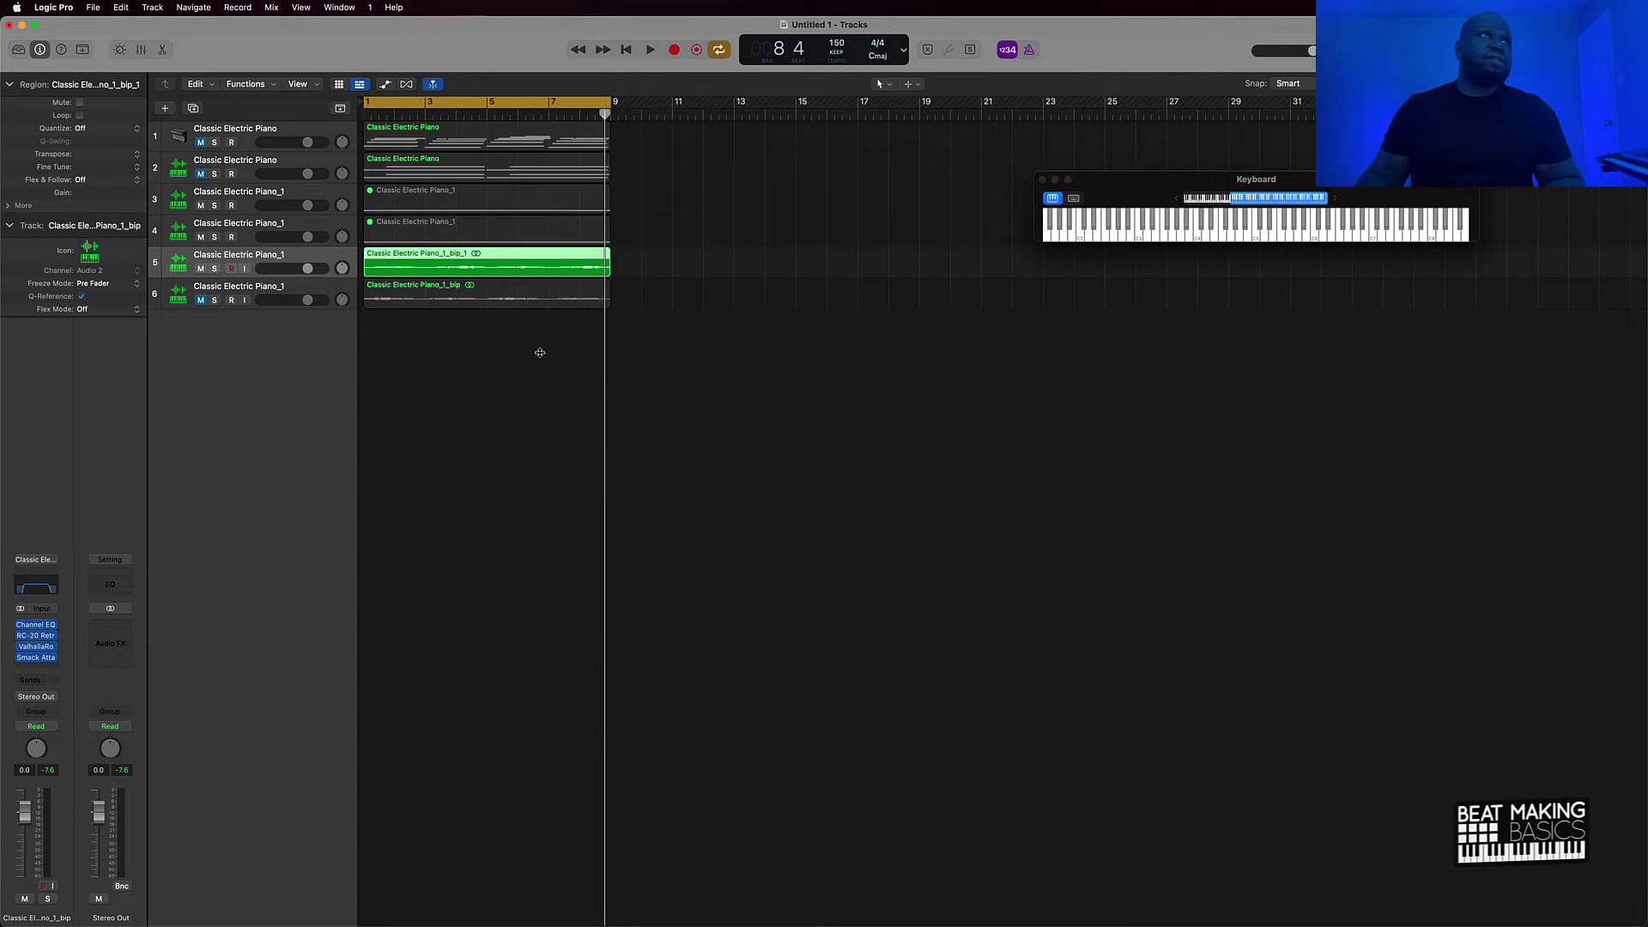
{"action": "left_click", "coordinate": [144, 51]}
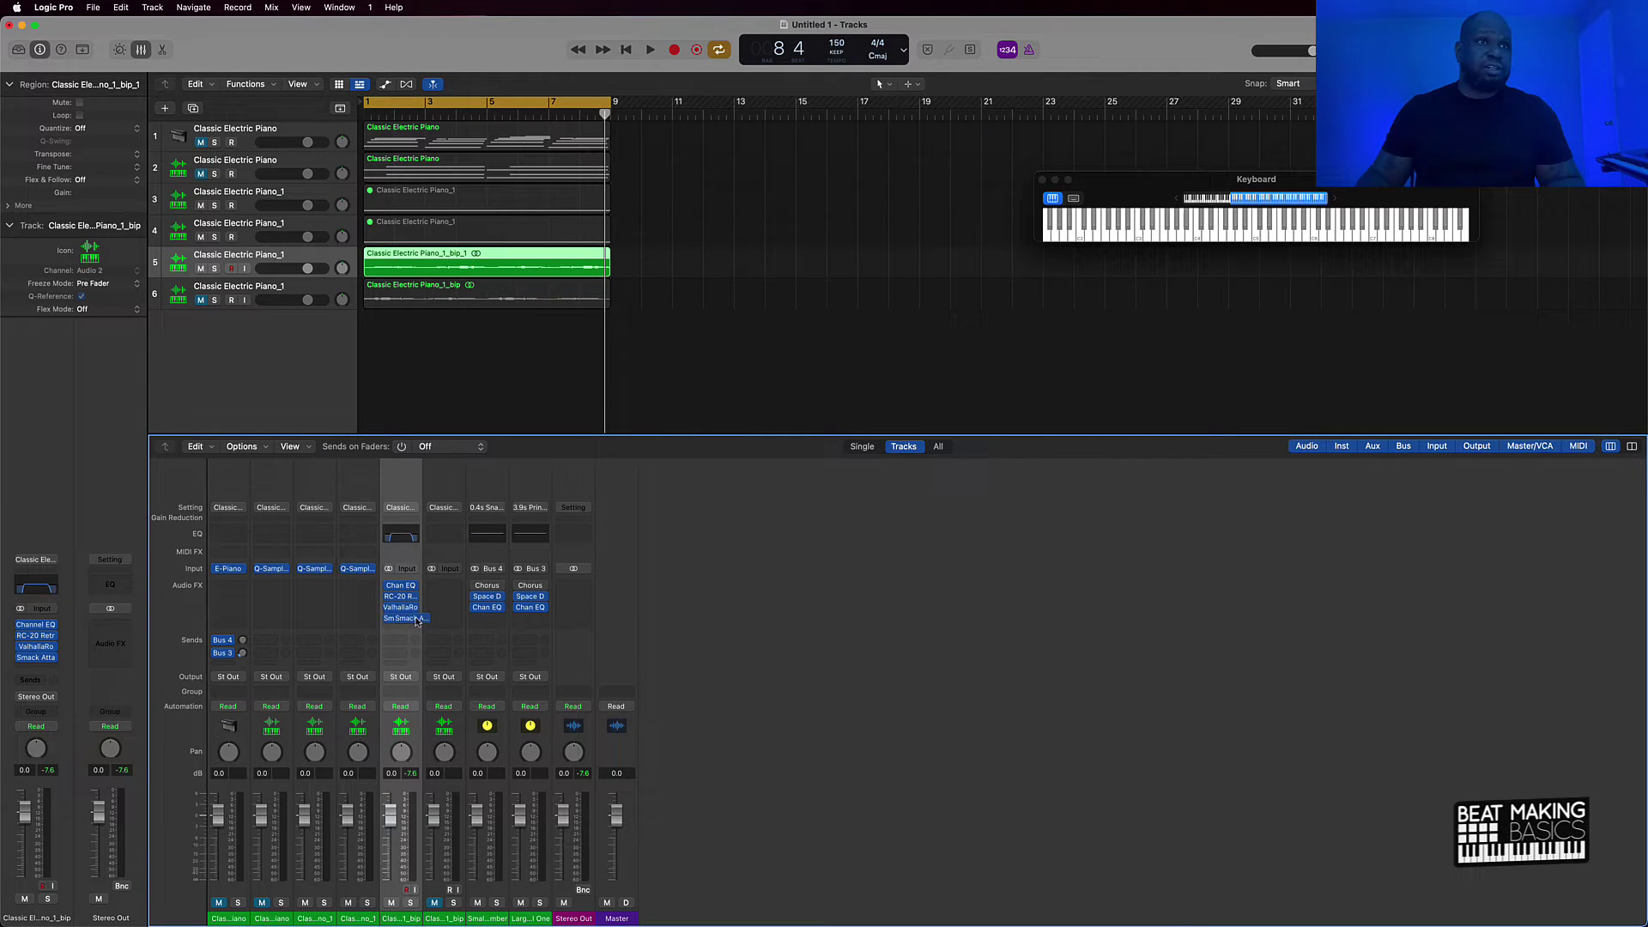
- Copy the Smack Attack, ValhallaRoom, RC-20 and Channel EQ inserts from channel 5 to channel 6
{"action": "left_click_drag", "start_coordinate": [440, 621], "coordinate": [442, 619]}
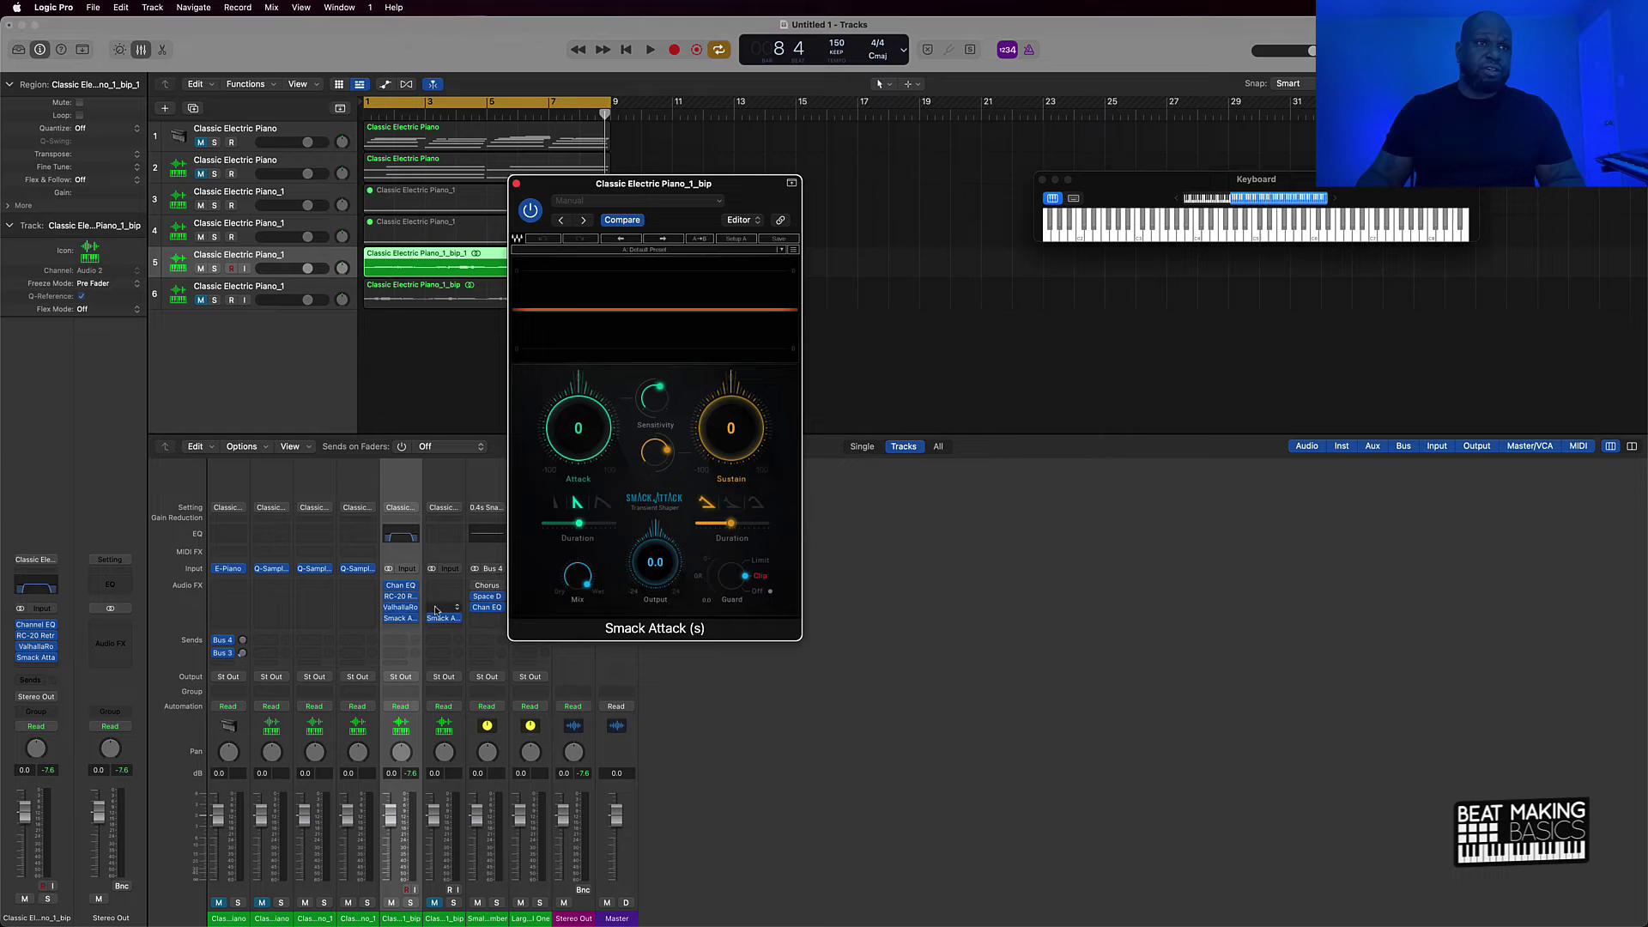
{"action": "left_click", "coordinate": [444, 606]}
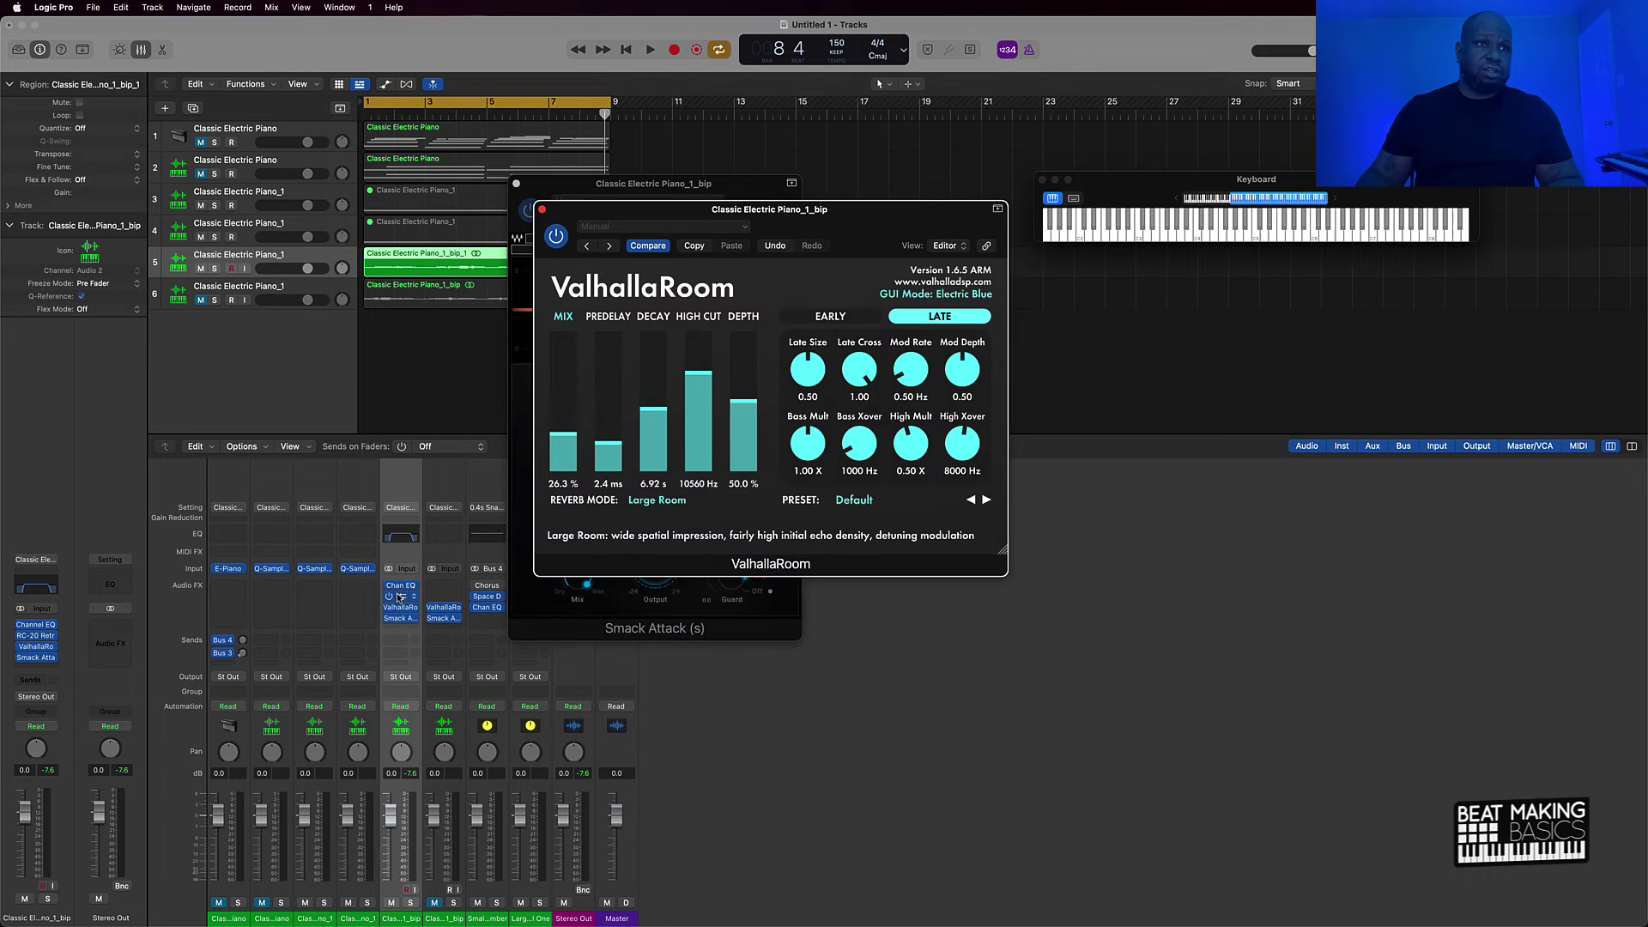
{"action": "left_click", "coordinate": [405, 595]}
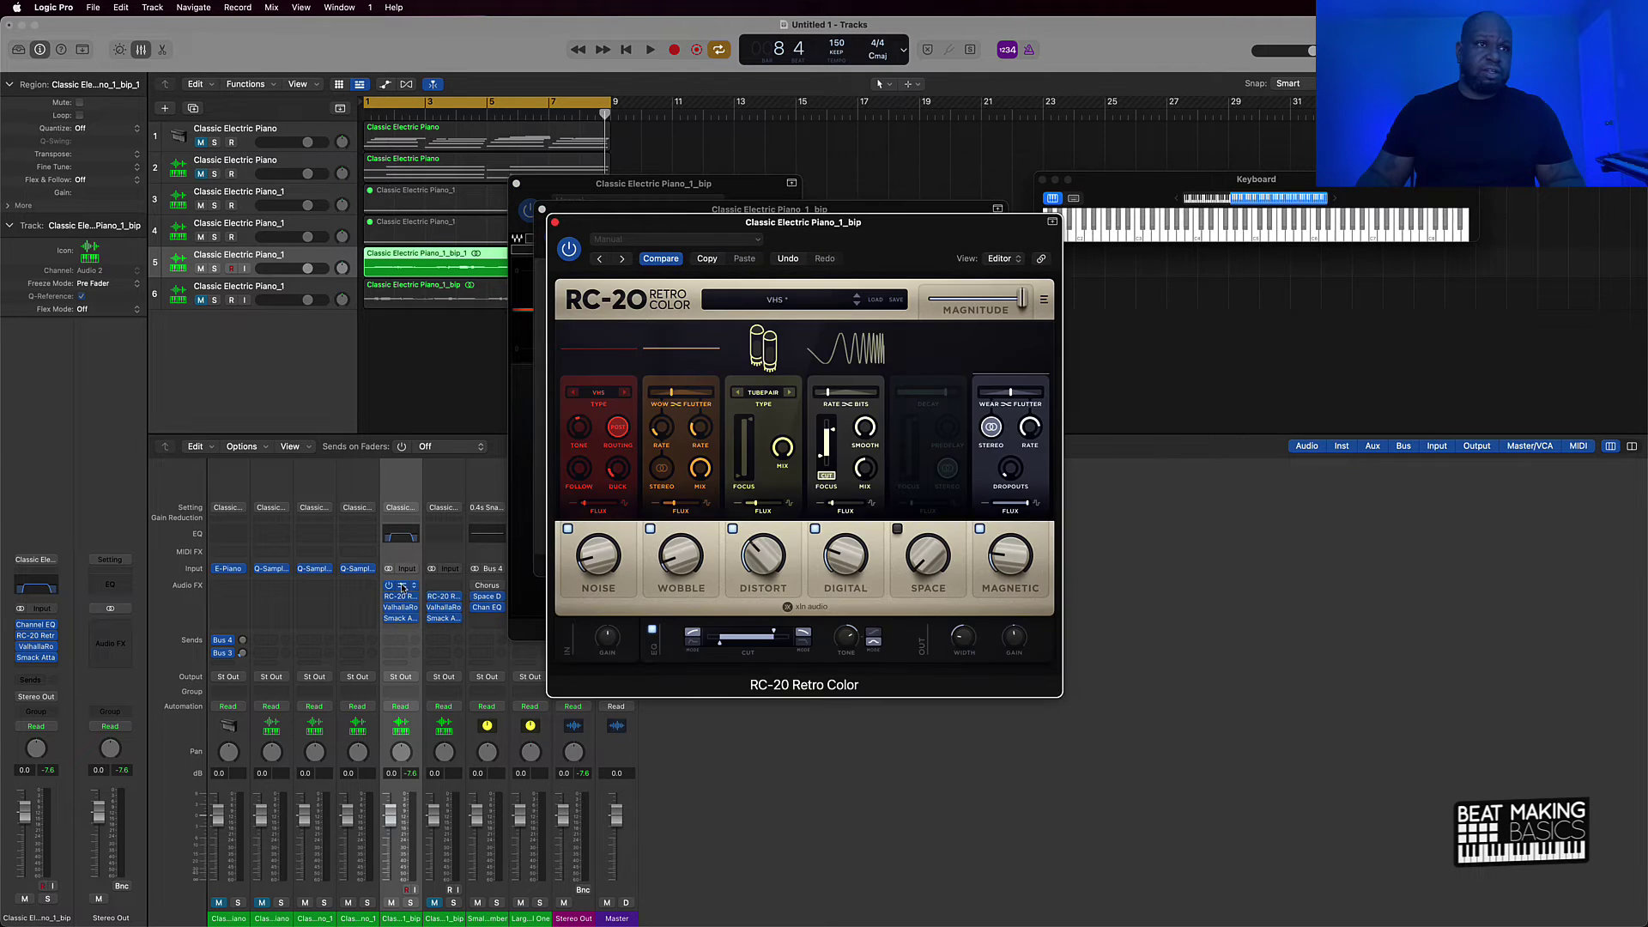
{"action": "left_click_drag", "start_coordinate": [437, 586], "coordinate": [440, 585]}
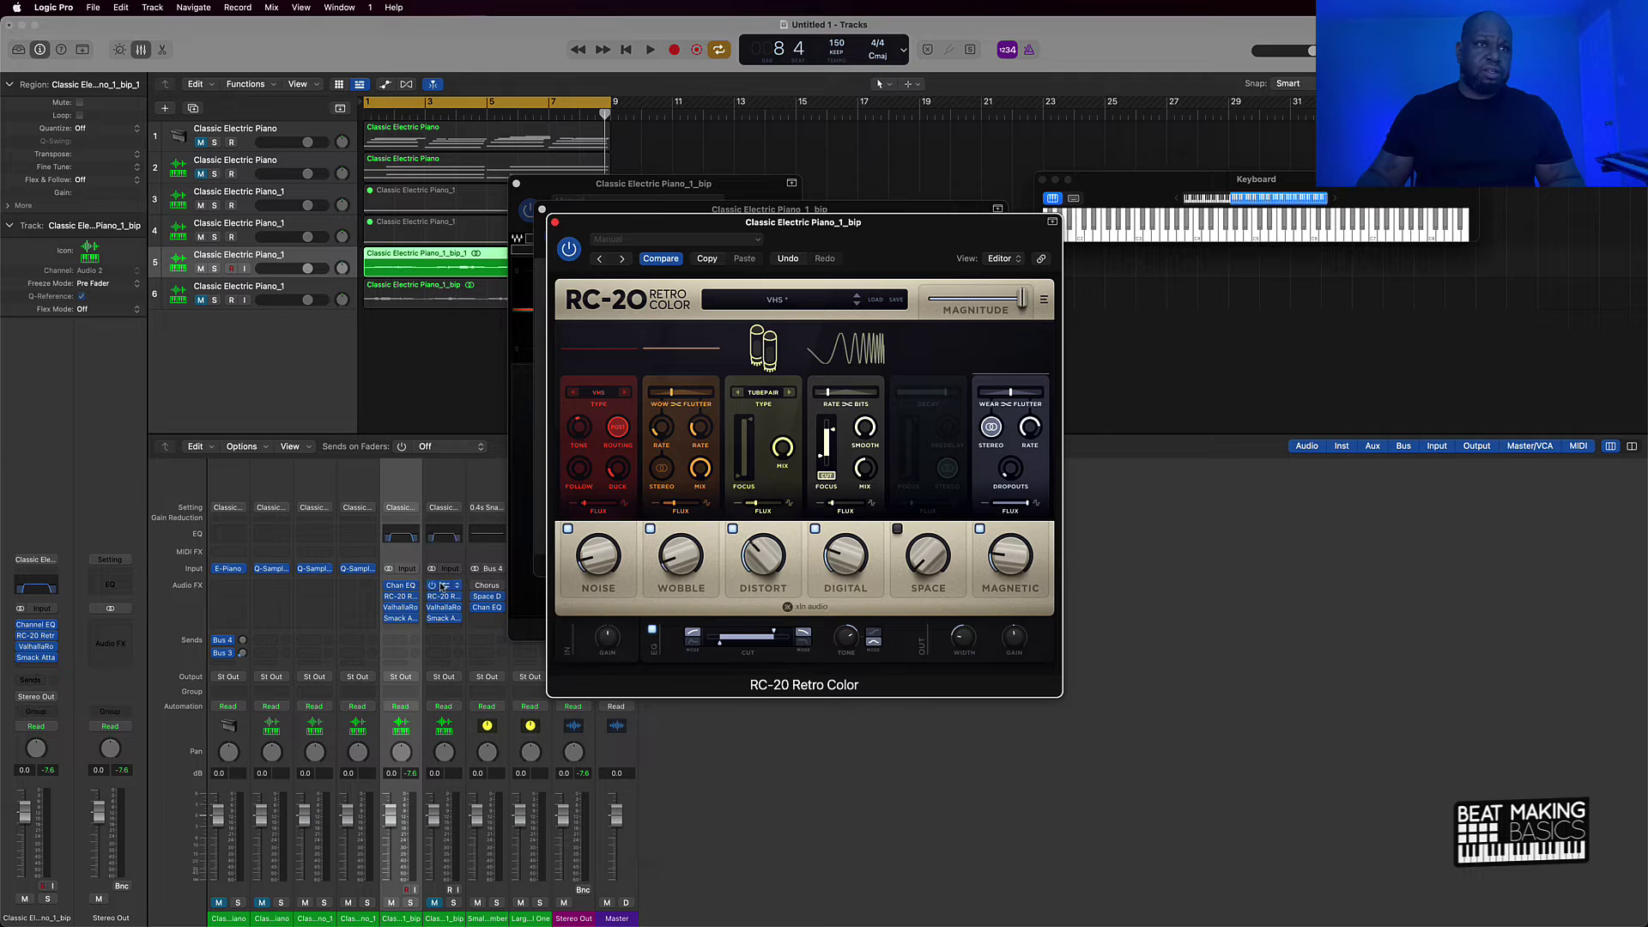
{"action": "left_click", "coordinate": [556, 224]}
{"action": "left_click", "coordinate": [541, 209]}
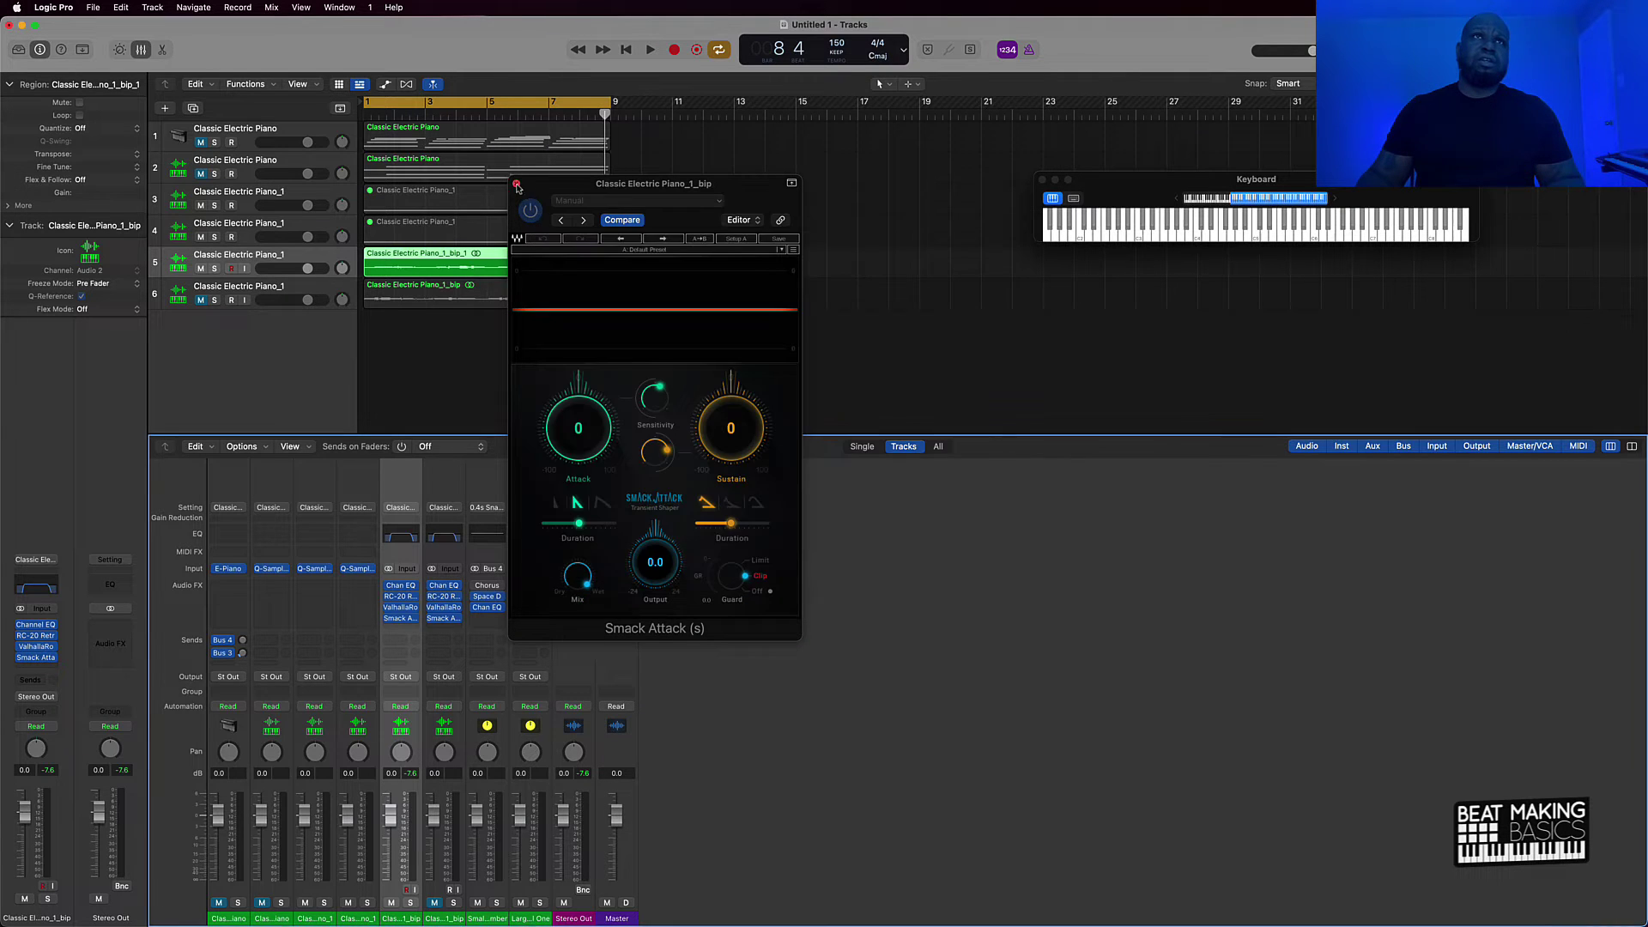
{"action": "left_click", "coordinate": [515, 183]}
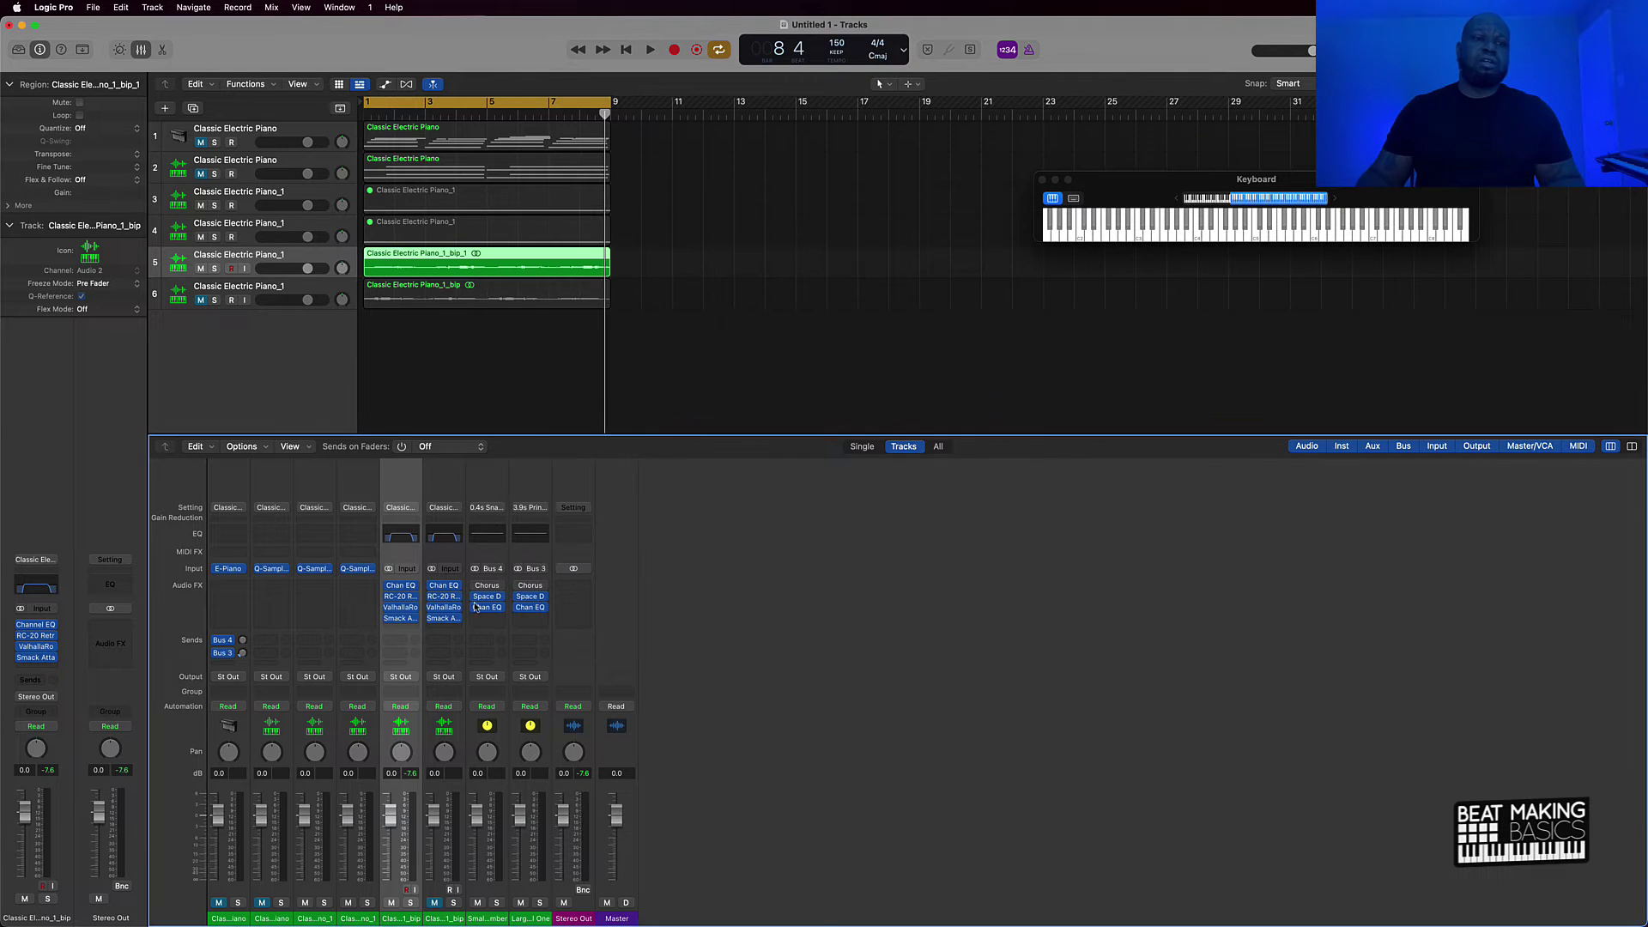
- Unmute track 6, mute track 5, and play track 6 alone from bar 1
{"action": "left_click", "coordinate": [435, 903]}
{"action": "left_click", "coordinate": [391, 903]}
{"action": "key", "text": "space"}
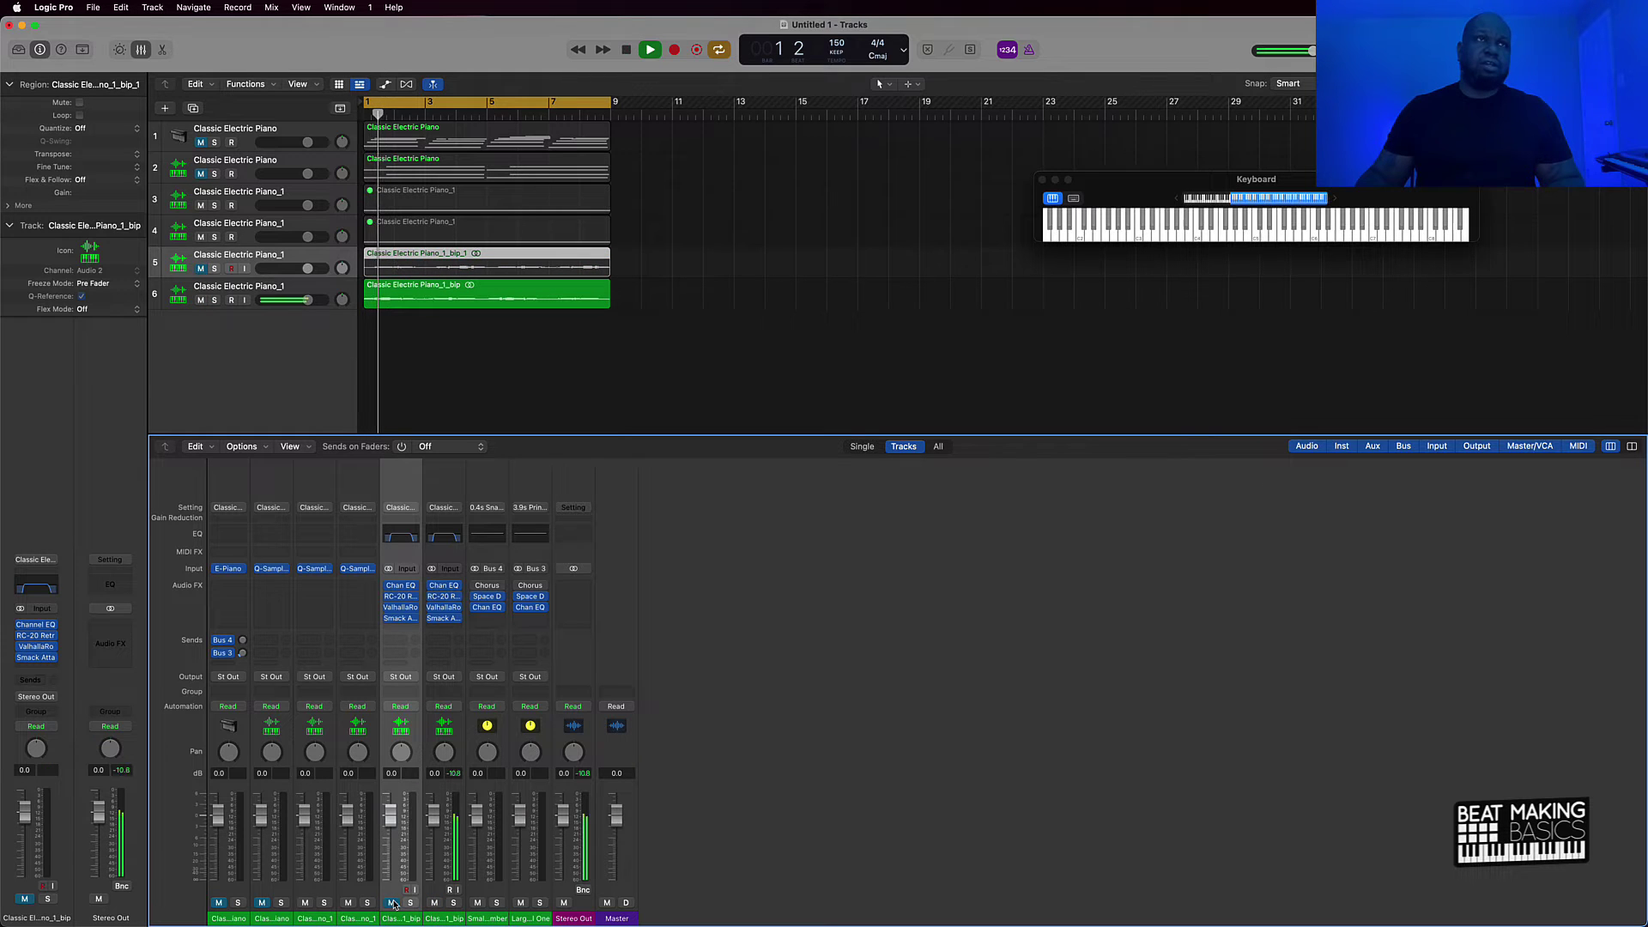
{"action": "left_click", "coordinate": [530, 330]}
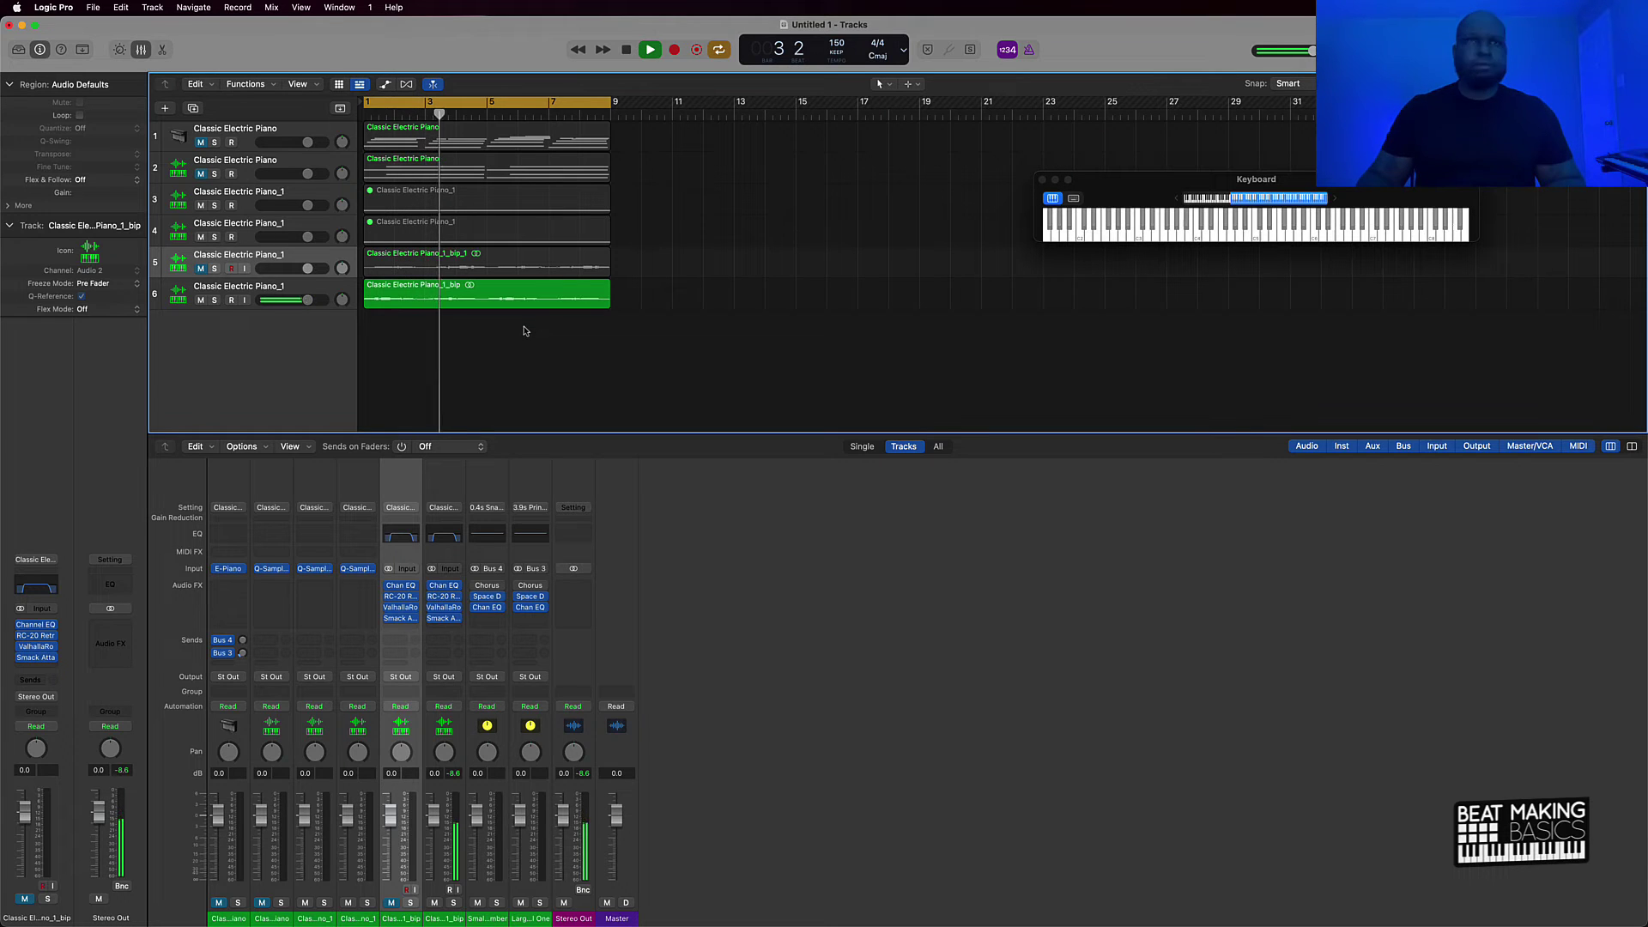
- Stop playback, unmute track 5 and select its electric piano region
{"action": "key", "text": "space"}
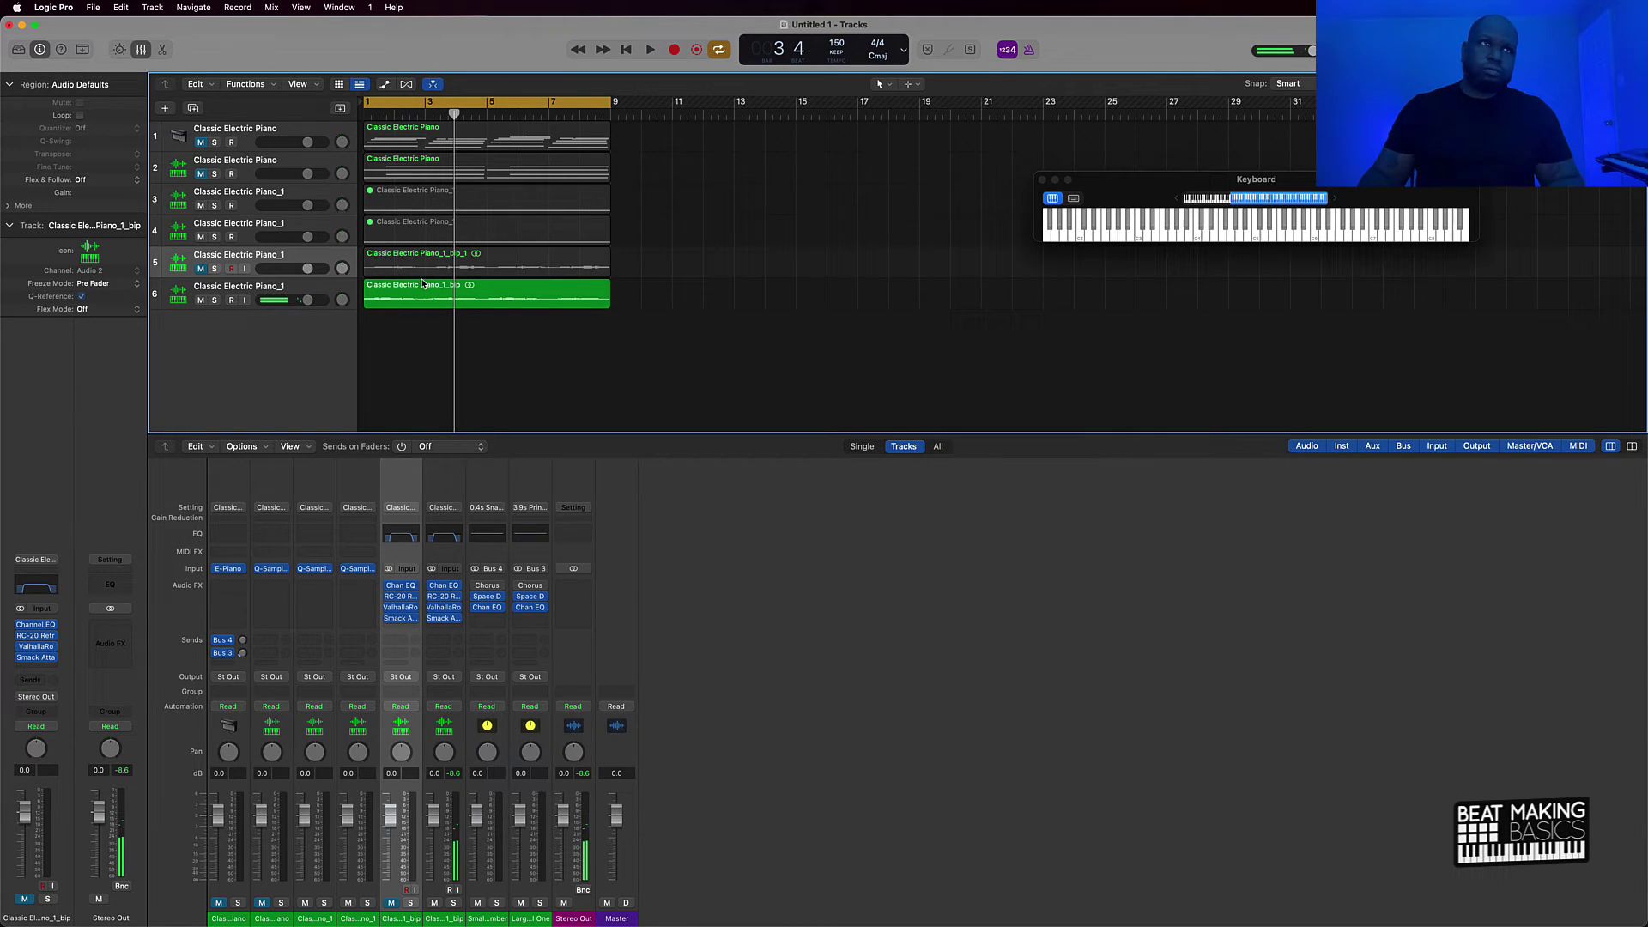
{"action": "left_click", "coordinate": [201, 269]}
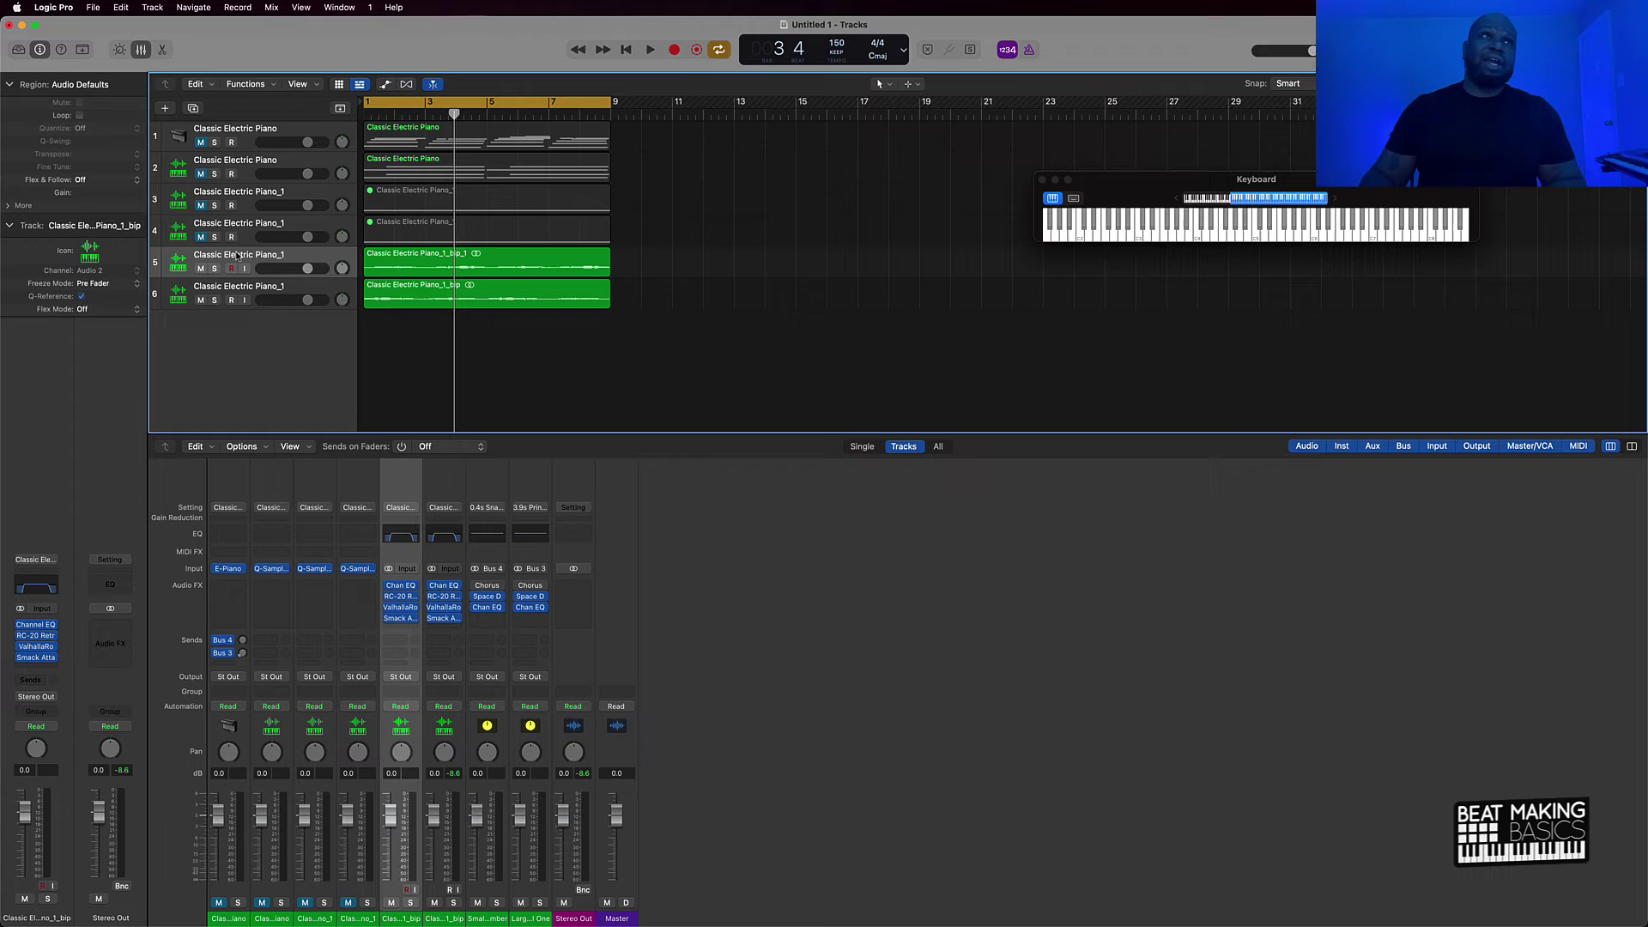
{"action": "left_click", "coordinate": [267, 253]}
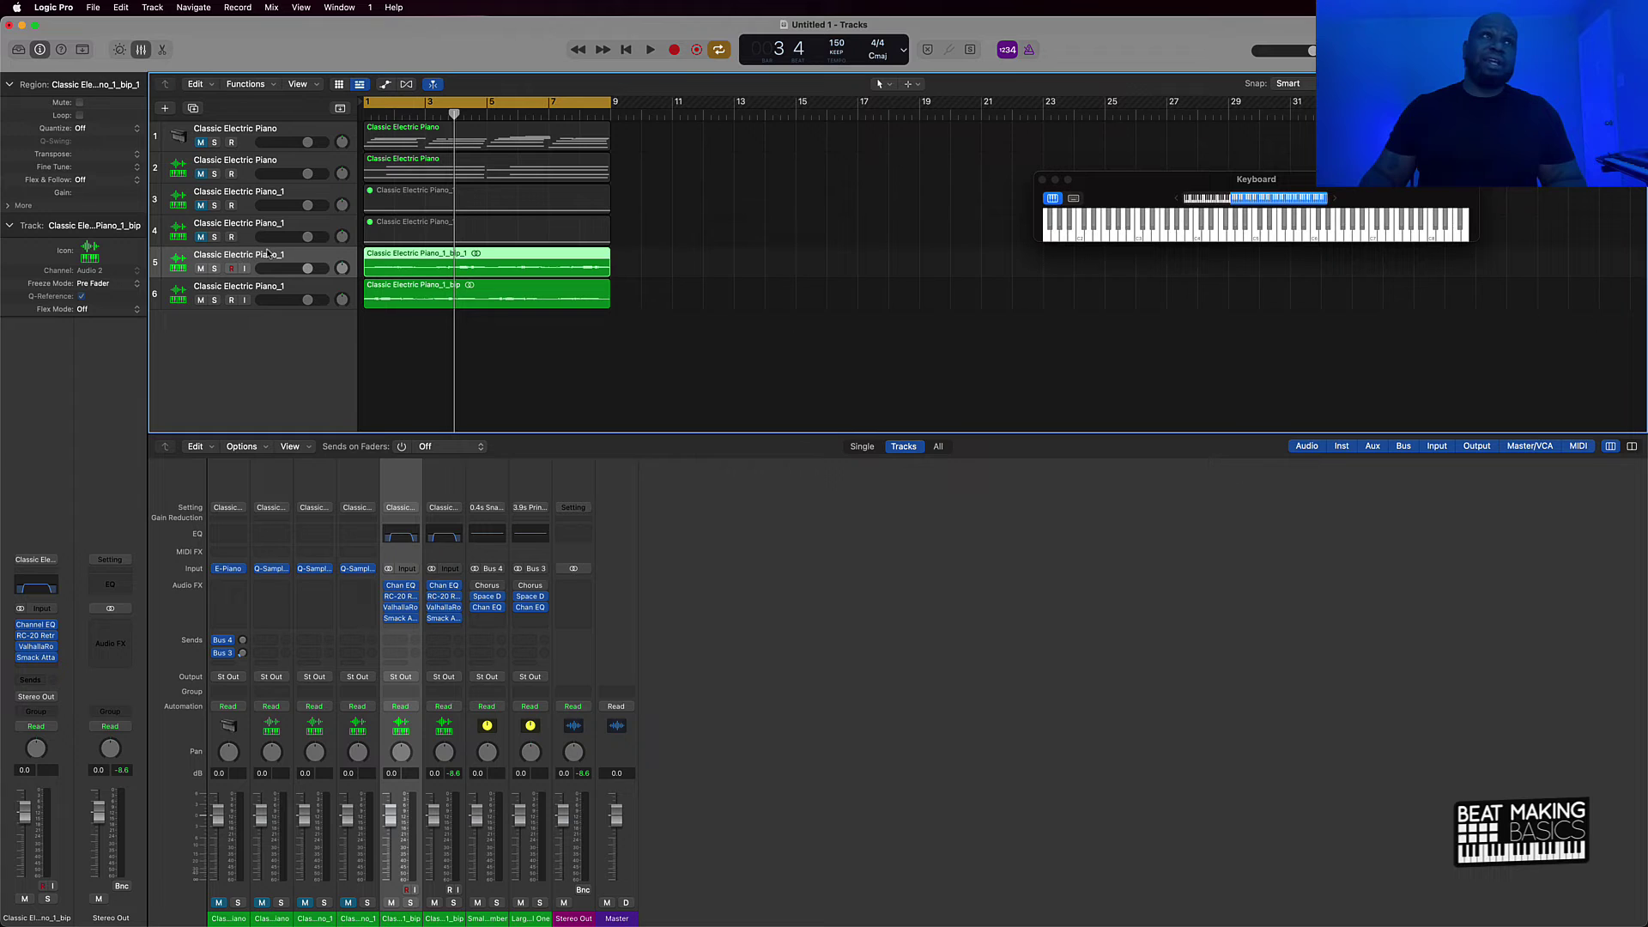
- Bounce the track 5 region in place to a new track, then mute track 7 and audition
{"action": "right_click", "coordinate": [429, 265]}
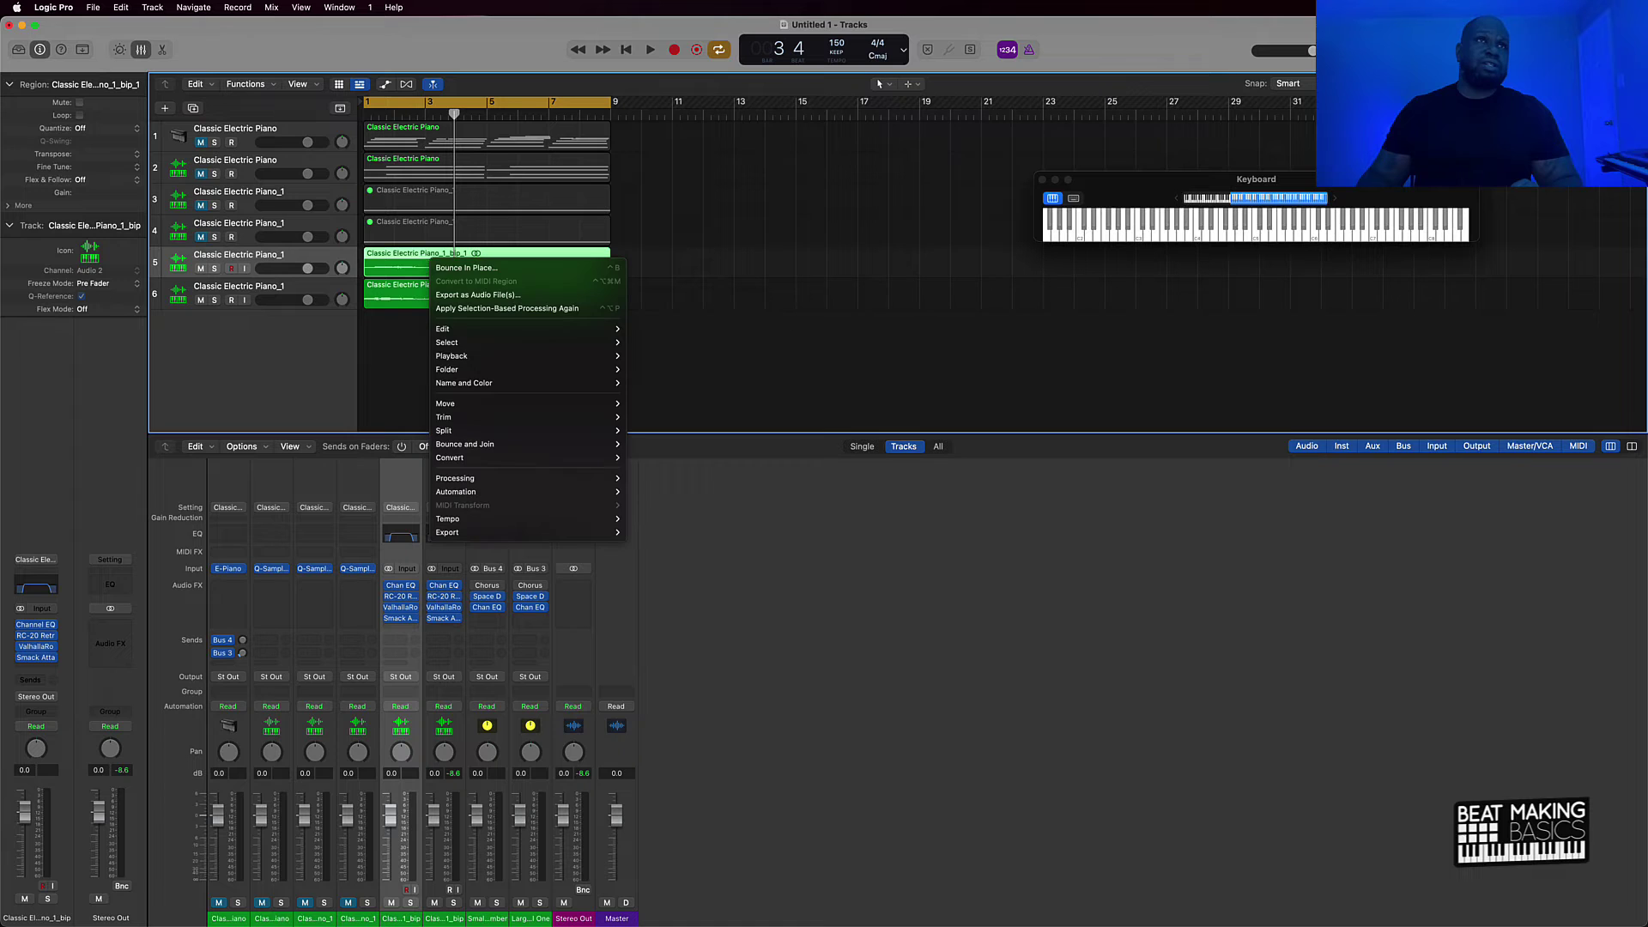
{"action": "left_click", "coordinate": [457, 268]}
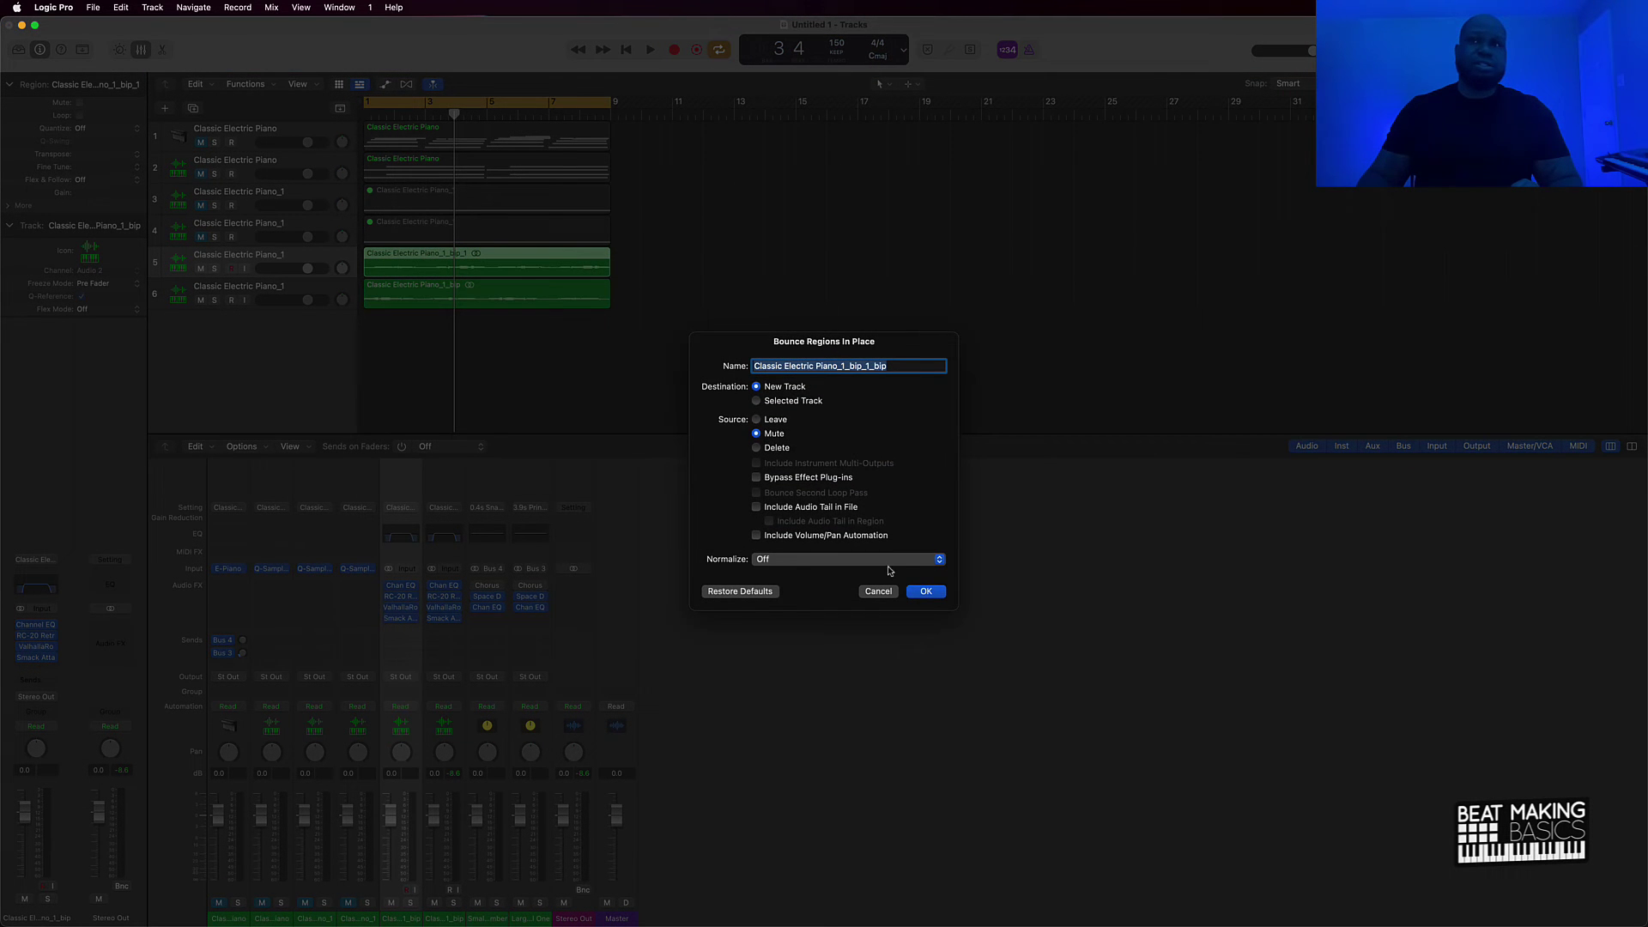
{"action": "left_click", "coordinate": [926, 591]}
{"action": "key", "text": "super+k"}
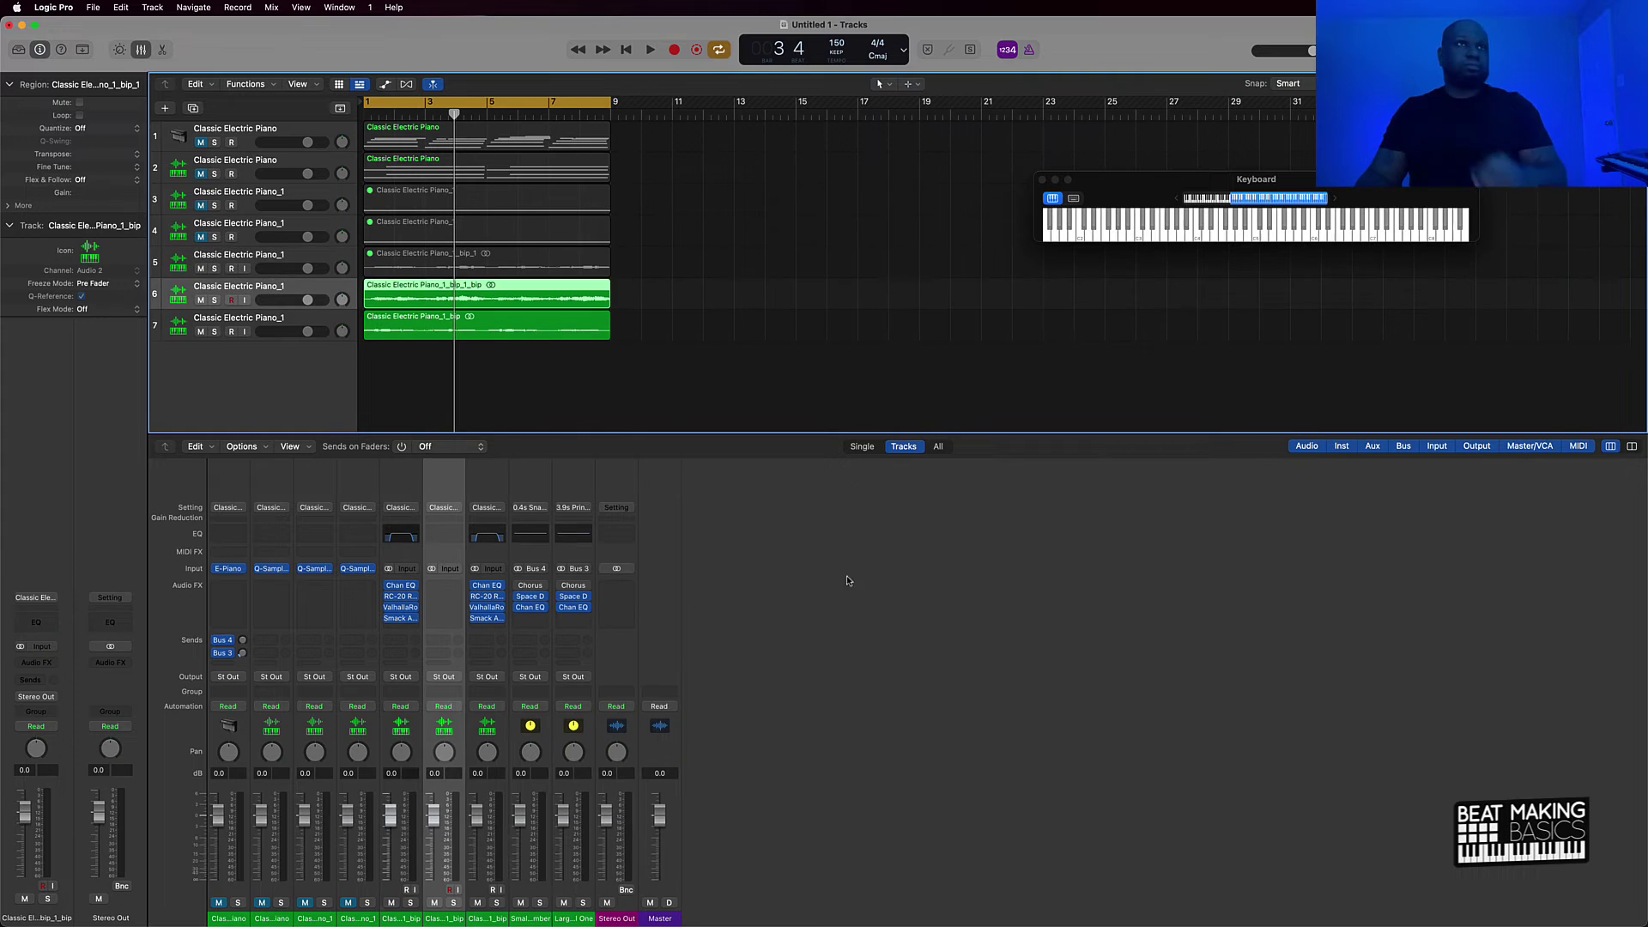
{"action": "left_click", "coordinate": [201, 332]}
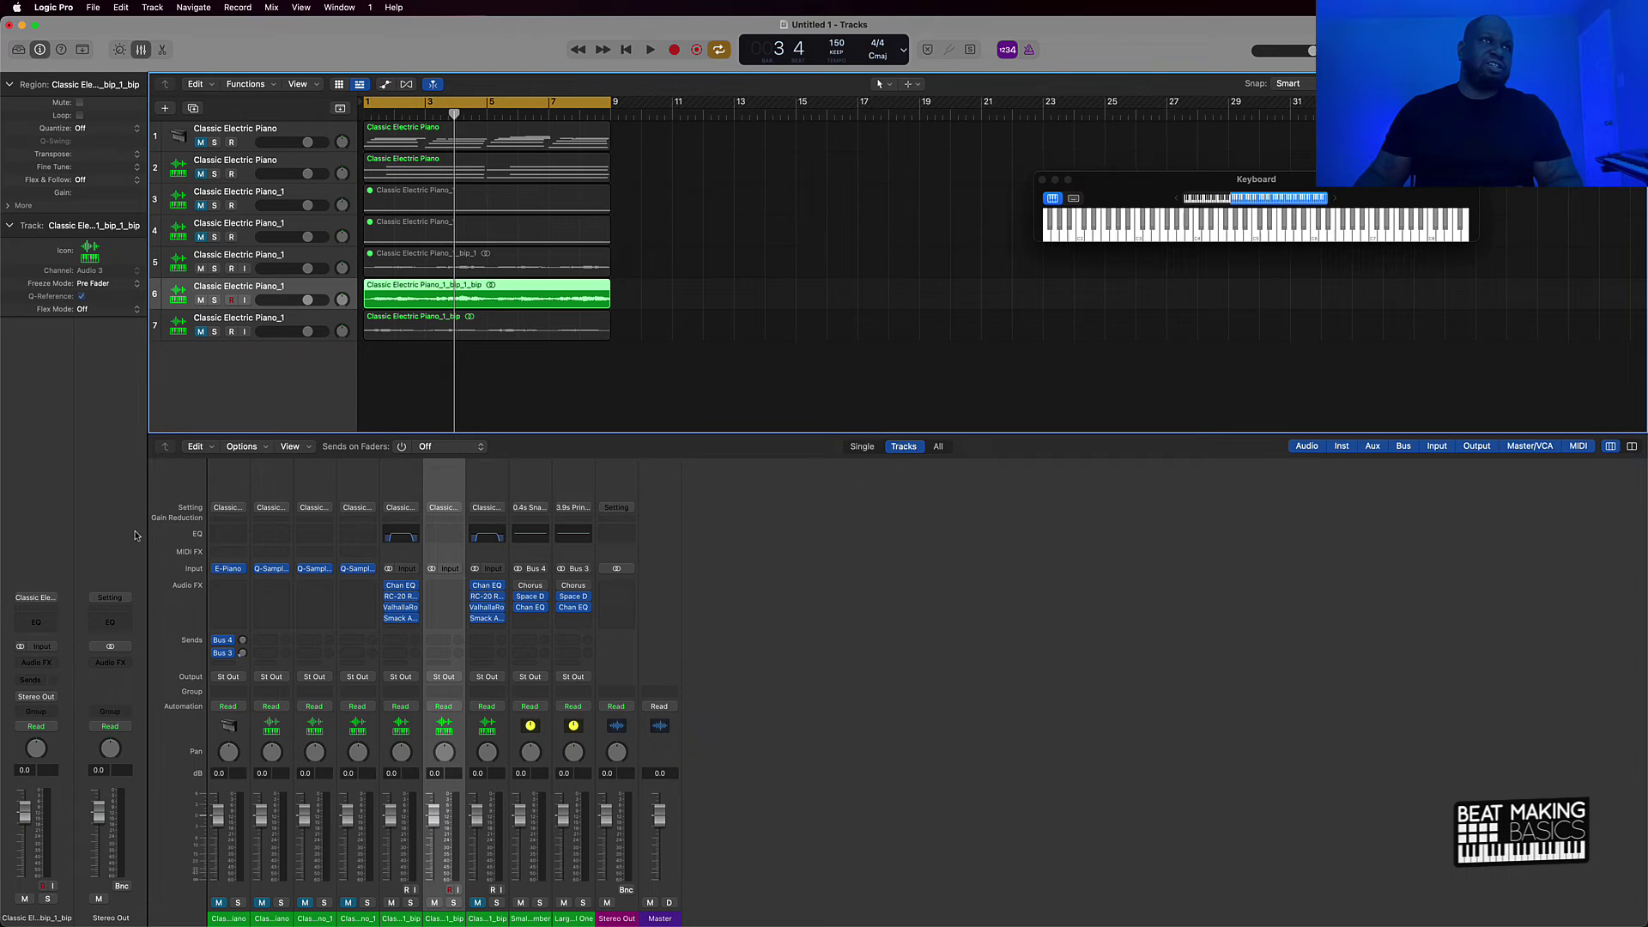
{"action": "key", "text": "space"}
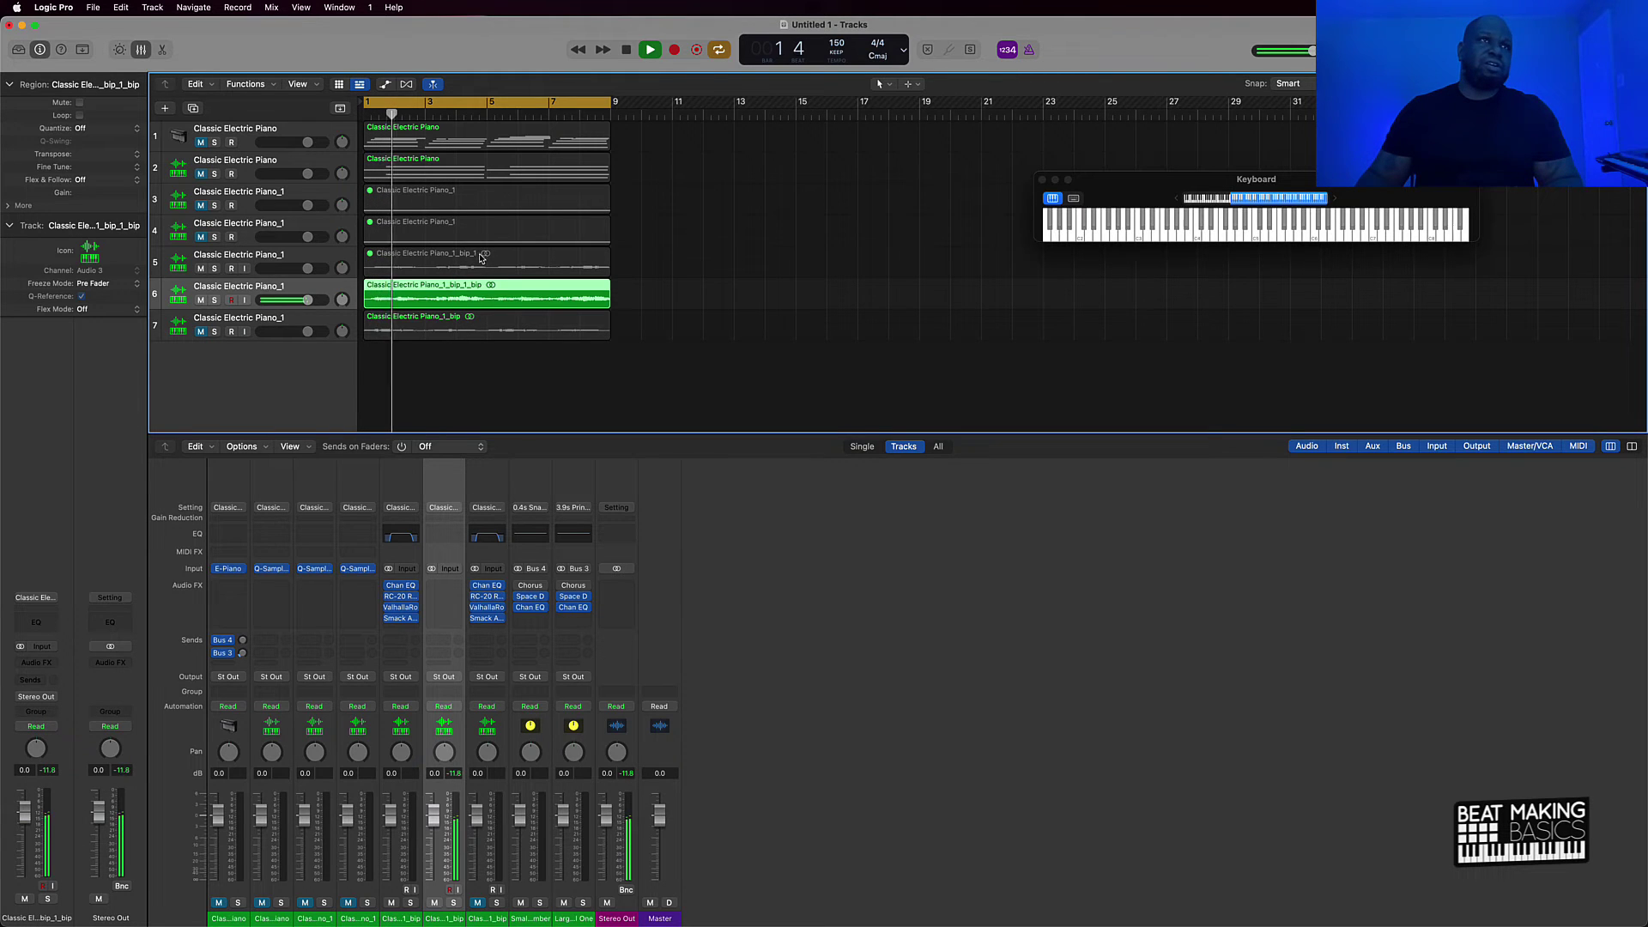
{"action": "key", "text": "space"}
- Mute track 6, unmute the track 5 region and bounce it in place to a new track
{"action": "left_click", "coordinate": [201, 300]}
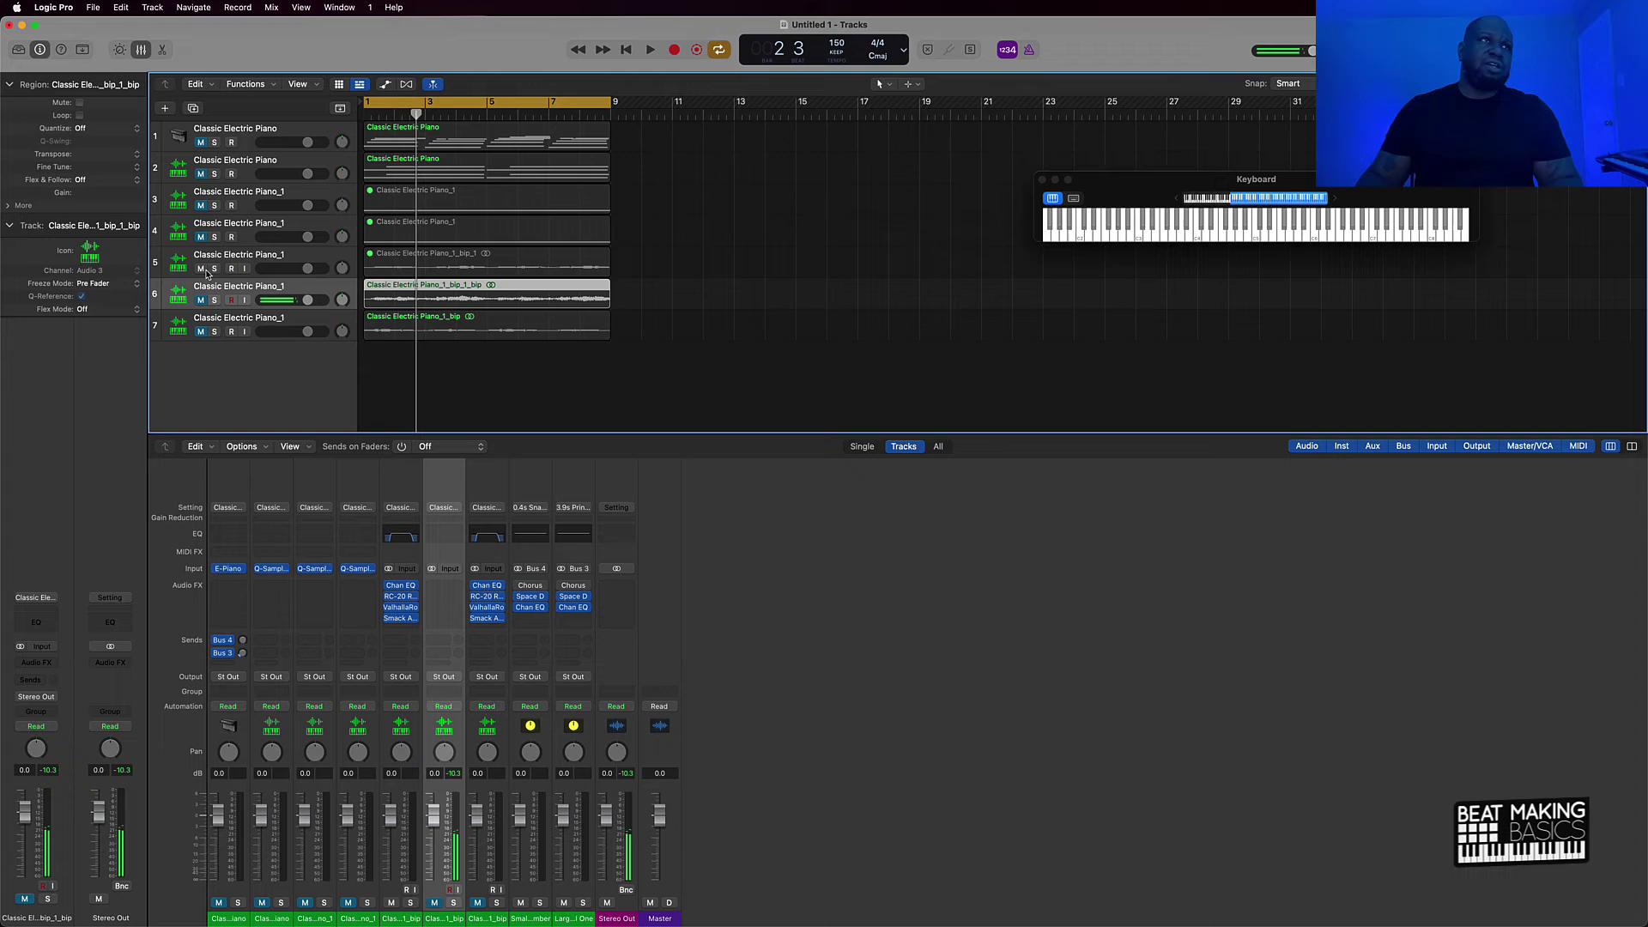
{"action": "left_click", "coordinate": [381, 266]}
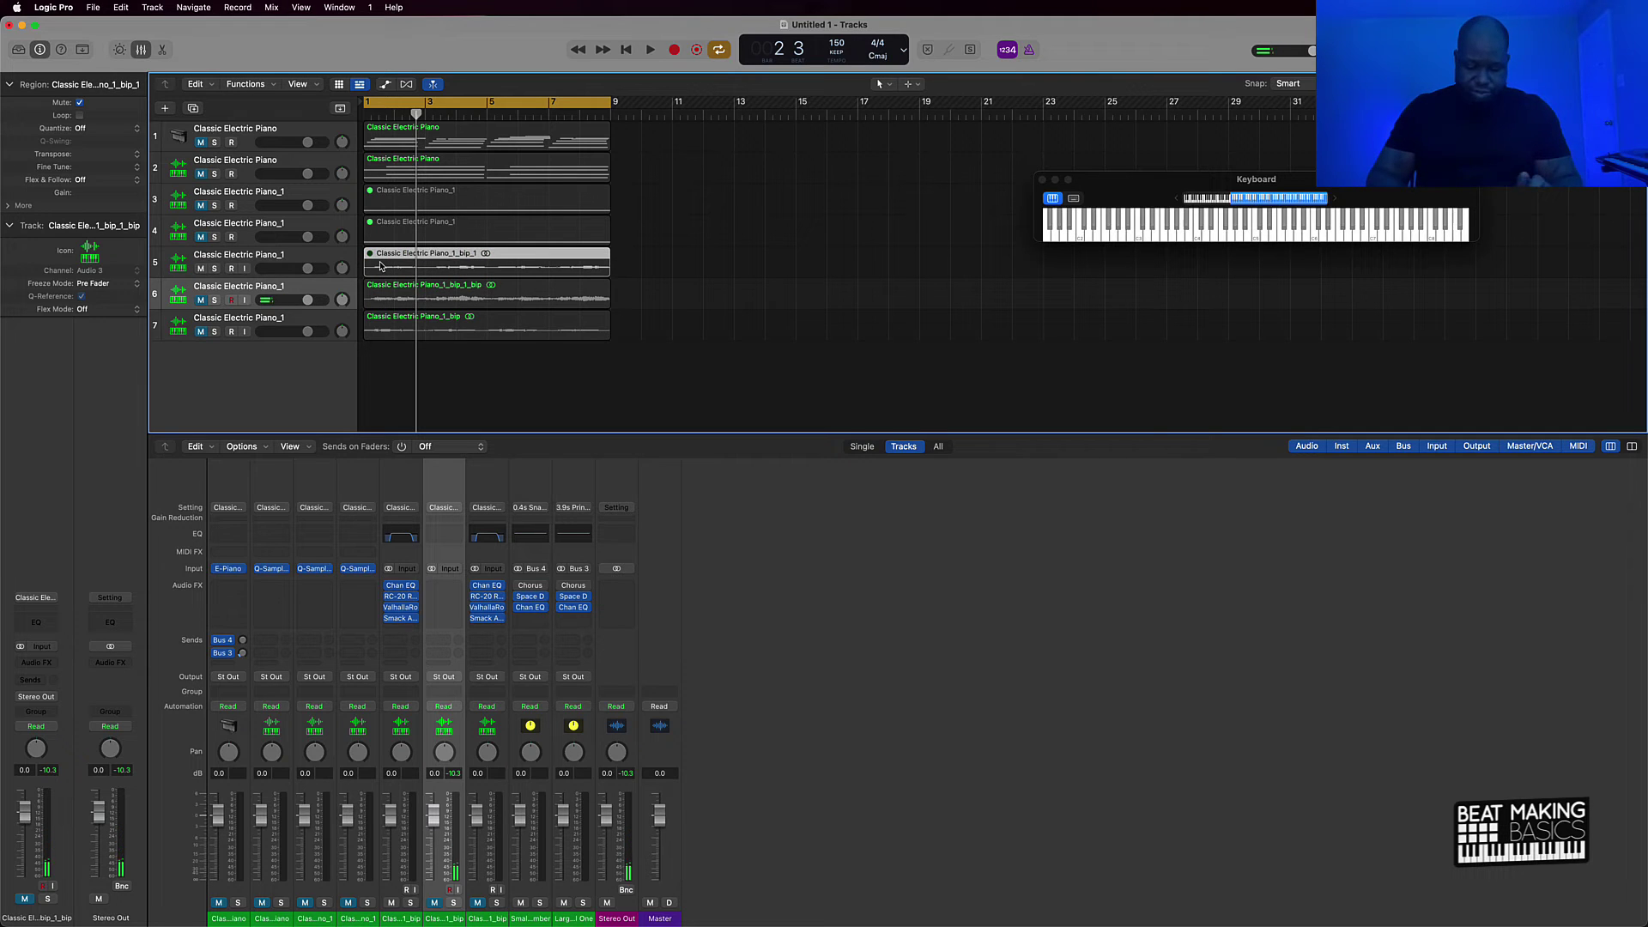
{"action": "key", "text": "ctrl+m"}
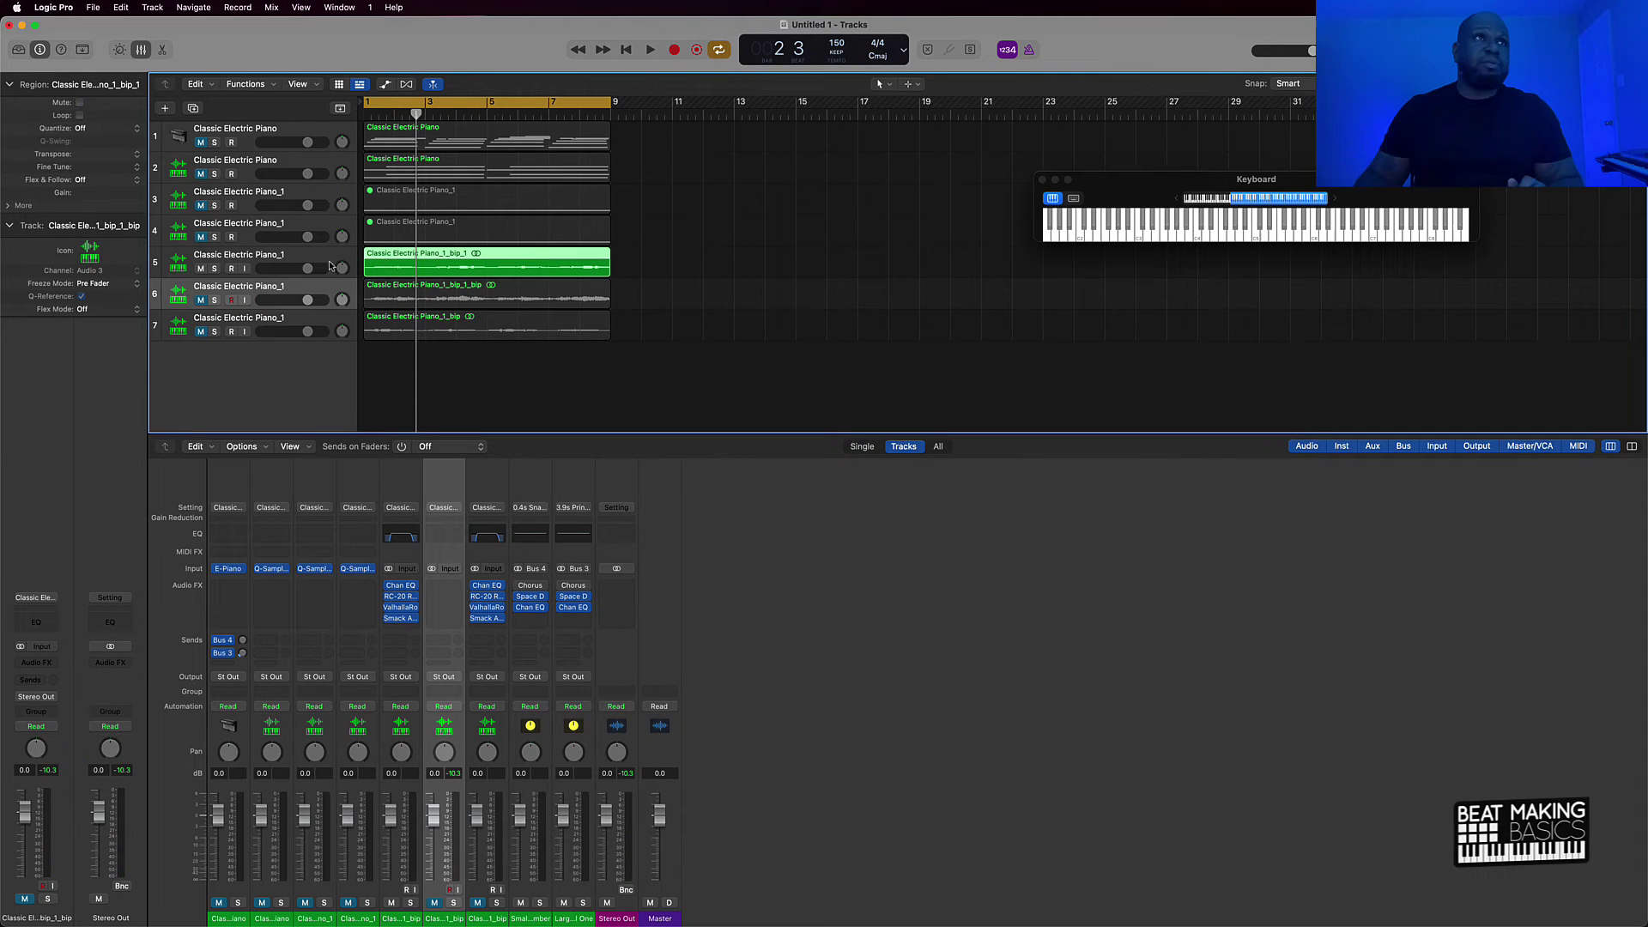
{"action": "left_click", "coordinate": [254, 258]}
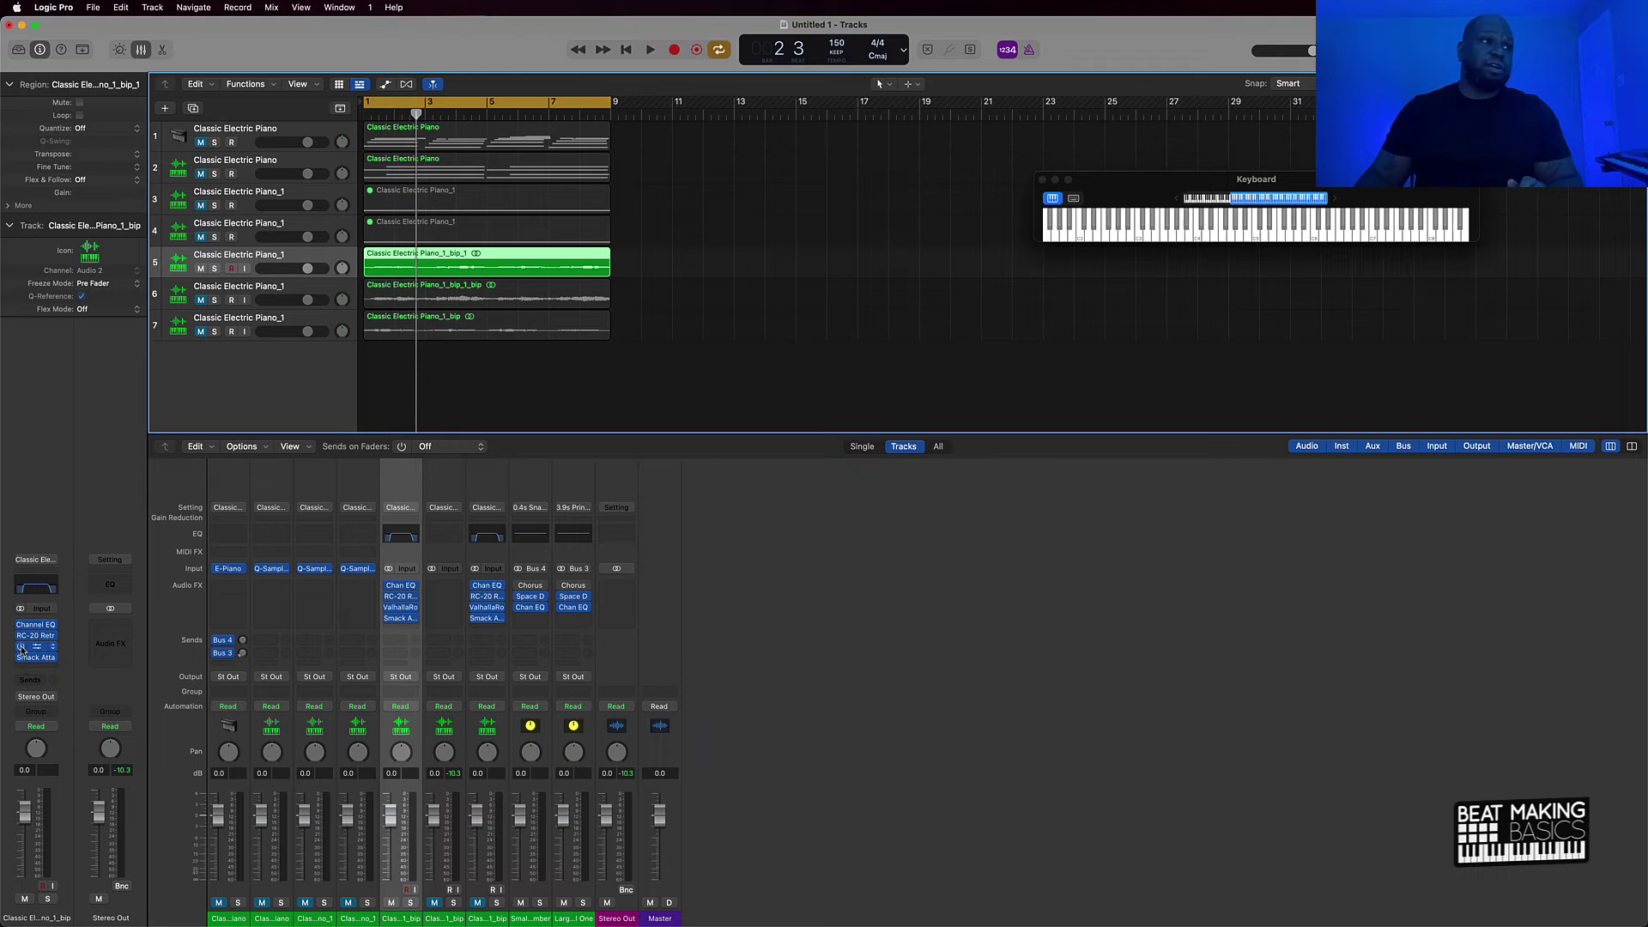
{"action": "right_click", "coordinate": [395, 260]}
{"action": "left_click", "coordinate": [424, 266]}
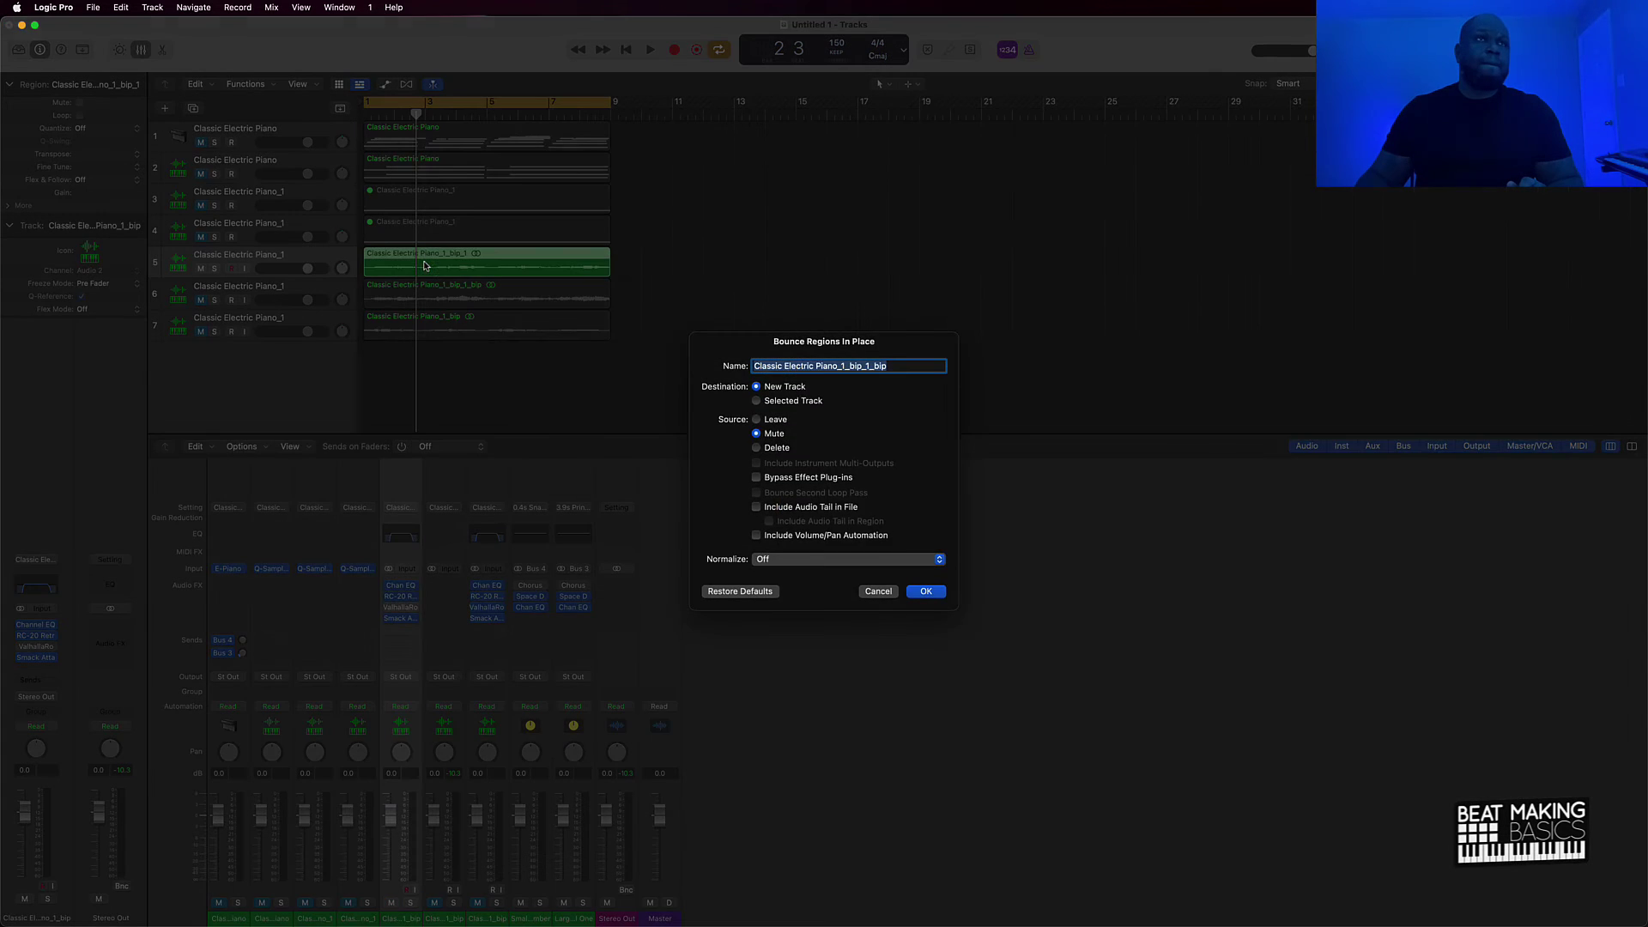
{"action": "left_click", "coordinate": [926, 591]}
{"action": "key", "text": "super+k"}
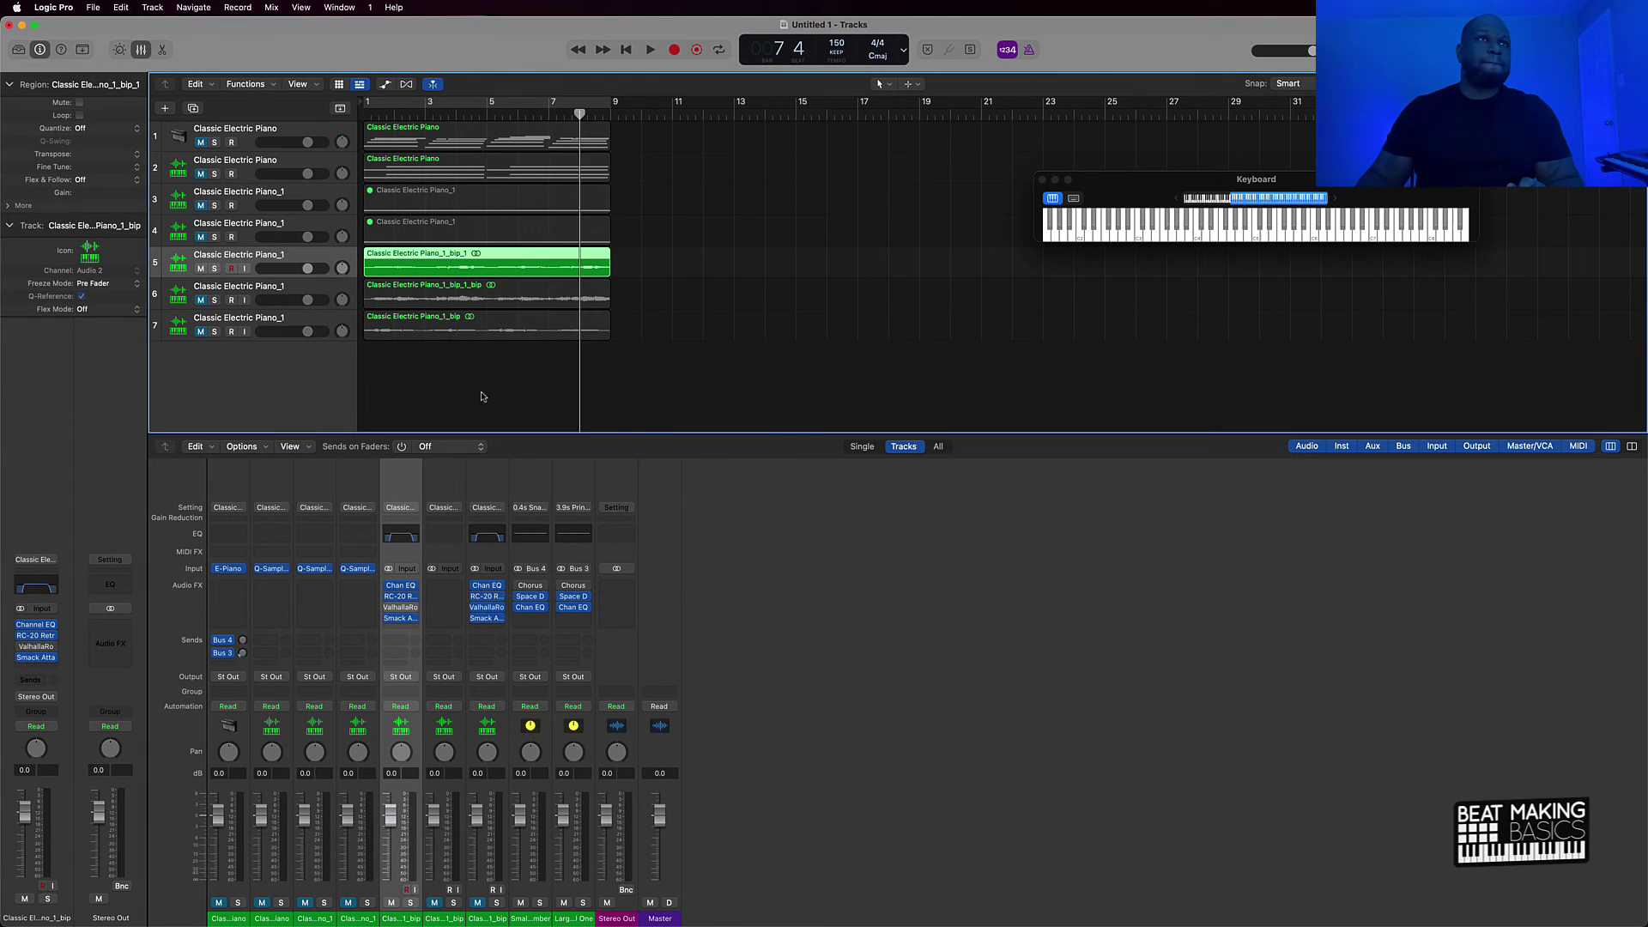
- Audition the new bounce, unmute tracks 6 and 7, and bring up the Save dialog
{"action": "key", "text": "space"}
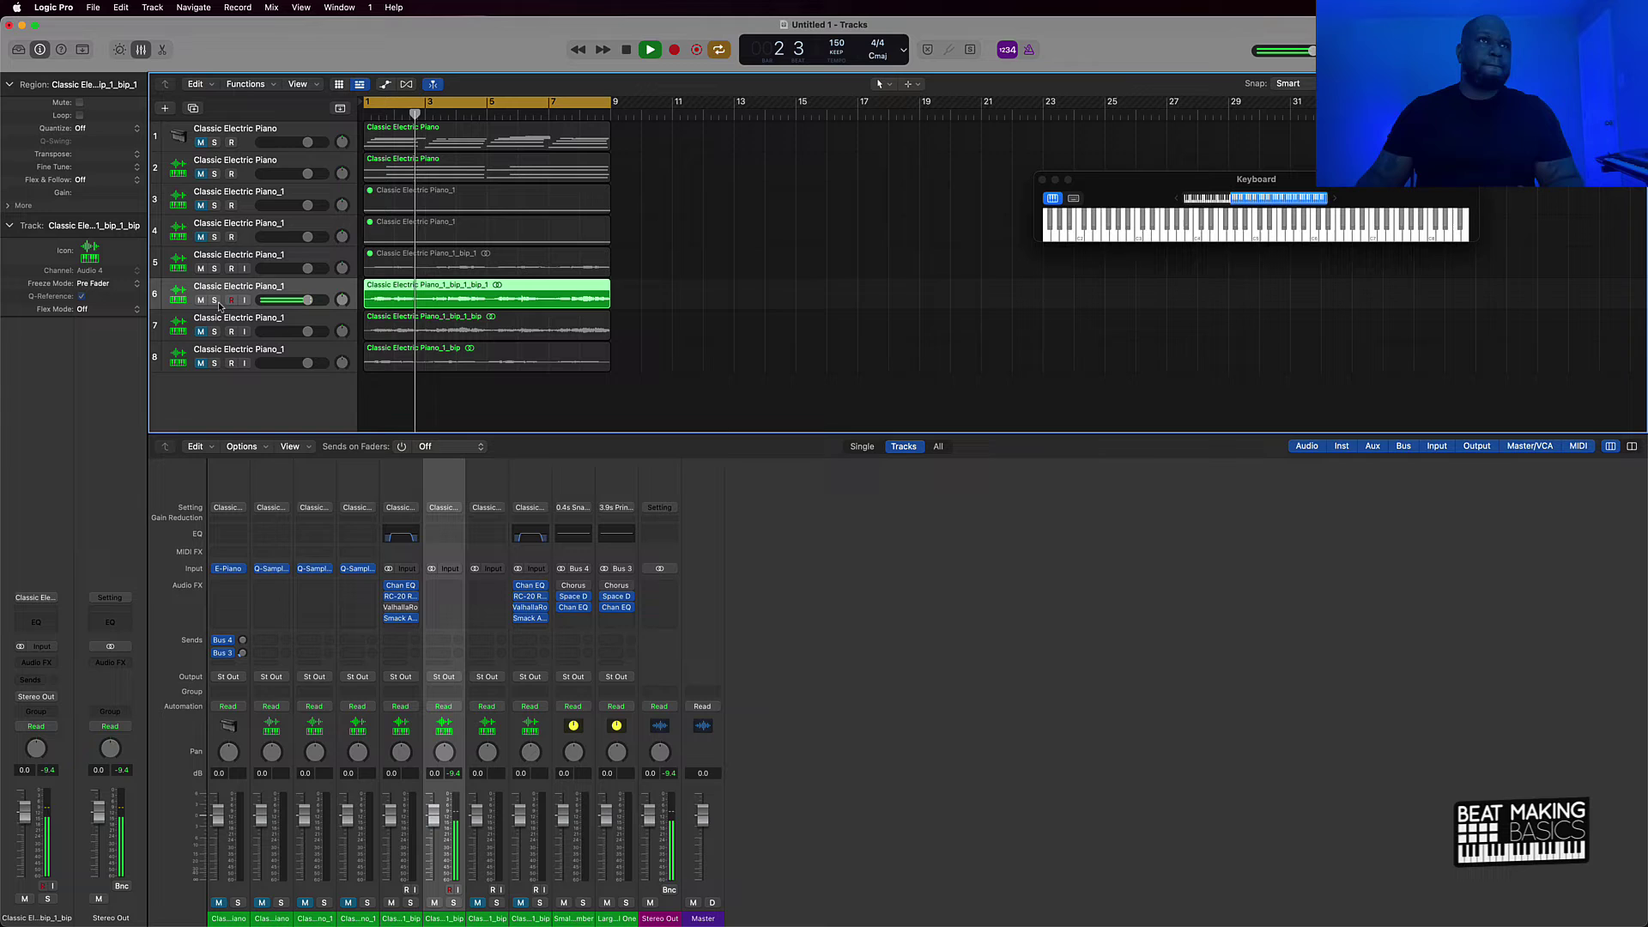
{"action": "key", "text": "space"}
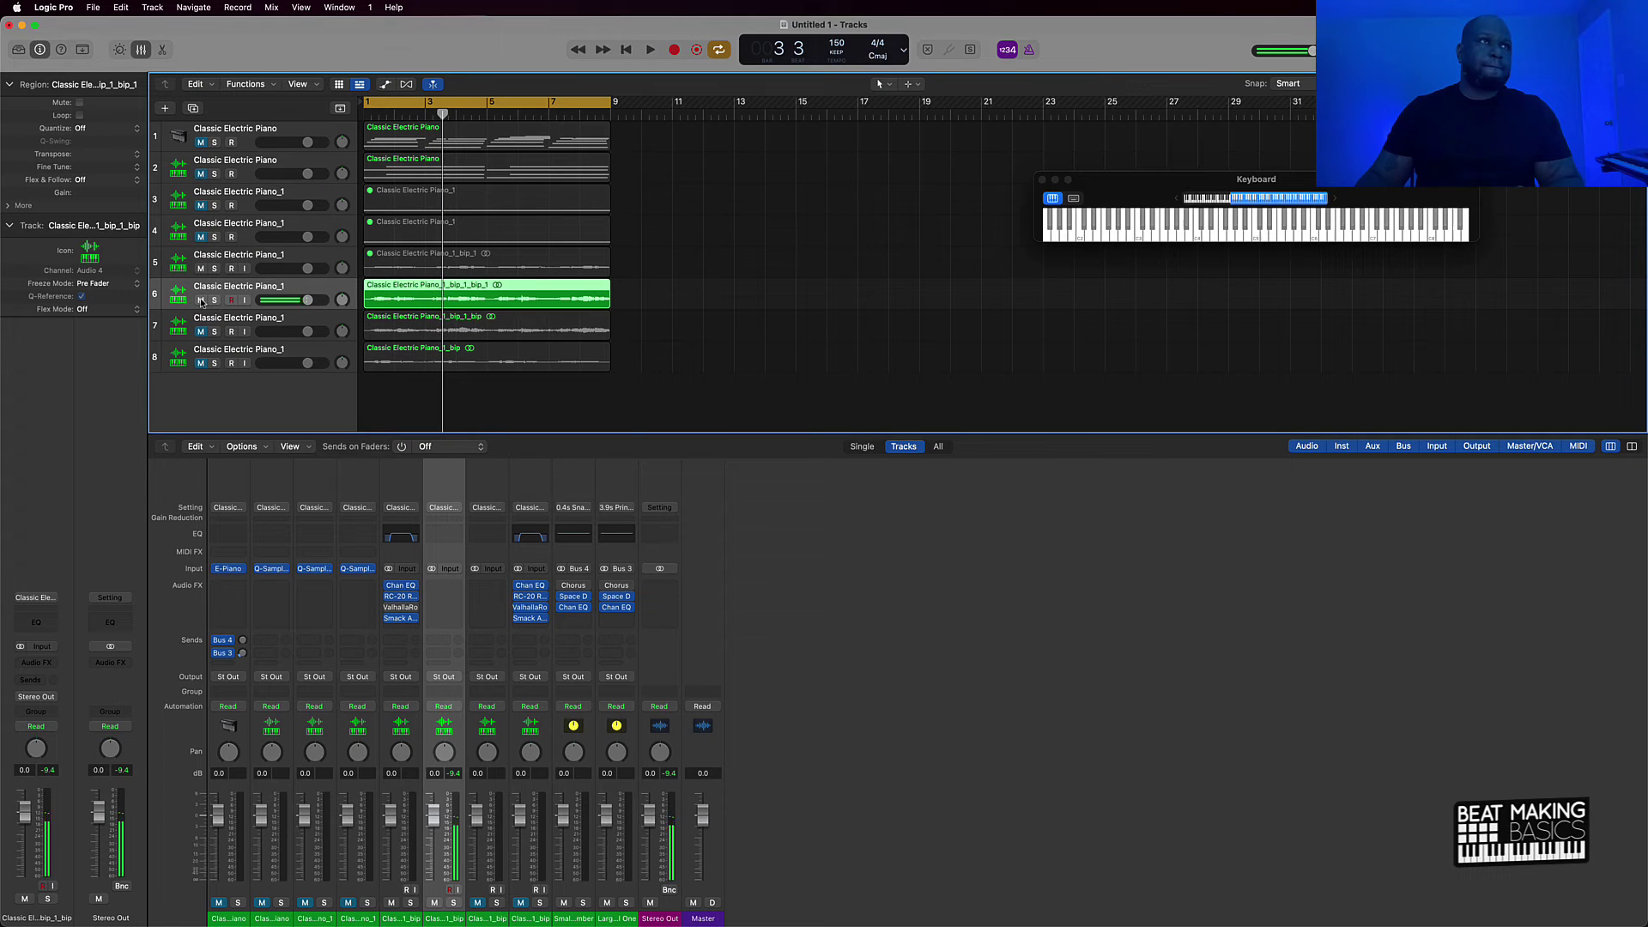
{"action": "left_click", "coordinate": [201, 299]}
{"action": "left_click", "coordinate": [201, 299]}
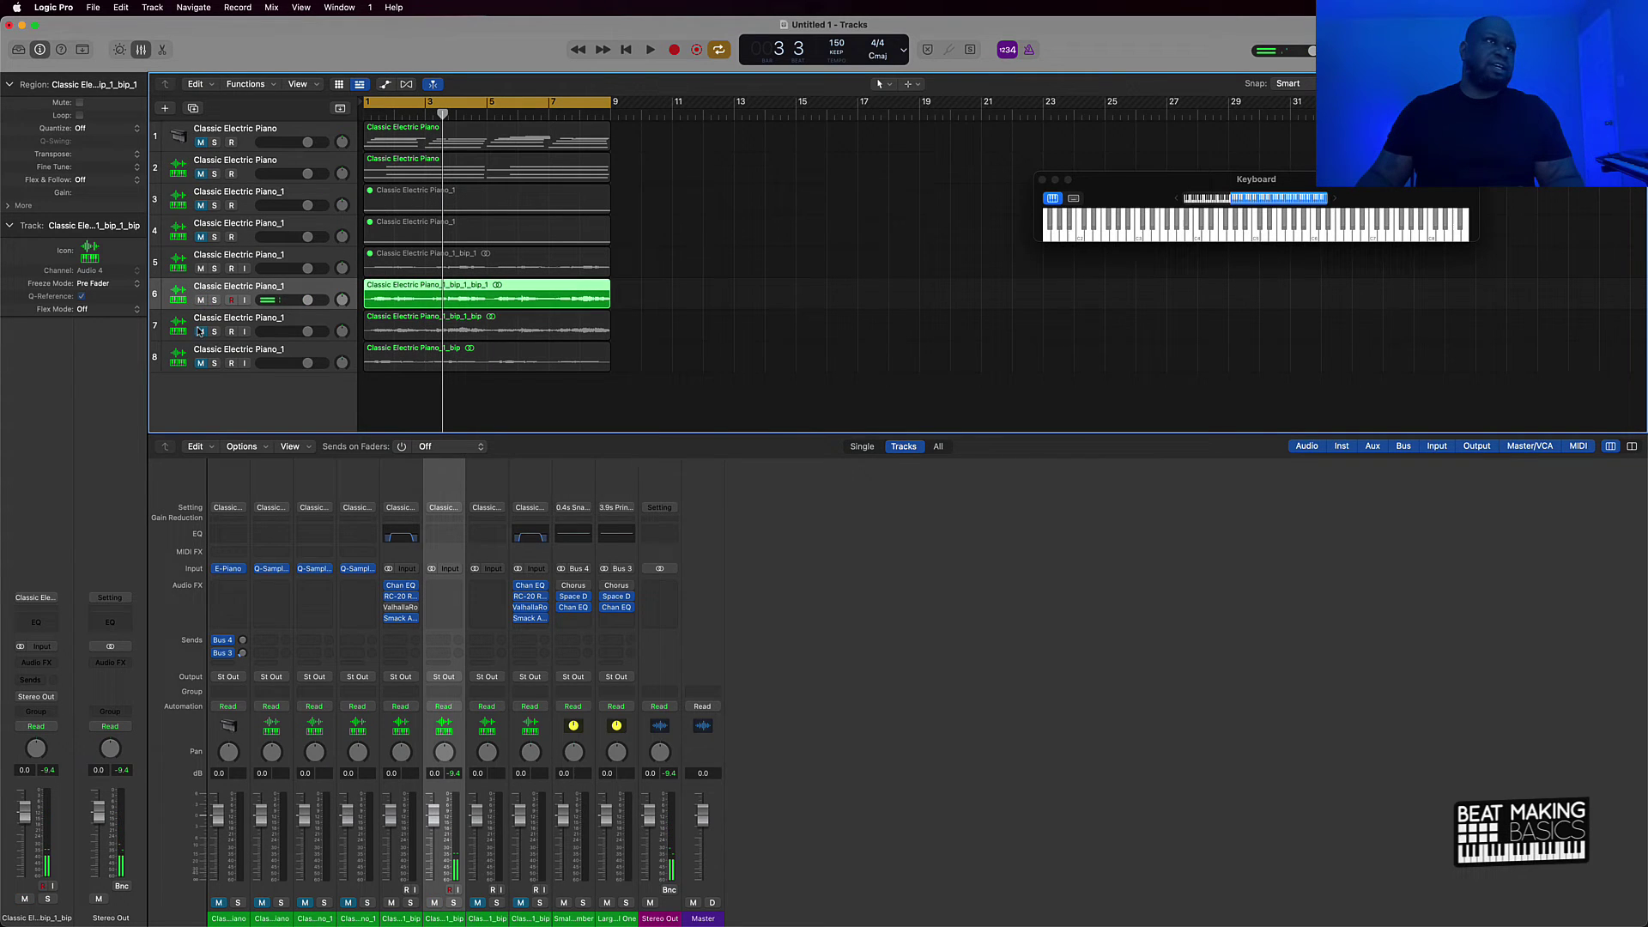
{"action": "left_click", "coordinate": [200, 331]}
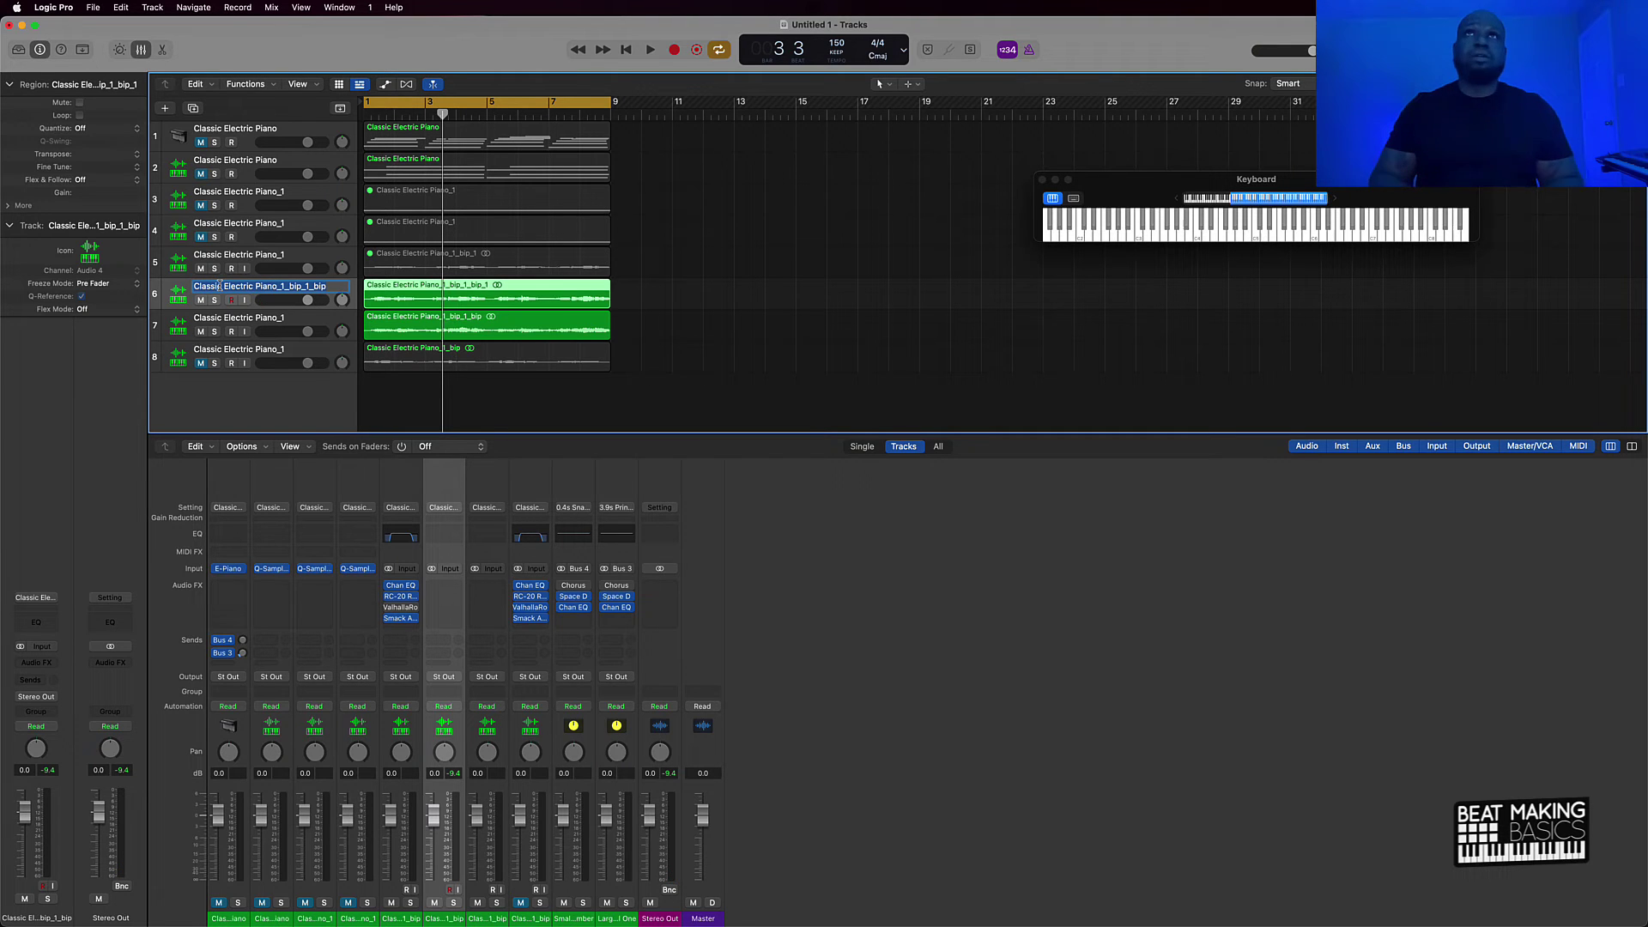
{"action": "key", "text": "super+s"}
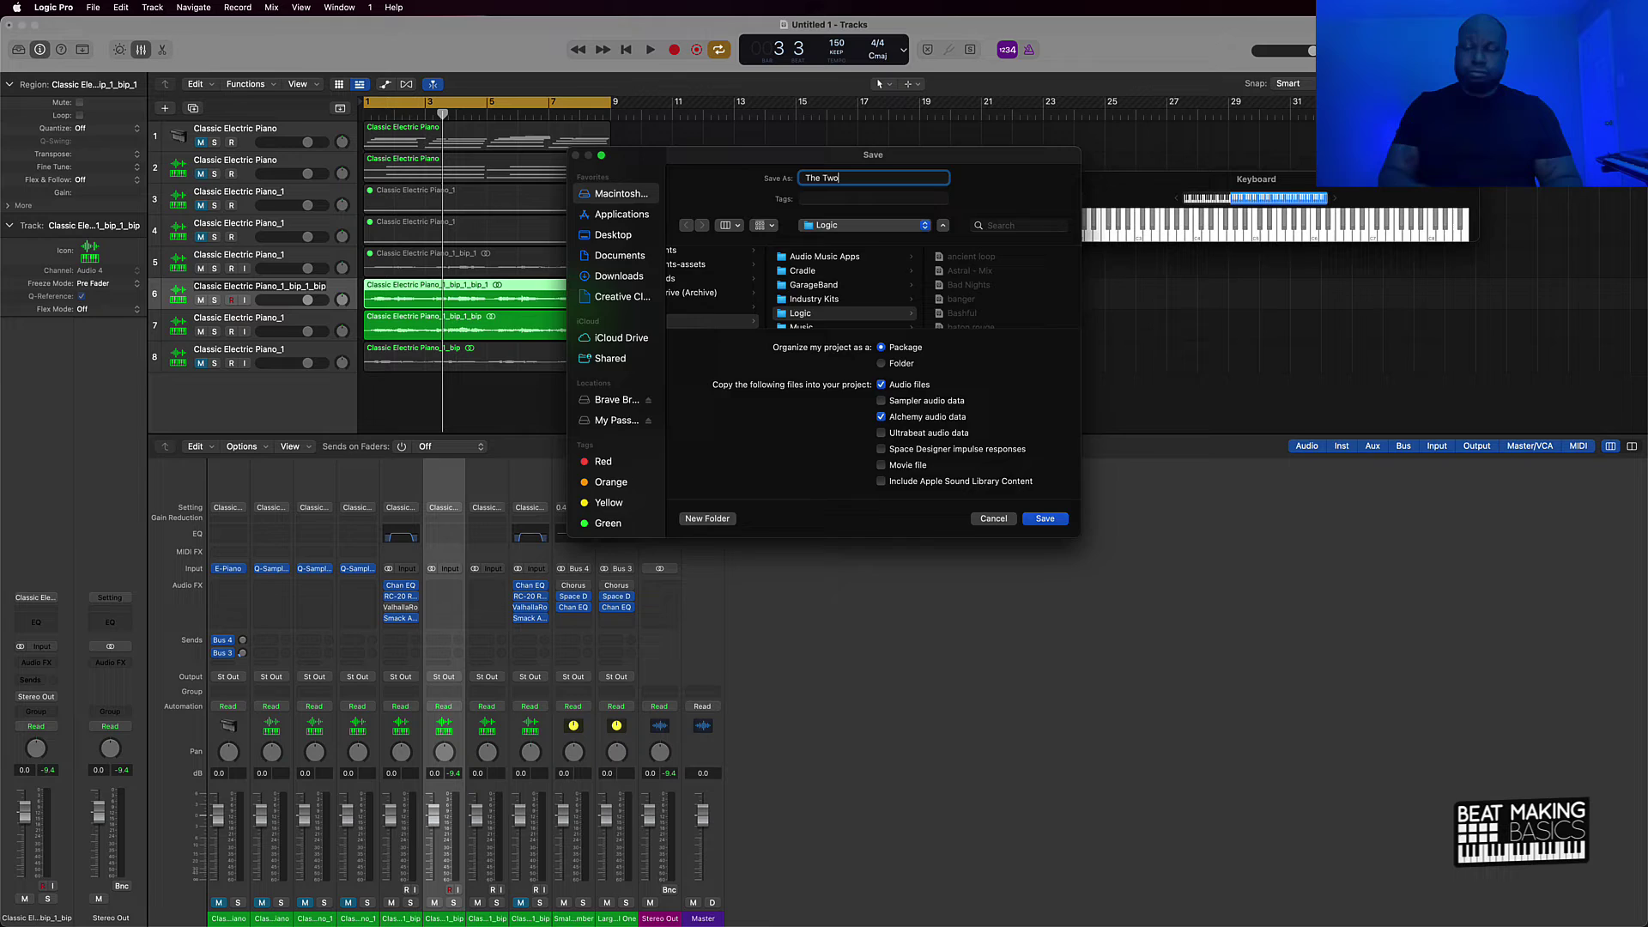
- Save the project as 'The Two', then start Save As to resave it
{"action": "key", "text": "Return"}
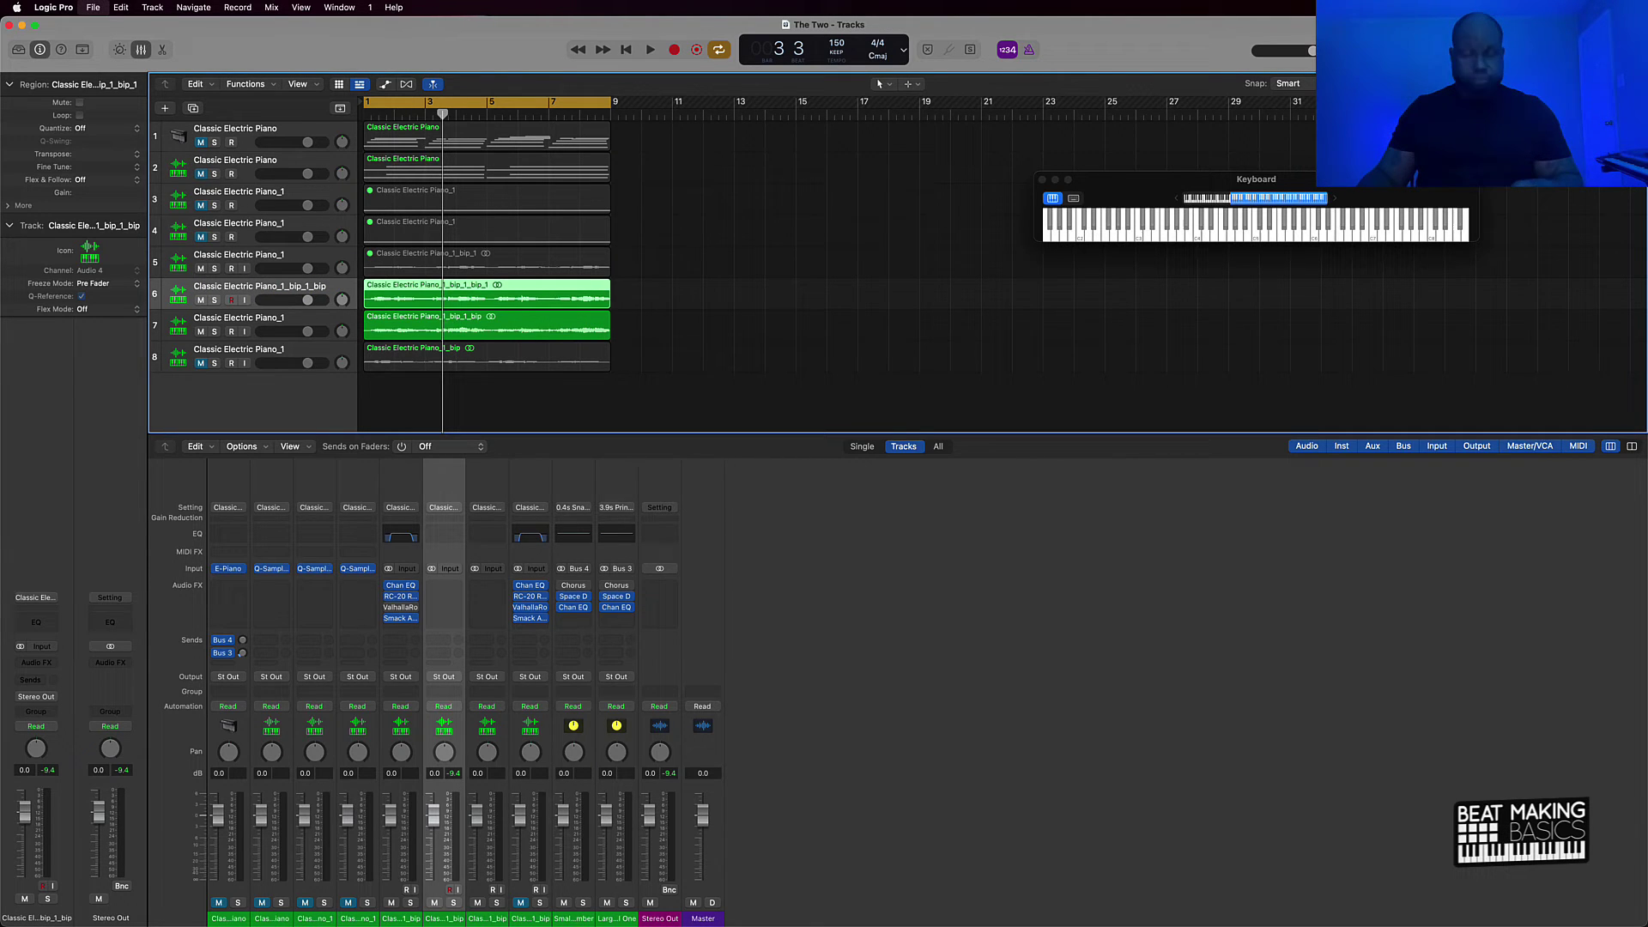
{"action": "key", "text": "super+shift+s"}
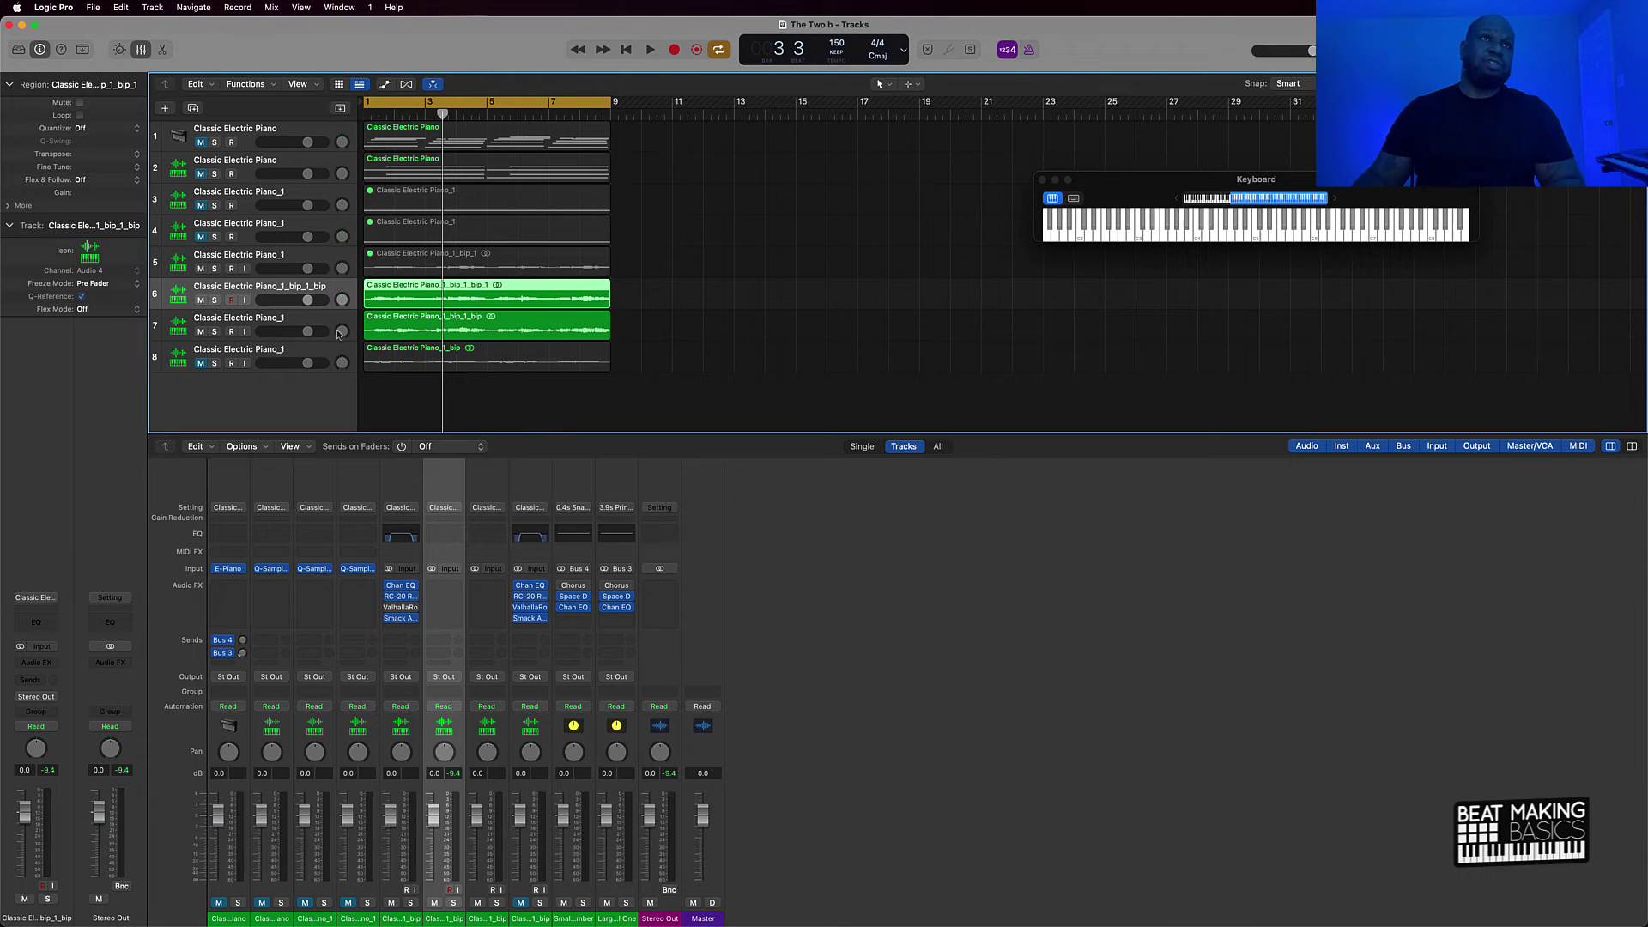
- Unmute track 8 and bounce its region in place to a new track
{"action": "left_click", "coordinate": [304, 359]}
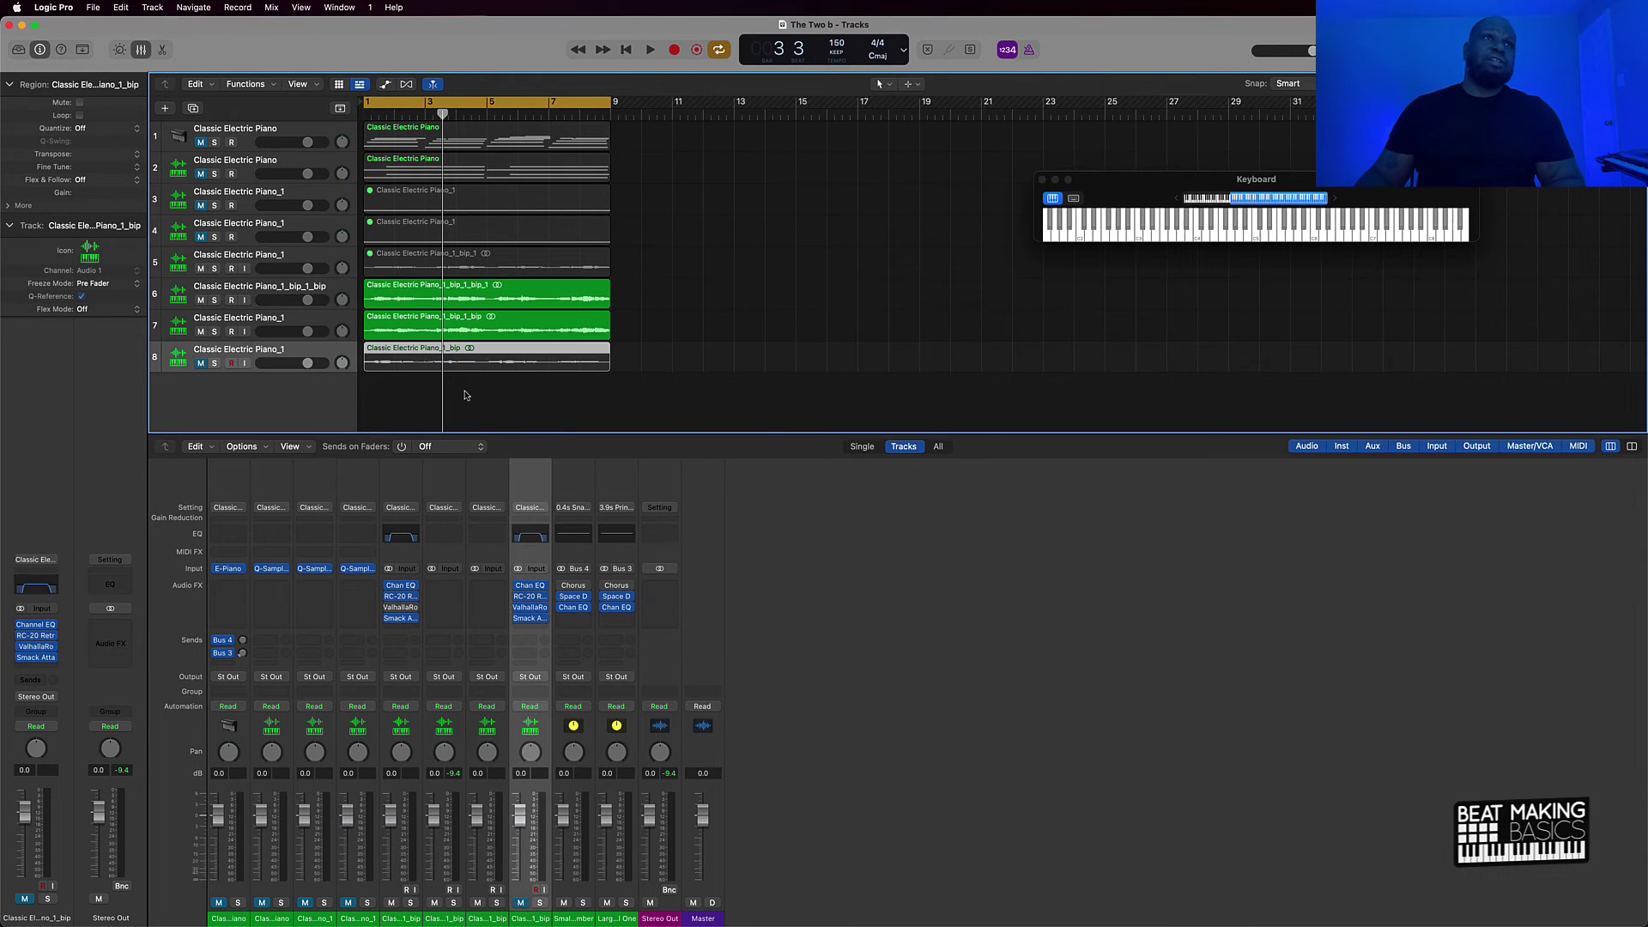
{"action": "left_click", "coordinate": [204, 364]}
{"action": "right_click", "coordinate": [427, 362]}
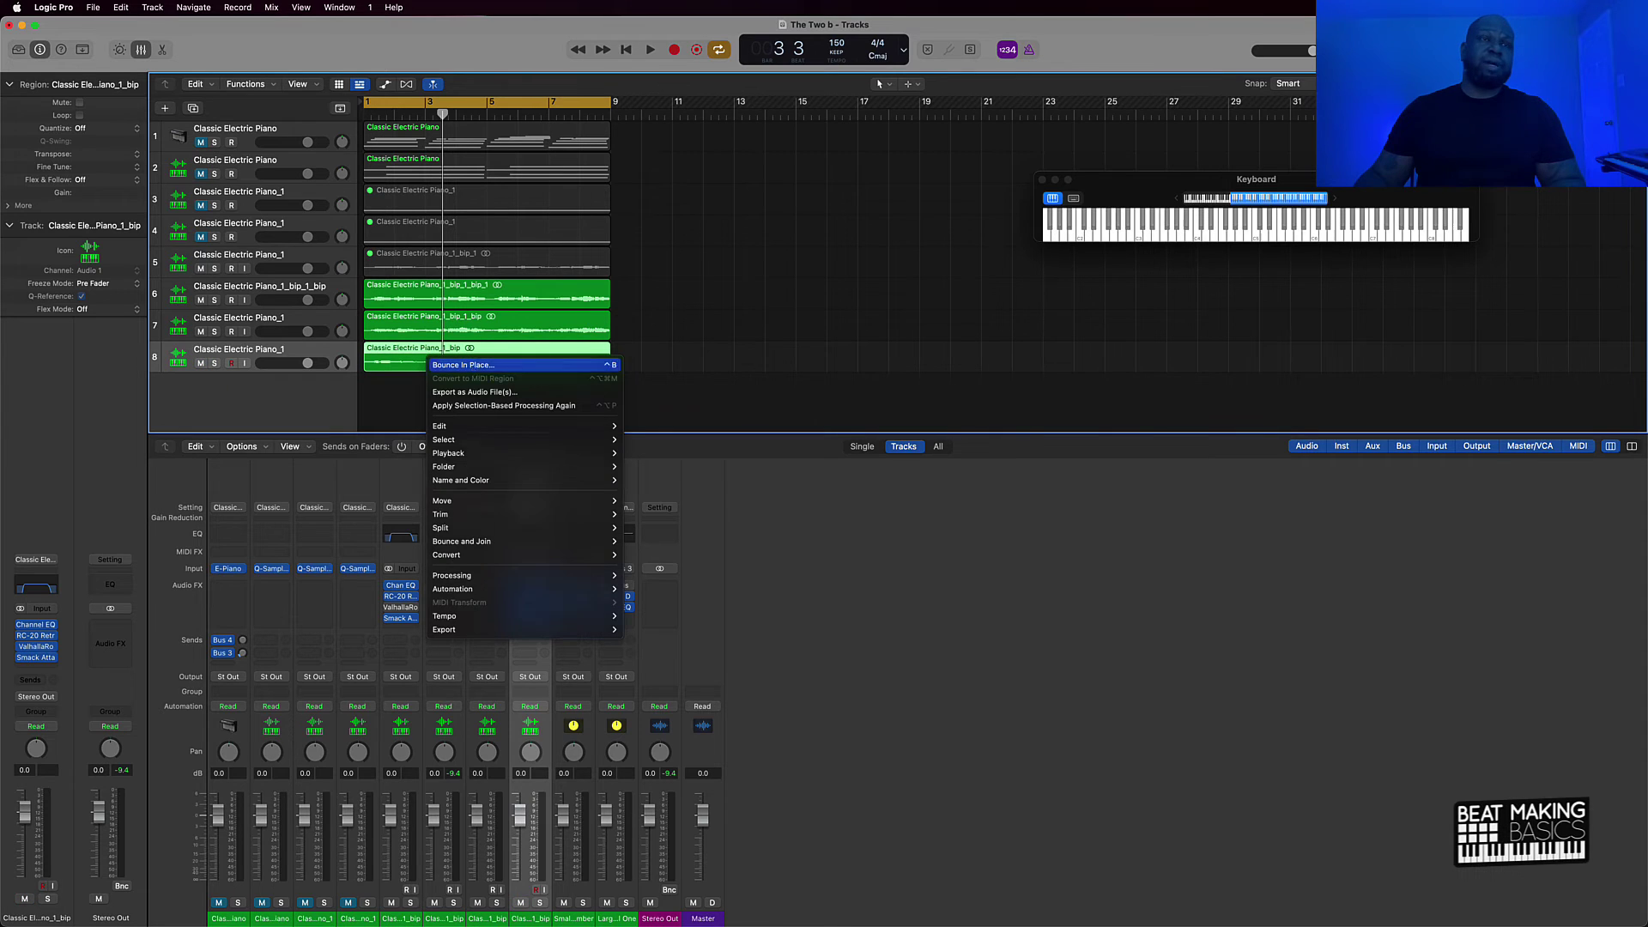
{"action": "left_click", "coordinate": [470, 366]}
{"action": "left_click", "coordinate": [922, 590]}
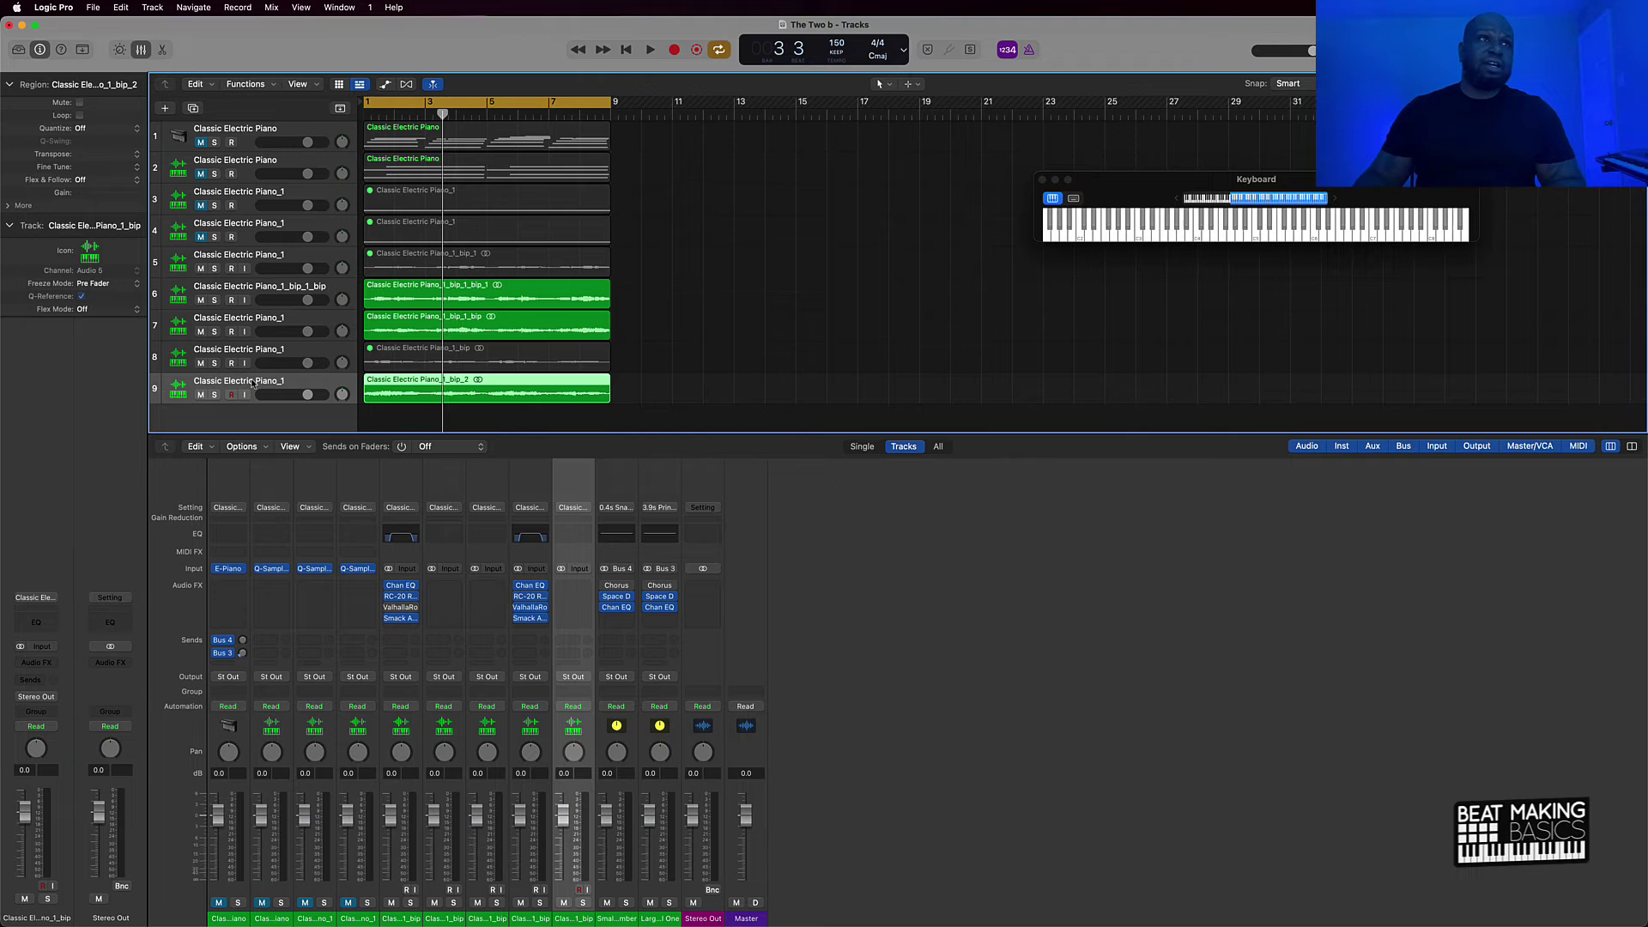
- Bounce track 8's region in place again and move the muted original up to position 6
{"action": "left_click", "coordinate": [309, 354]}
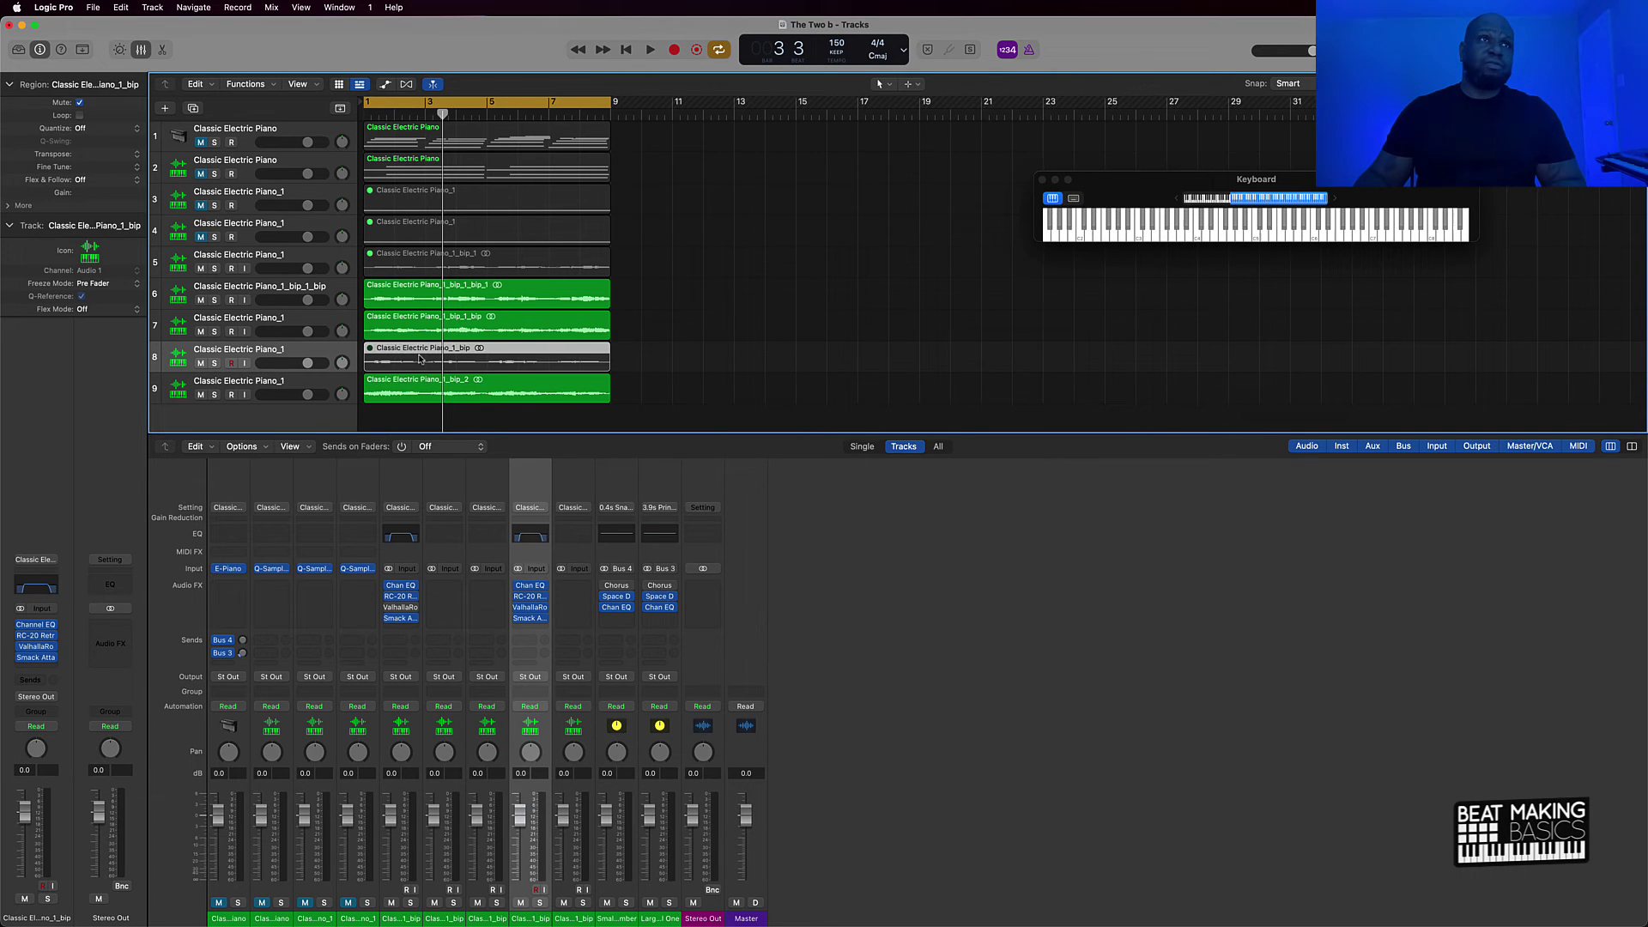
{"action": "left_click", "coordinate": [421, 359]}
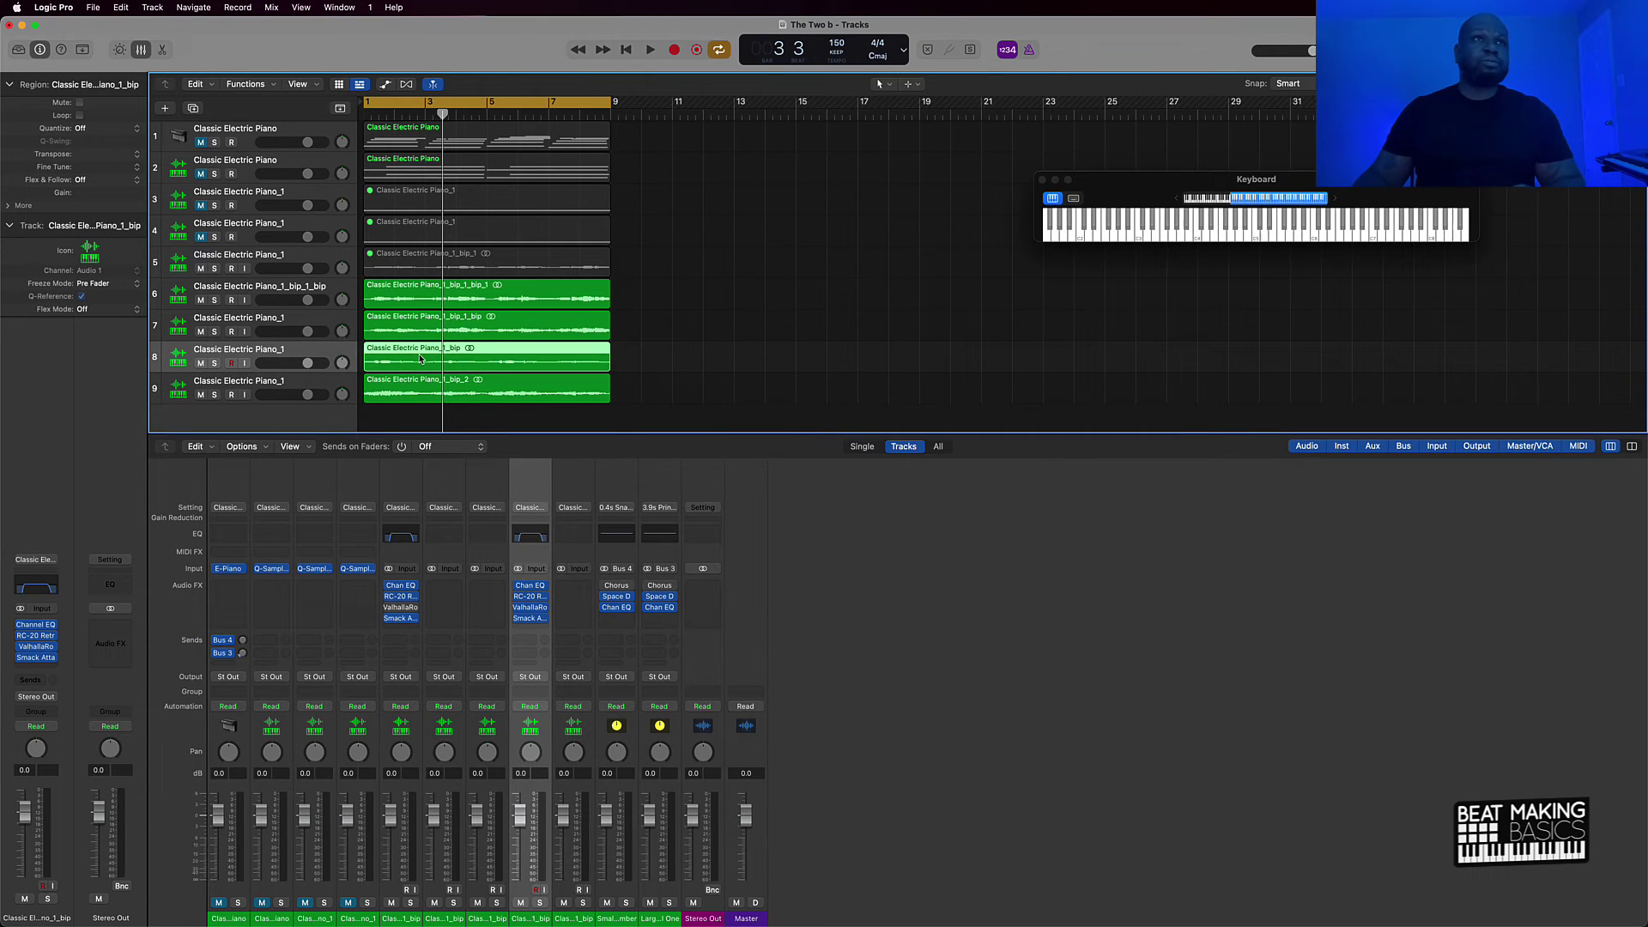
{"action": "right_click", "coordinate": [421, 359]}
{"action": "left_click", "coordinate": [290, 355]}
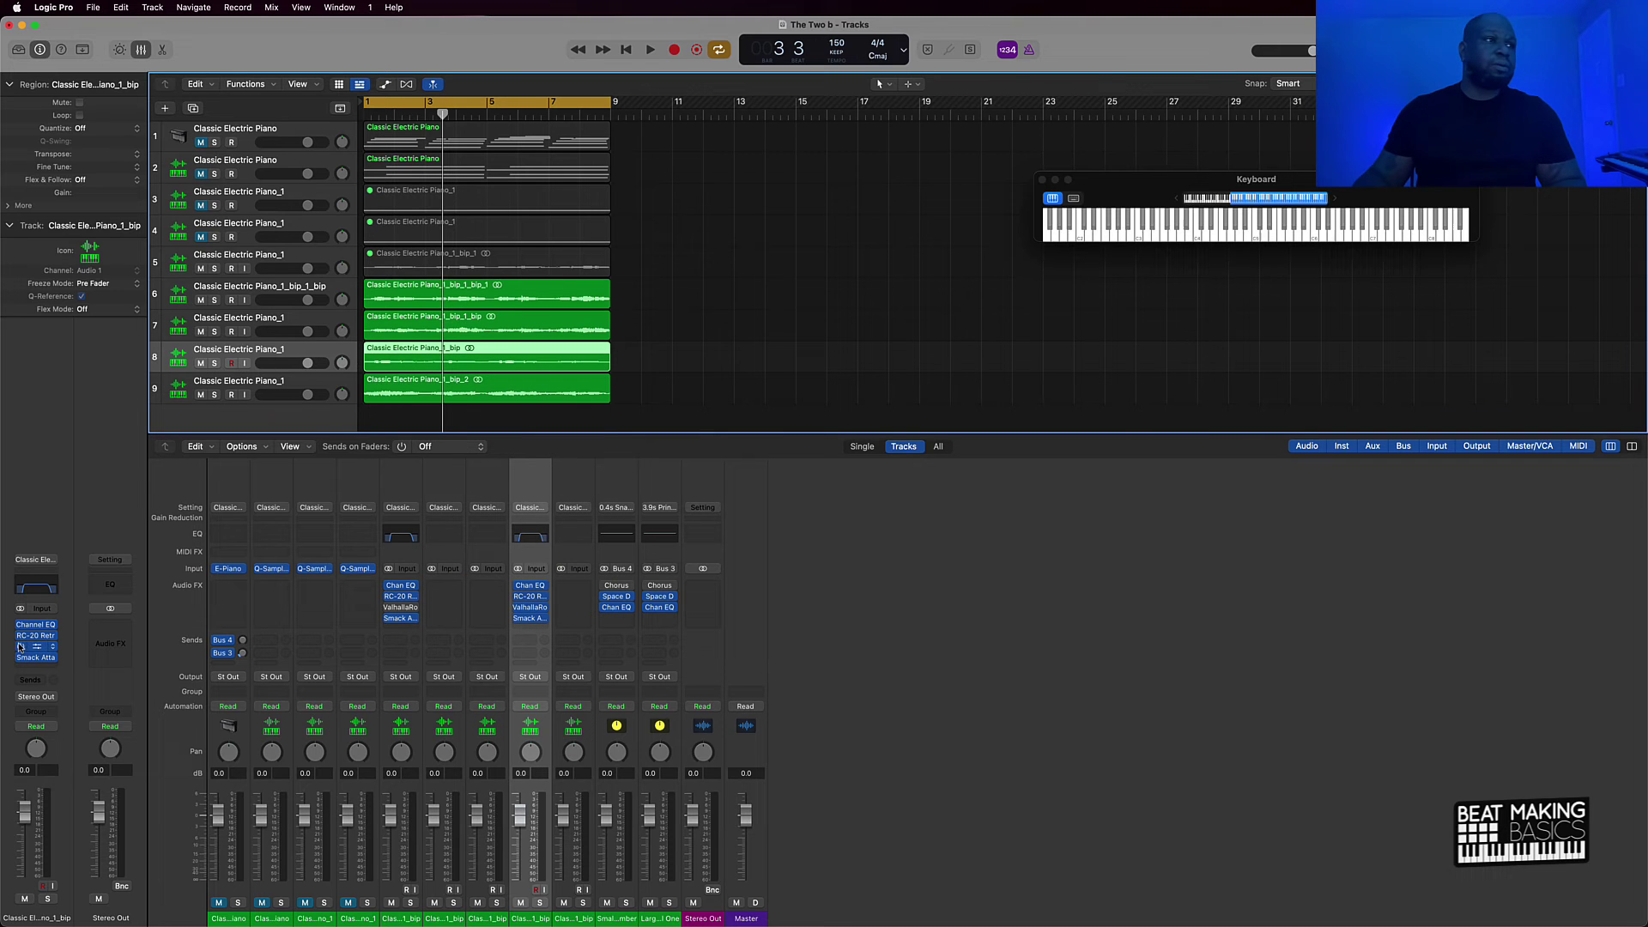
{"action": "right_click", "coordinate": [459, 348]}
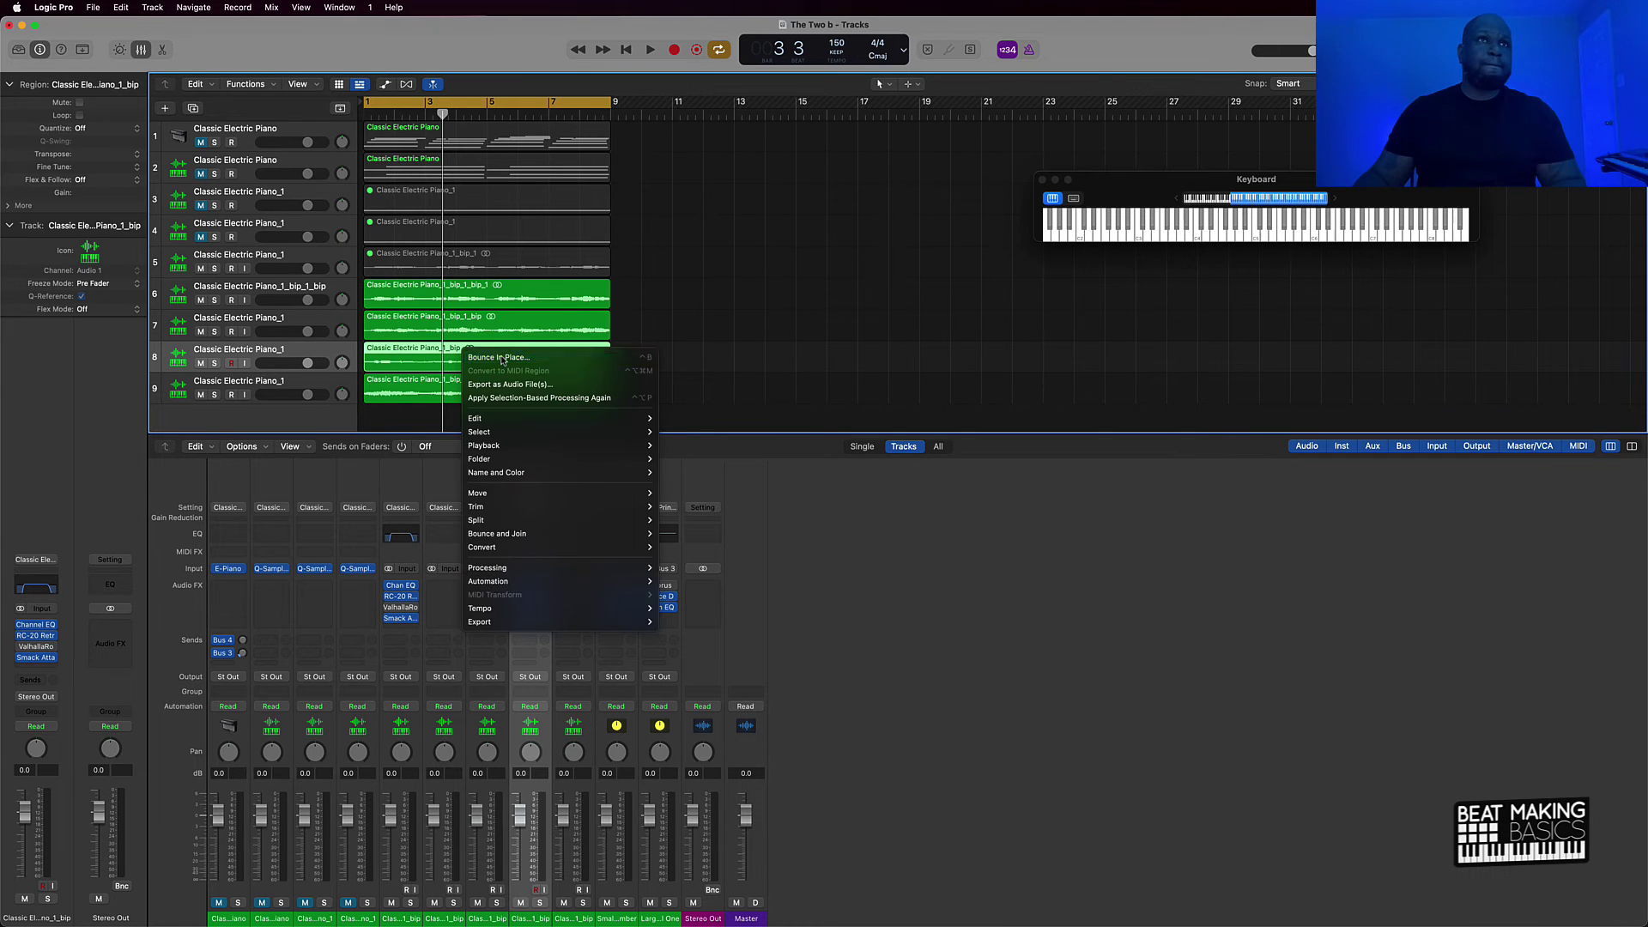
{"action": "left_click", "coordinate": [502, 358]}
{"action": "left_click", "coordinate": [926, 591]}
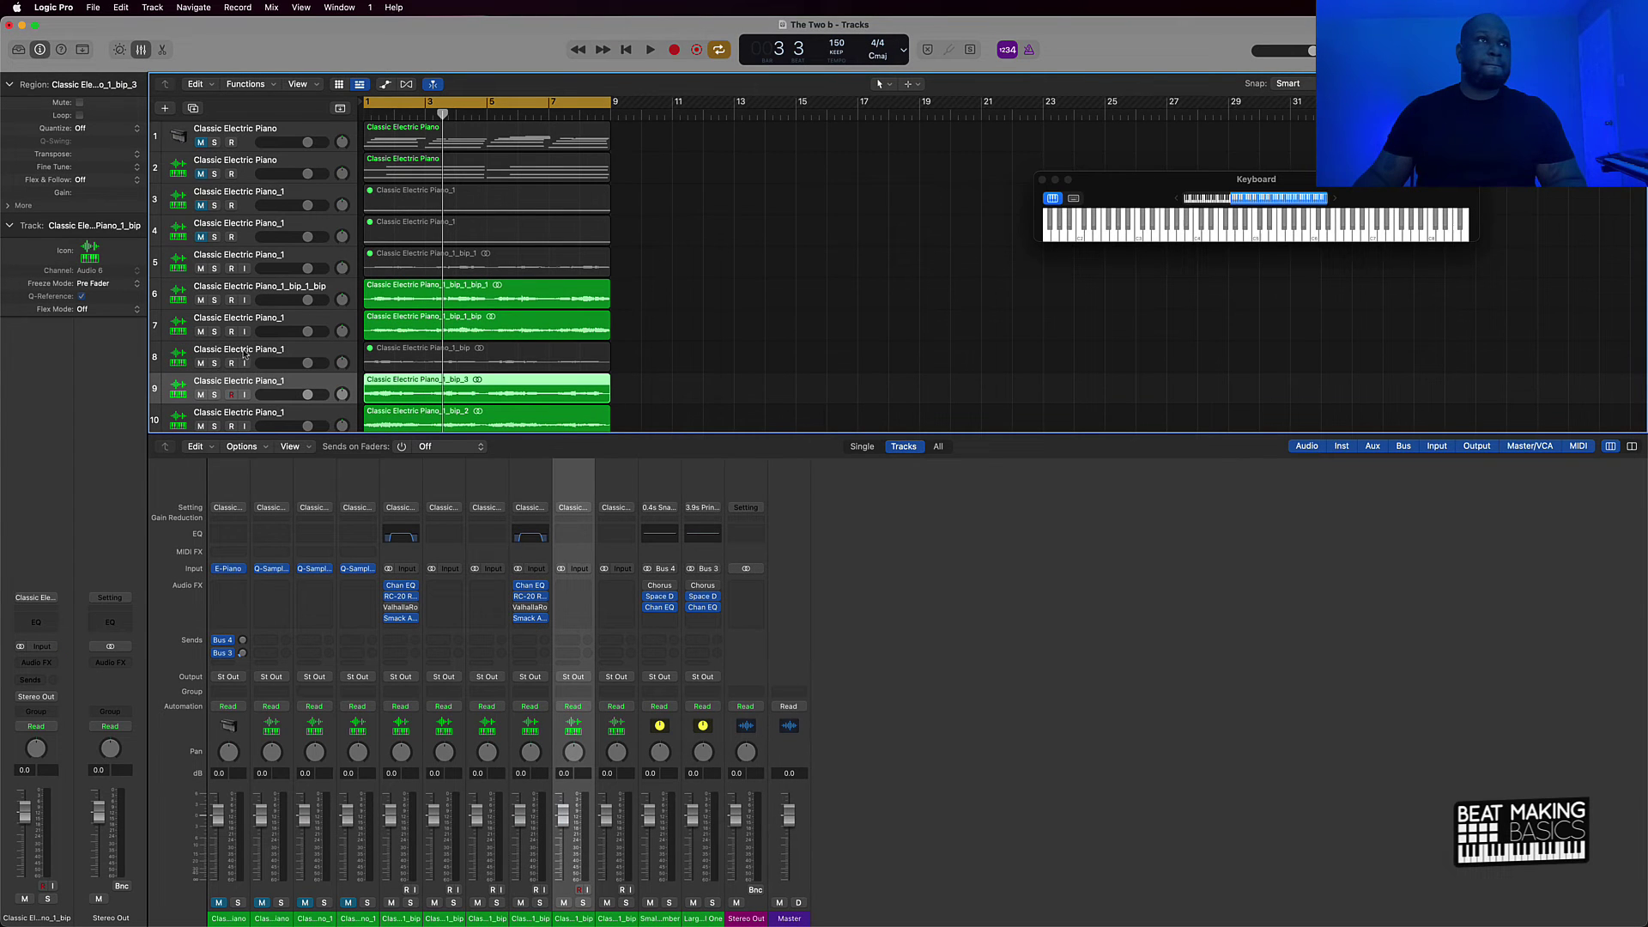
{"action": "scroll", "coordinate": [245, 354], "scroll_direction": "down", "scroll_amount": 2}
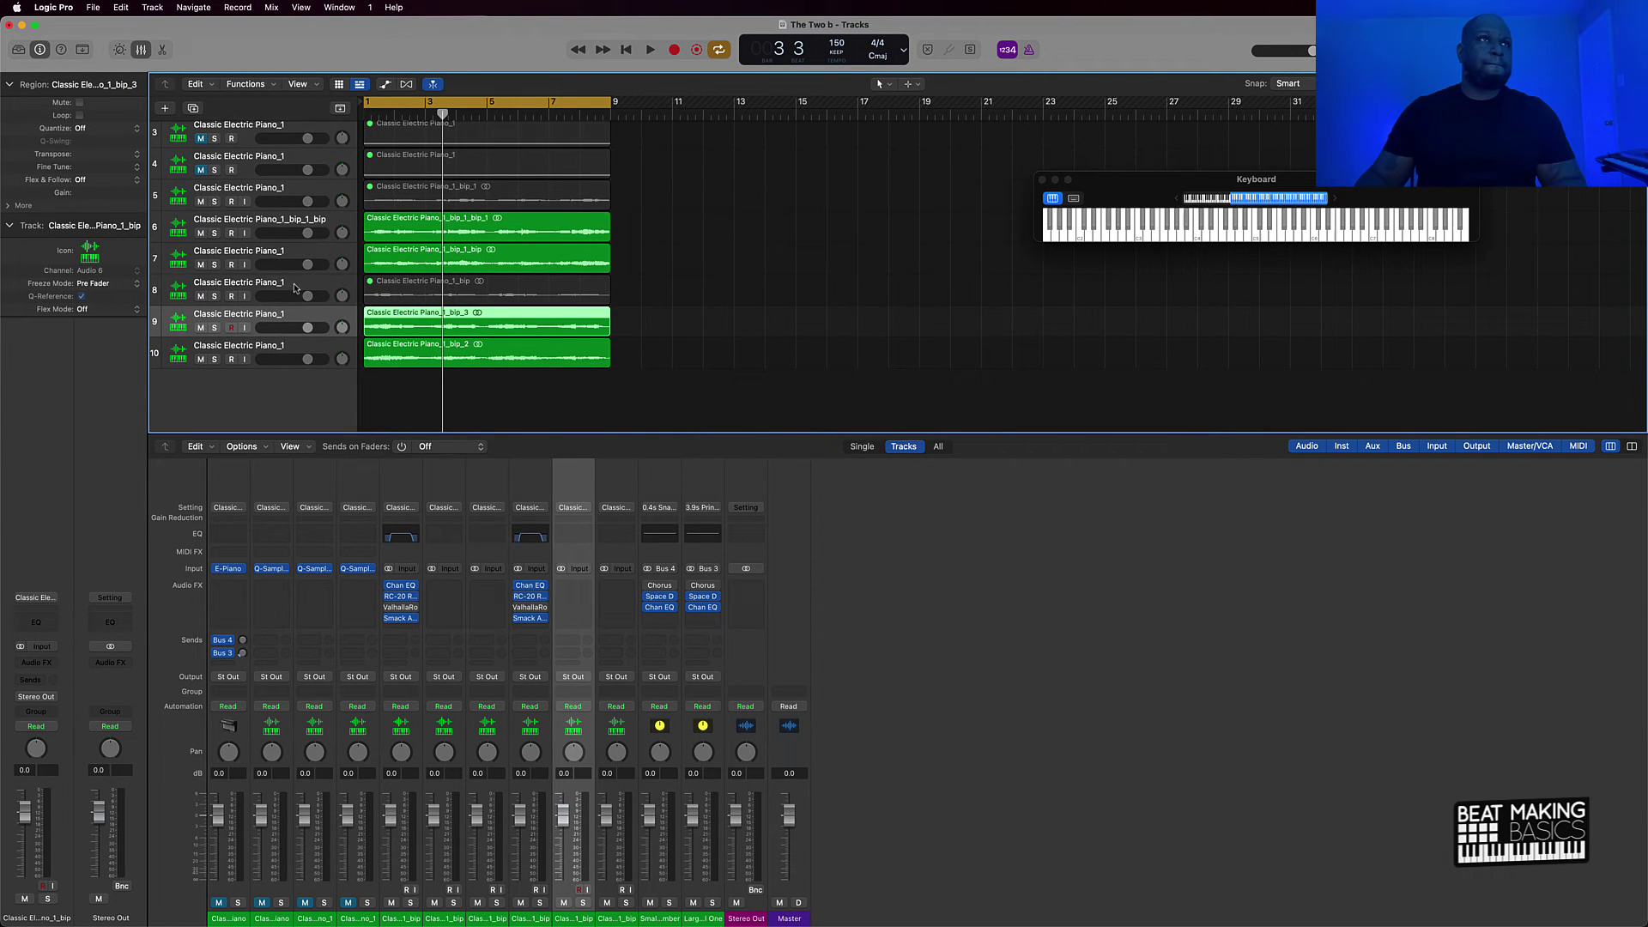
{"action": "left_click_drag", "start_coordinate": [295, 287], "coordinate": [335, 211]}
- Rename track 7 to 'The Two - No FX'
{"action": "left_click", "coordinate": [715, 262]}
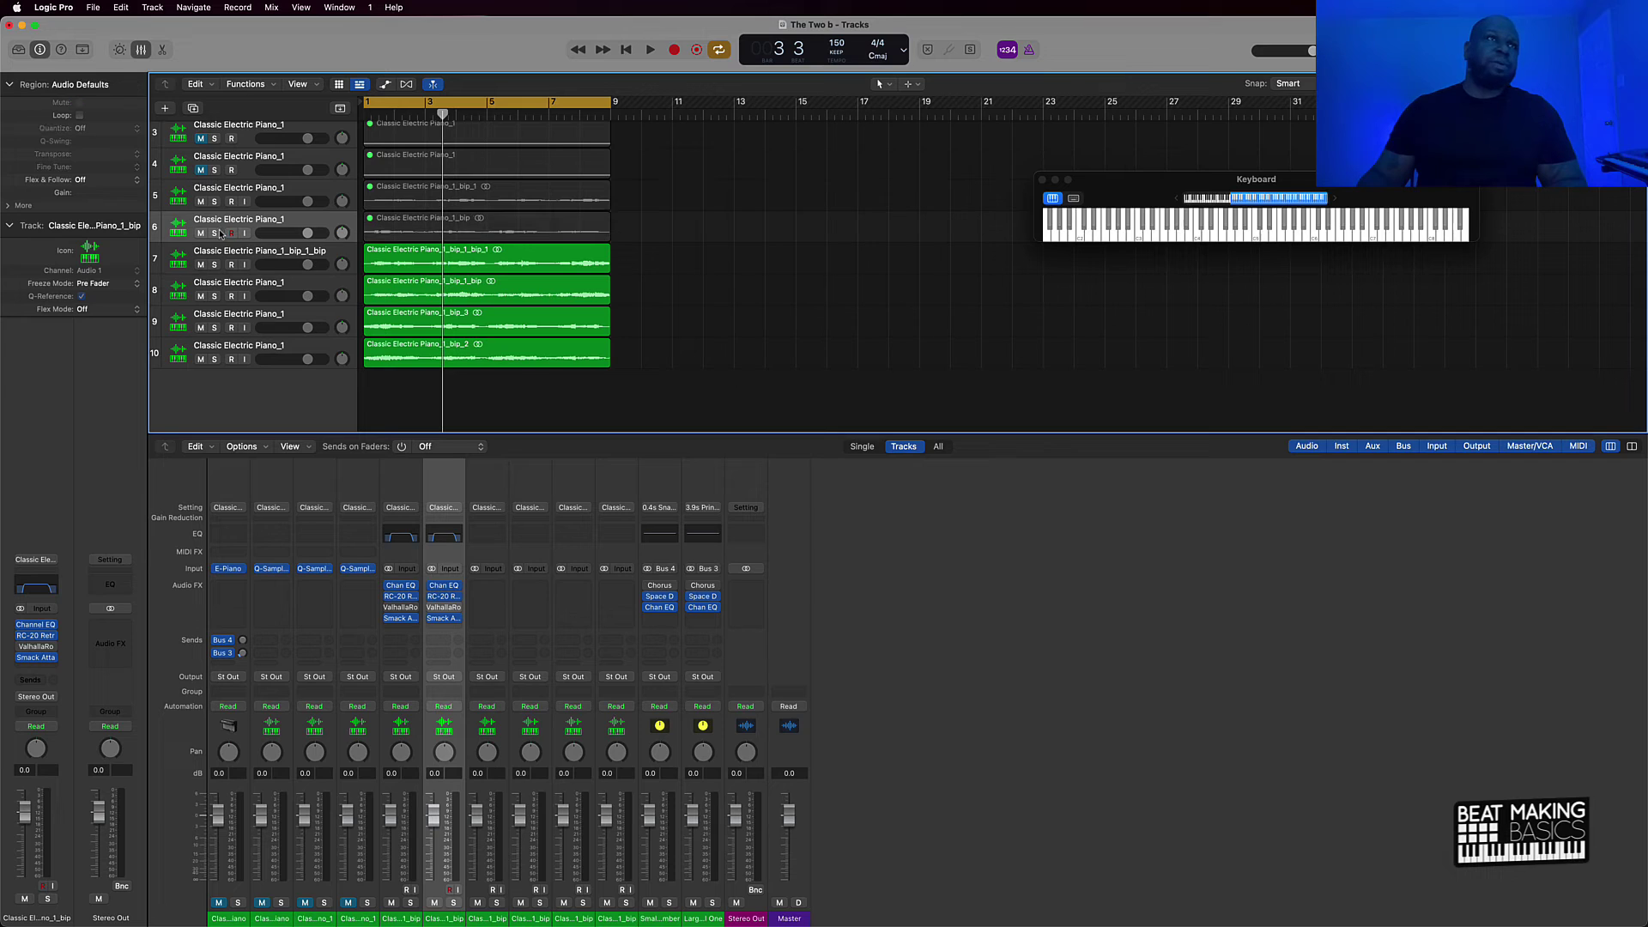
{"action": "left_click", "coordinate": [210, 252]}
{"action": "double_click", "coordinate": [210, 252]}
{"action": "type", "text": "The T"}
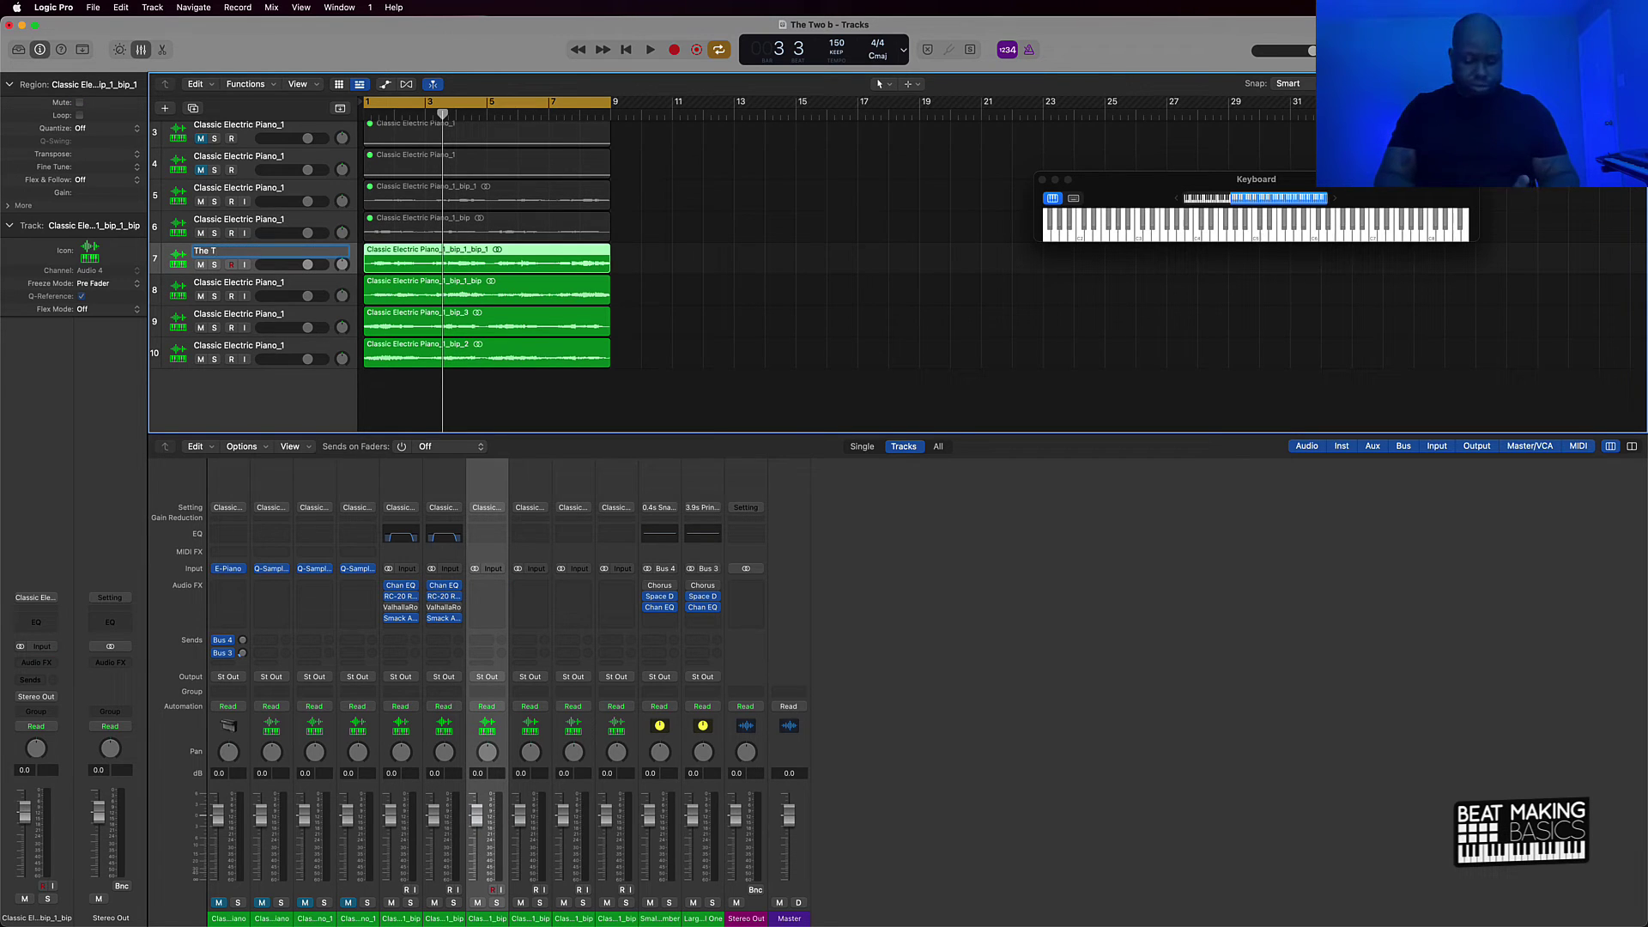
{"action": "type", "text": "wo"}
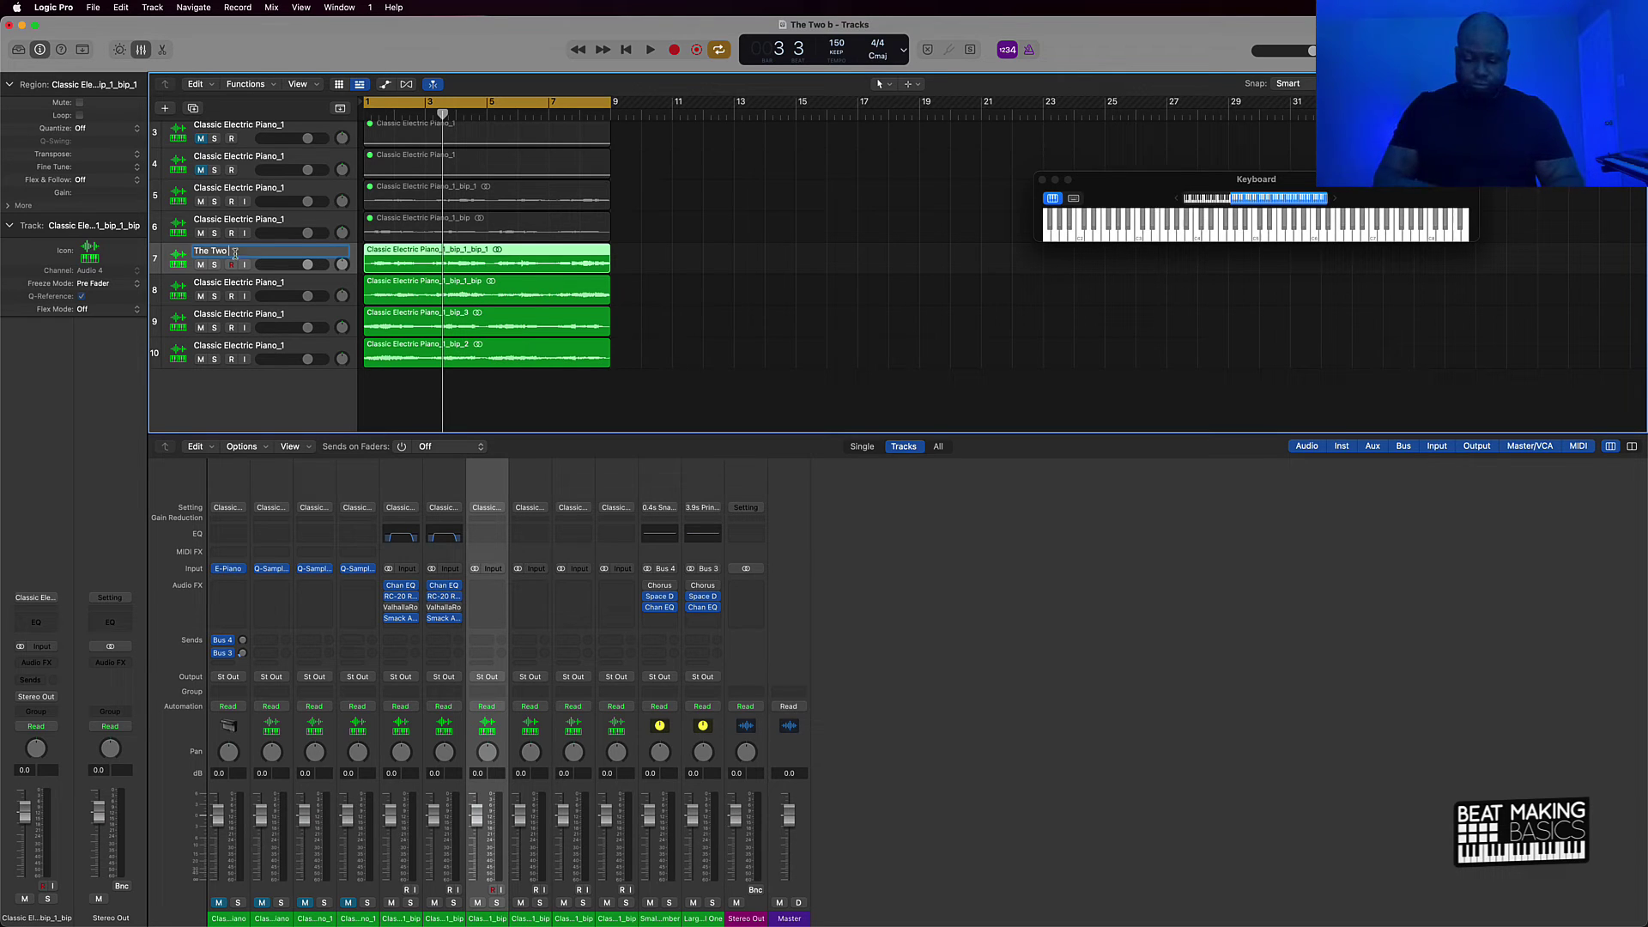
{"action": "type", "text": " - No FX"}
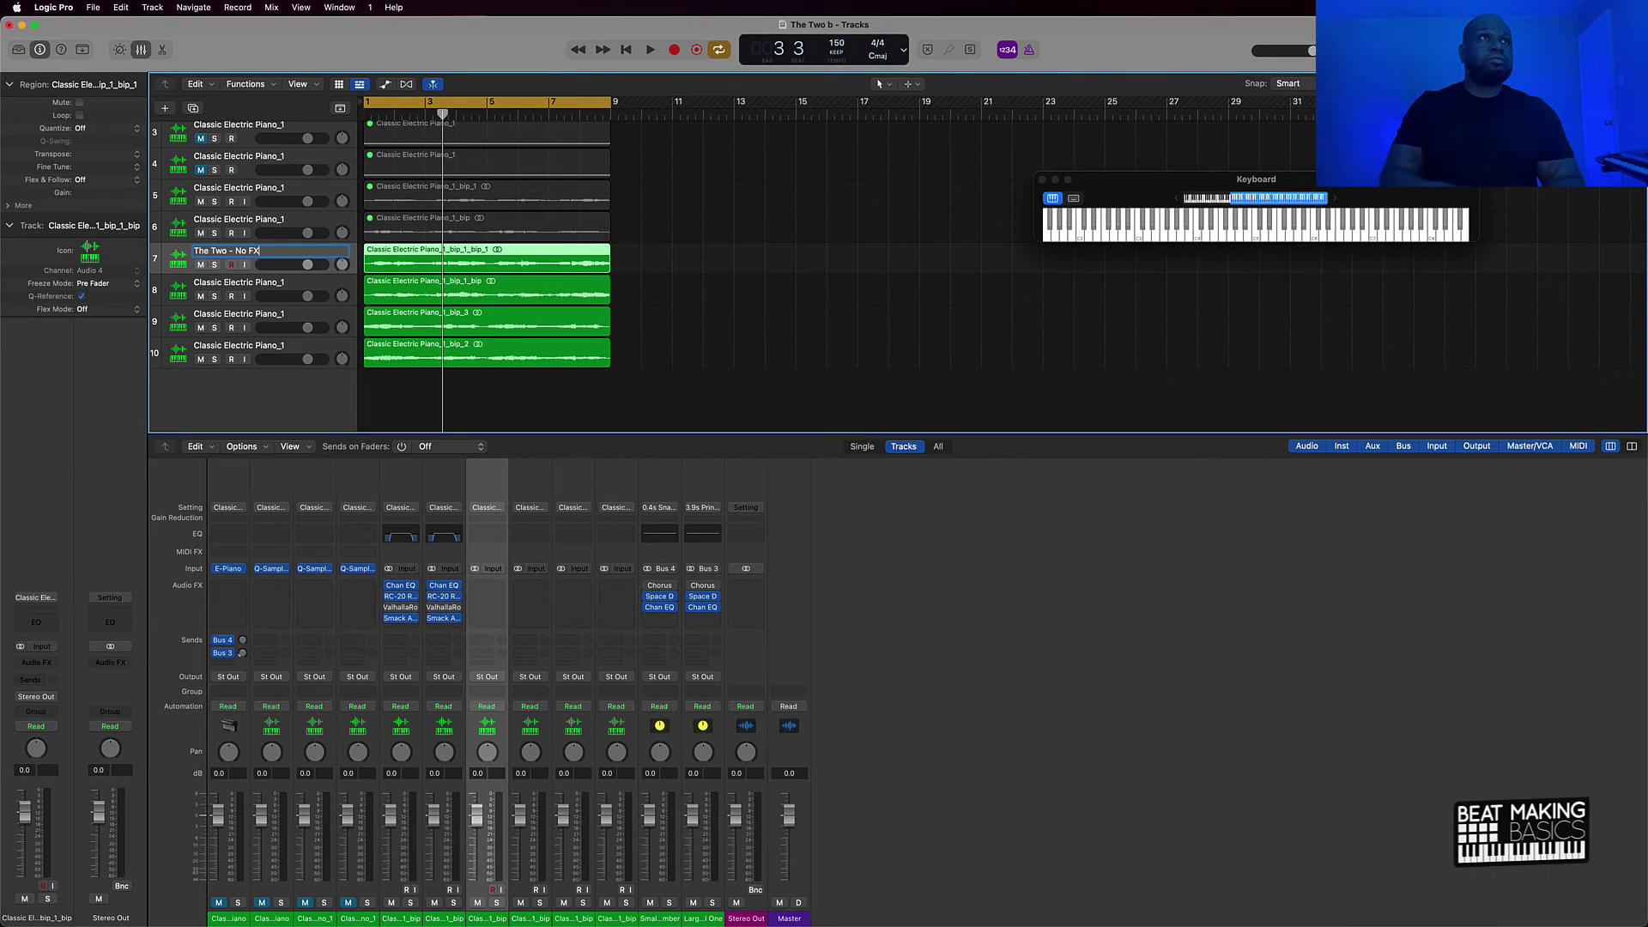
{"action": "key", "text": "Return"}
- Solo track 7, play it from bar 1, then stop and unsolo it
{"action": "left_click", "coordinate": [213, 265]}
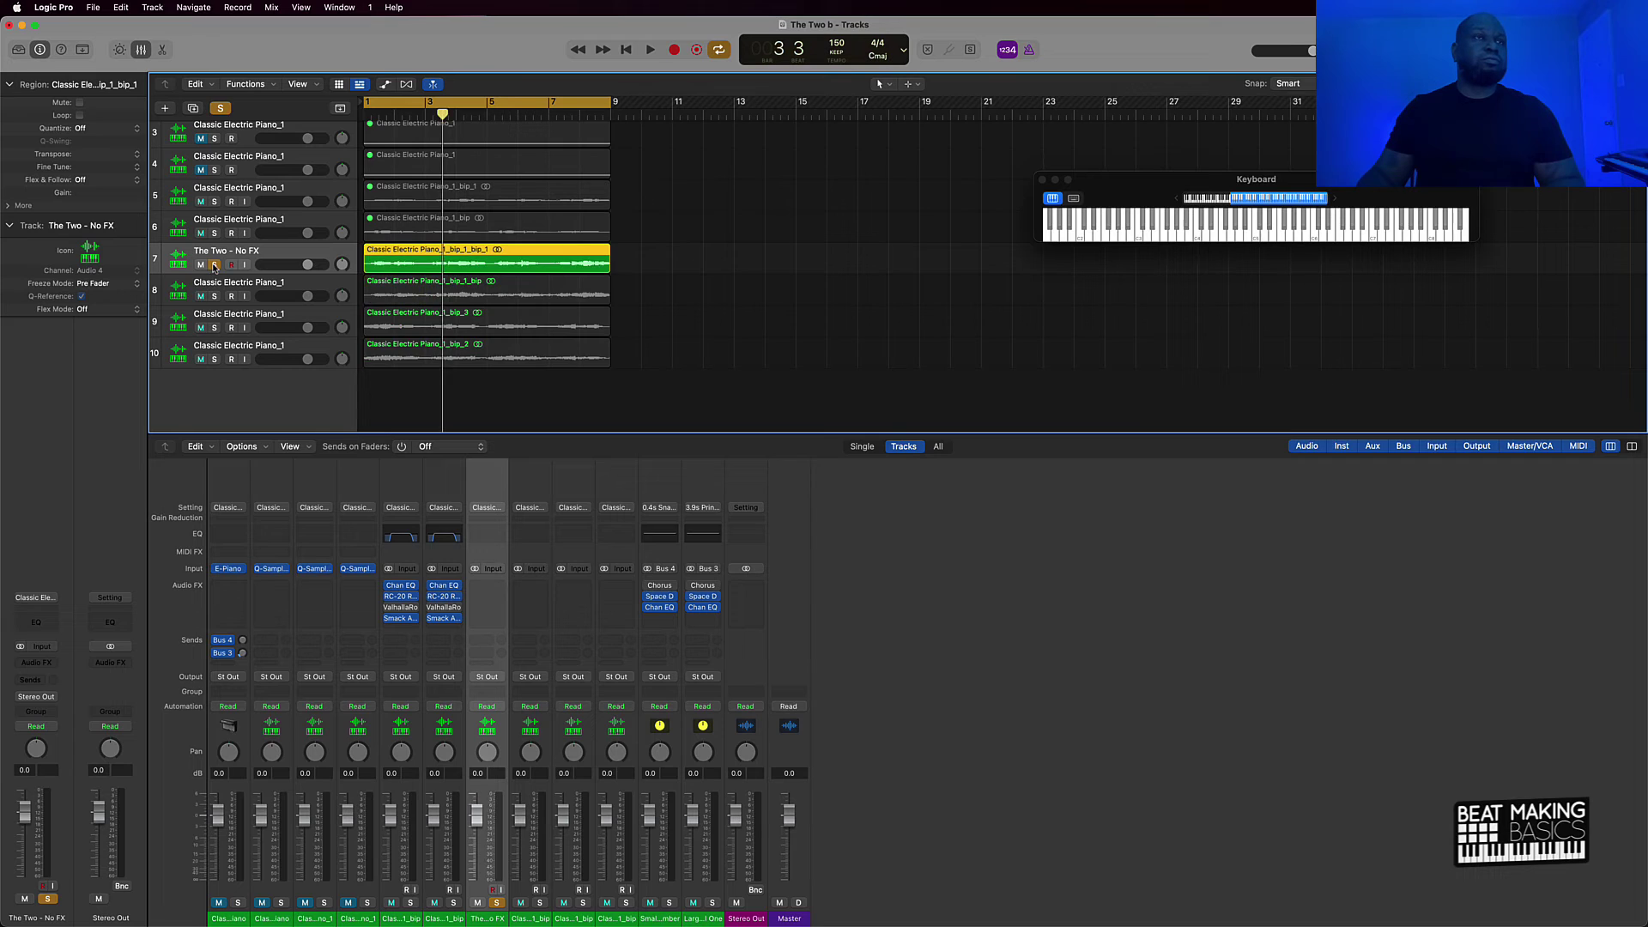
{"action": "key", "text": "space"}
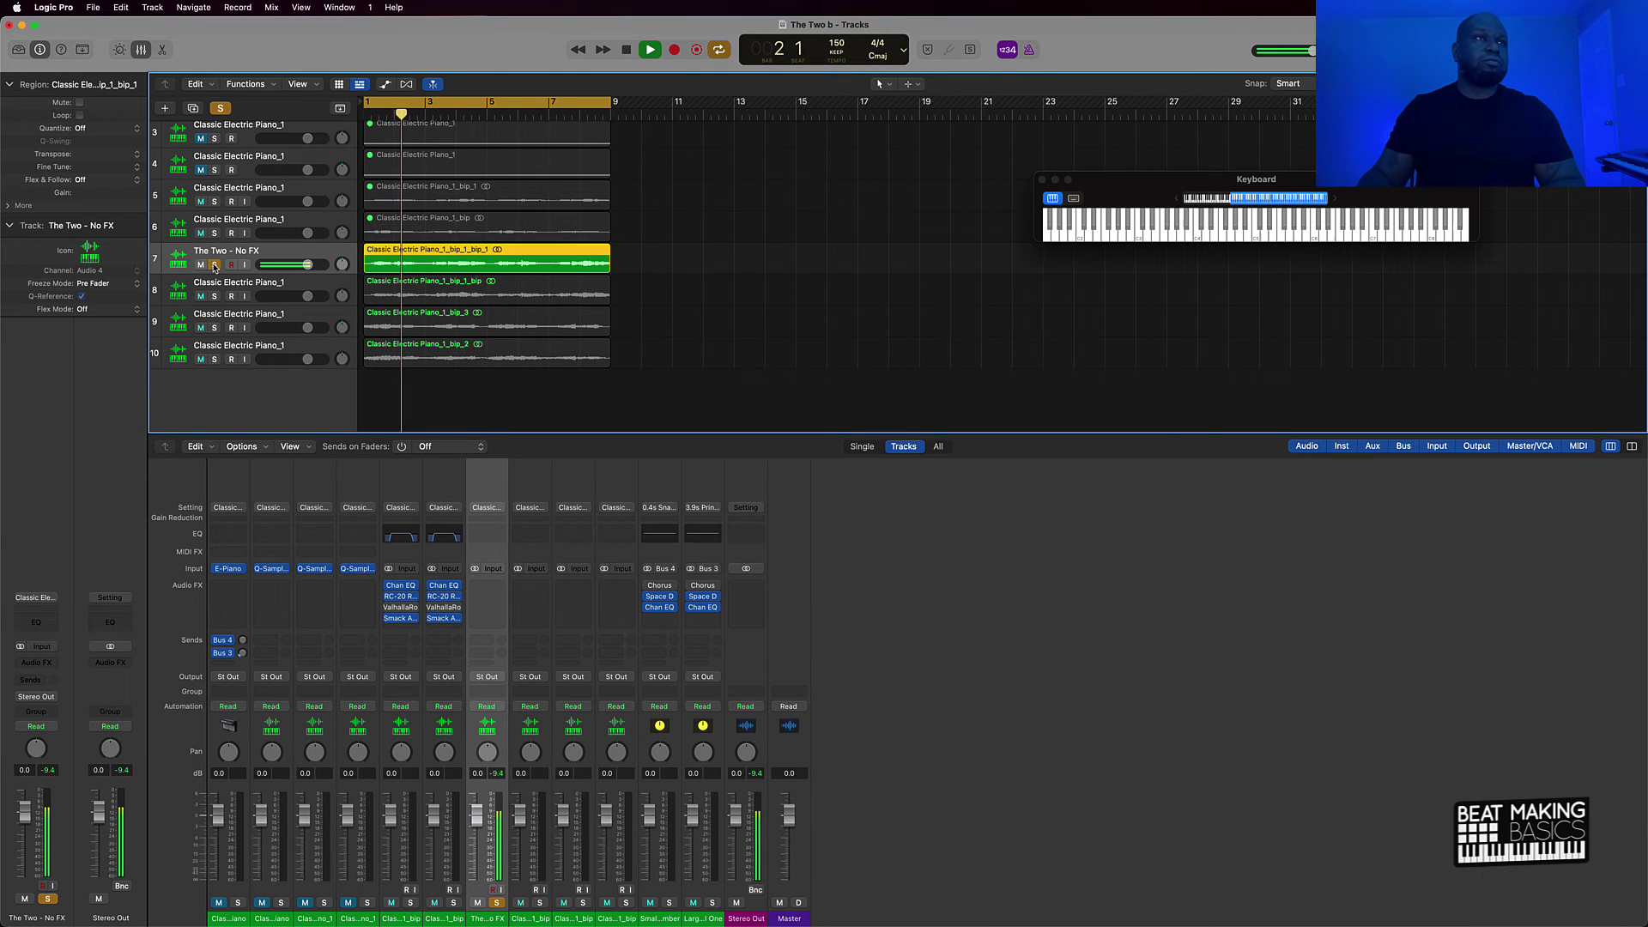
{"action": "key", "text": "space"}
{"action": "left_click", "coordinate": [213, 265]}
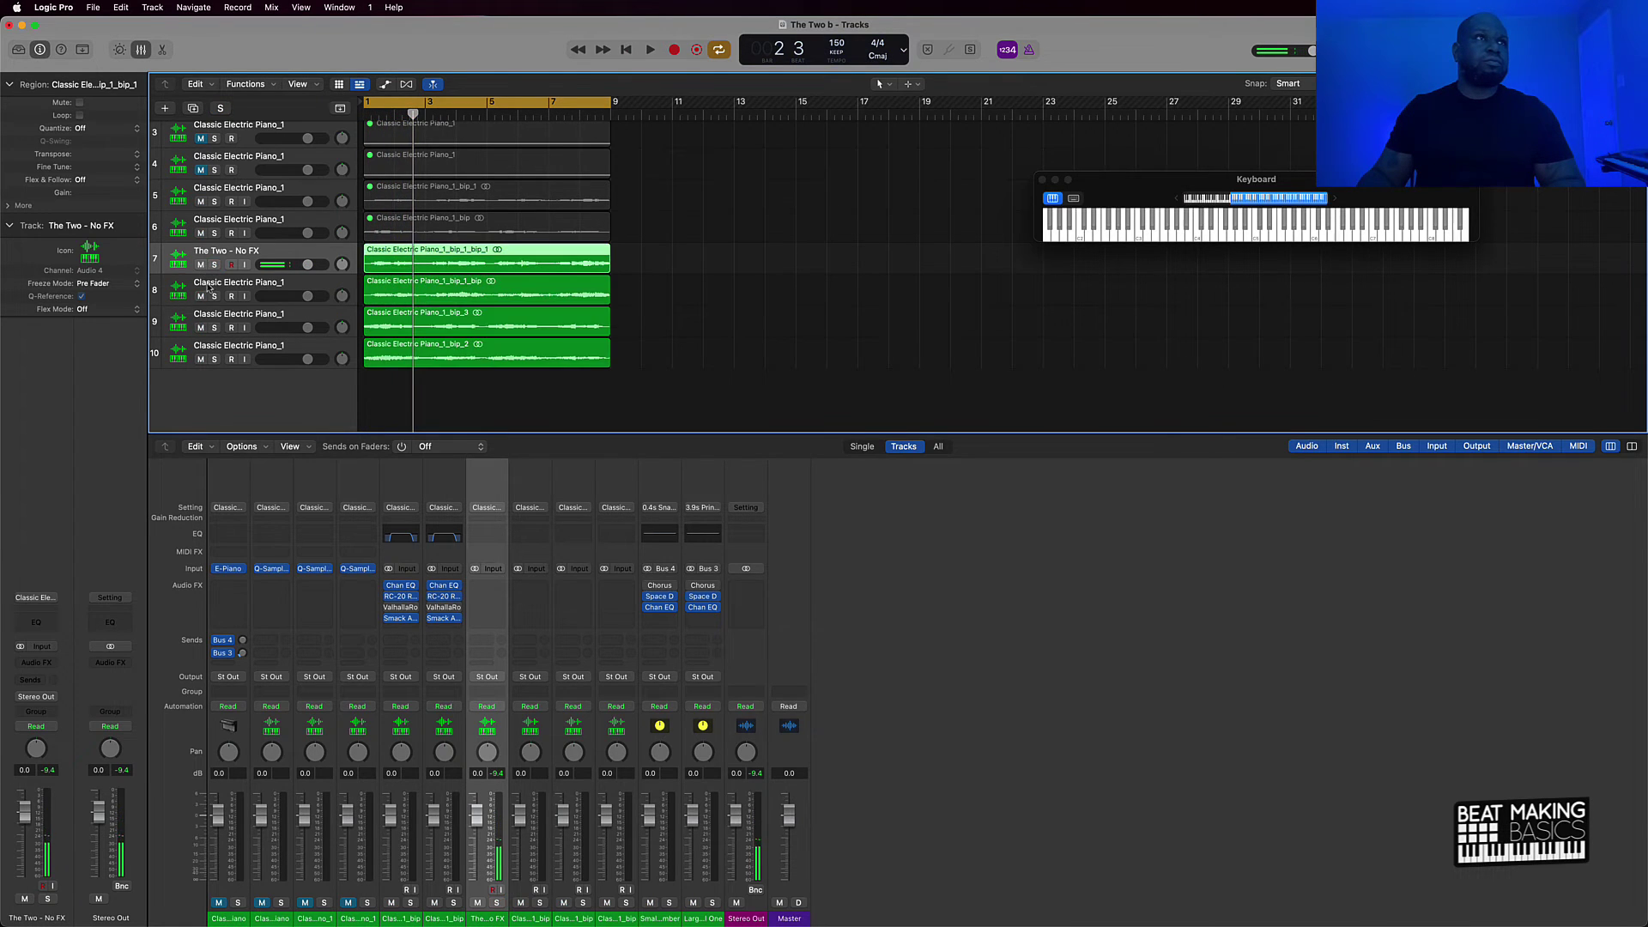
- Rename track 8 to 'The Two - With FX'
{"action": "double_click", "coordinate": [207, 284]}
{"action": "type", "text": "The Two"}
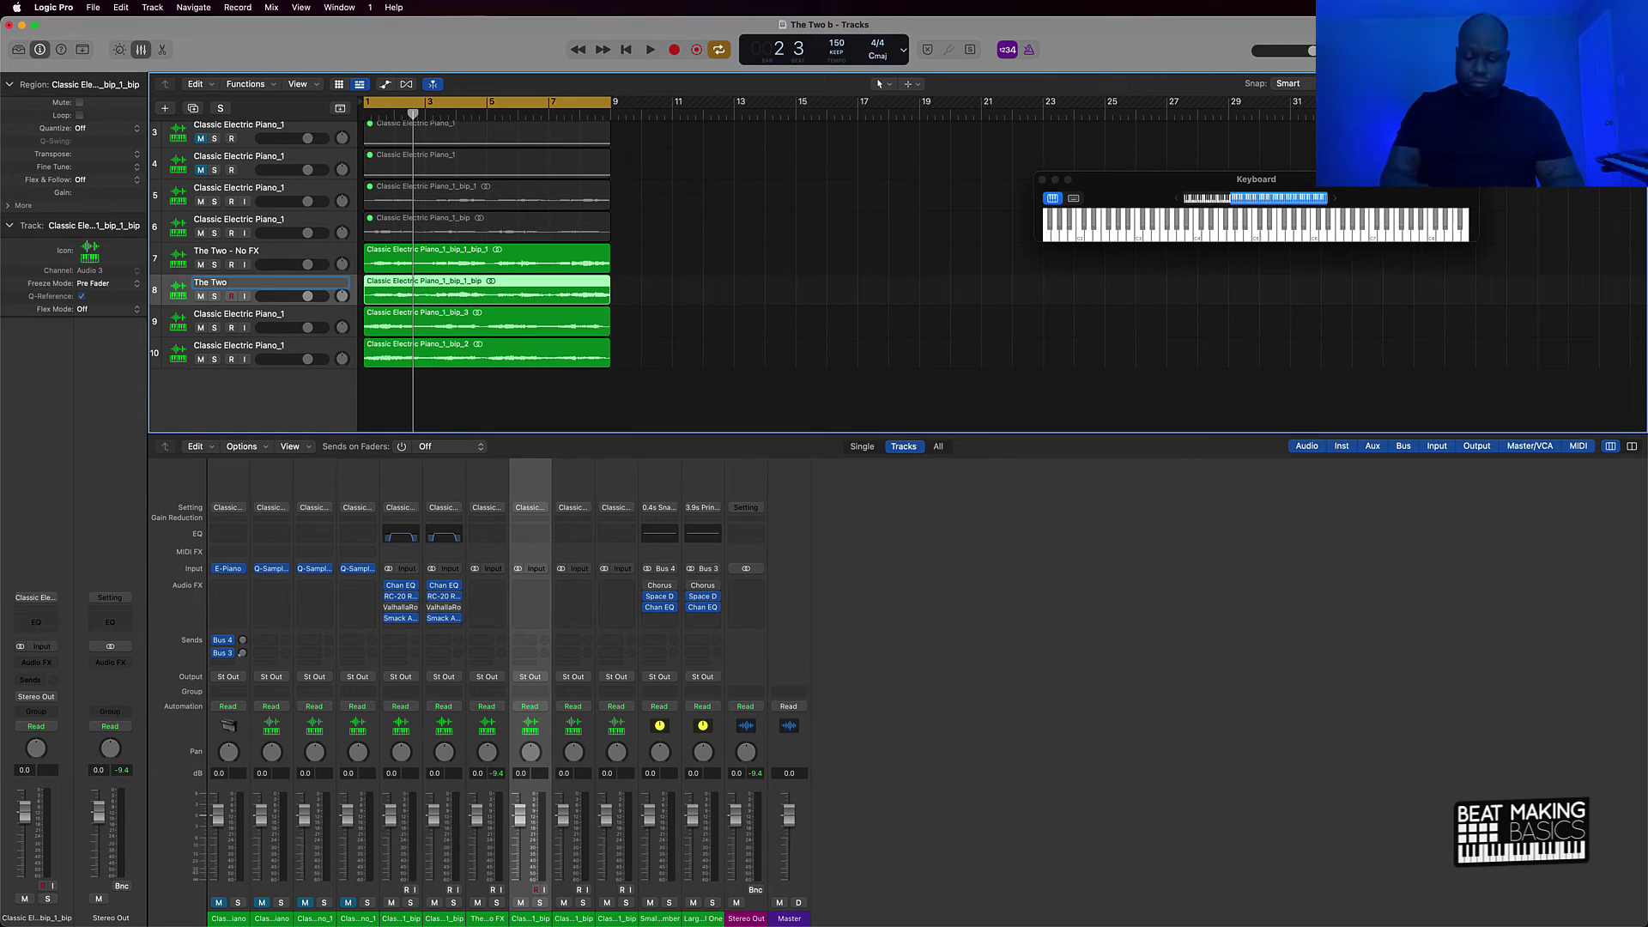
{"action": "type", "text": " - With"}
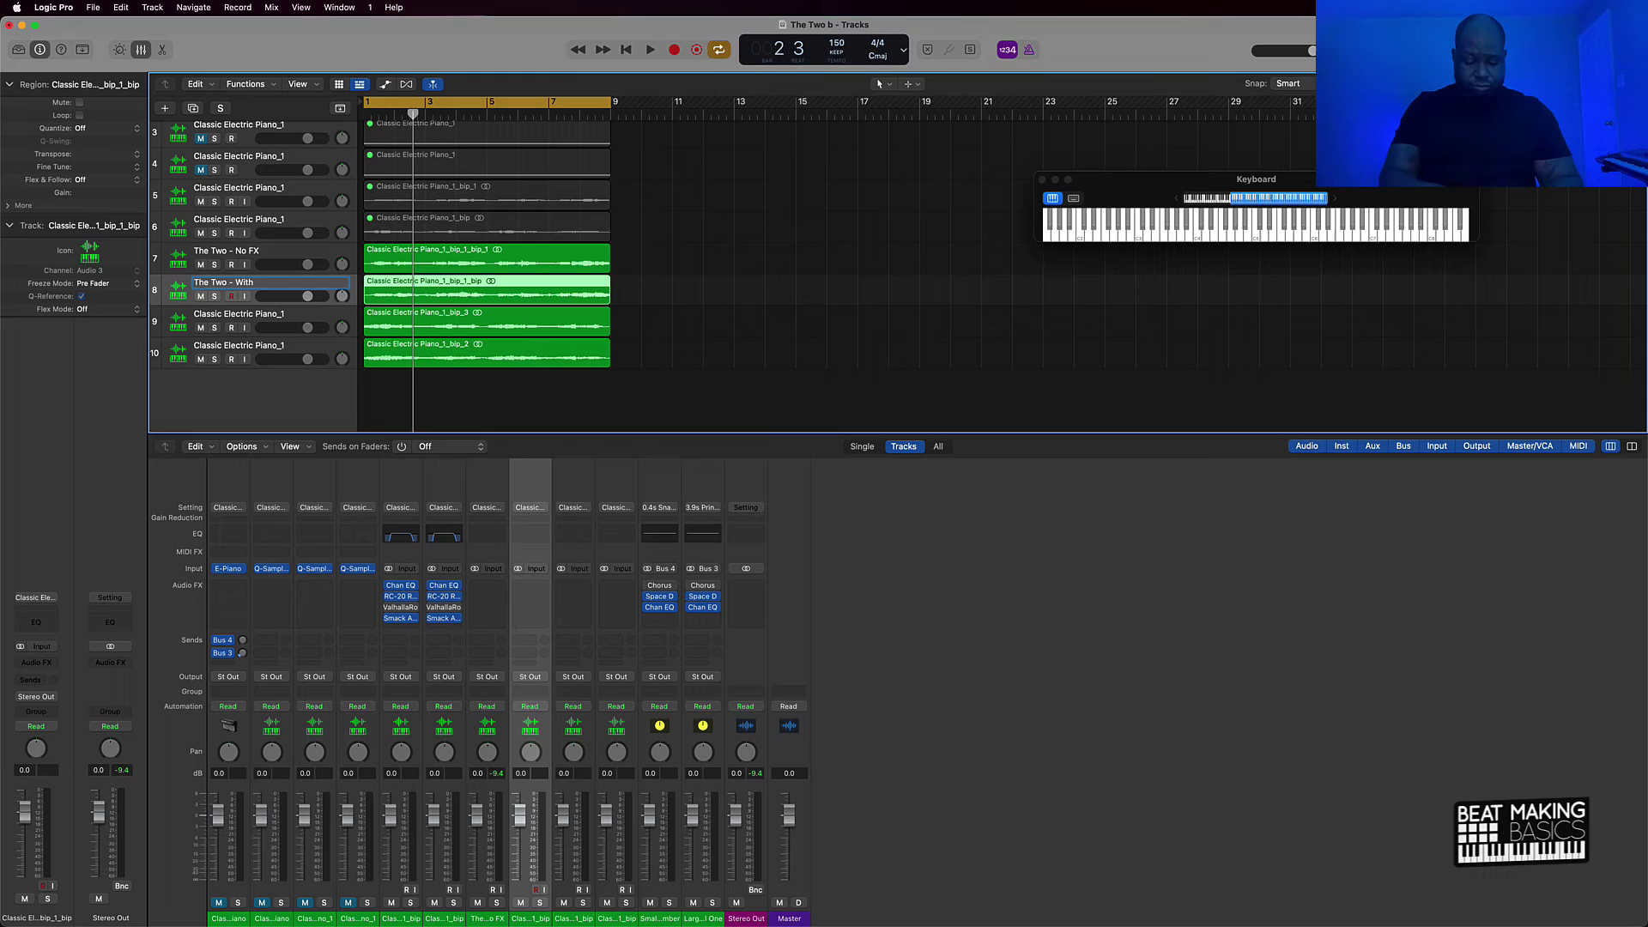
{"action": "type", "text": " FX"}
{"action": "key", "text": "Return"}
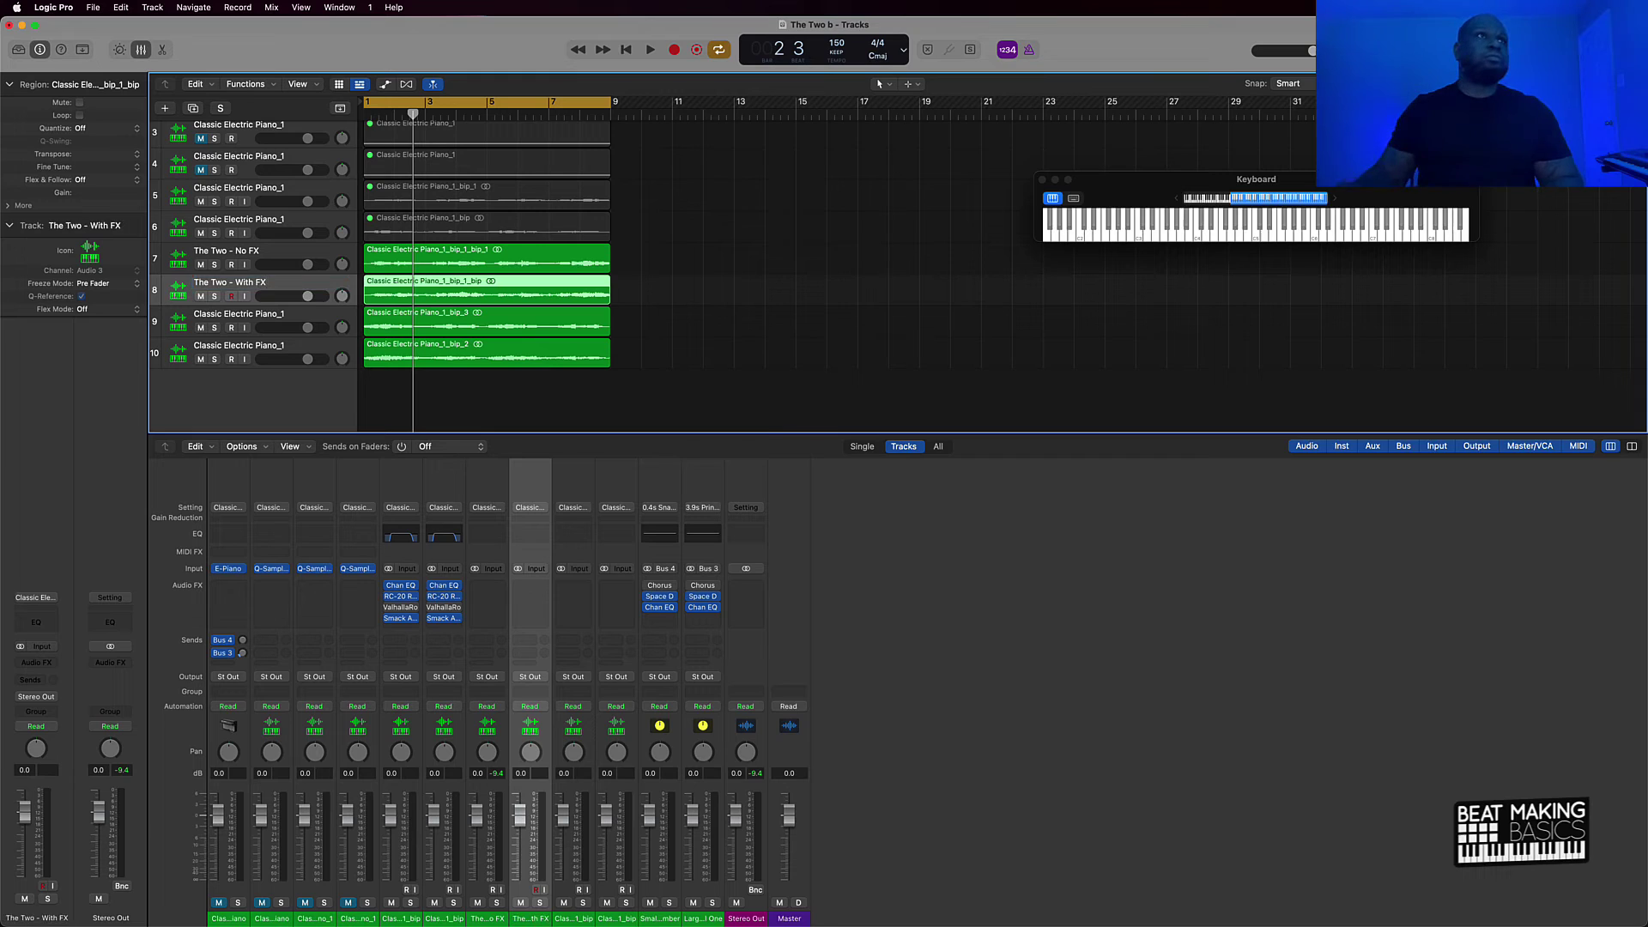
{"action": "double_click", "coordinate": [205, 314]}
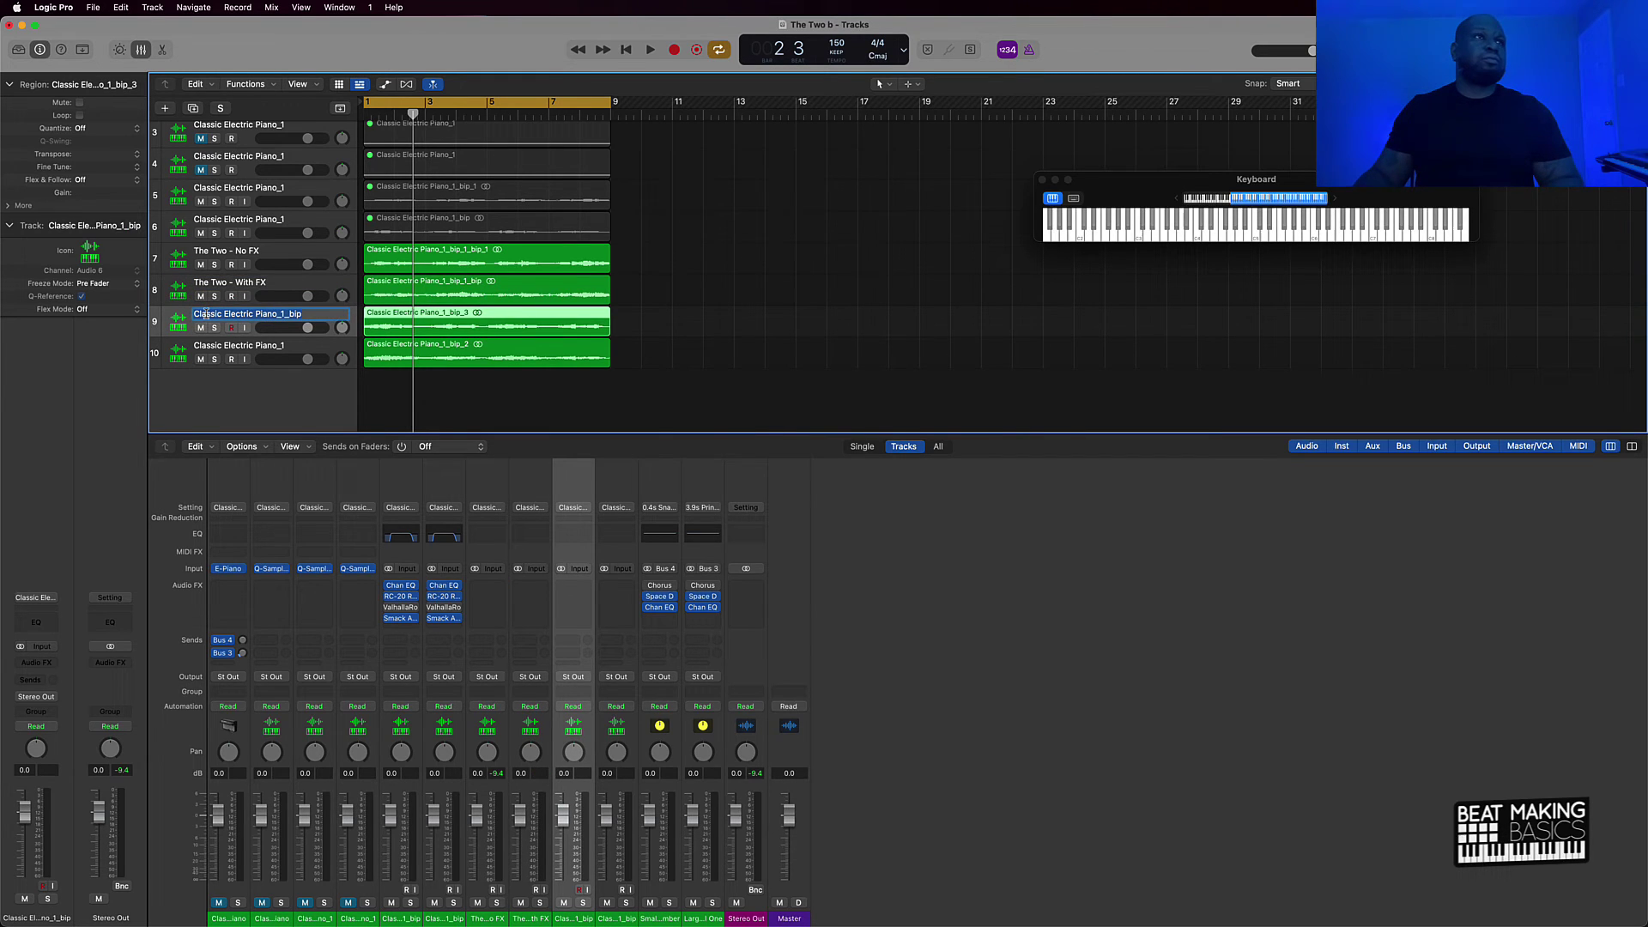
- Name tracks 9, 8 and 7 The Two B - No FX, The Two A - With FX and The Two A - No FX
{"action": "type", "text": "The "}
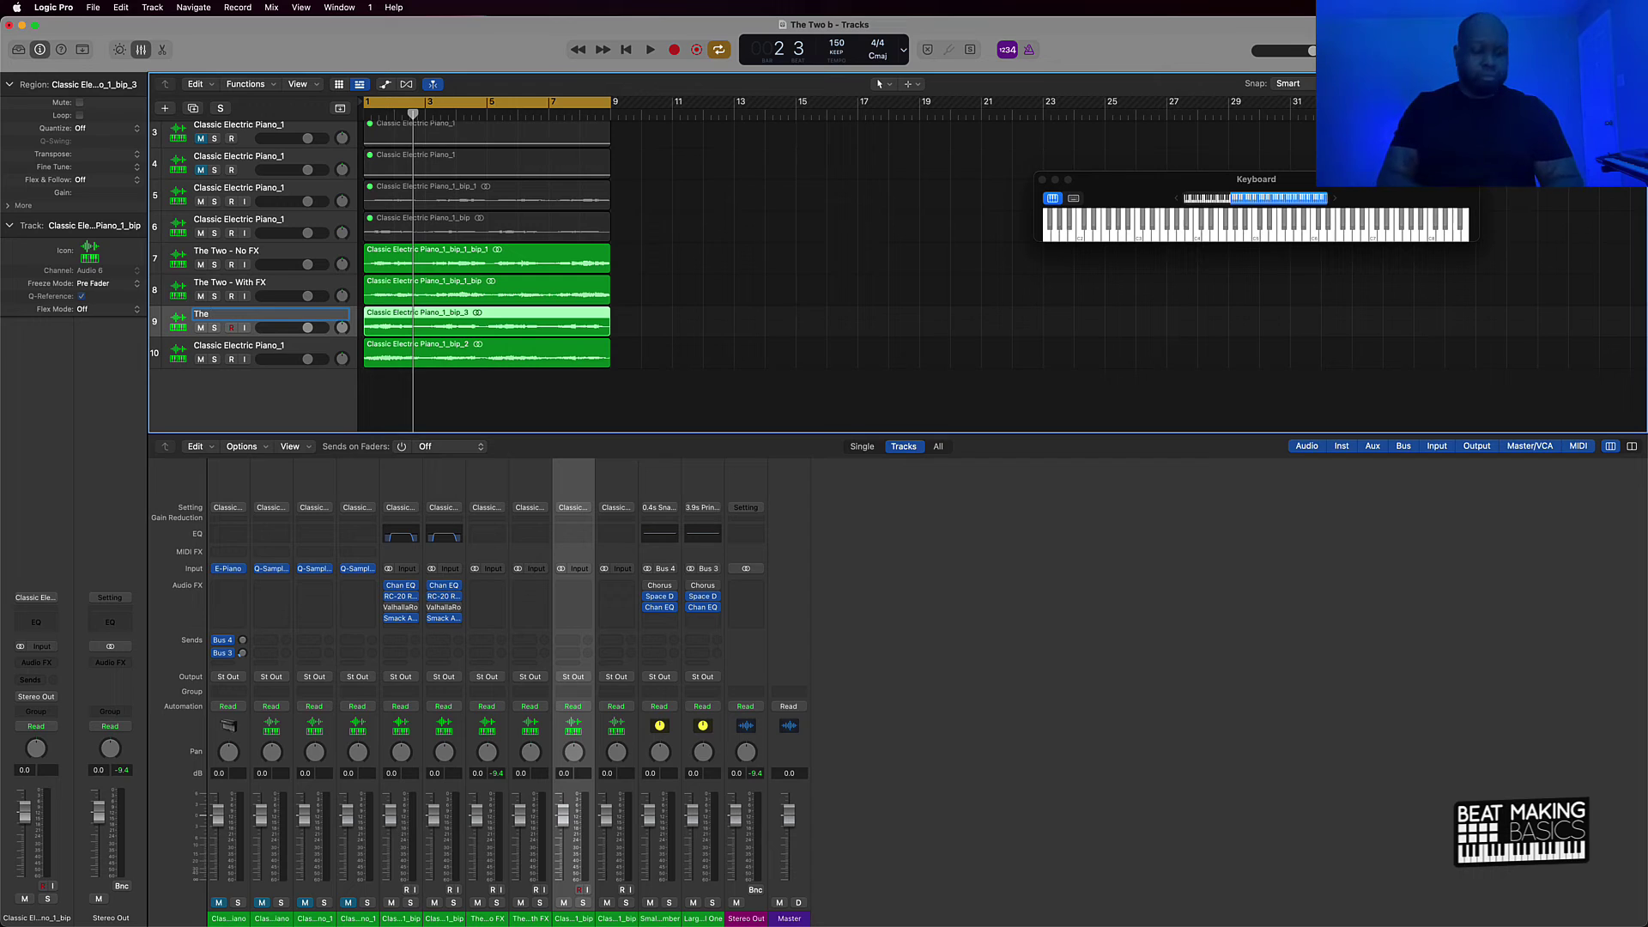
{"action": "type", "text": "Twpo"}
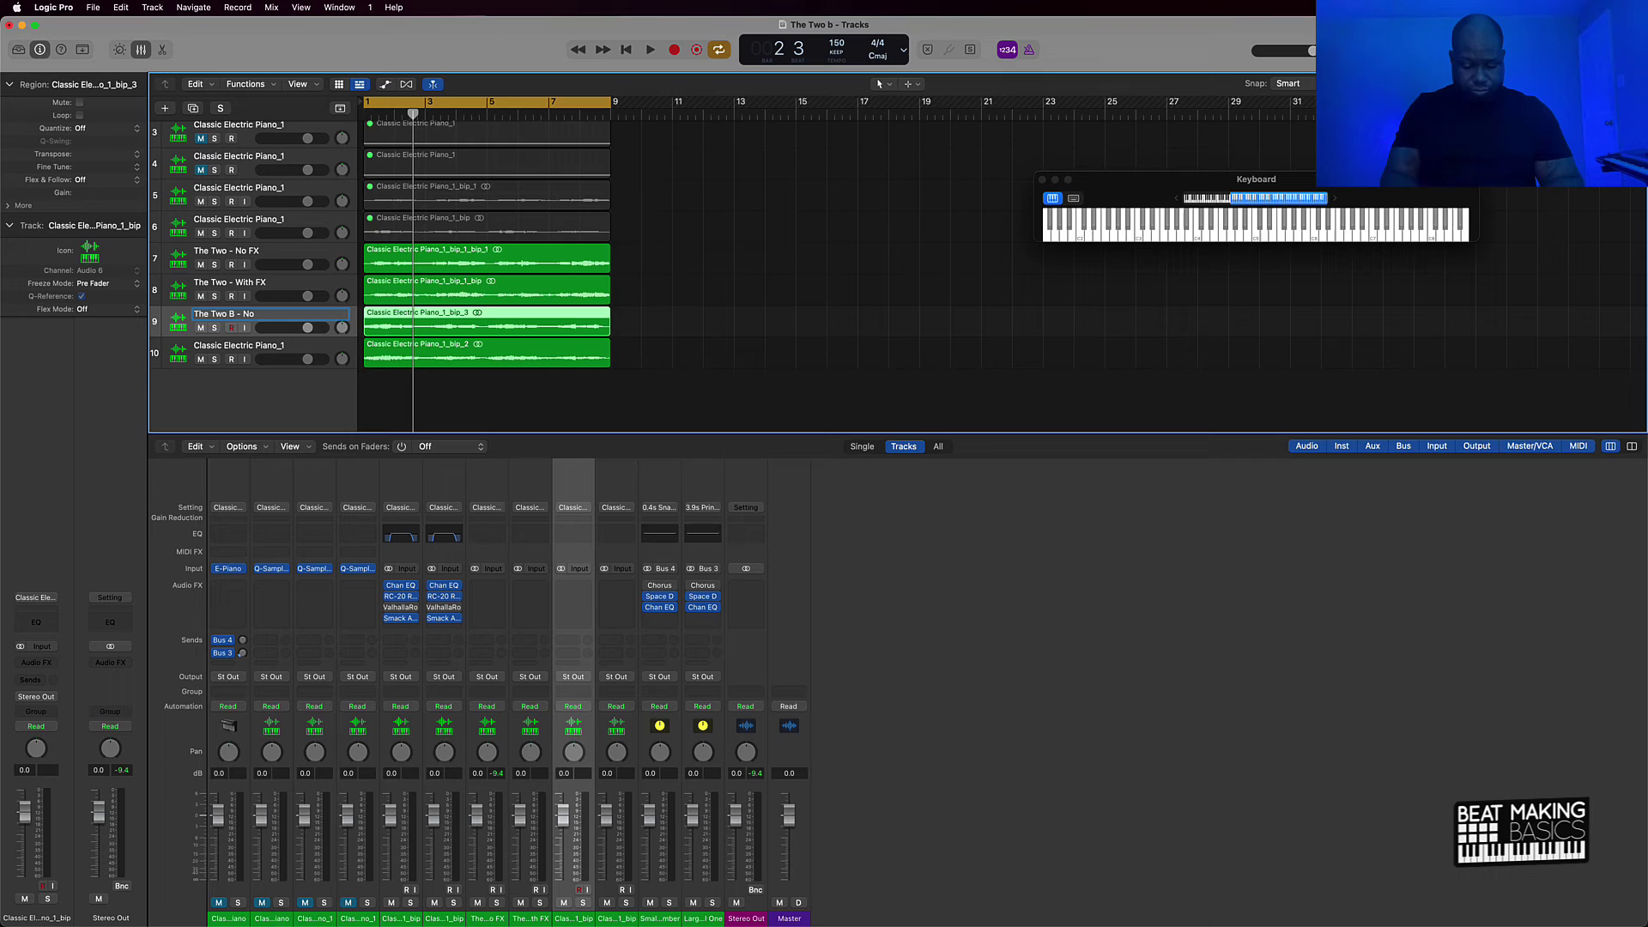
{"action": "type", "text": "X"}
{"action": "key", "text": "Return"}
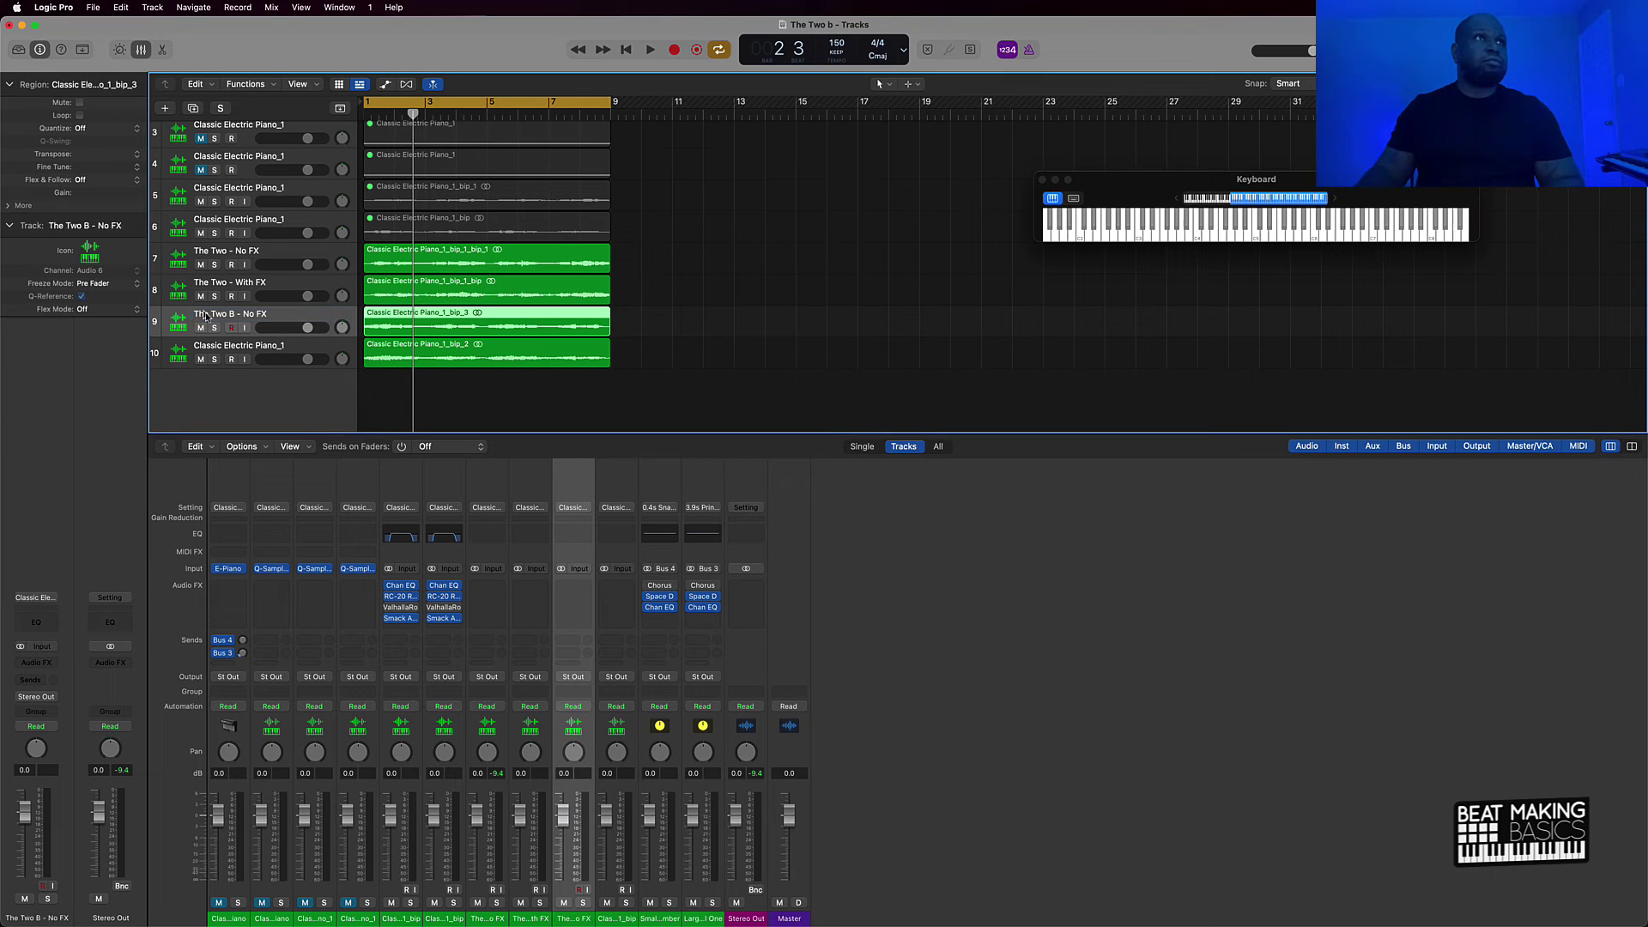
{"action": "double_click", "coordinate": [221, 284]}
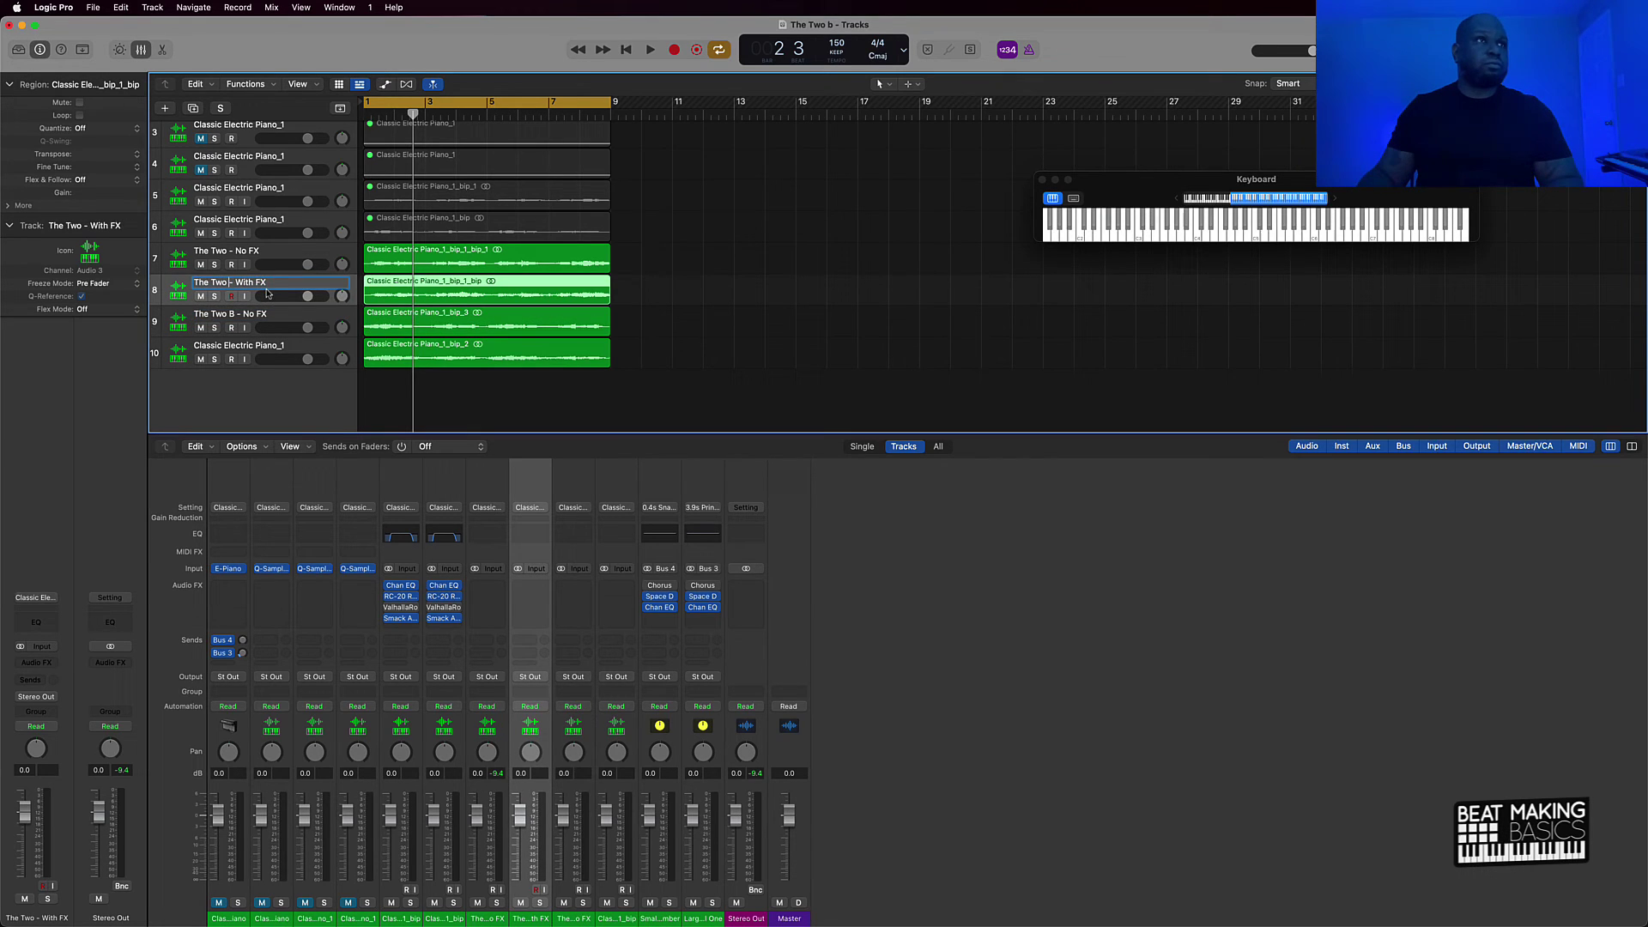
{"action": "type", "text": "A"}
{"action": "double_click", "coordinate": [227, 252]}
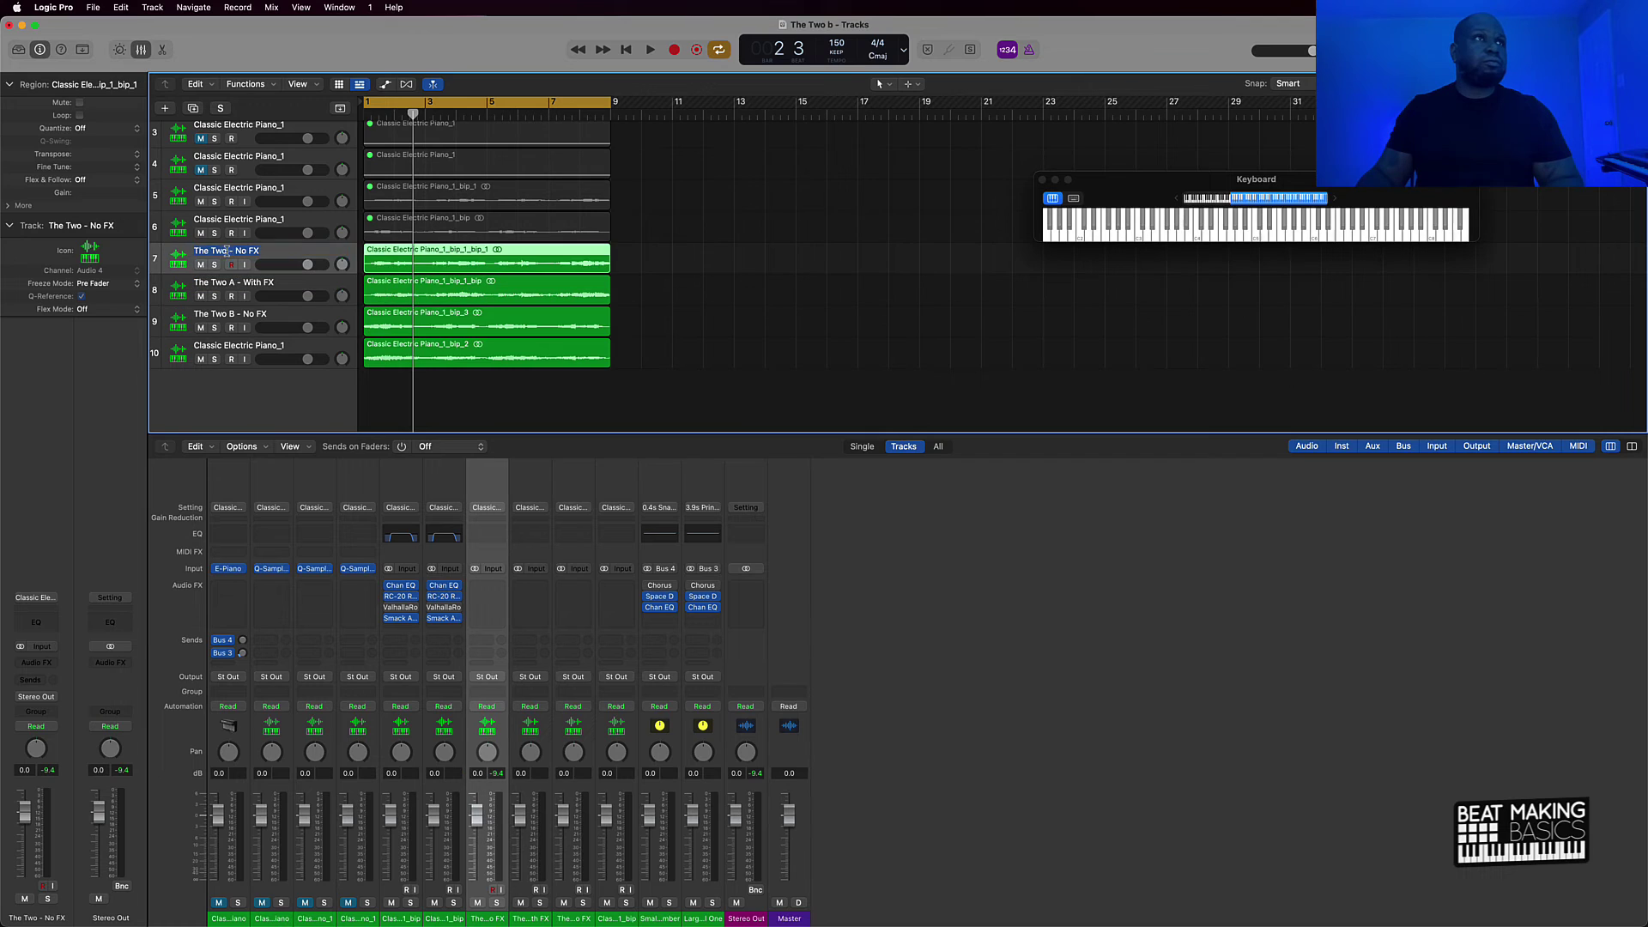
{"action": "left_click", "coordinate": [229, 250]}
{"action": "type", "text": "A"}
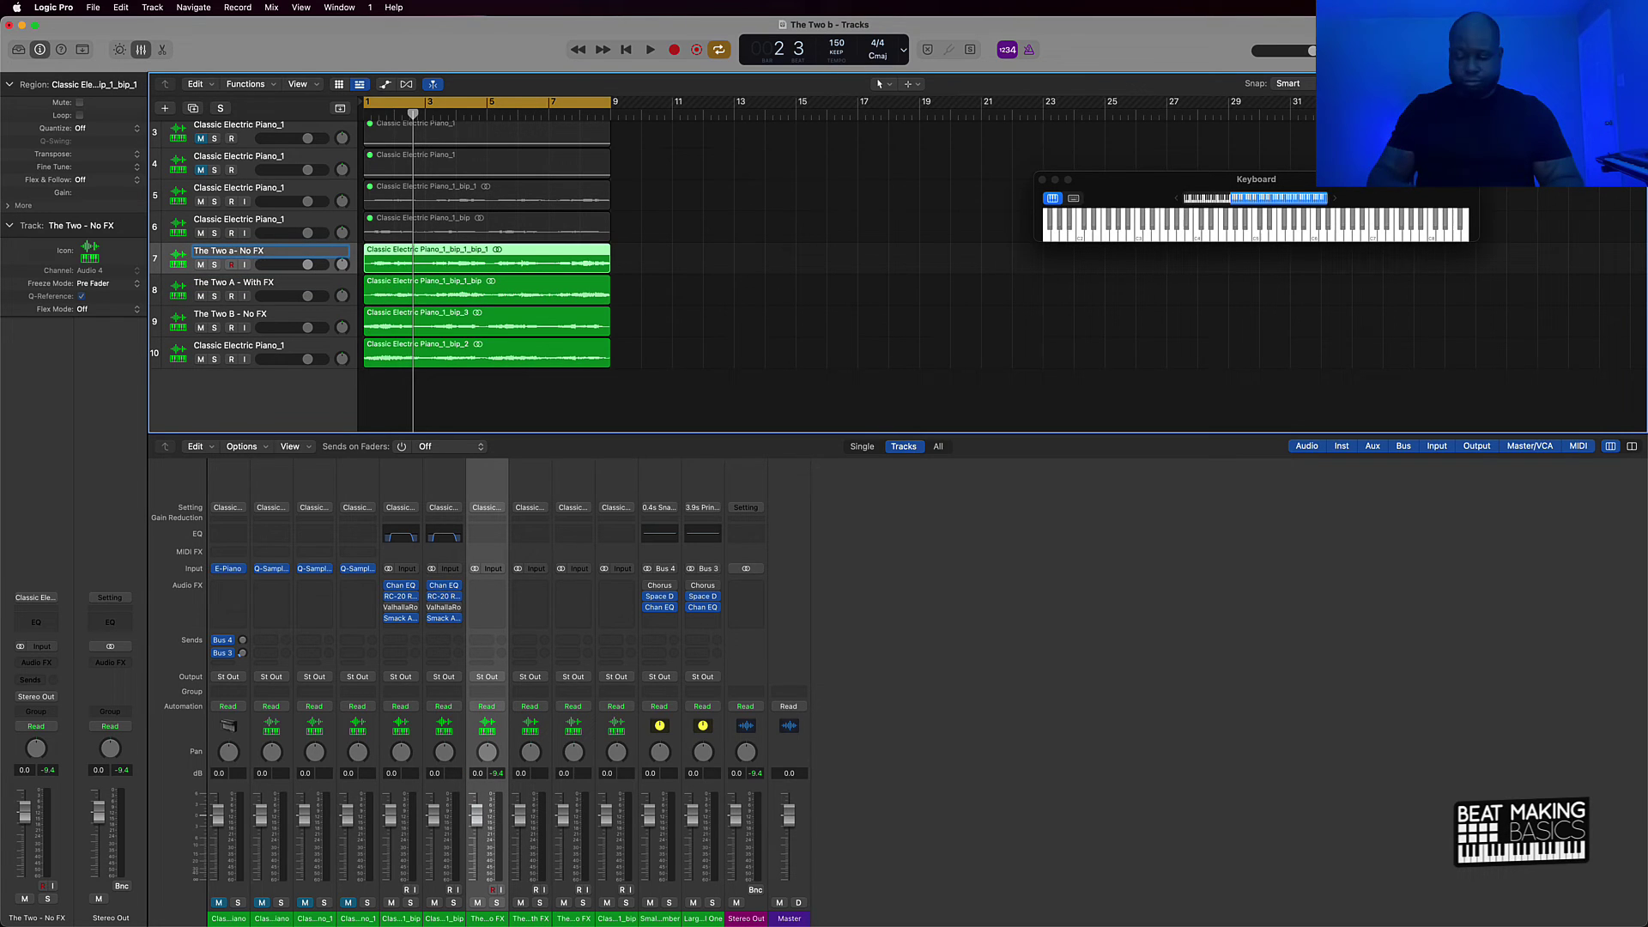
- Name track 10 'The Two B - With FX' and select every region in the project
{"action": "double_click", "coordinate": [220, 348]}
{"action": "type", "text": "T"}
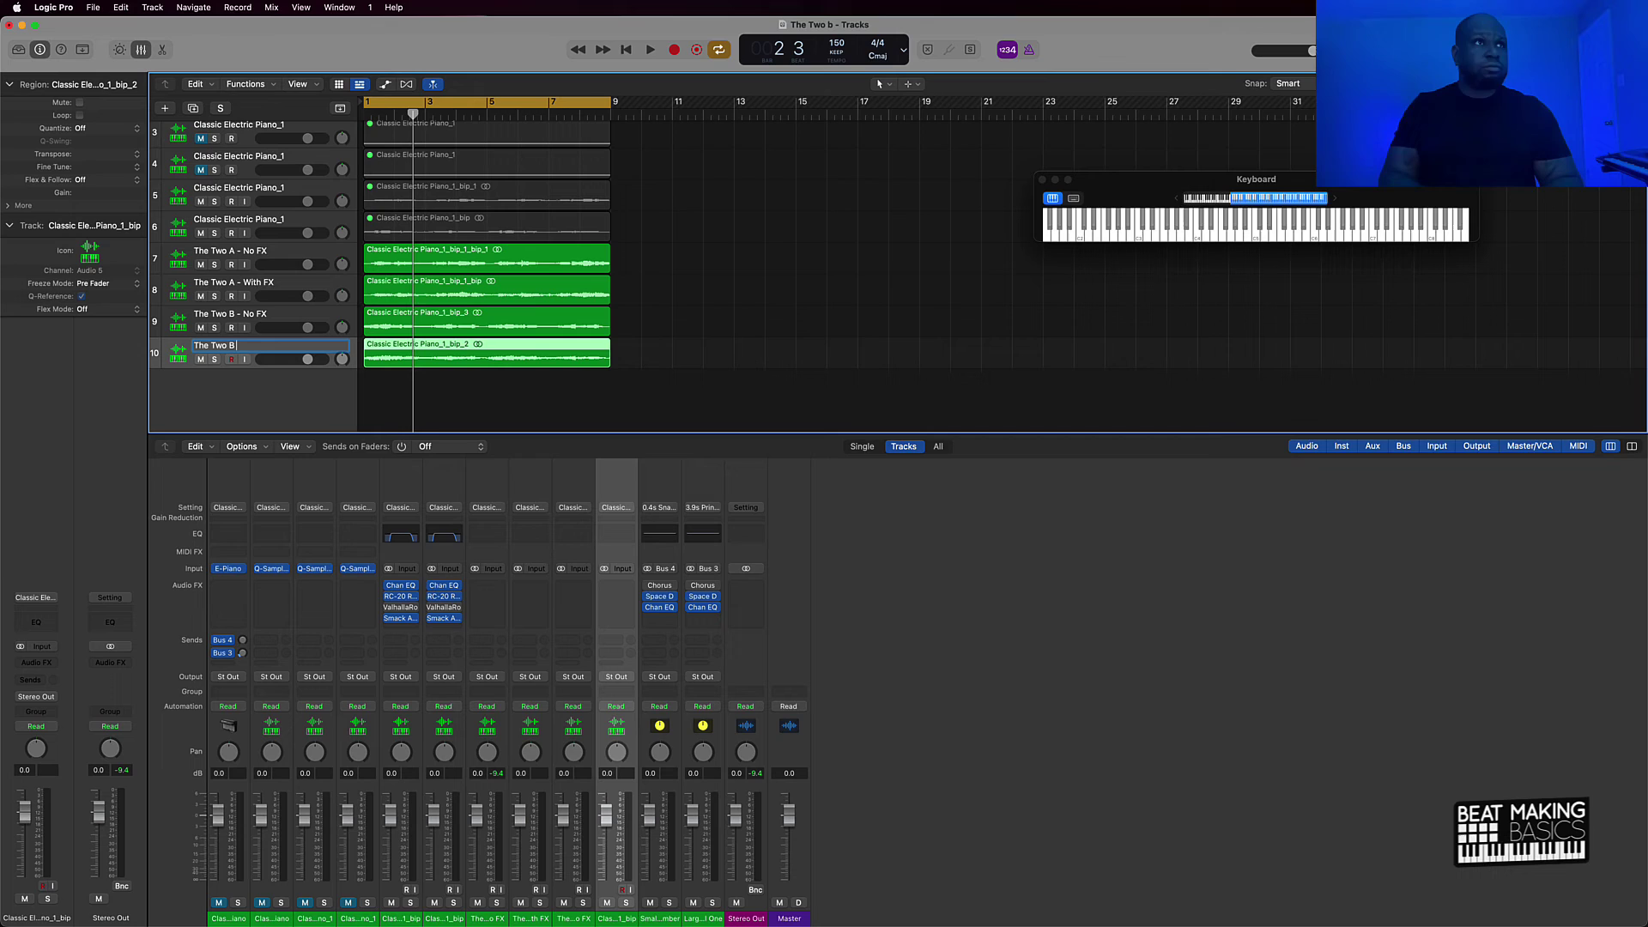
{"action": "type", "text": "he Two B - With "}
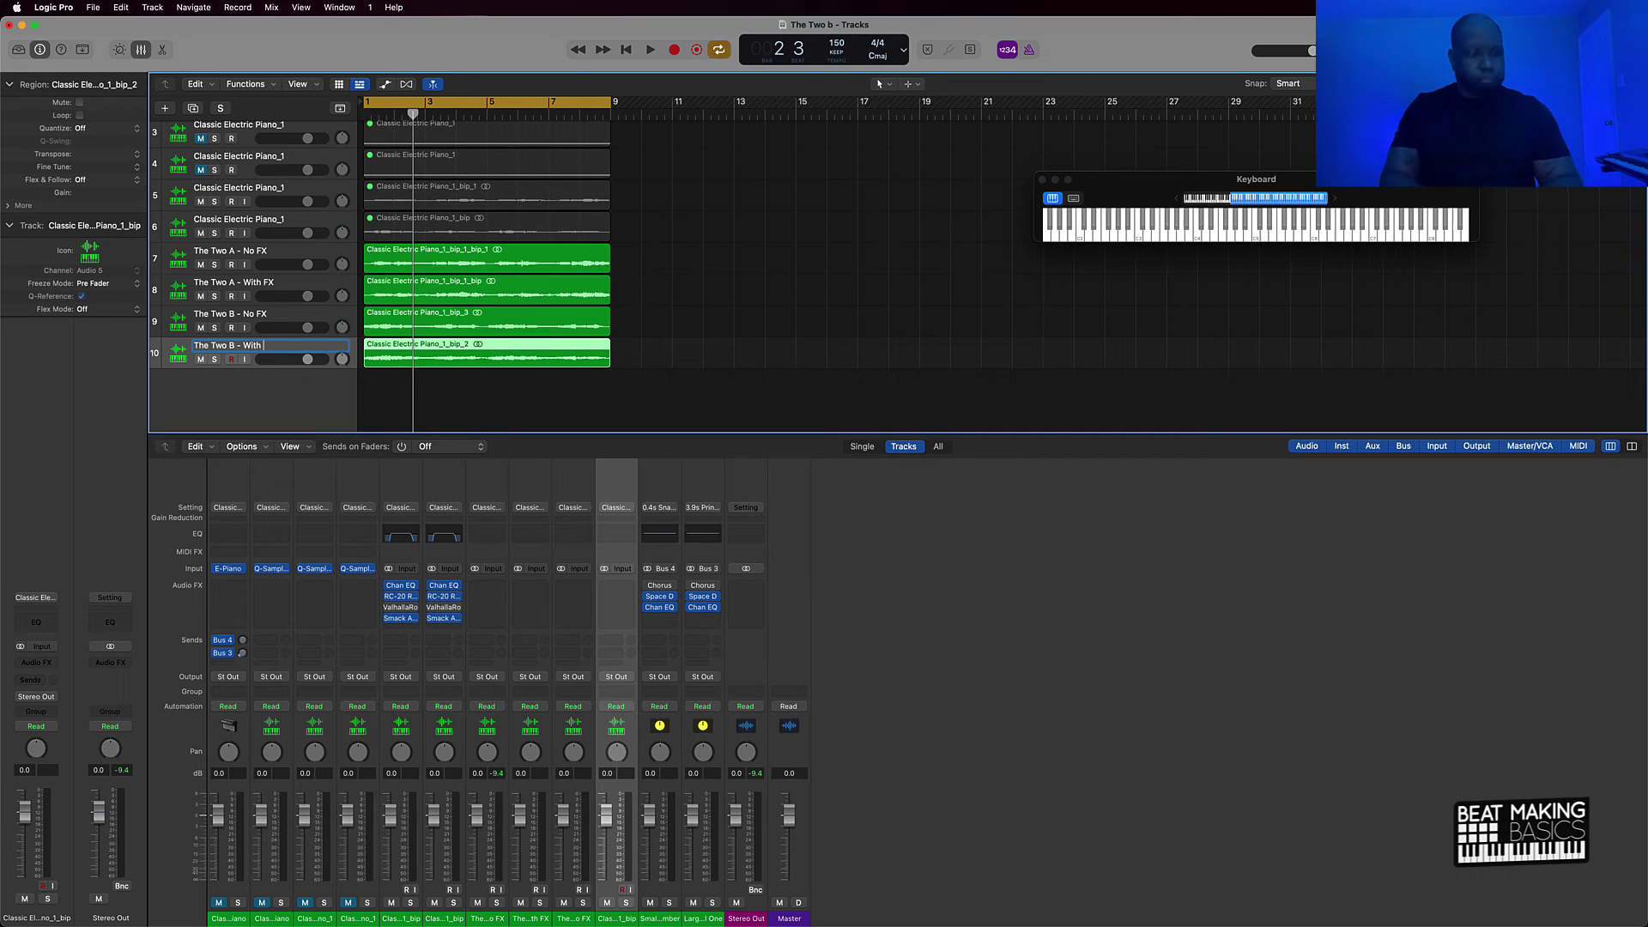
{"action": "type", "text": "FX"}
{"action": "key", "text": "Return"}
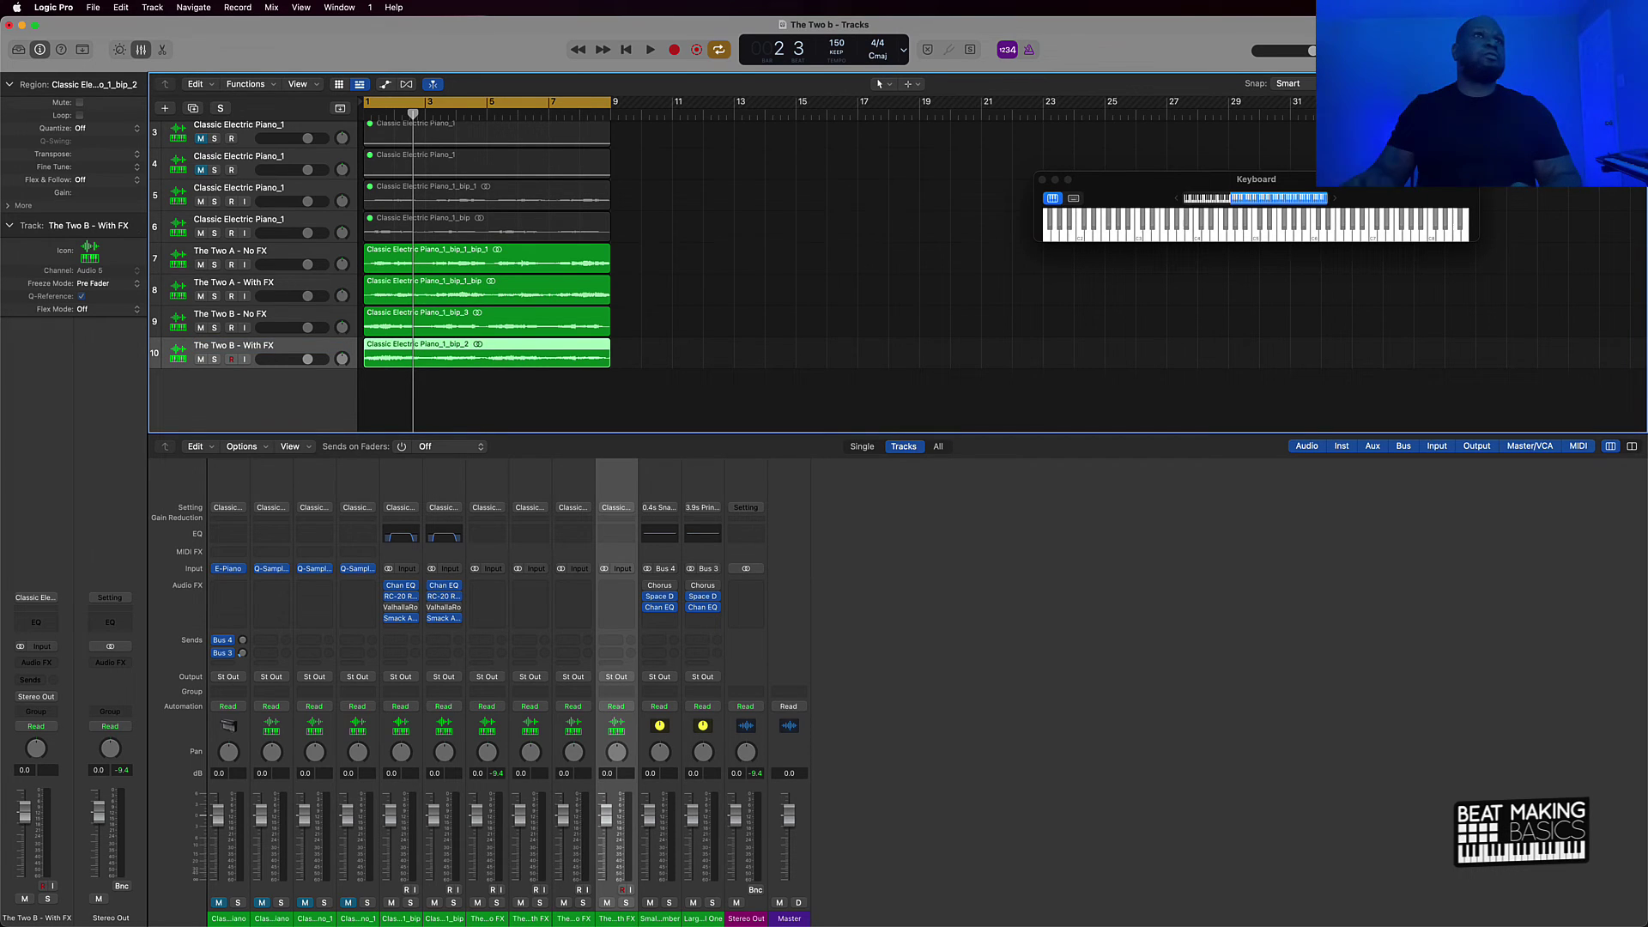
{"action": "left_click", "coordinate": [591, 394]}
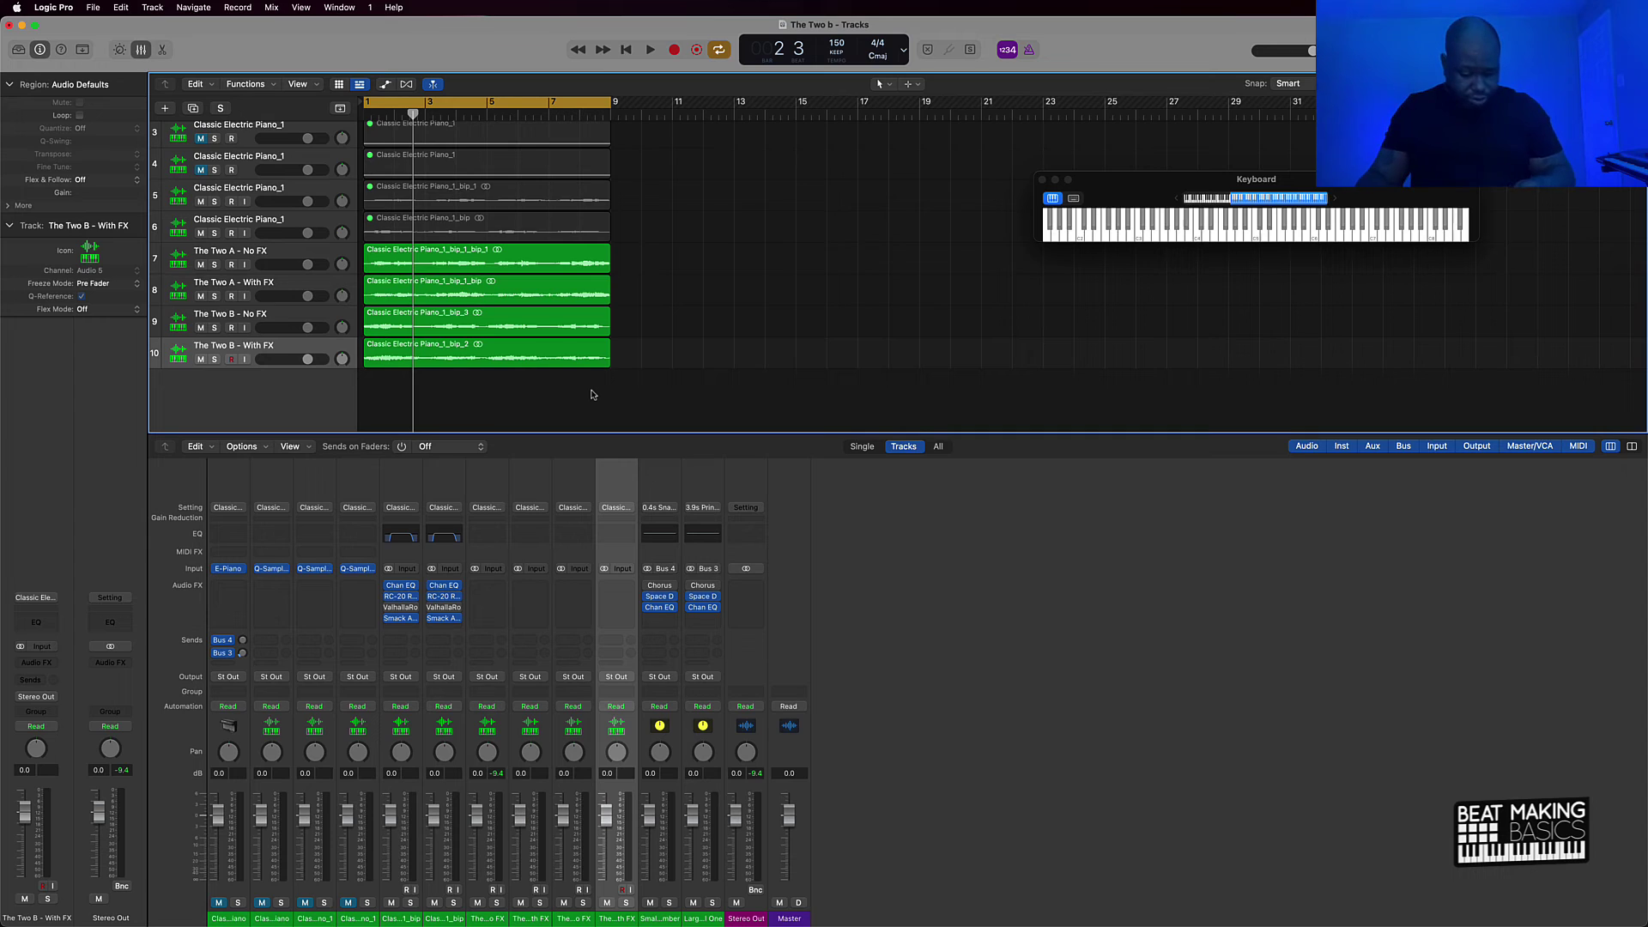
{"action": "key", "text": "super+a"}
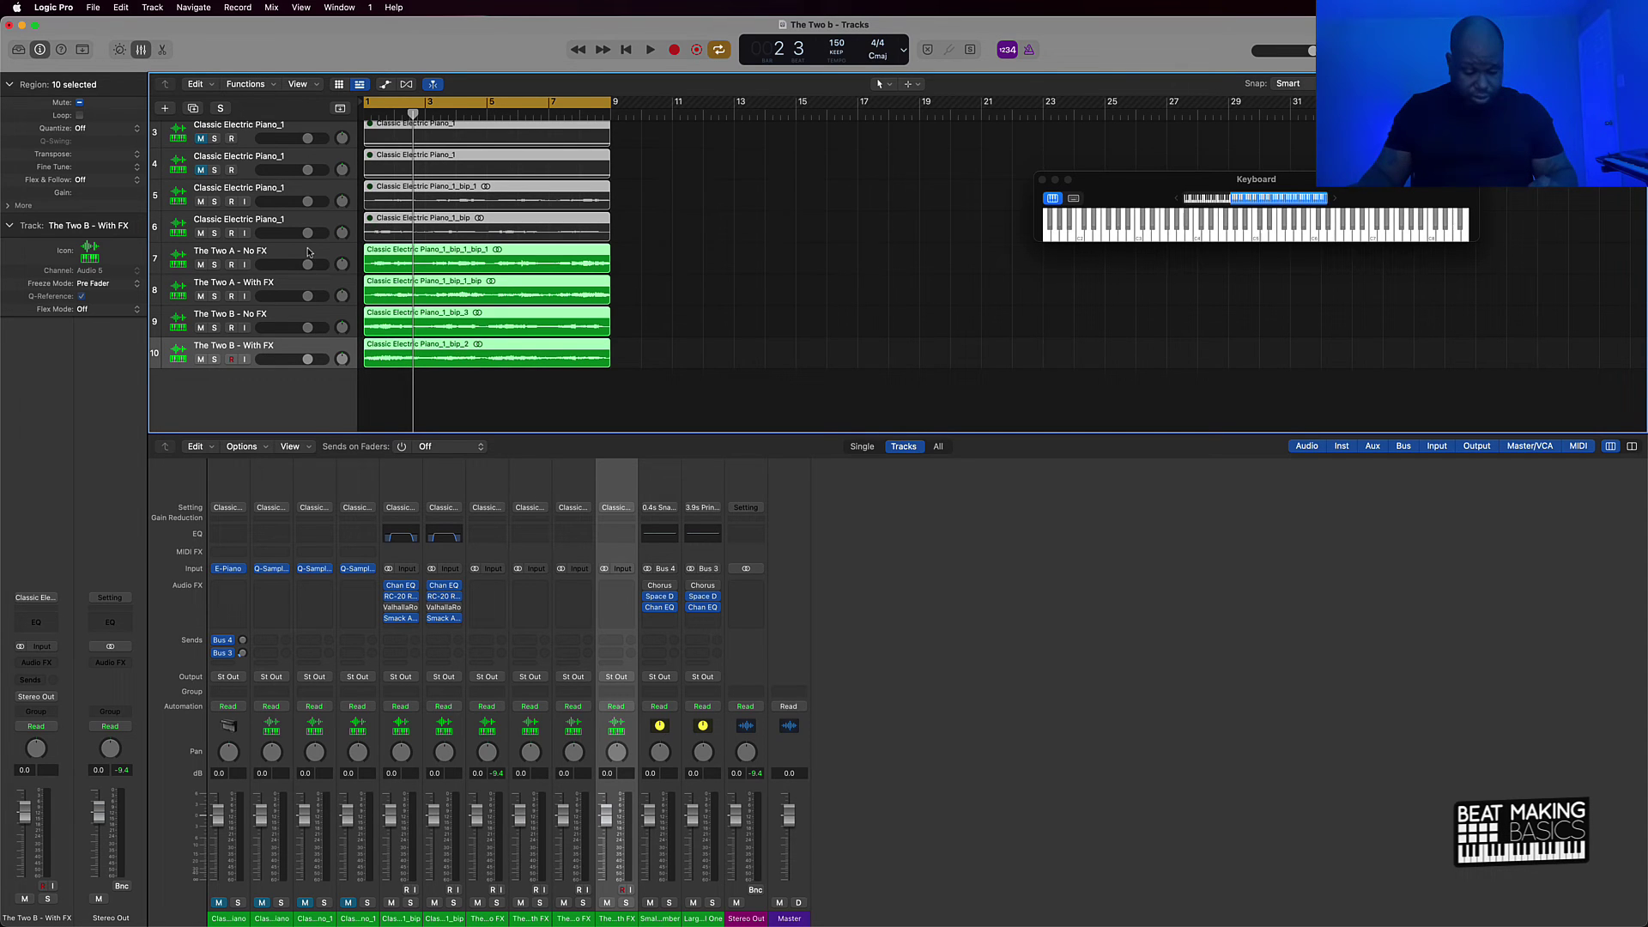
- Name all regions after their tracks and save the project as 'The Two c'
{"action": "key", "text": "alt+shift+n"}
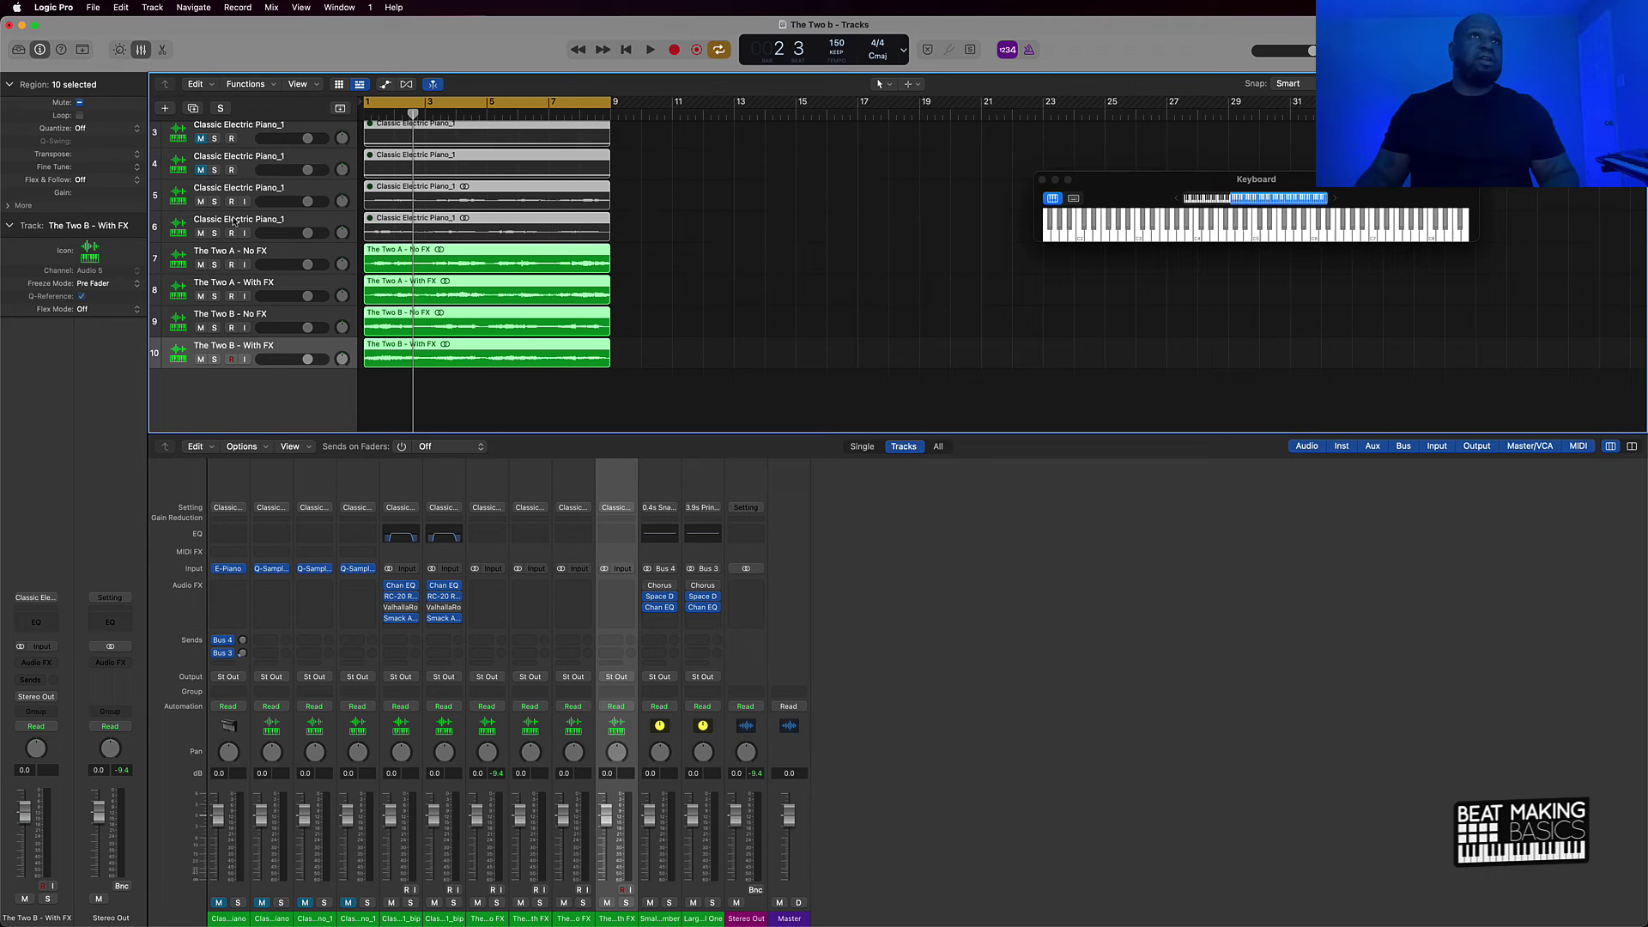
{"action": "key", "text": "super+shift+s"}
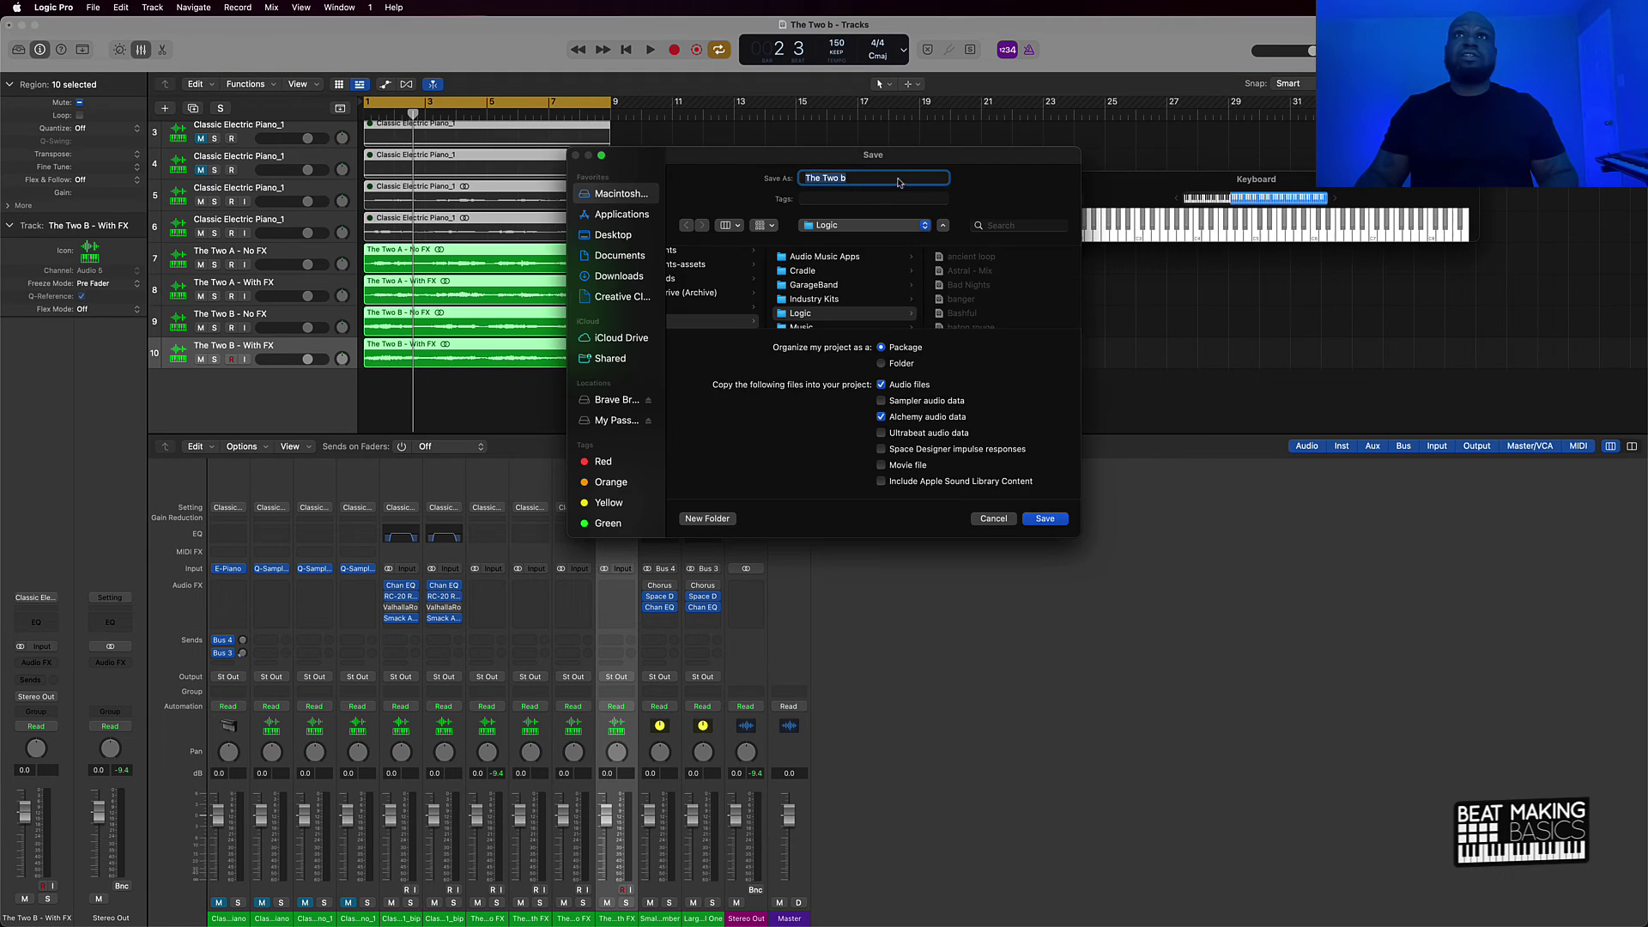
{"action": "left_click", "coordinate": [878, 178]}
{"action": "key", "text": "BackSpace"}
{"action": "type", "text": "c"}
{"action": "key", "text": "Return"}
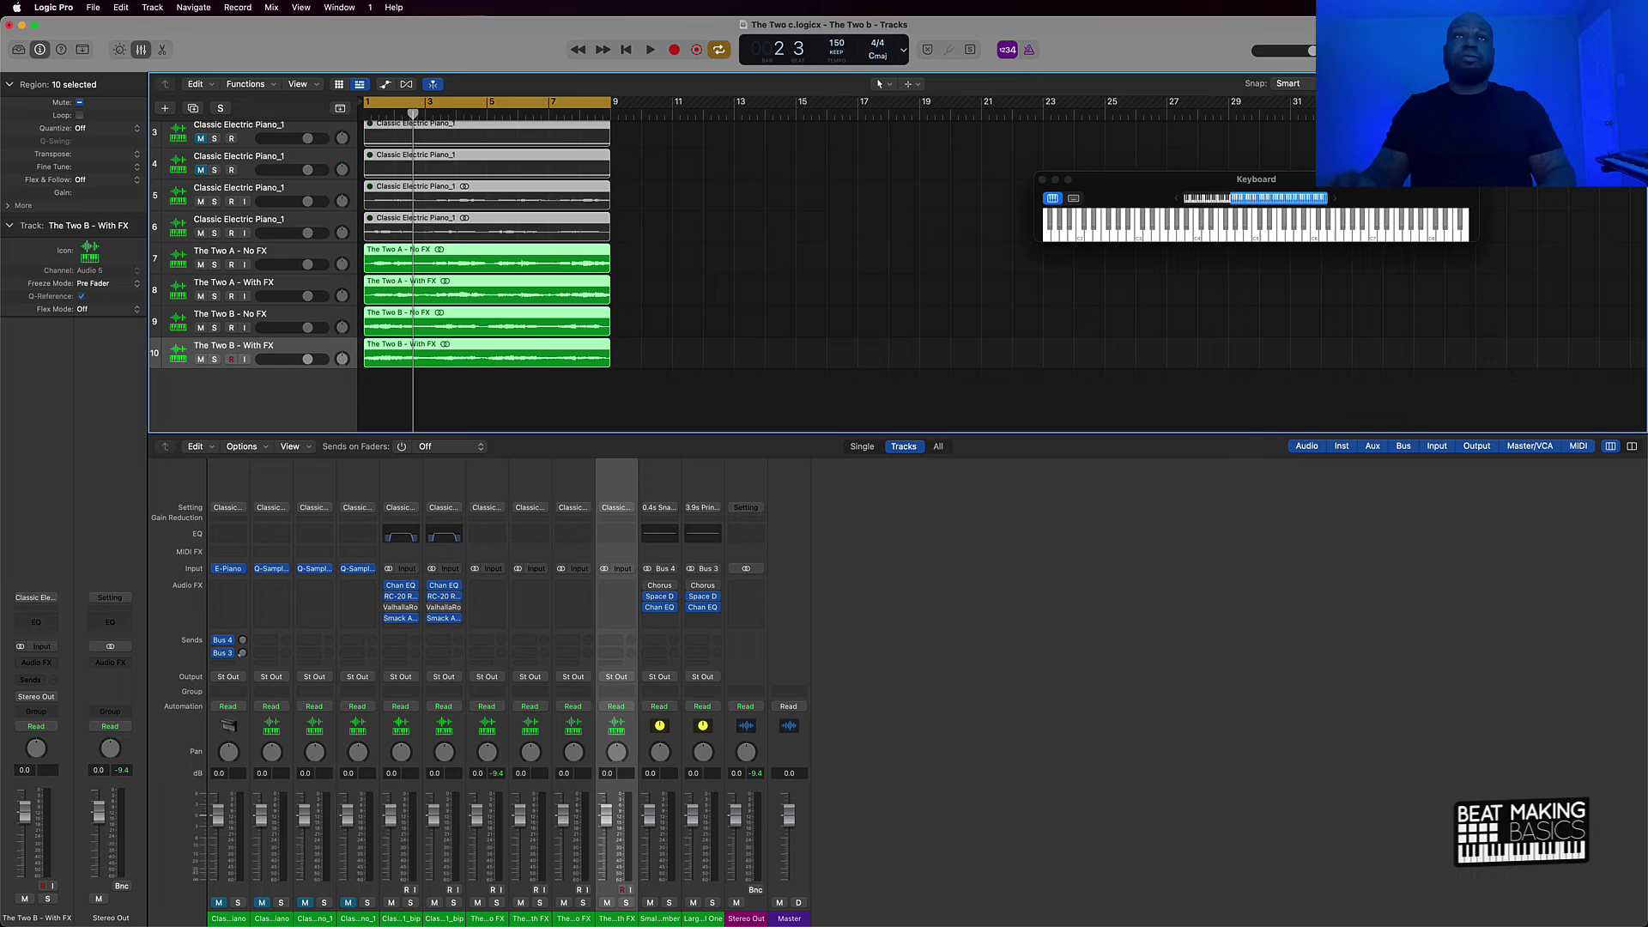
- Delete the six original piano tracks 1–6 and close the on-screen keyboard
{"action": "left_click", "coordinate": [246, 219]}
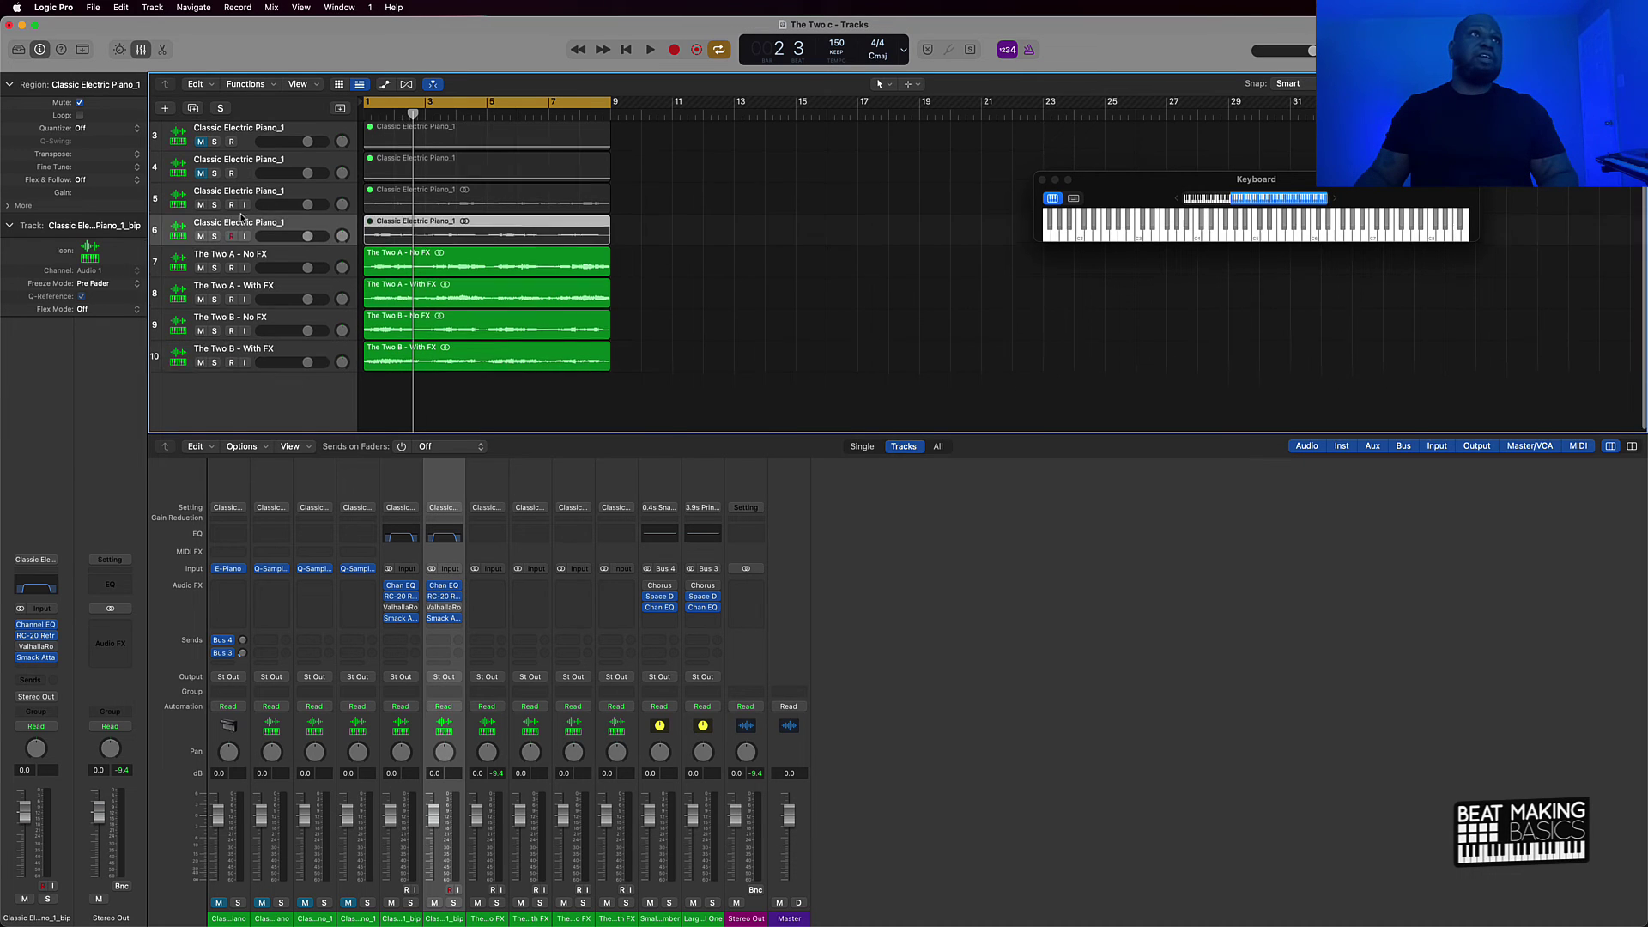
{"action": "scroll", "coordinate": [248, 189], "scroll_direction": "up", "scroll_amount": 3}
{"action": "left_click", "coordinate": [255, 142], "text": "shift"}
{"action": "key", "text": "BackSpace"}
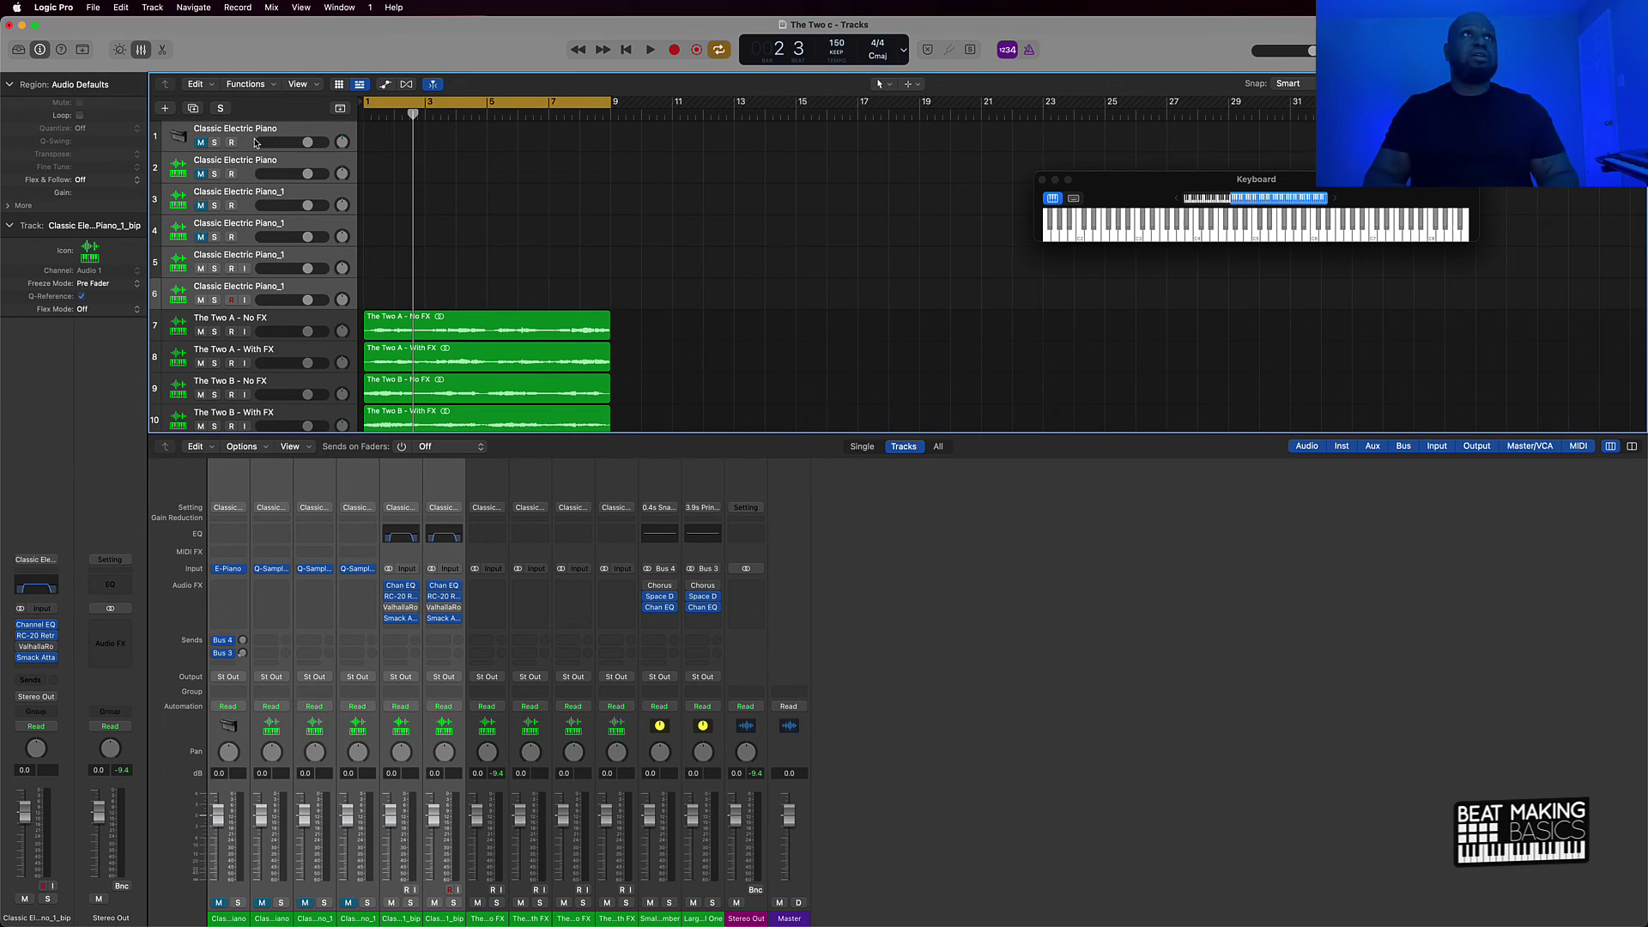
{"action": "key", "text": "super+BackSpace"}
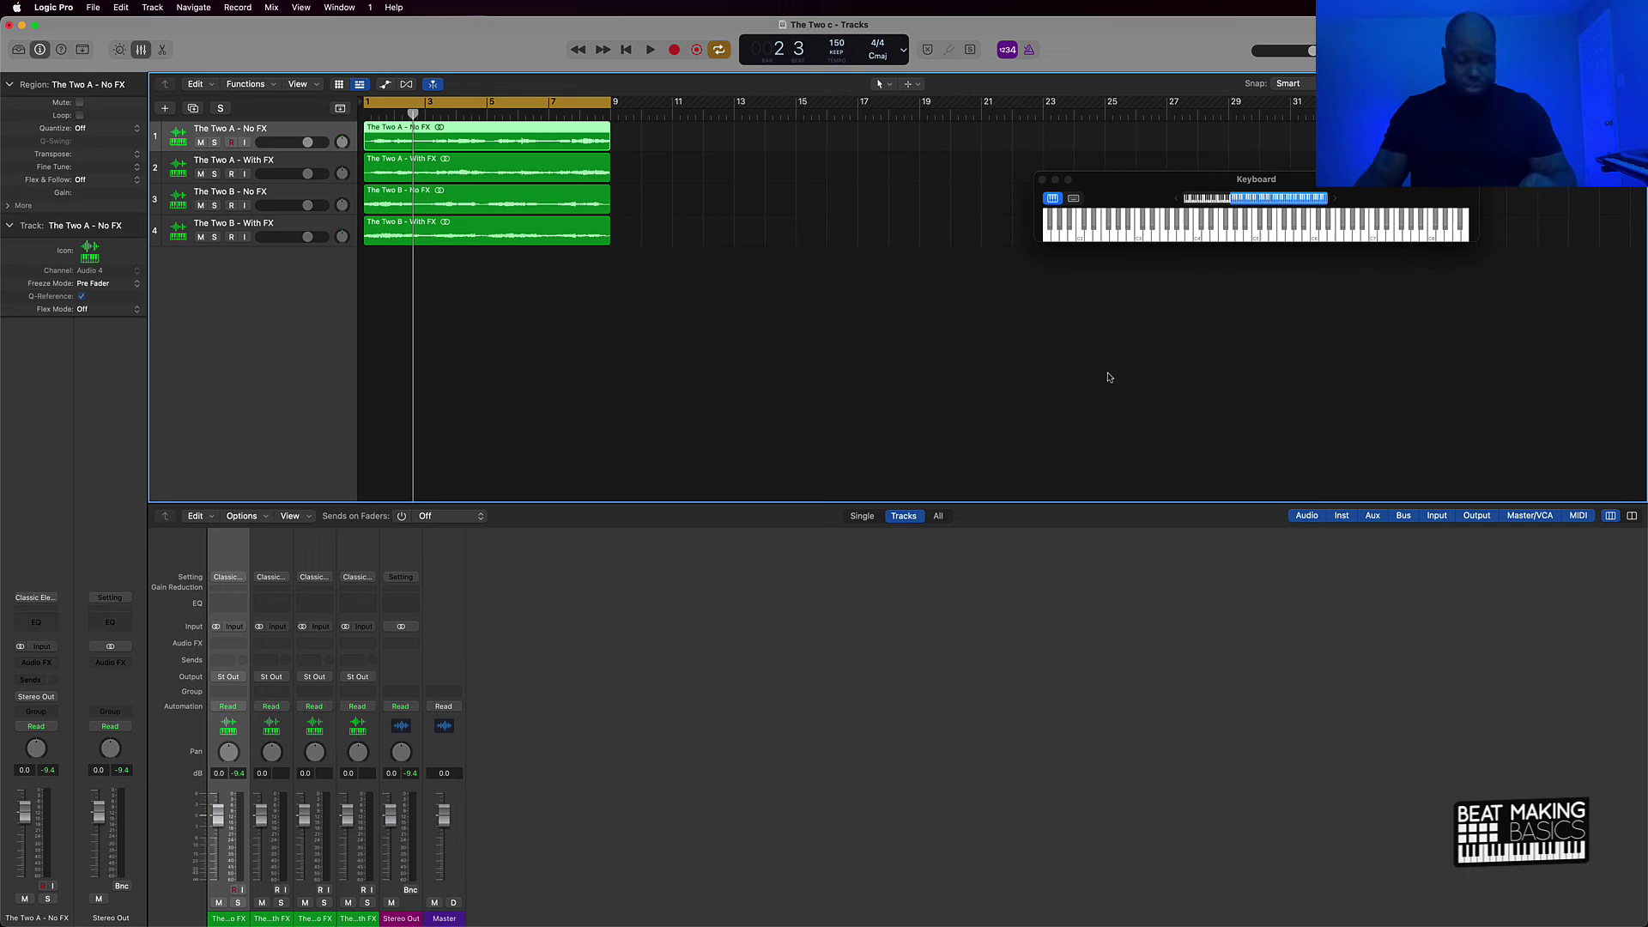
{"action": "left_click", "coordinate": [1042, 179]}
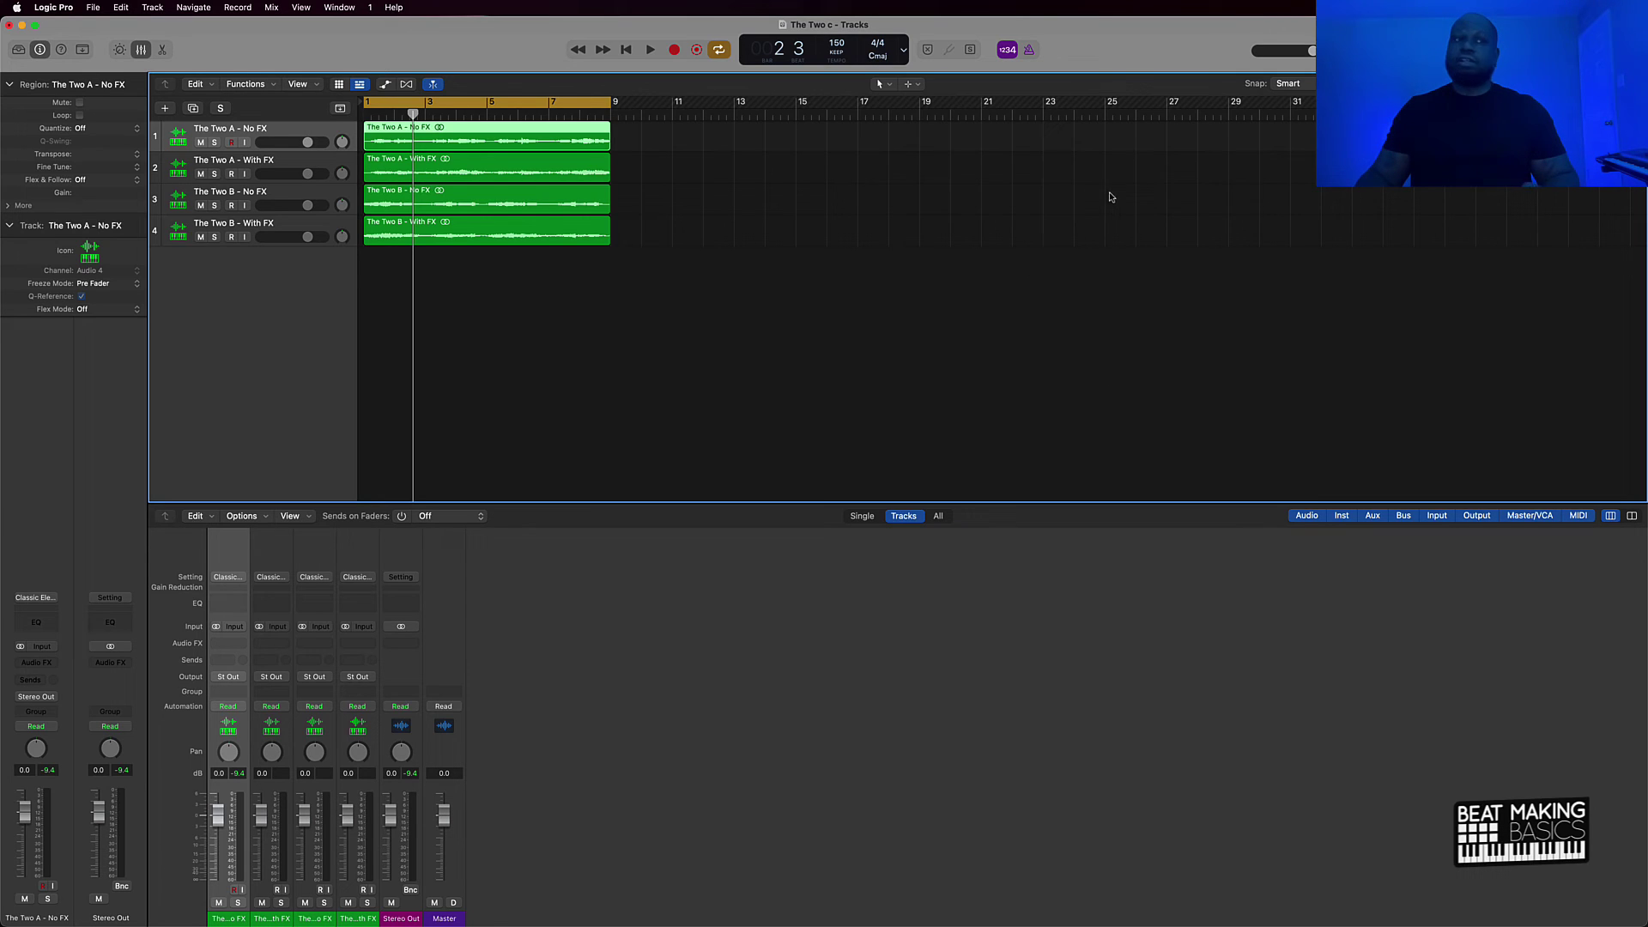
- Move the project end marker to bar 10 and turn off Cycle
{"action": "left_click", "coordinate": [1114, 194], "text": "ctrl+alt"}
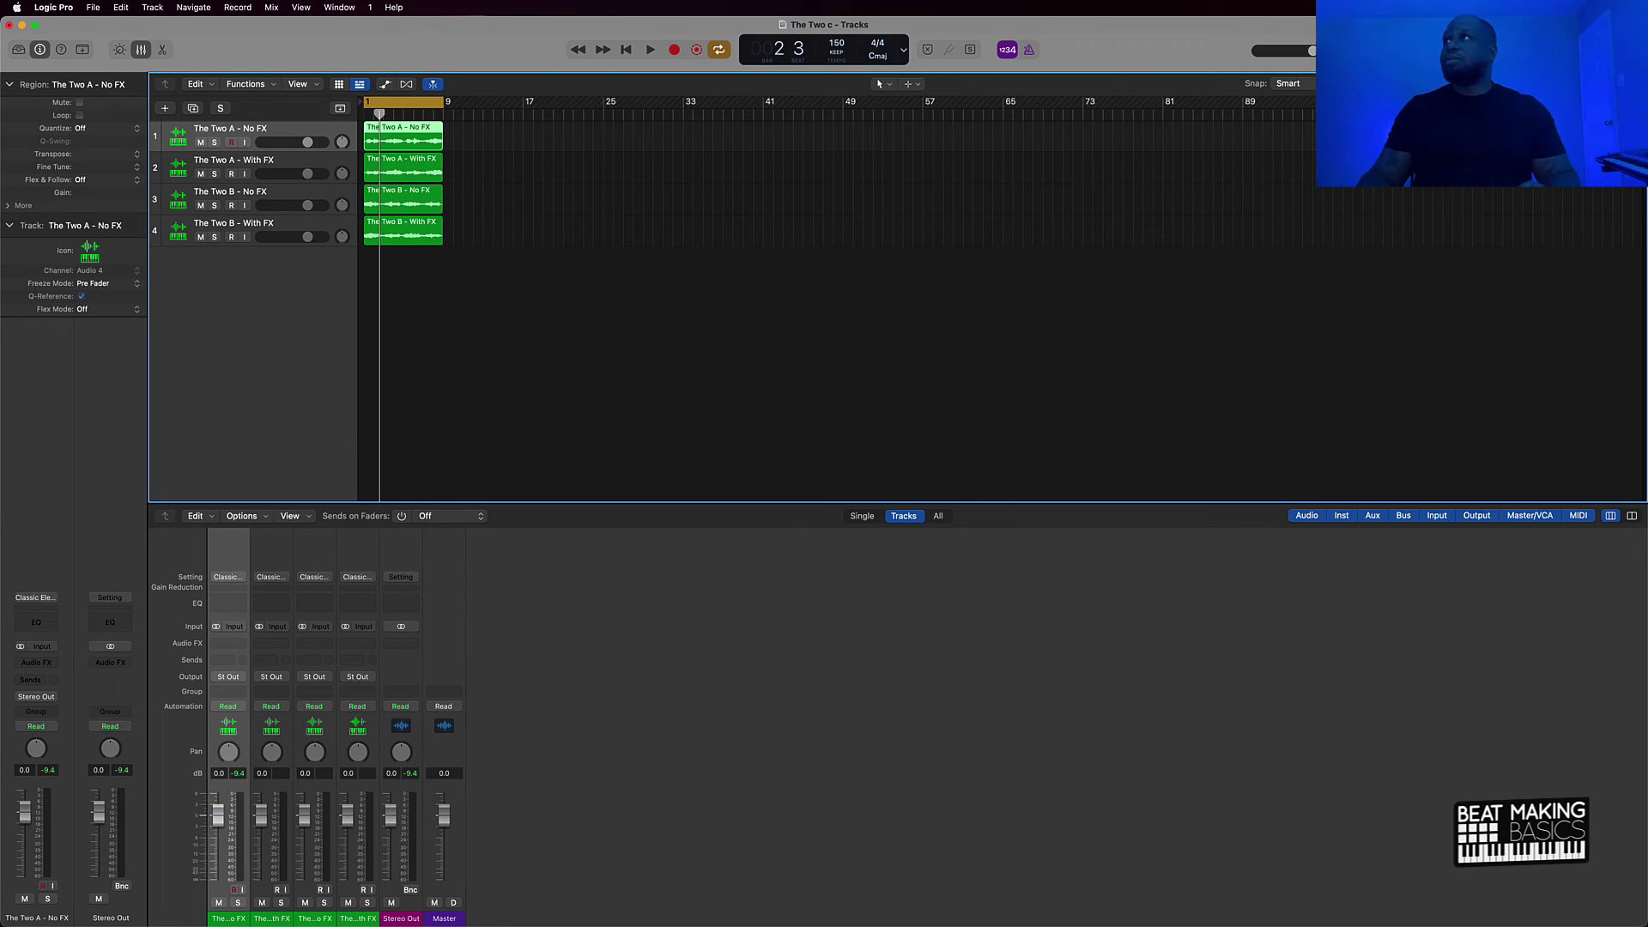
{"action": "mouse_move", "coordinate": [1311, 107]}
{"action": "left_mouse_down"}
{"action": "mouse_move", "coordinate": [1278, 146]}
{"action": "mouse_move", "coordinate": [439, 225]}
{"action": "left_mouse_up"}
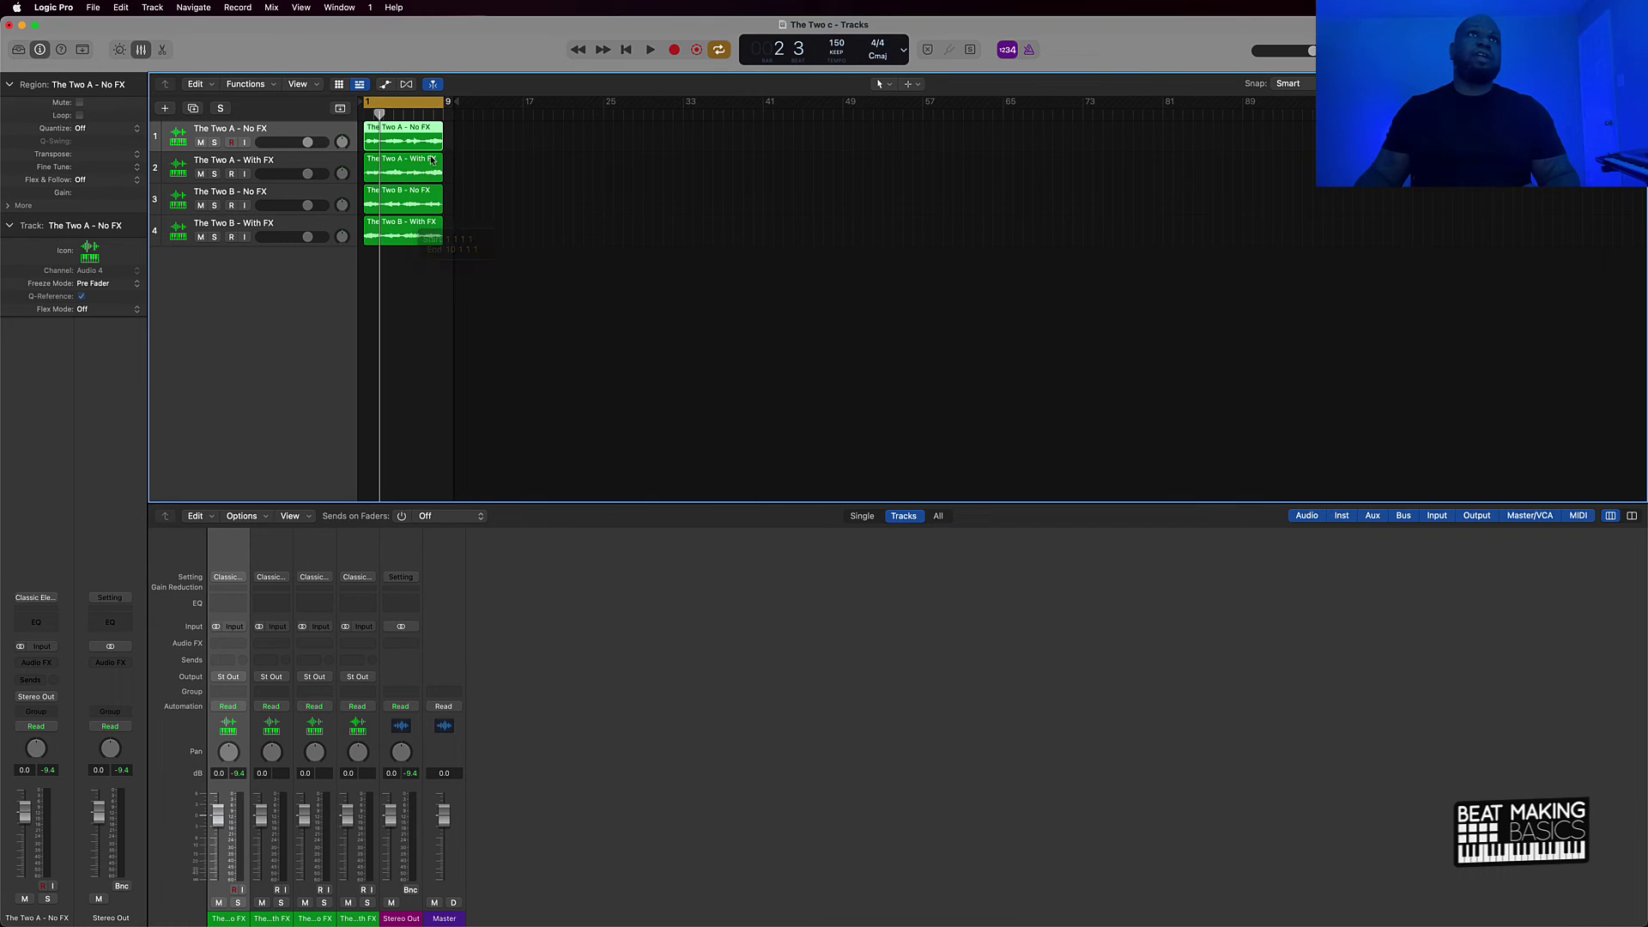
{"action": "left_click", "coordinate": [415, 108]}
- Deselect the regions, return the playhead to bar 1, and open Export All Tracks as Audio Files
{"action": "left_click", "coordinate": [418, 324]}
{"action": "key", "text": "Return"}
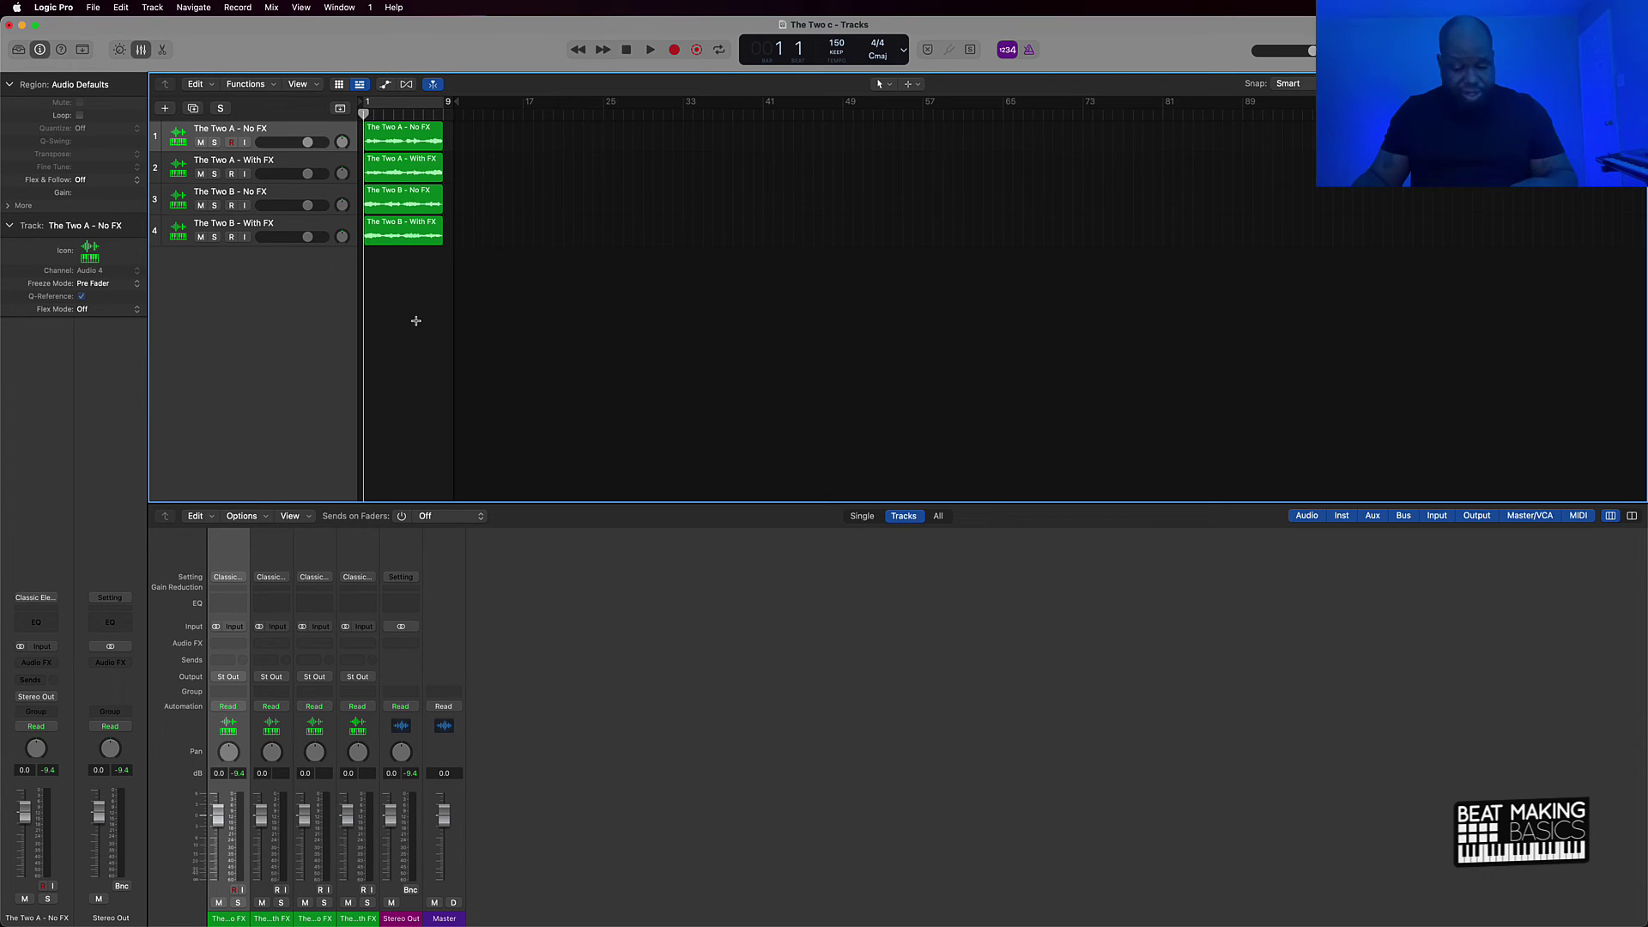
{"action": "key", "text": "super+shift+e"}
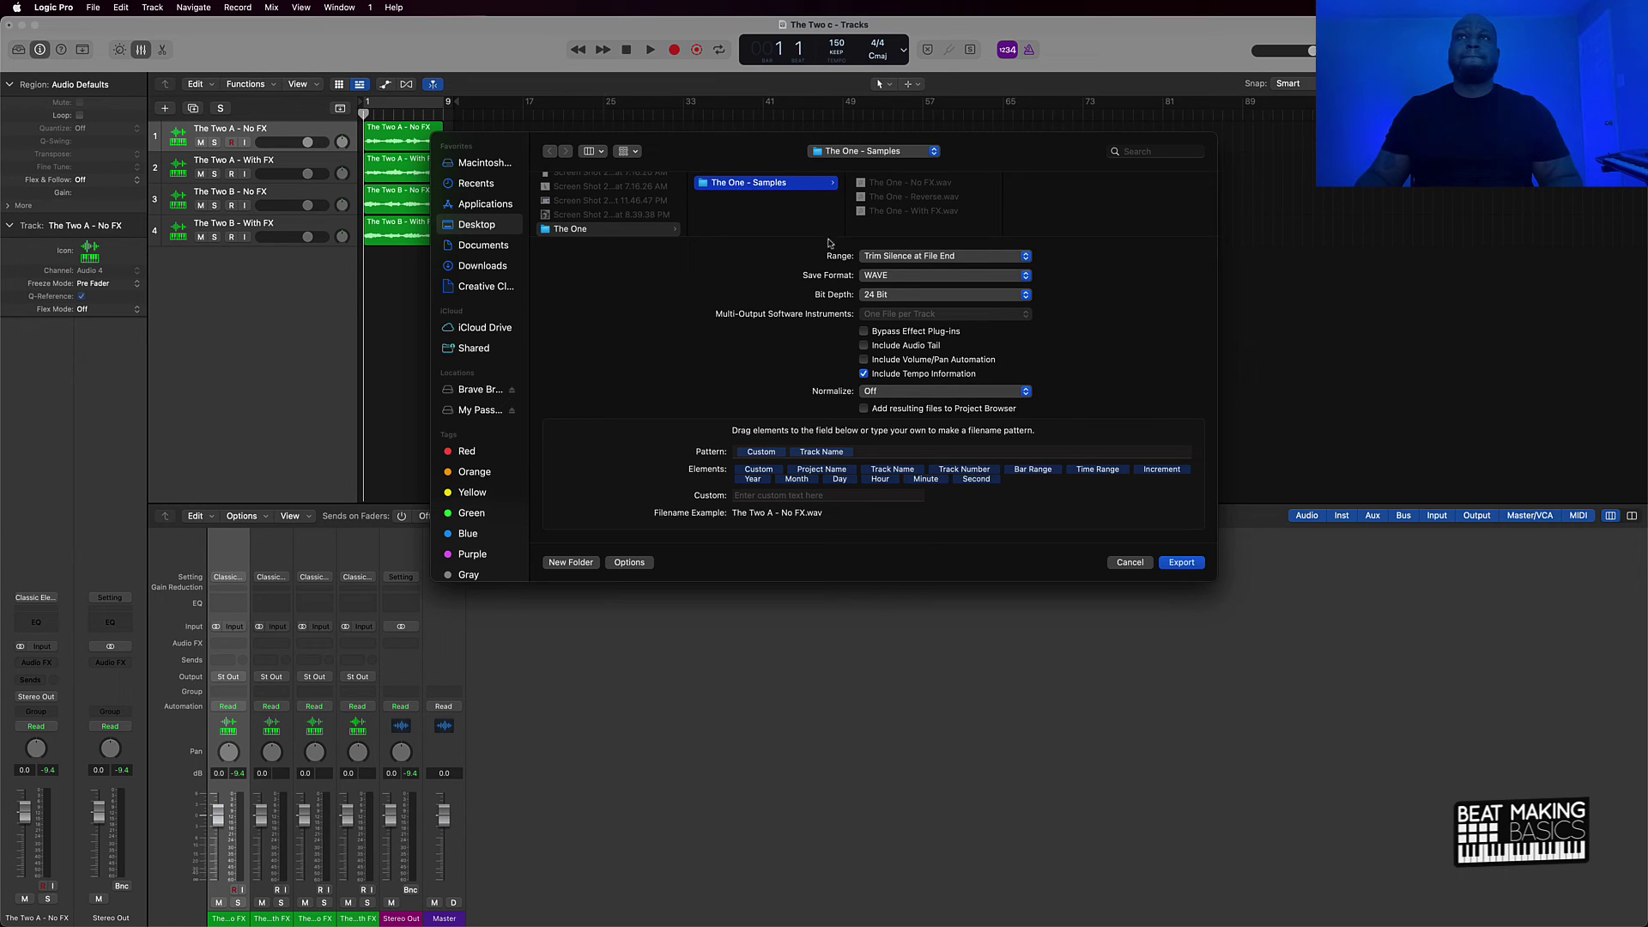
- Create a folder 'The Two' inside The One and export the four tracks into it
{"action": "left_click", "coordinate": [751, 213]}
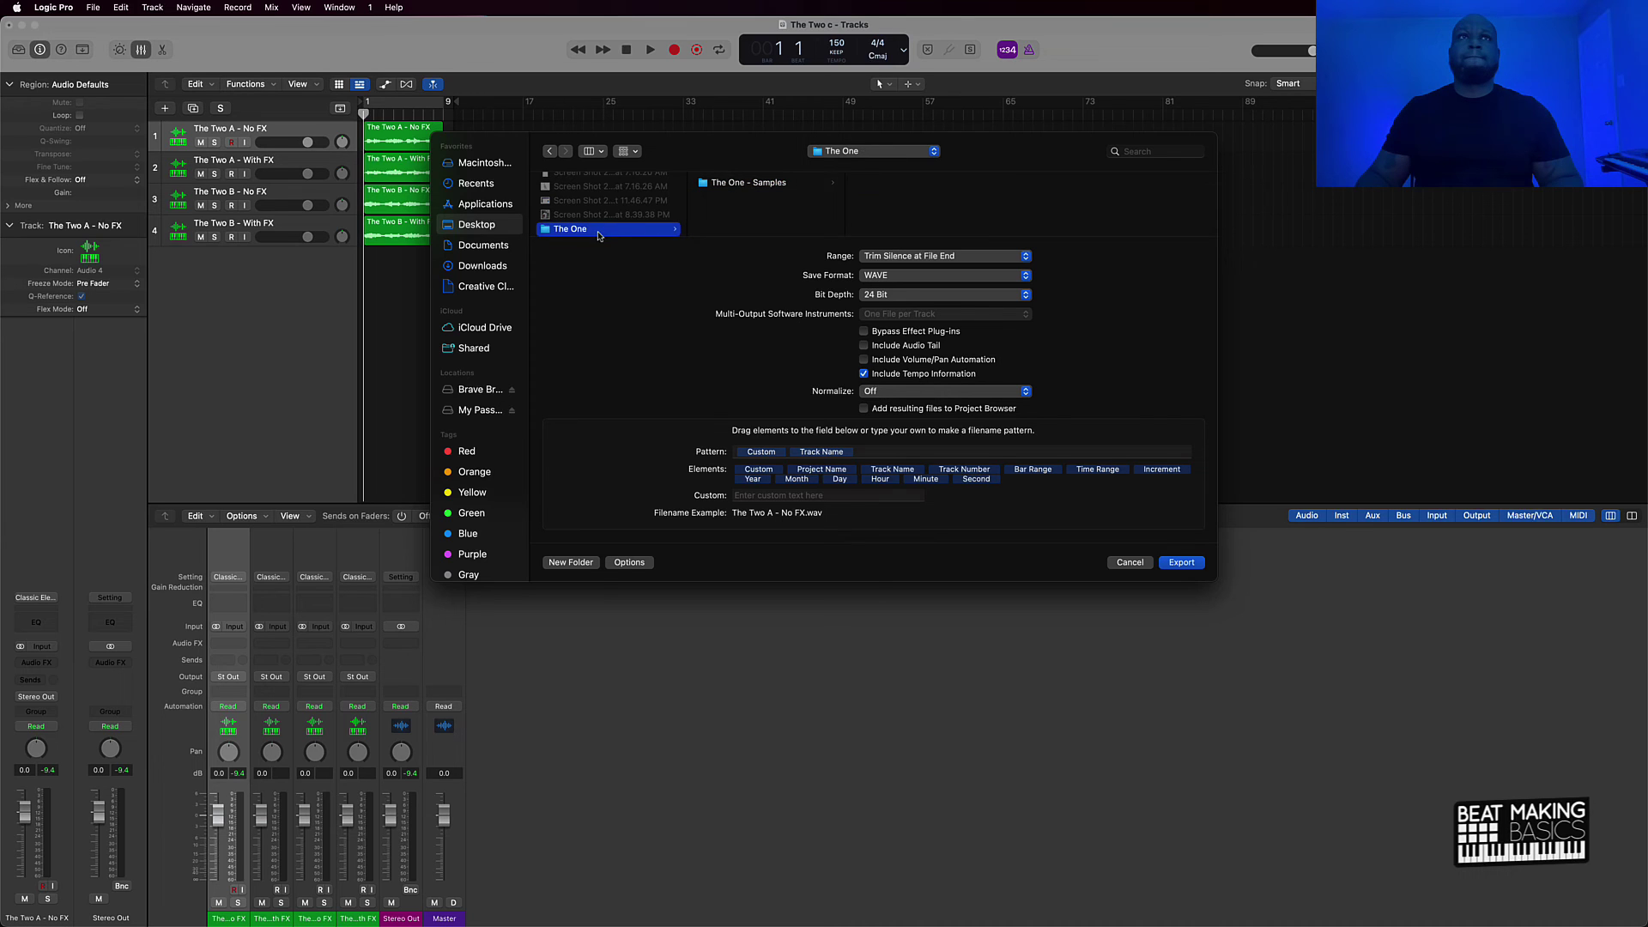
{"action": "left_click", "coordinate": [568, 563]}
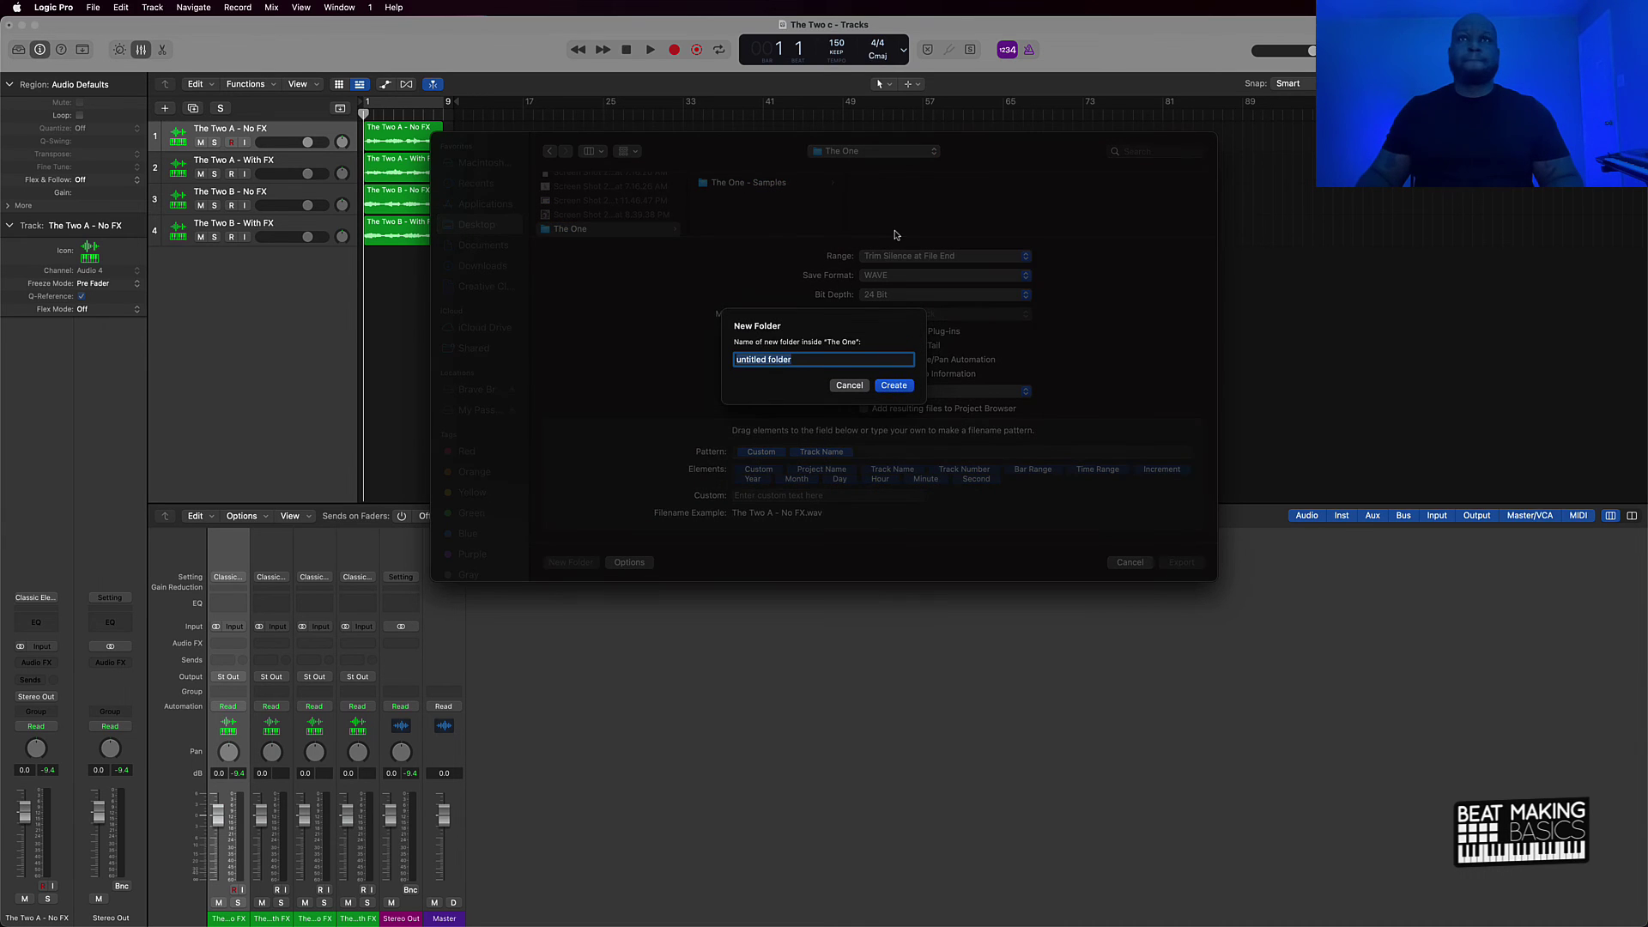
{"action": "type", "text": "The "}
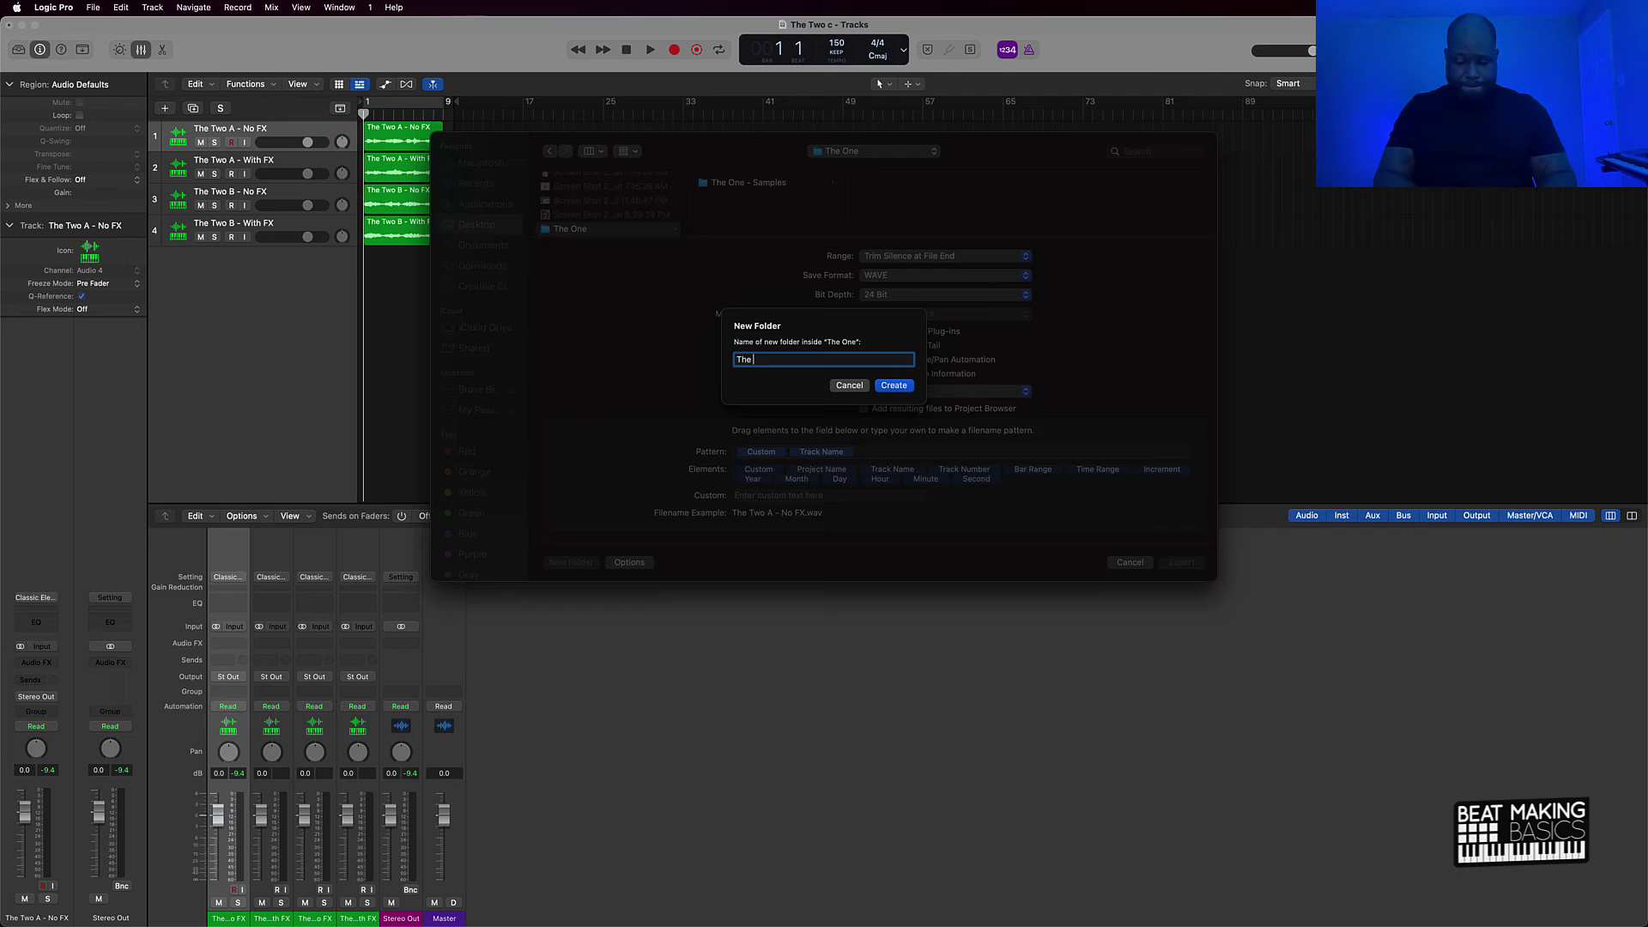
{"action": "type", "text": "Two"}
{"action": "key", "text": "Return"}
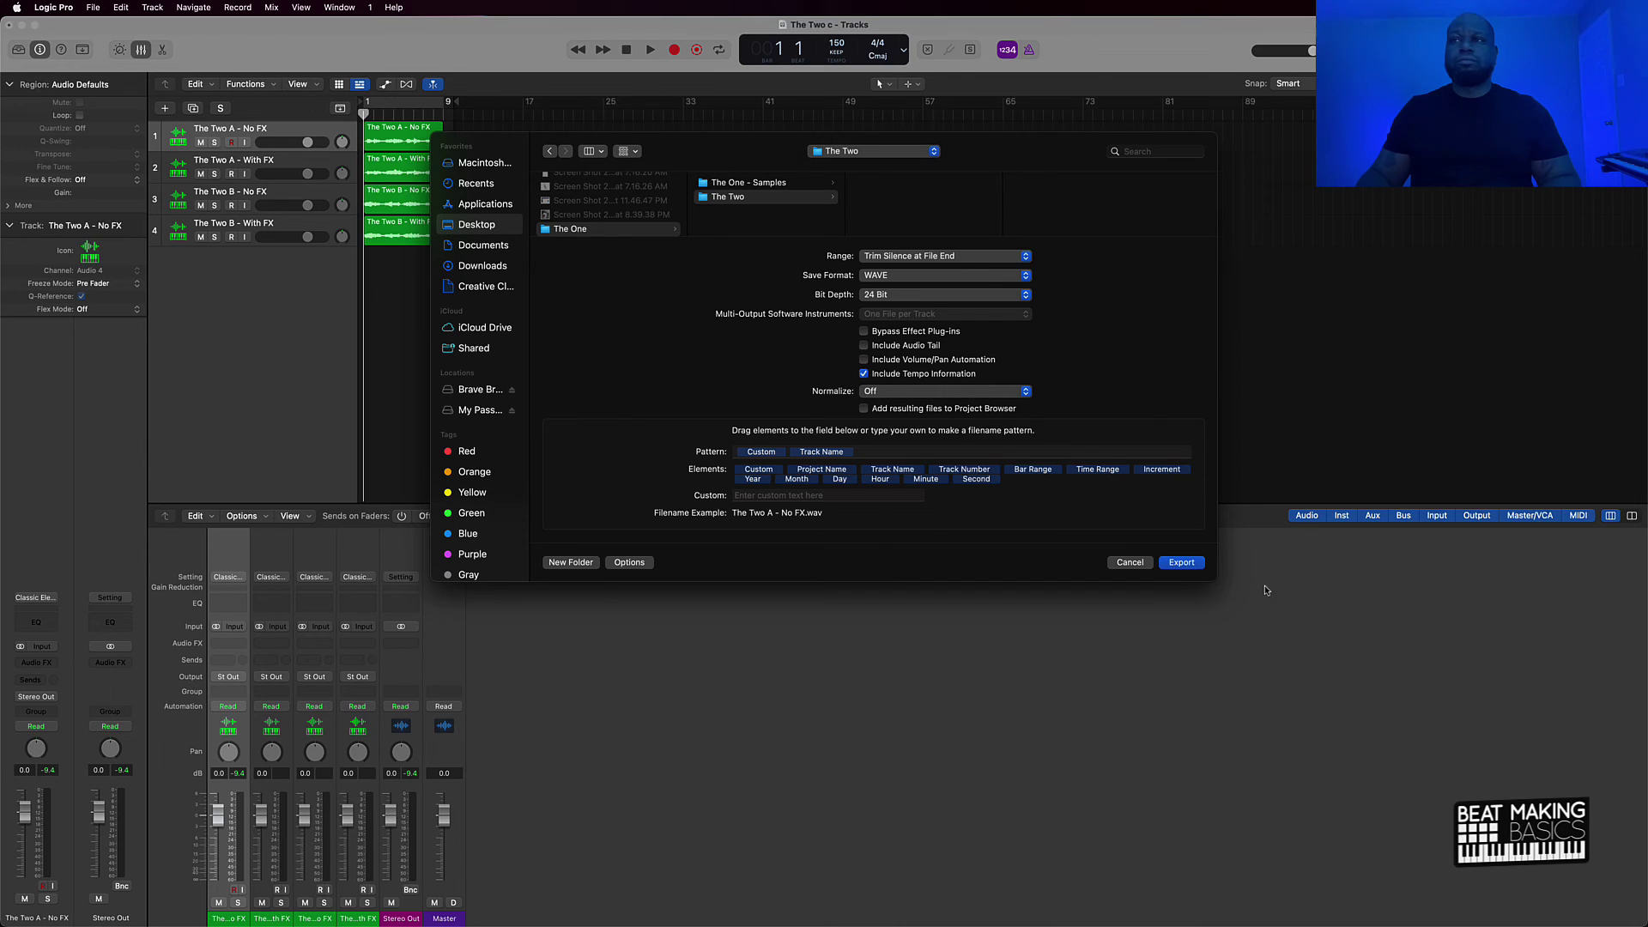
{"action": "left_click", "coordinate": [1181, 562]}
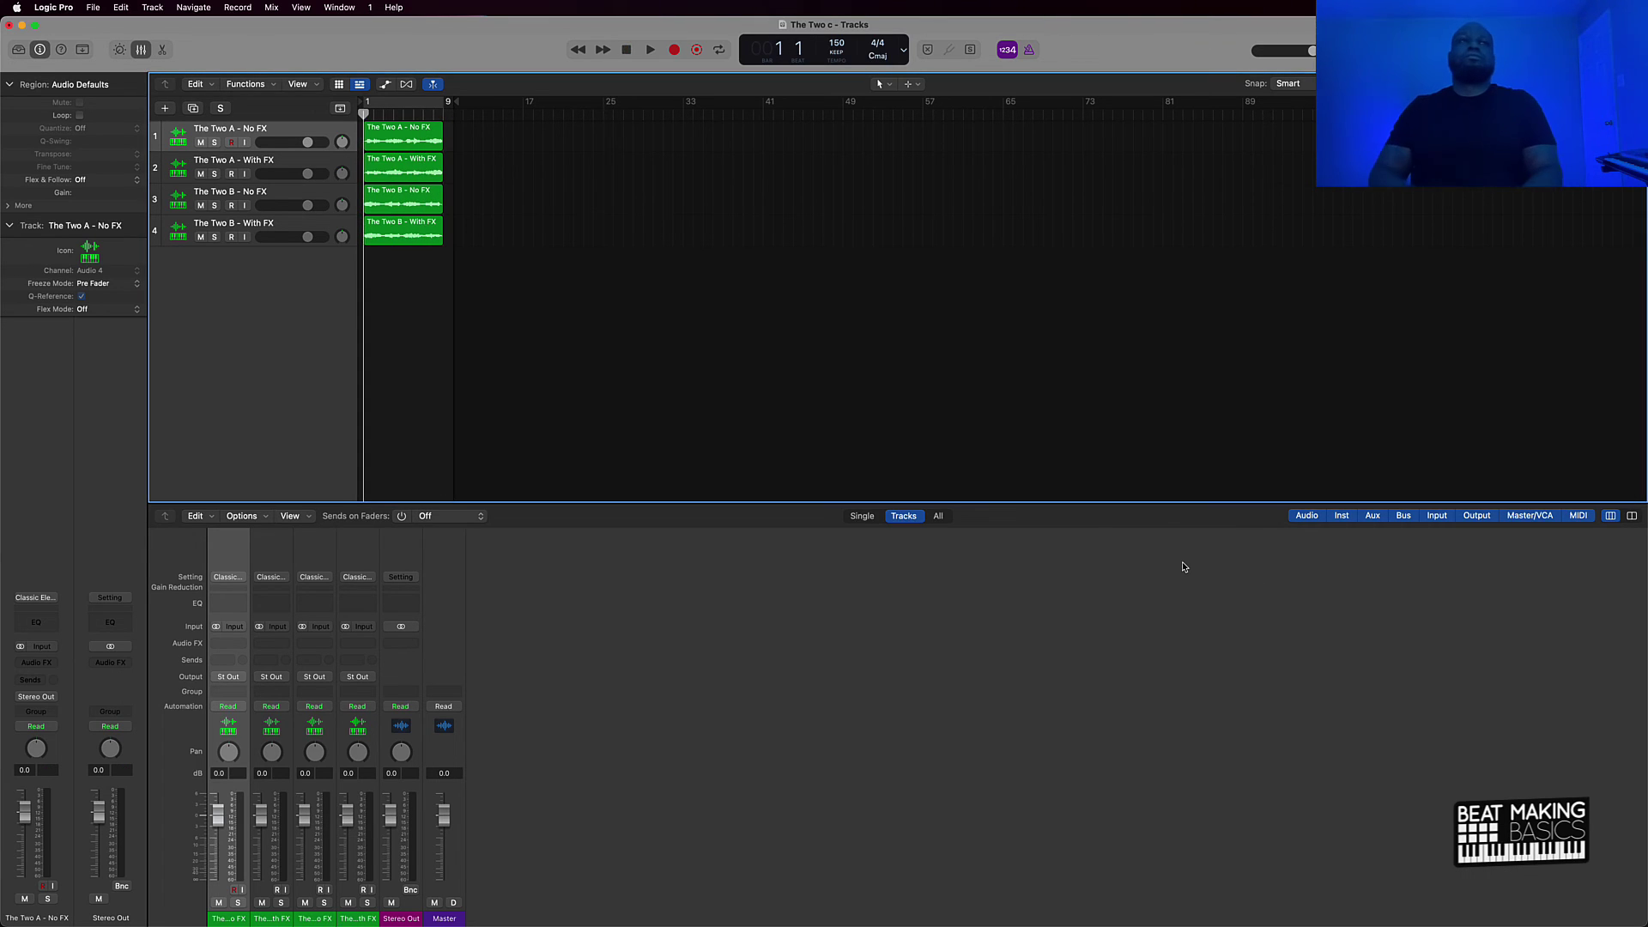
- Open Finder, browse into The Two folder and play a preview of The Two A - No FX_1.wav
{"action": "mouse_move", "coordinate": [682, 897]}
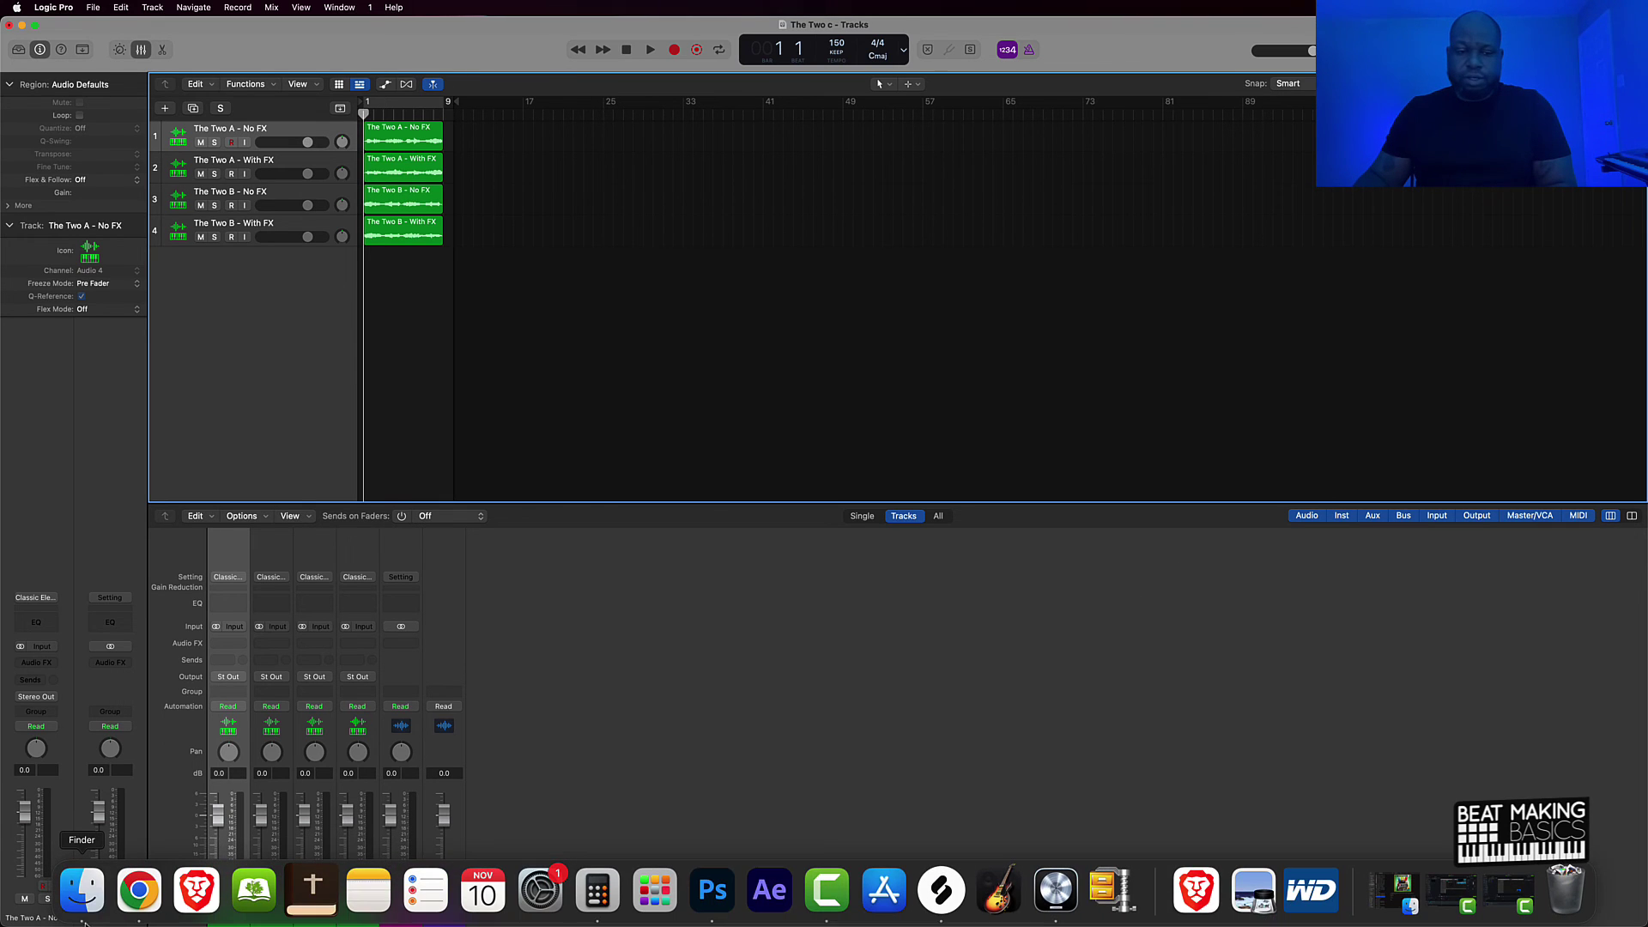
{"action": "left_click", "coordinate": [83, 890]}
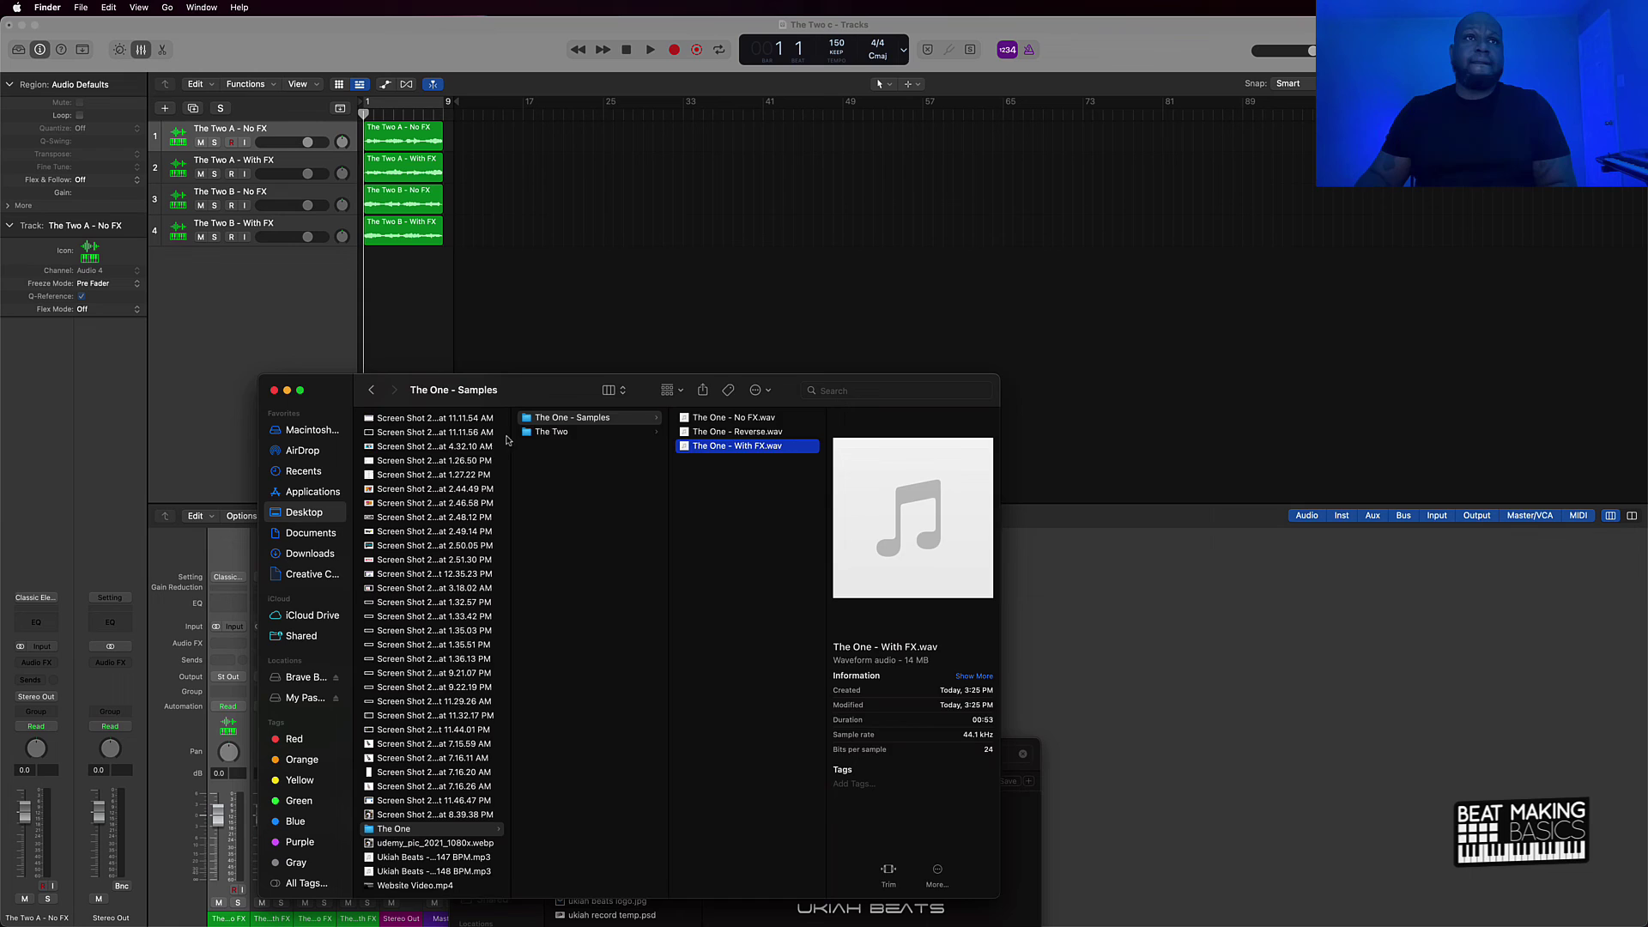
{"action": "left_click", "coordinate": [587, 434]}
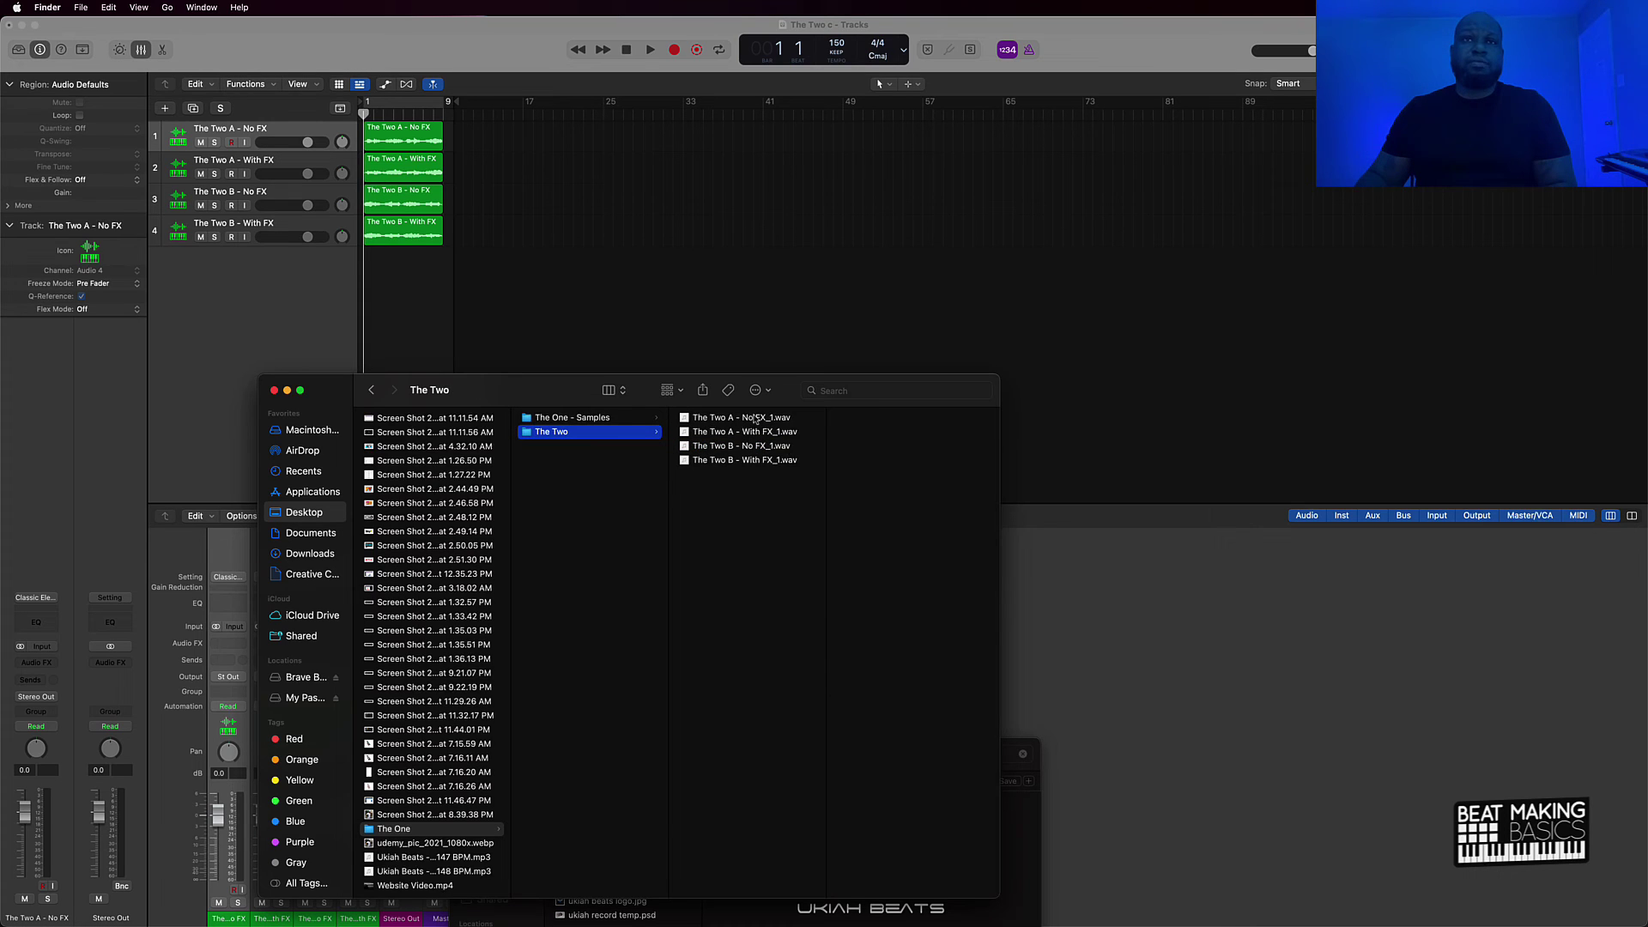
{"action": "left_click", "coordinate": [755, 418]}
{"action": "left_click", "coordinate": [911, 519]}
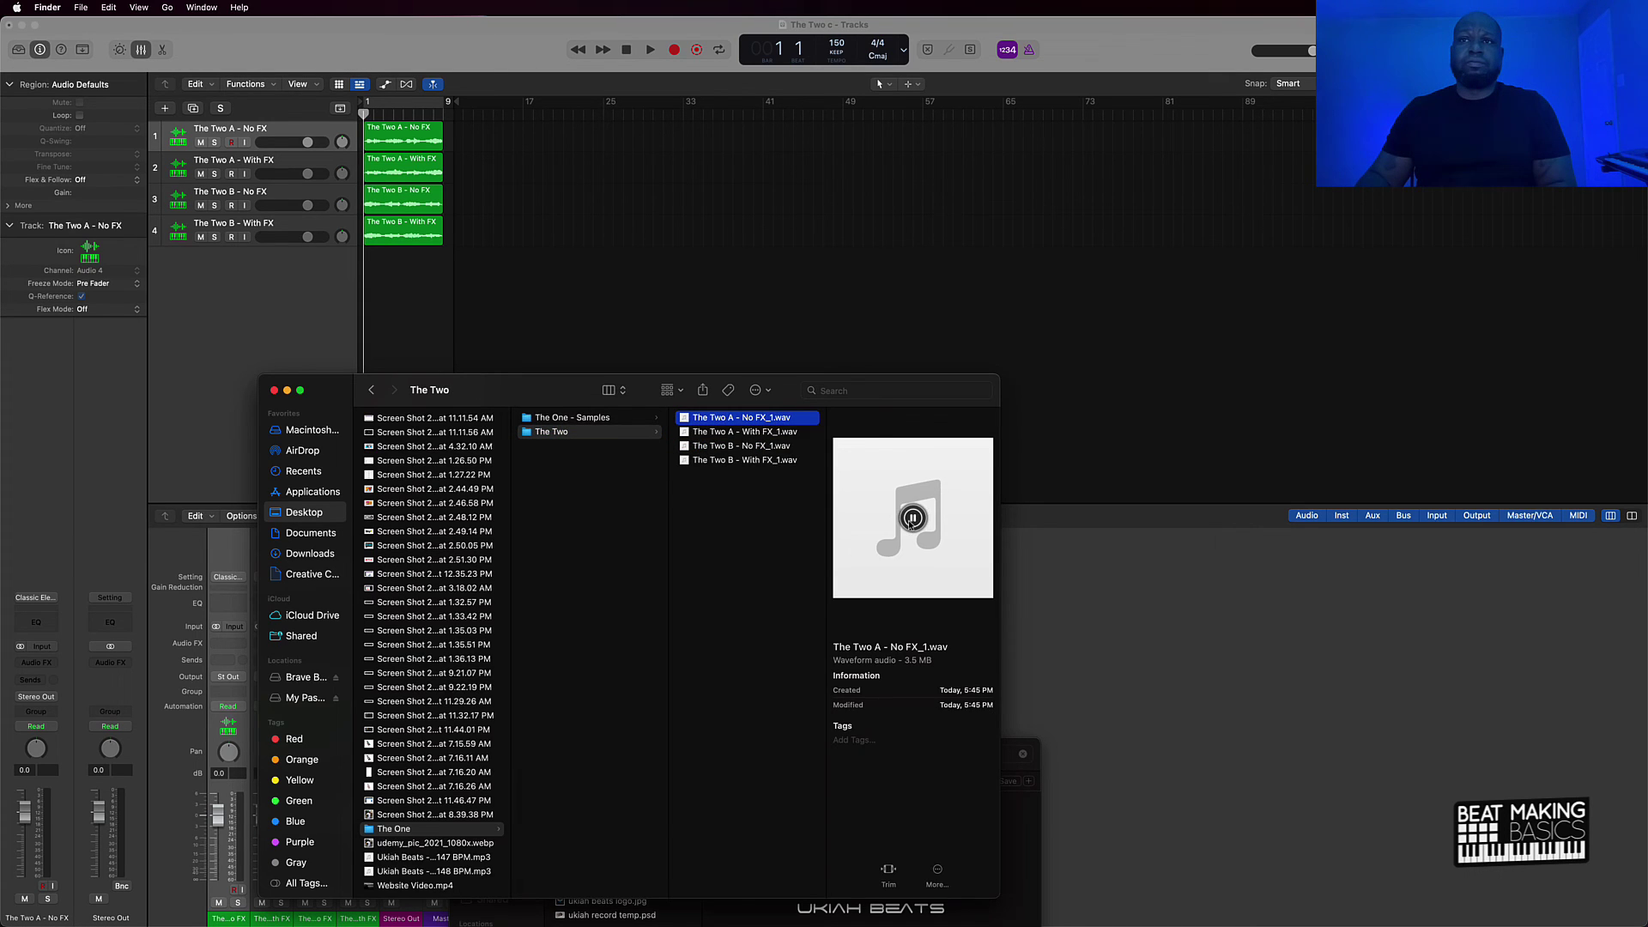
- Rename The Two A - No FX_1.wav to The Two A - No FX.wav
{"action": "left_click", "coordinate": [762, 418]}
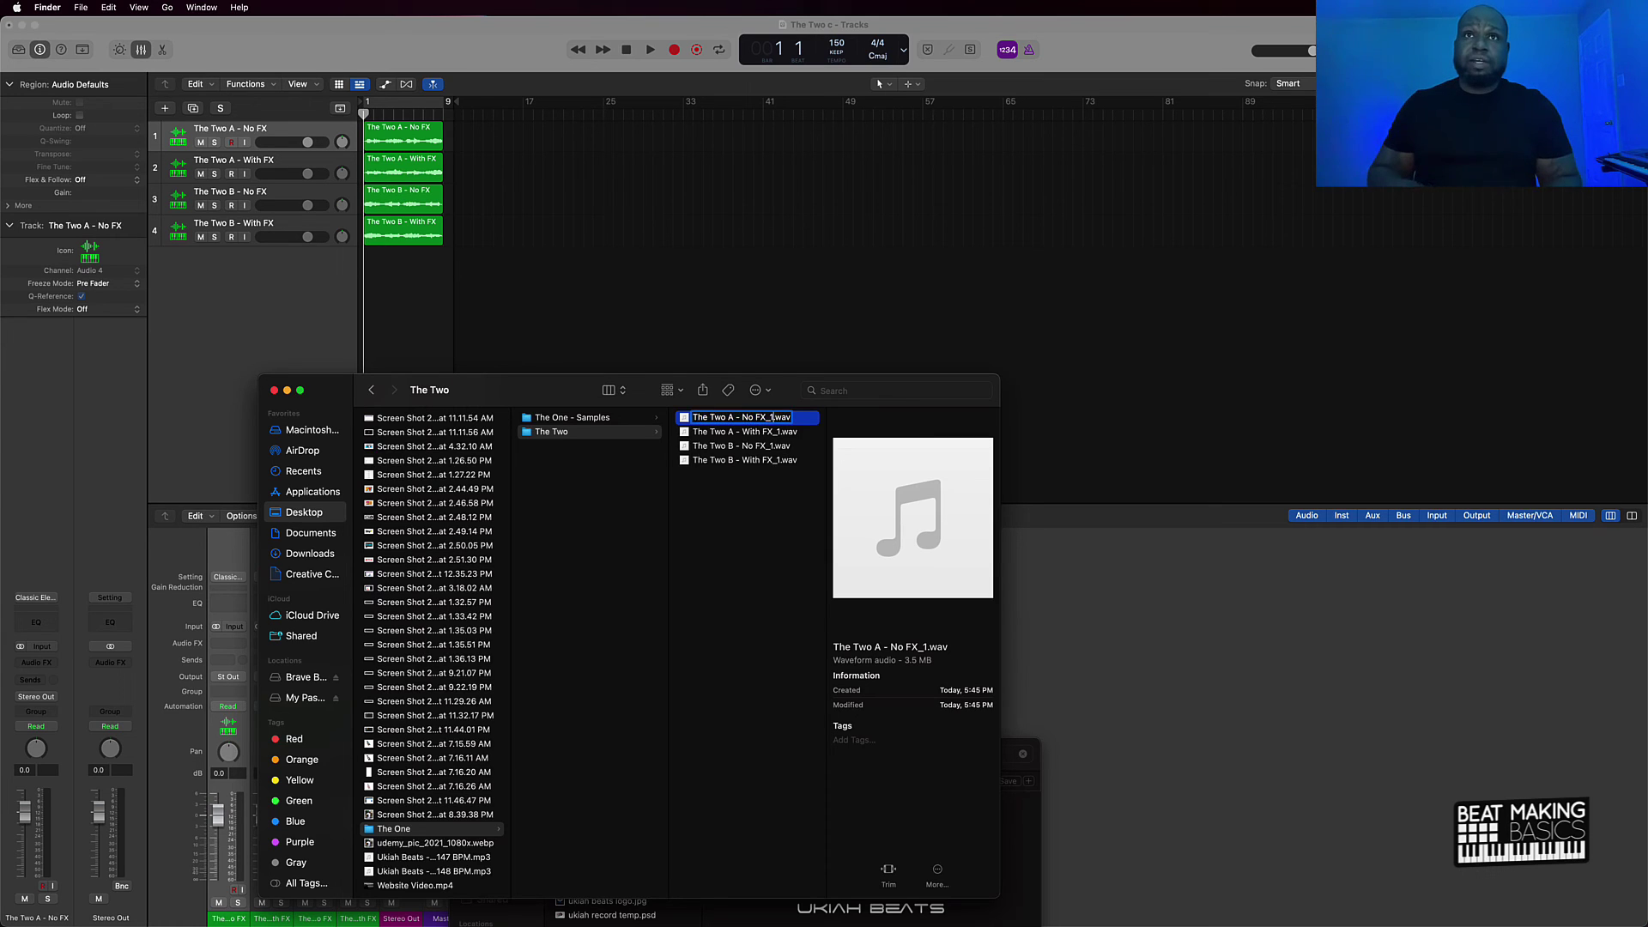
{"action": "key", "text": "Right"}
{"action": "key", "text": "BackSpace"}
{"action": "key", "text": "BackSpace"}
{"action": "key", "text": "BackSpace"}
{"action": "type", "text": "X"}
{"action": "key", "text": "Return"}
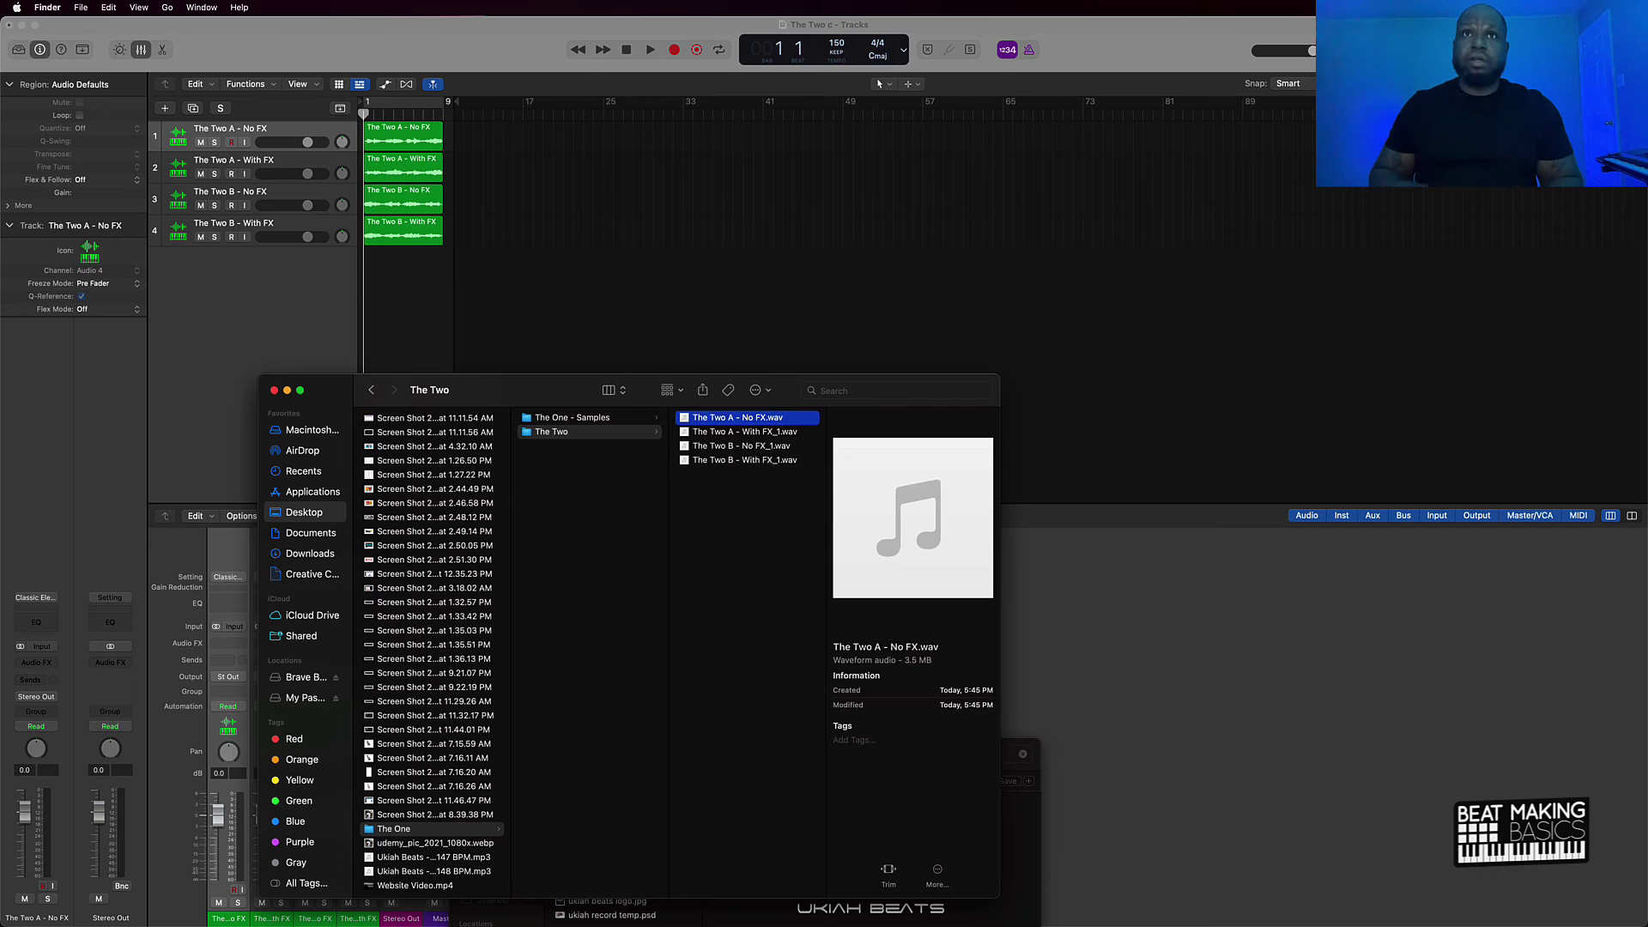
- Listen to The Two A - With FX_1.wav, then rename it The Two A - With FX.wav
{"action": "double_click", "coordinate": [762, 434]}
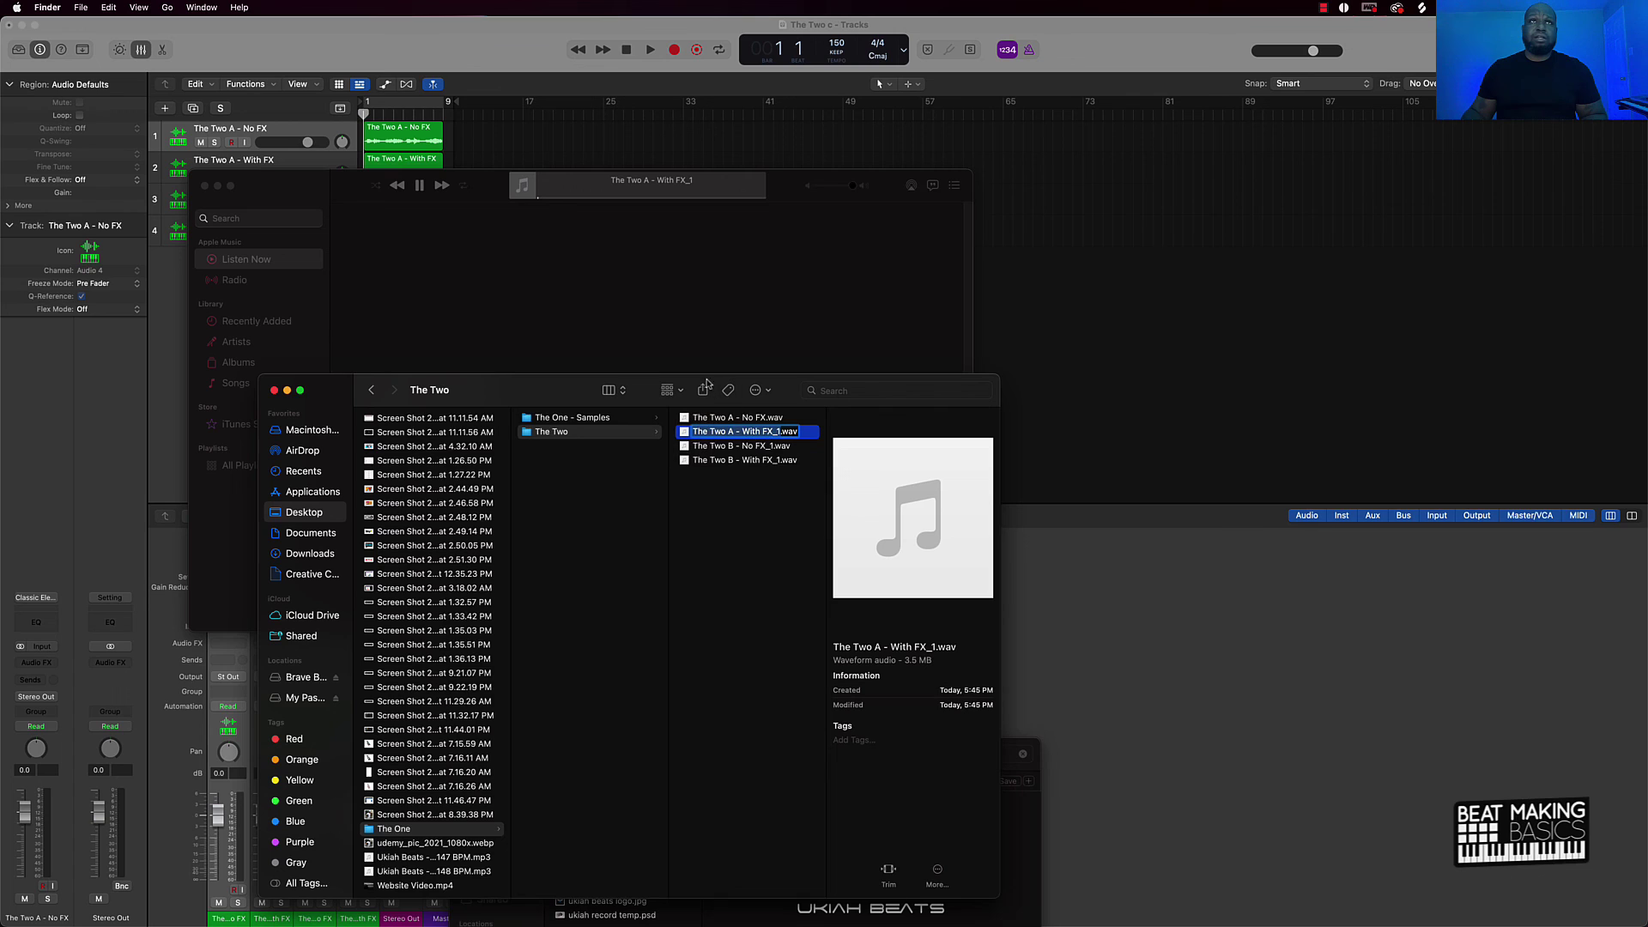
{"action": "left_click", "coordinate": [419, 185]}
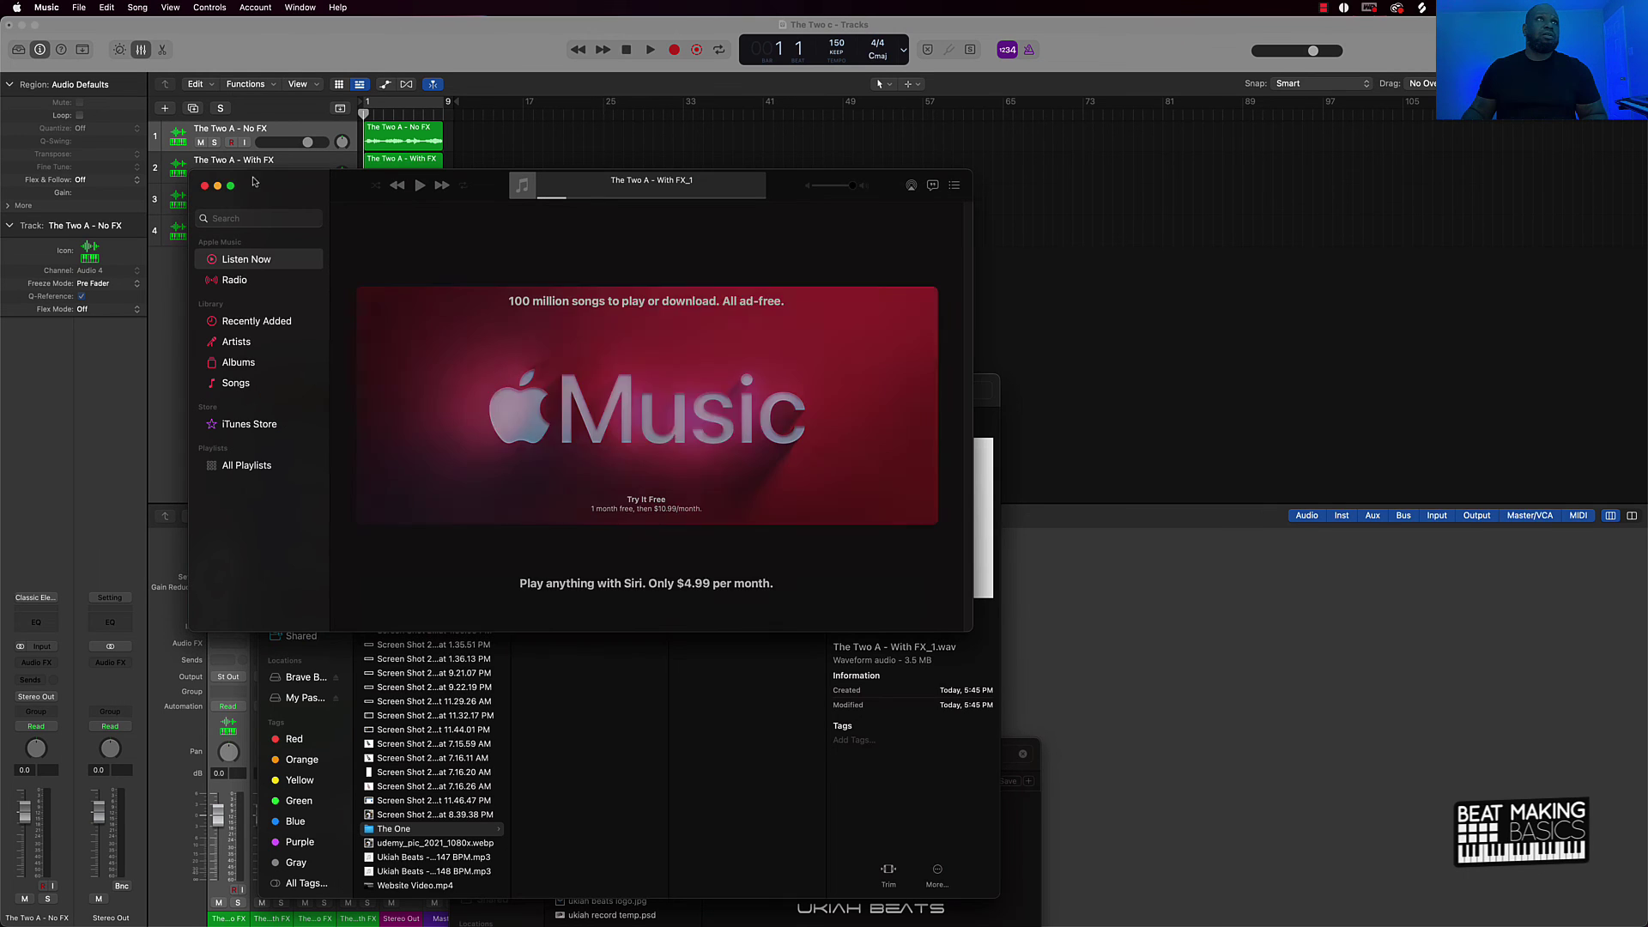
{"action": "left_click", "coordinate": [205, 185]}
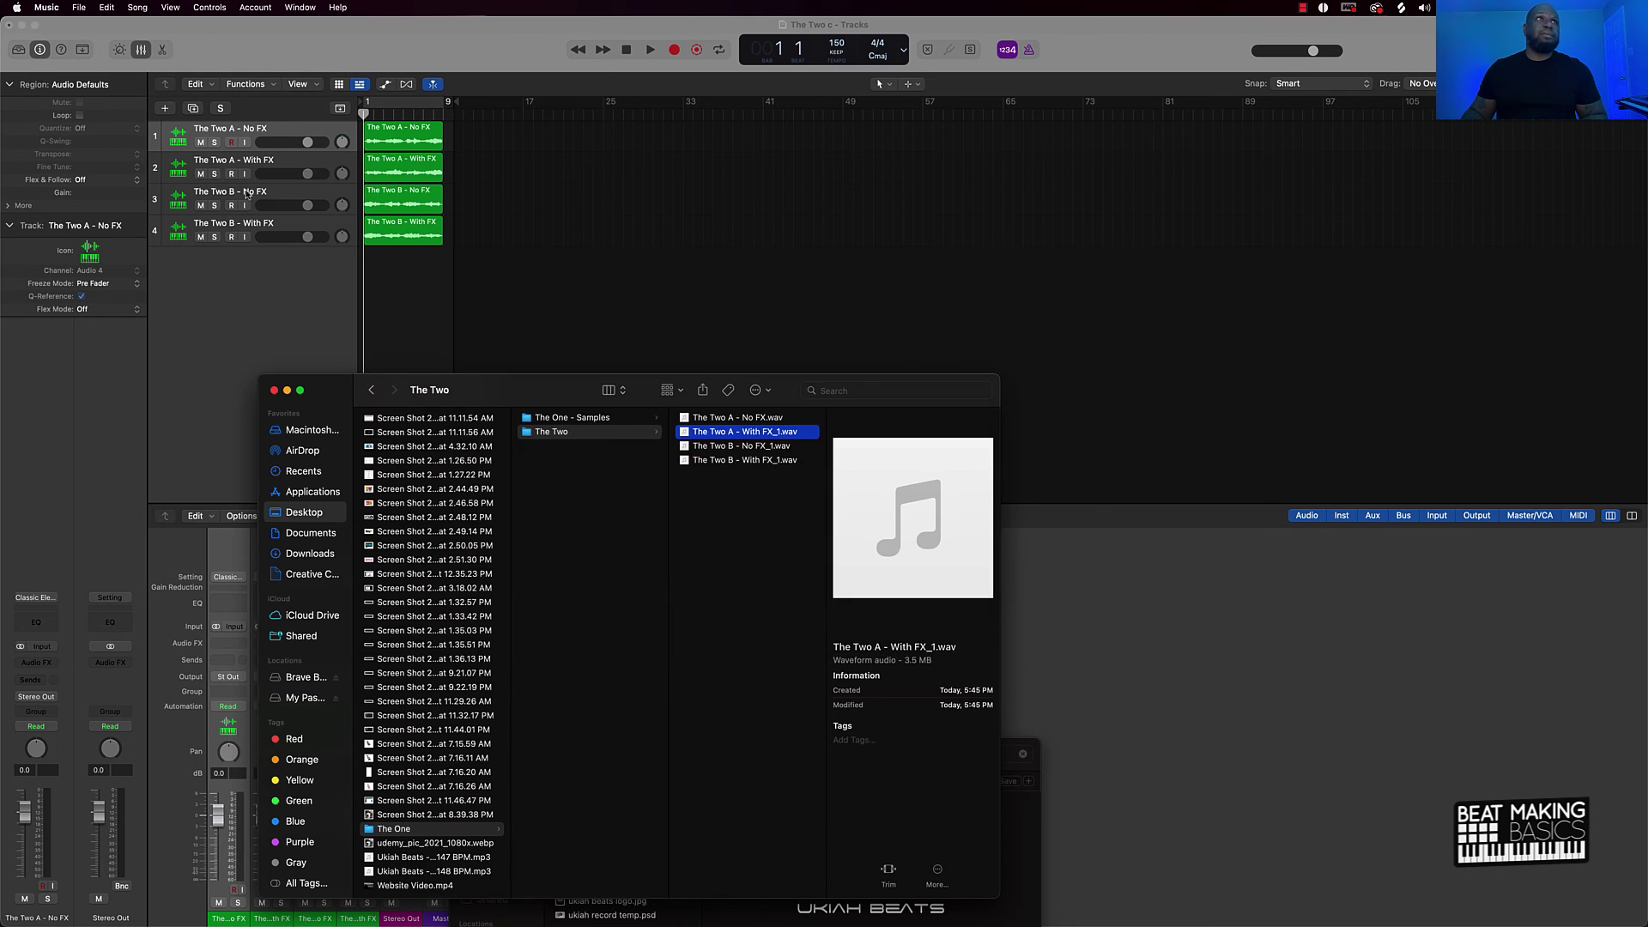
{"action": "left_click", "coordinate": [772, 438]}
{"action": "left_click", "coordinate": [772, 436]}
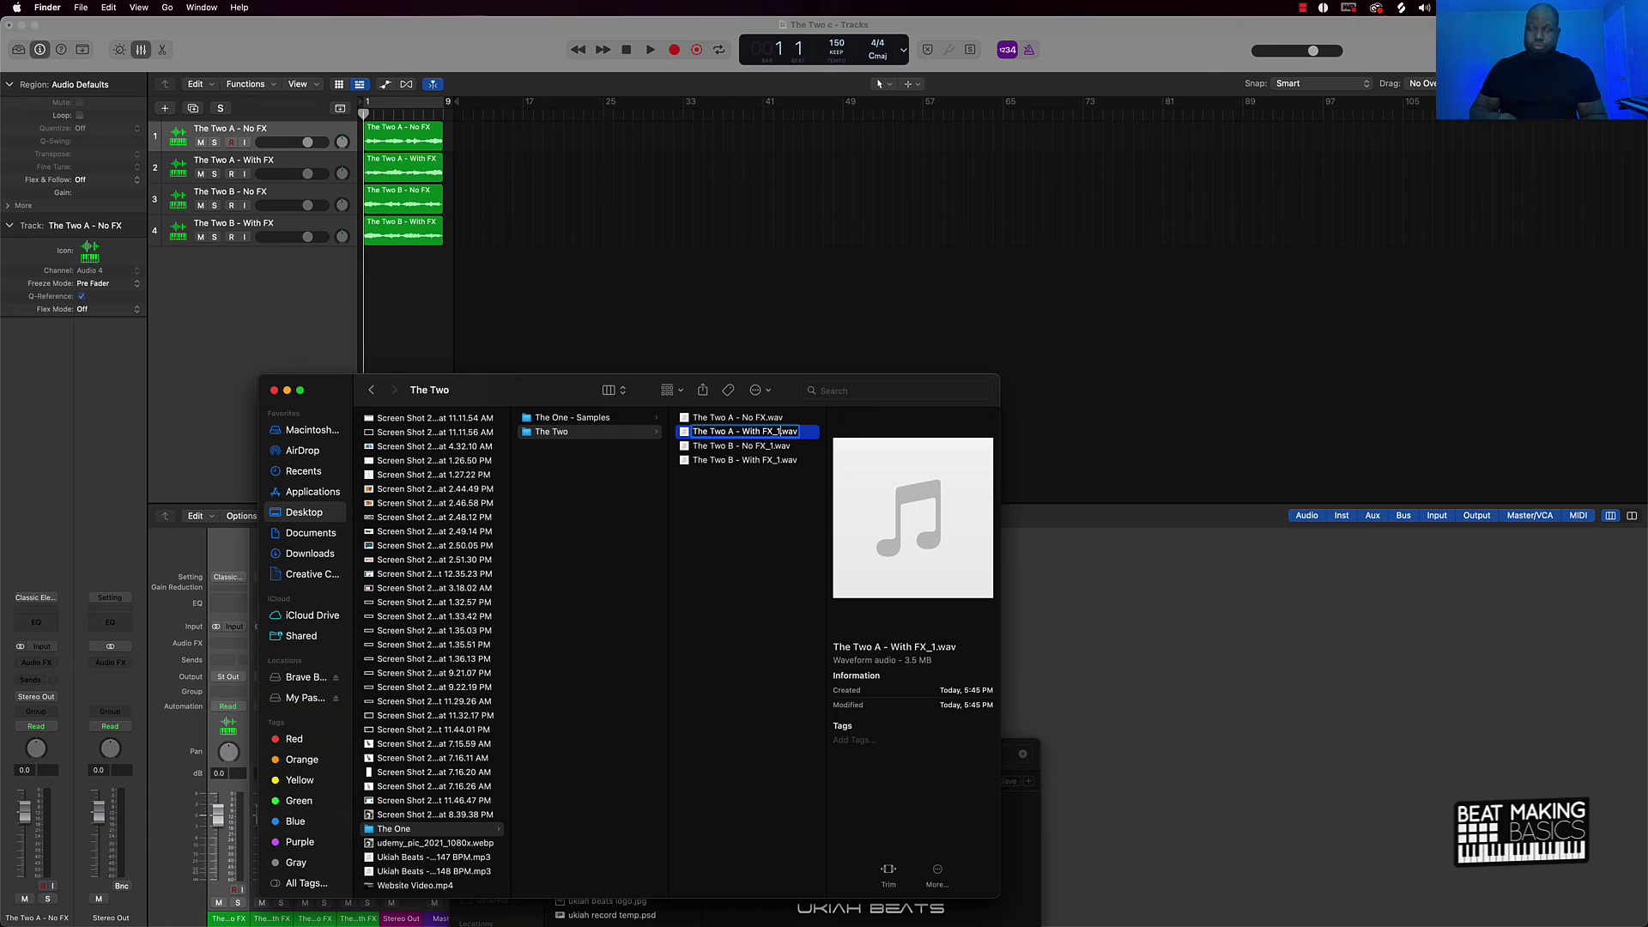
{"action": "left_click", "coordinate": [783, 432]}
{"action": "key", "text": "BackSpace"}
{"action": "key", "text": "BackSpace"}
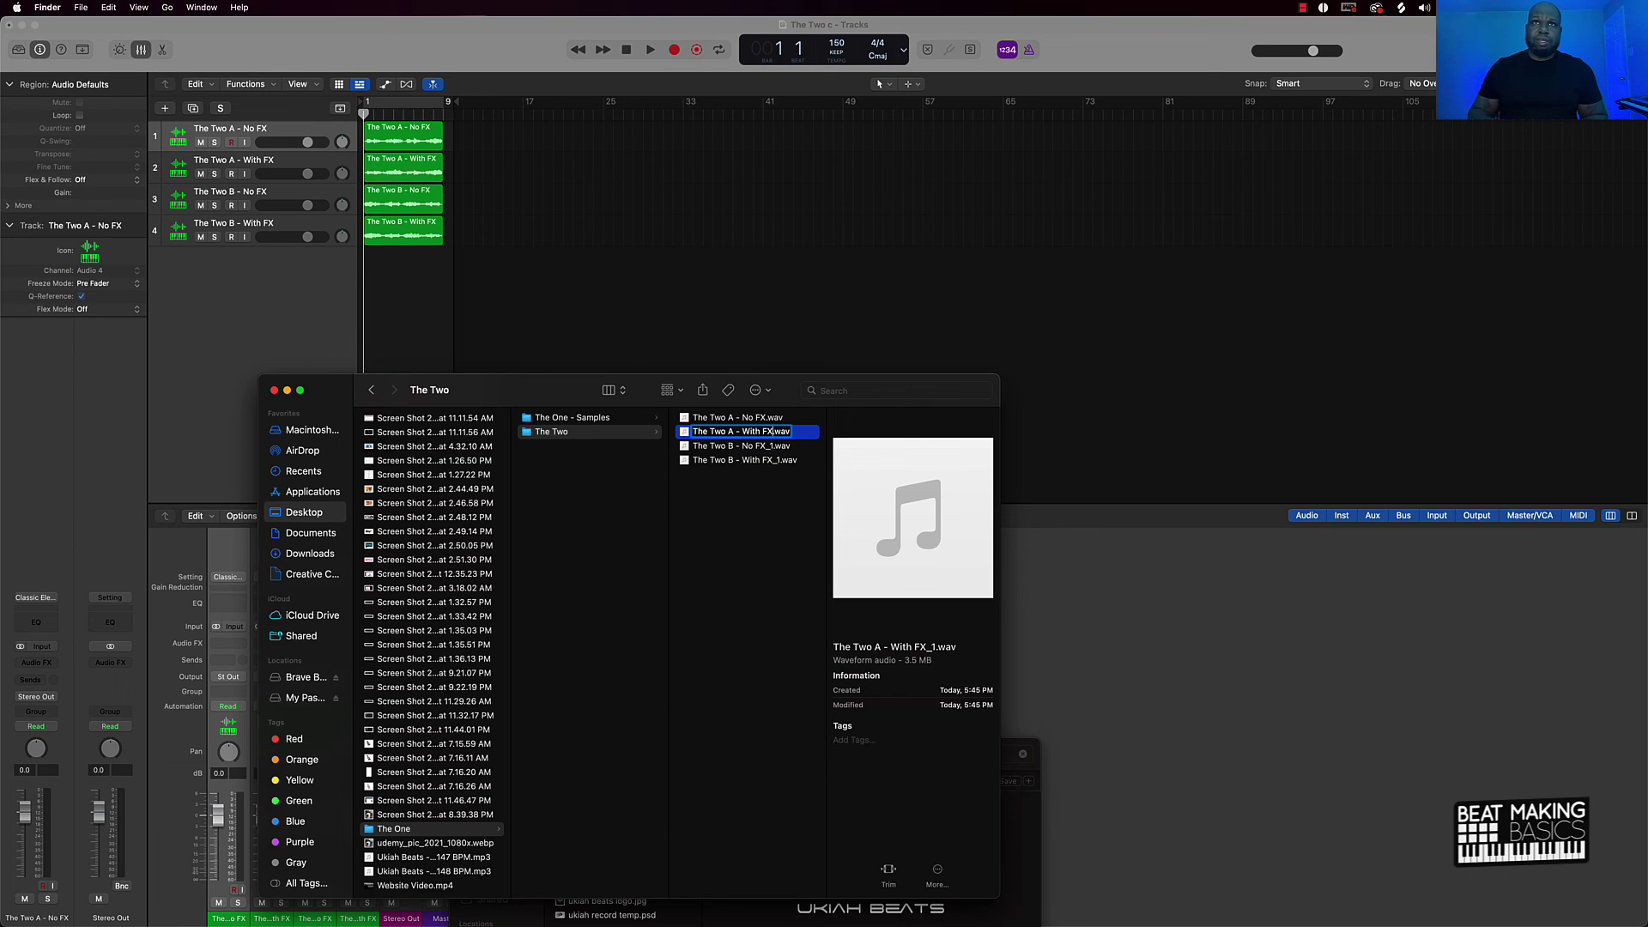
{"action": "key", "text": "Return"}
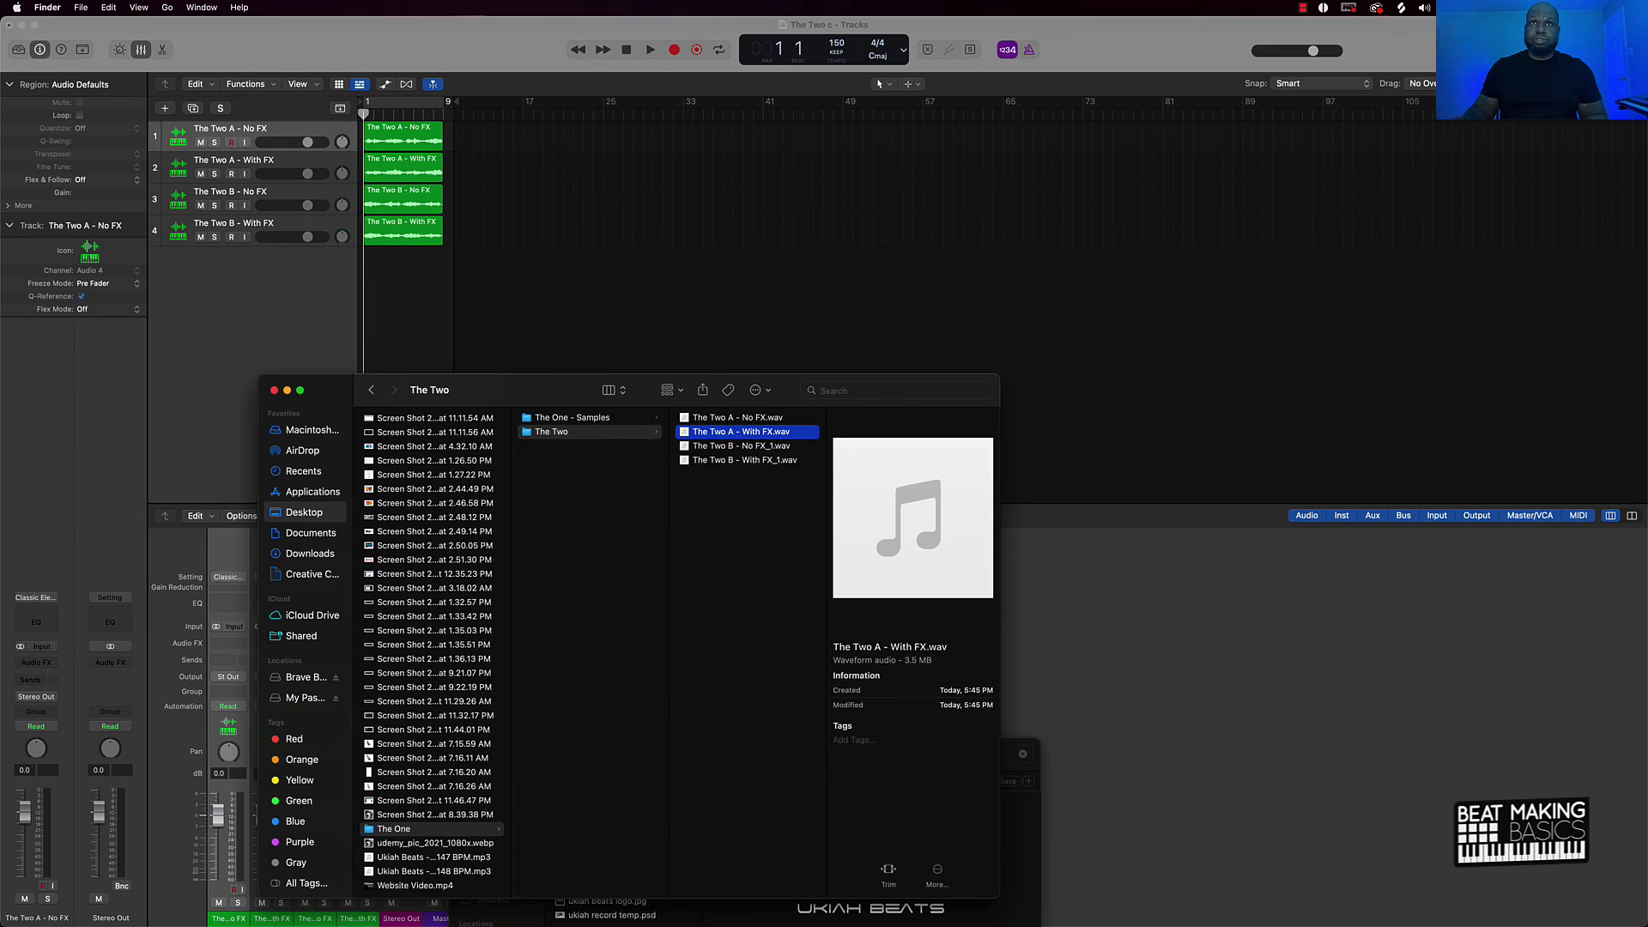
- Remove the _1 suffix from The Two B - No FX and The Two B - With FX files
{"action": "left_click", "coordinate": [768, 447]}
{"action": "left_click", "coordinate": [770, 447]}
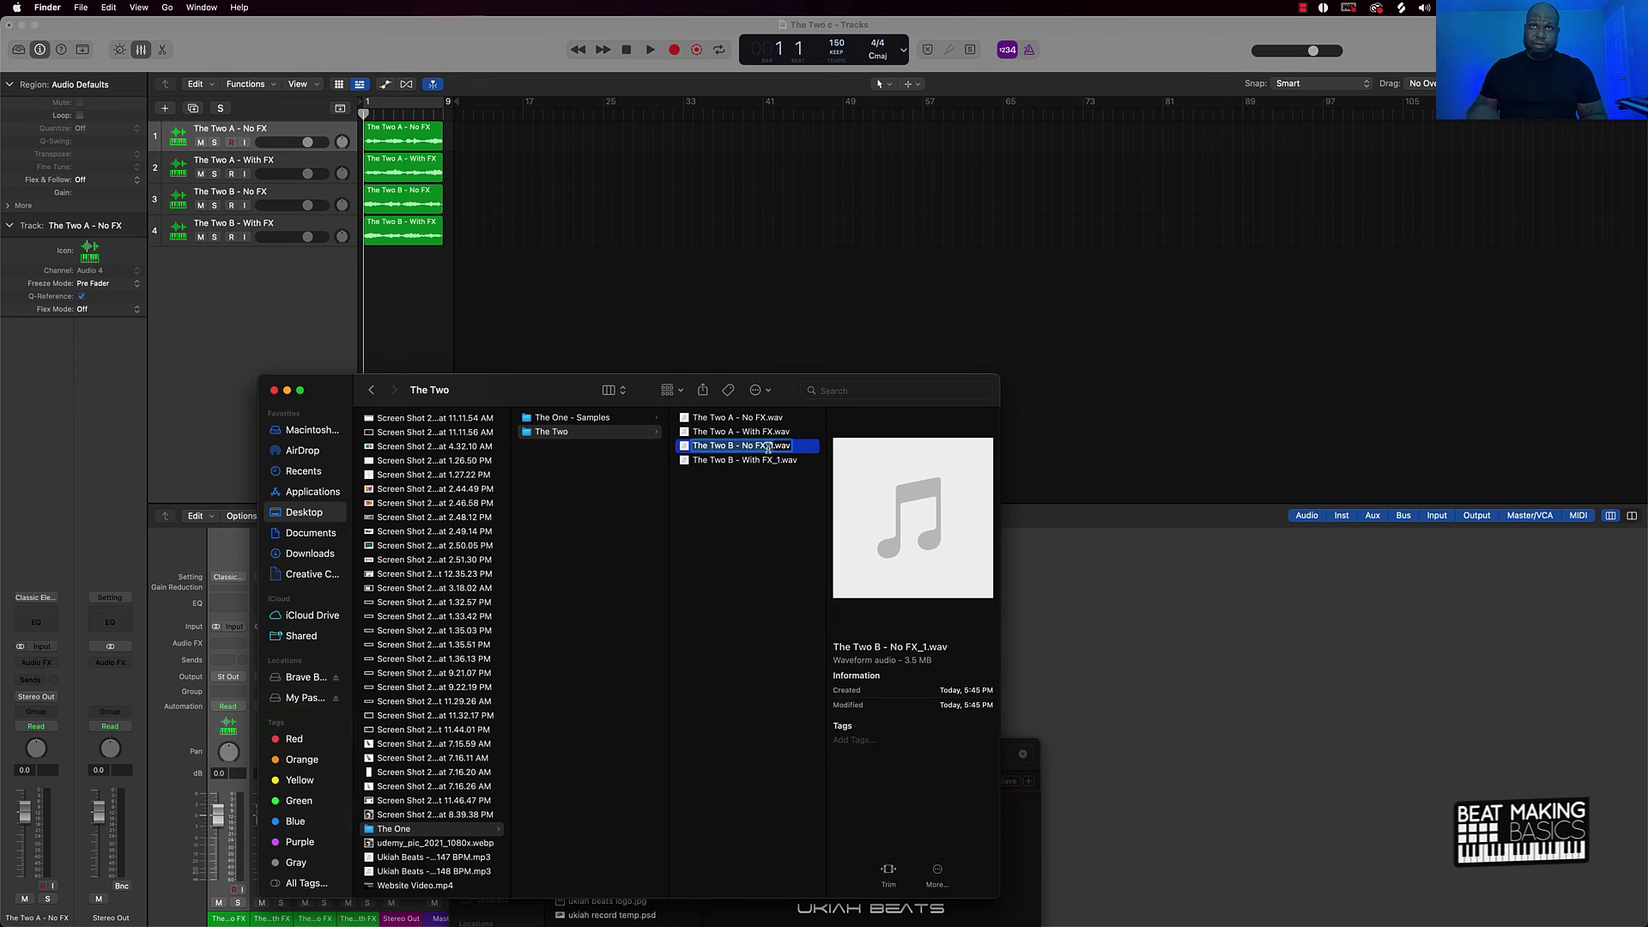
{"action": "key", "text": "BackSpace"}
{"action": "key", "text": "Return"}
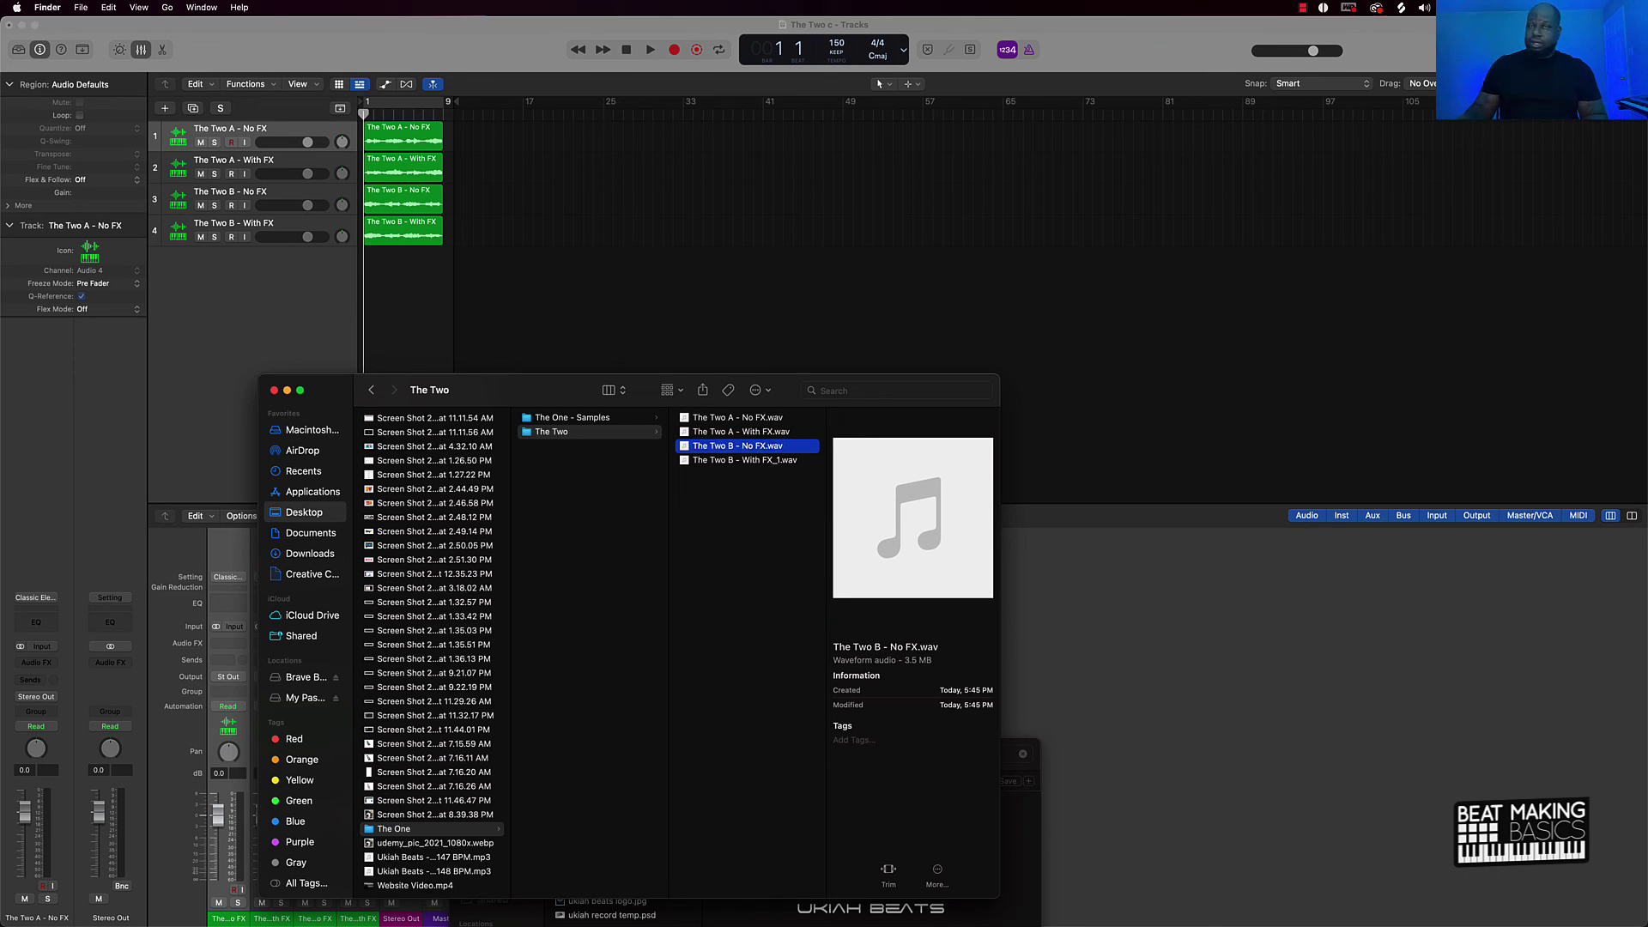
{"action": "left_click", "coordinate": [774, 462]}
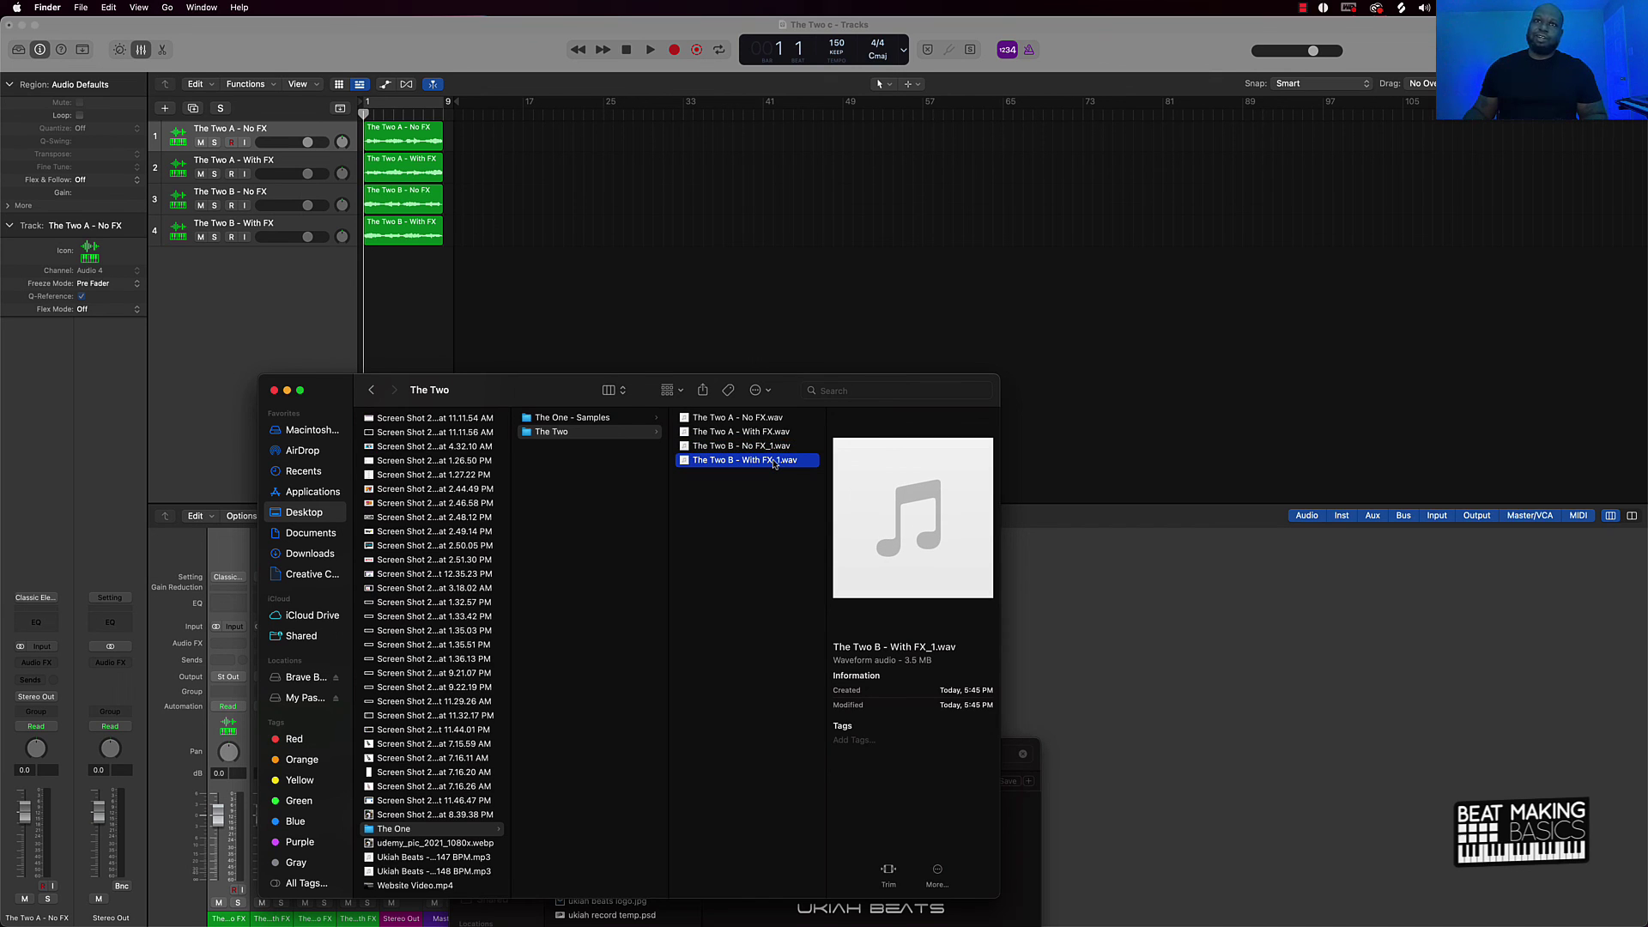
{"action": "left_click", "coordinate": [774, 461]}
{"action": "key", "text": "BackSpace"}
{"action": "key", "text": "BackSpace"}
{"action": "key", "text": "Return"}
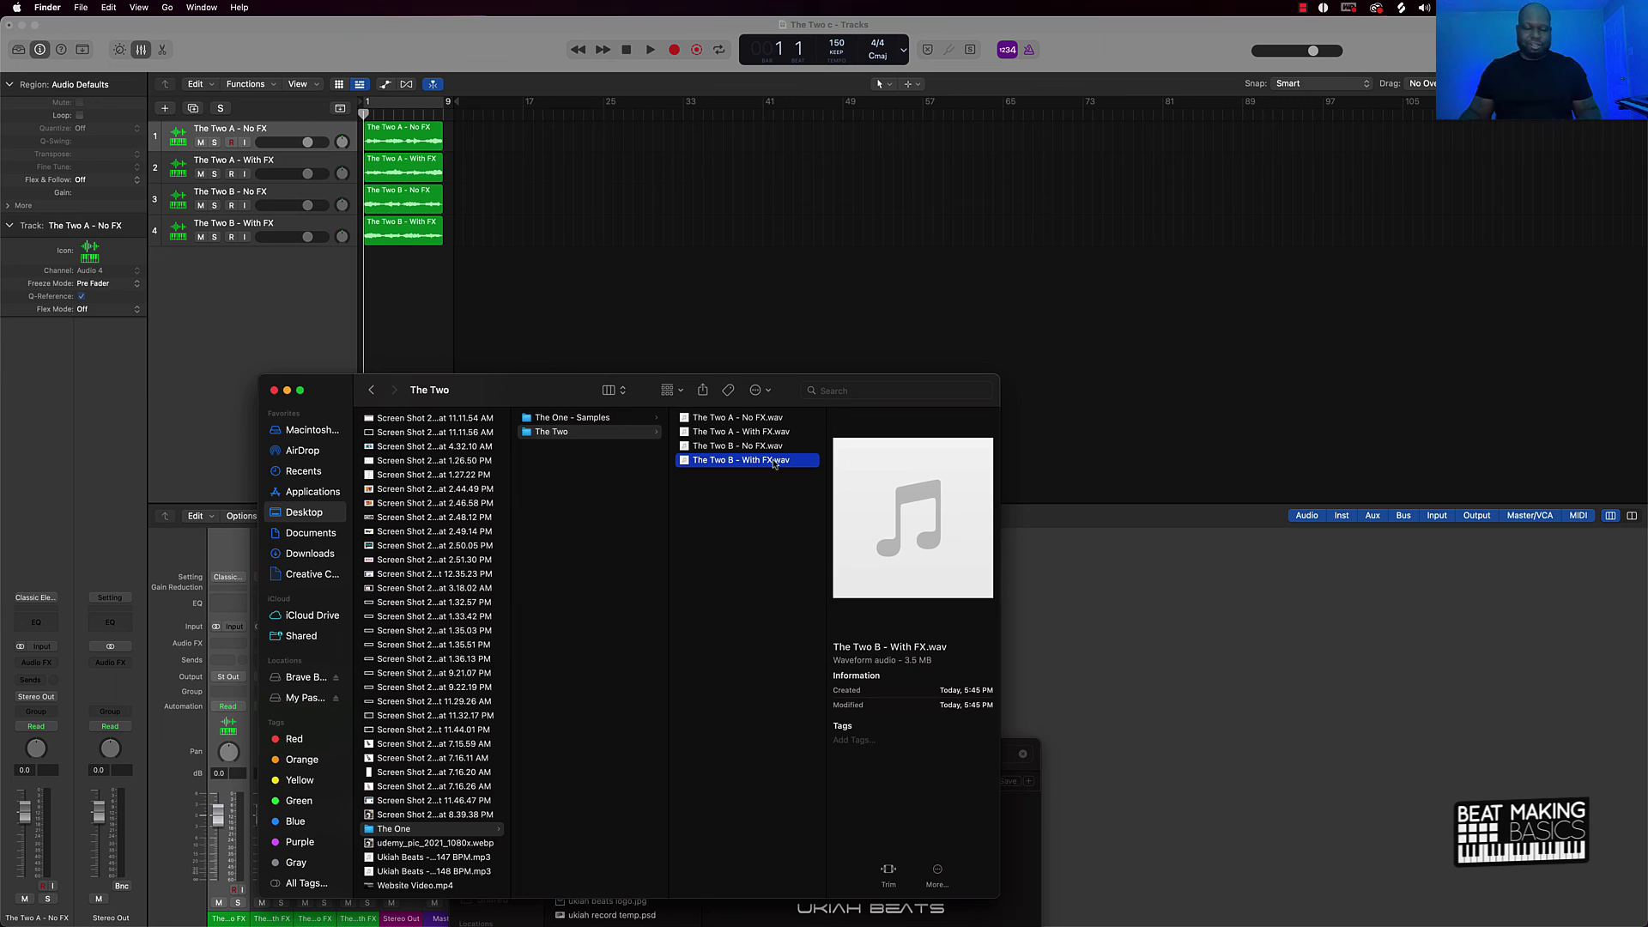
- Rename the folder The Two to 'The Two - Samples'
{"action": "left_click", "coordinate": [567, 434]}
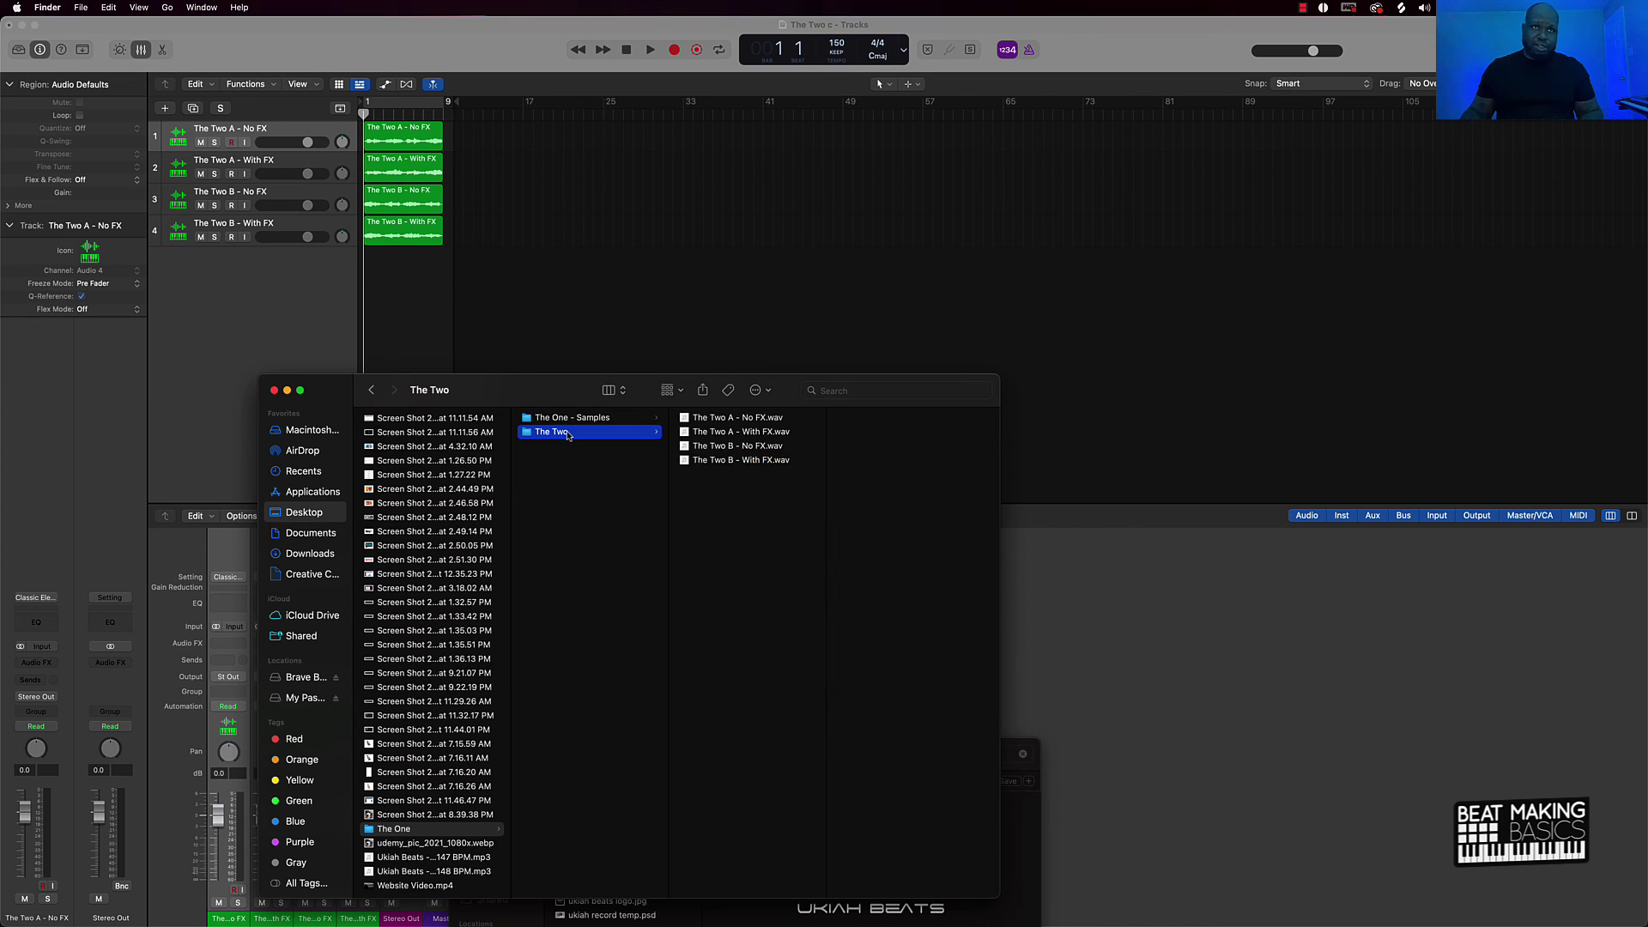
{"action": "left_click", "coordinate": [569, 435]}
{"action": "key", "text": "Right"}
{"action": "type", "text": "-"}
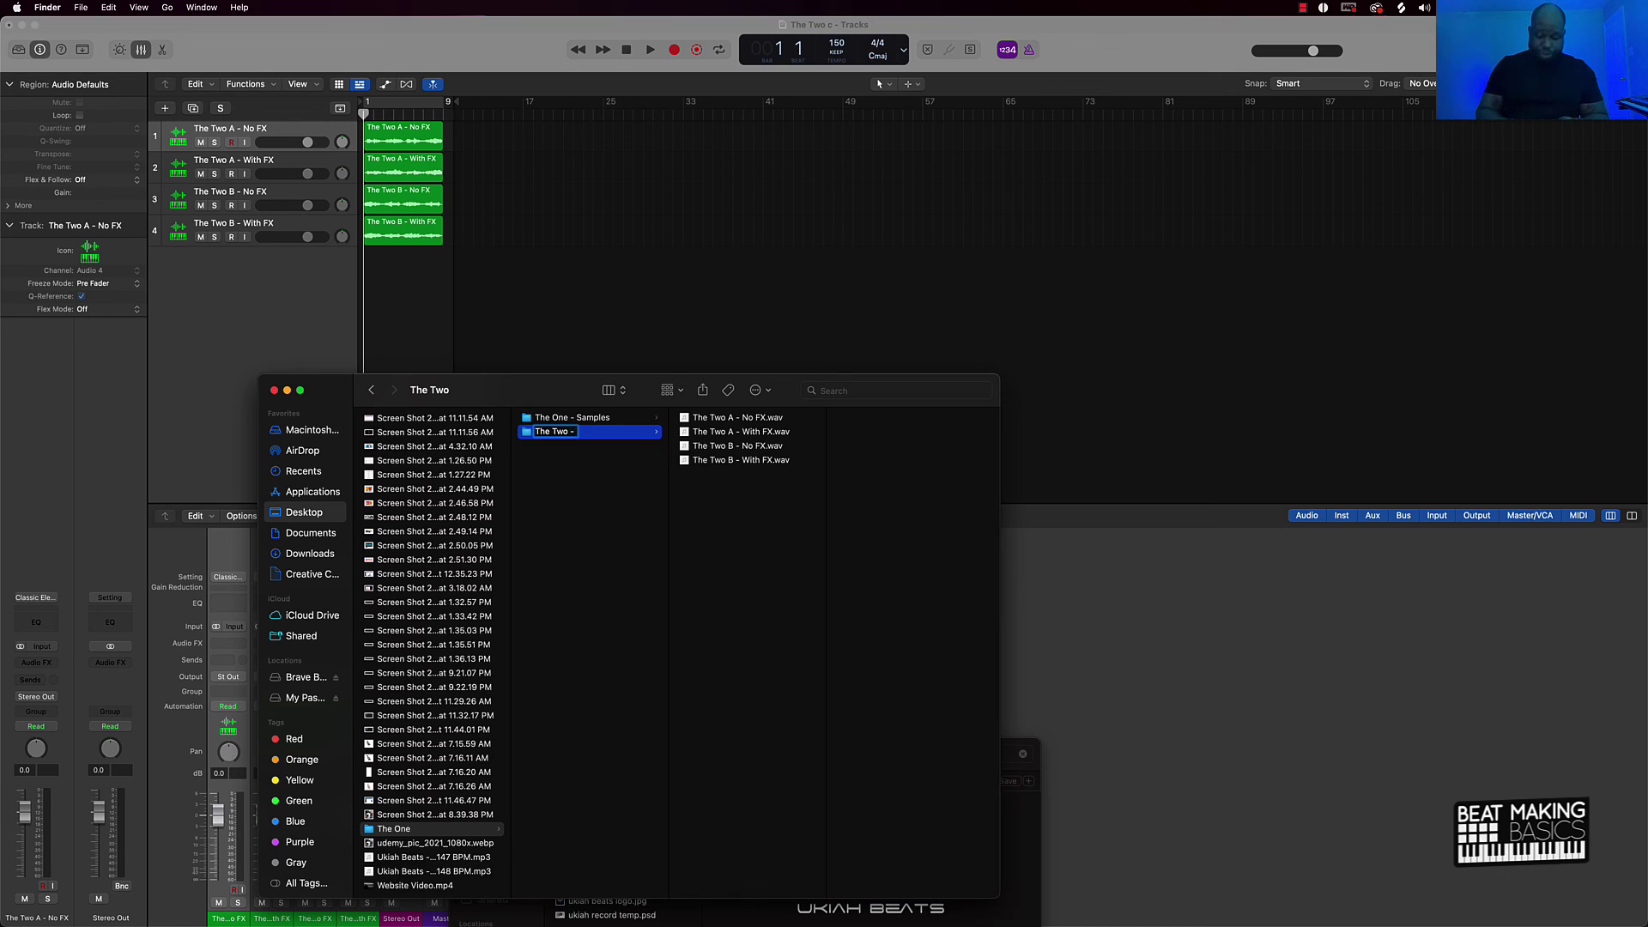
{"action": "type", "text": " Sample"}
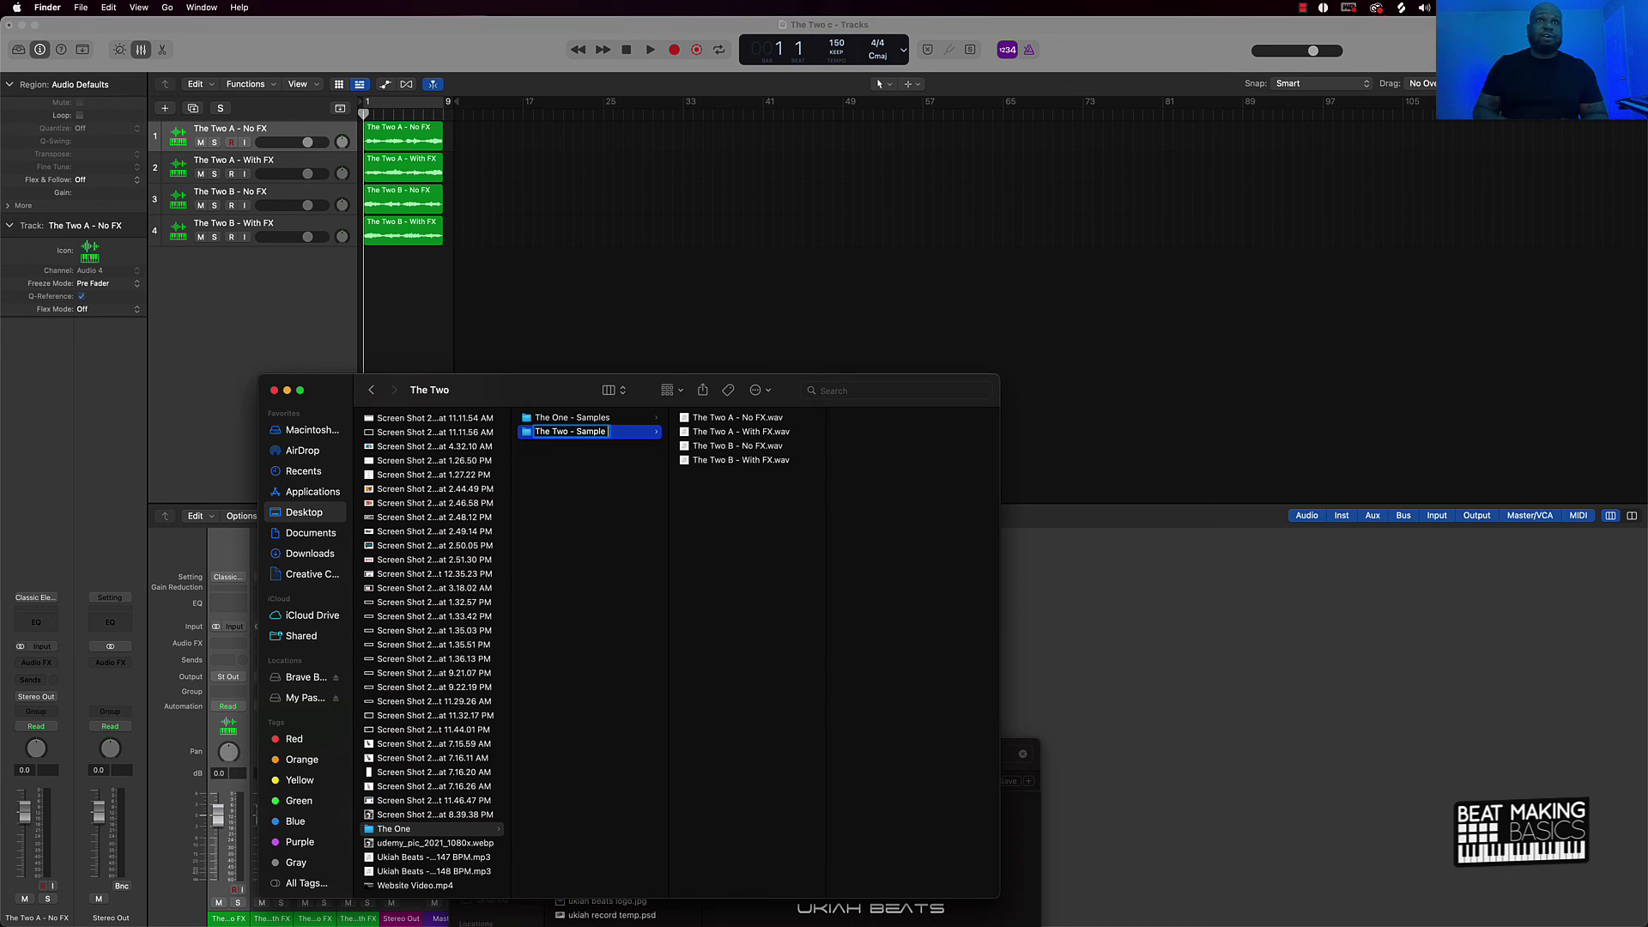
{"action": "type", "text": "s"}
{"action": "key", "text": "Return"}
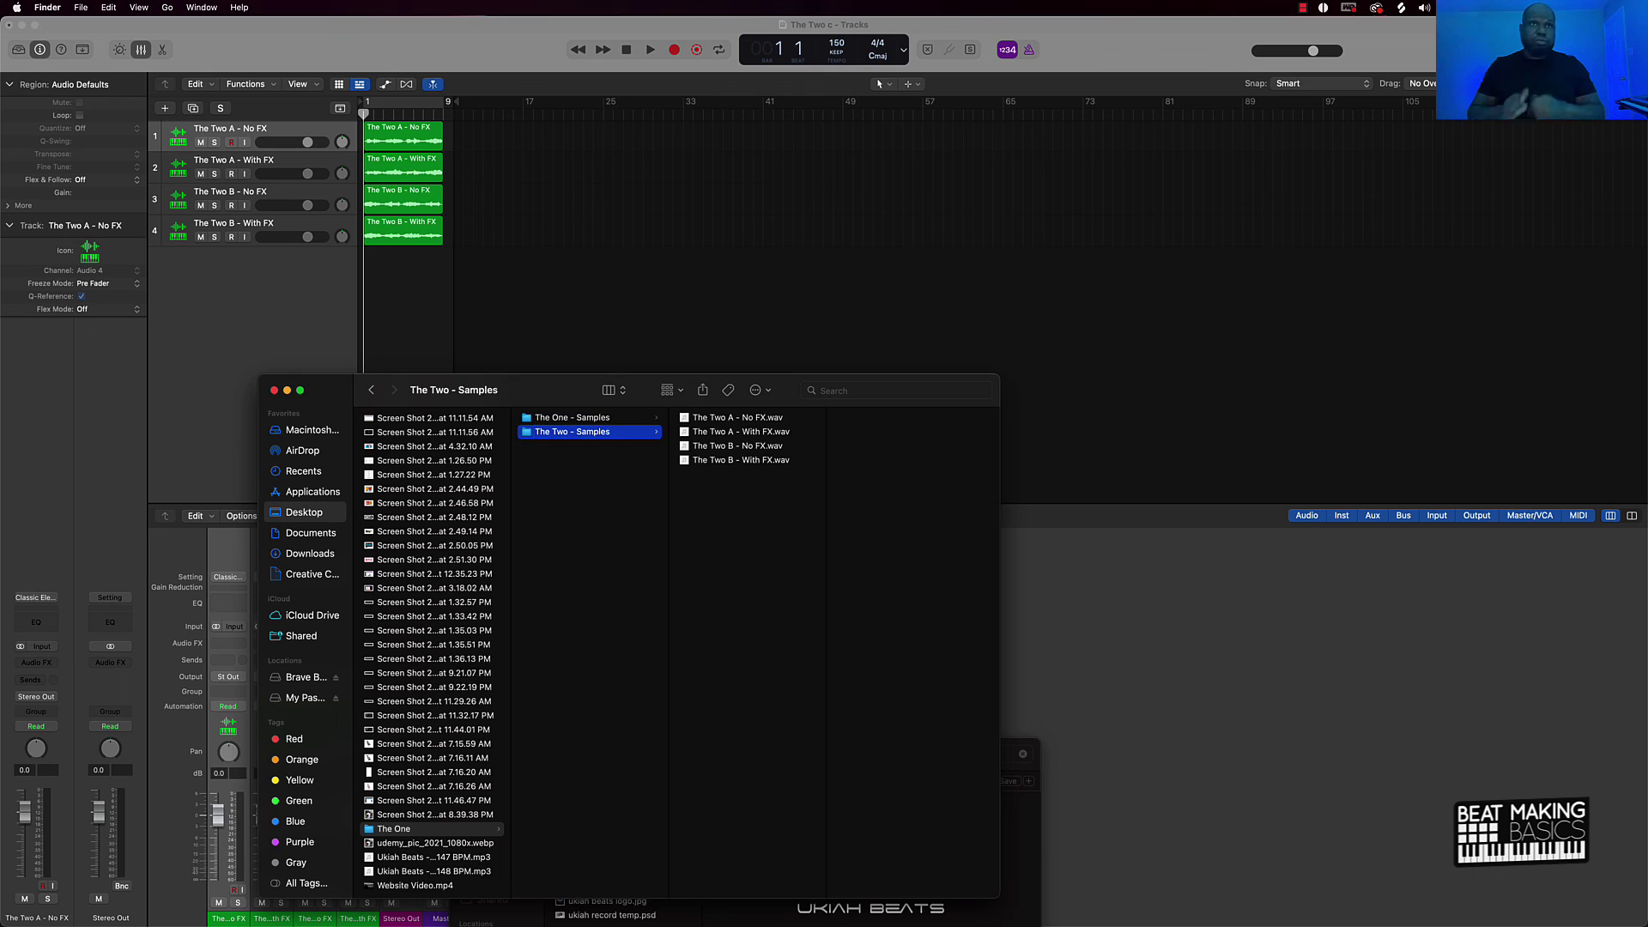